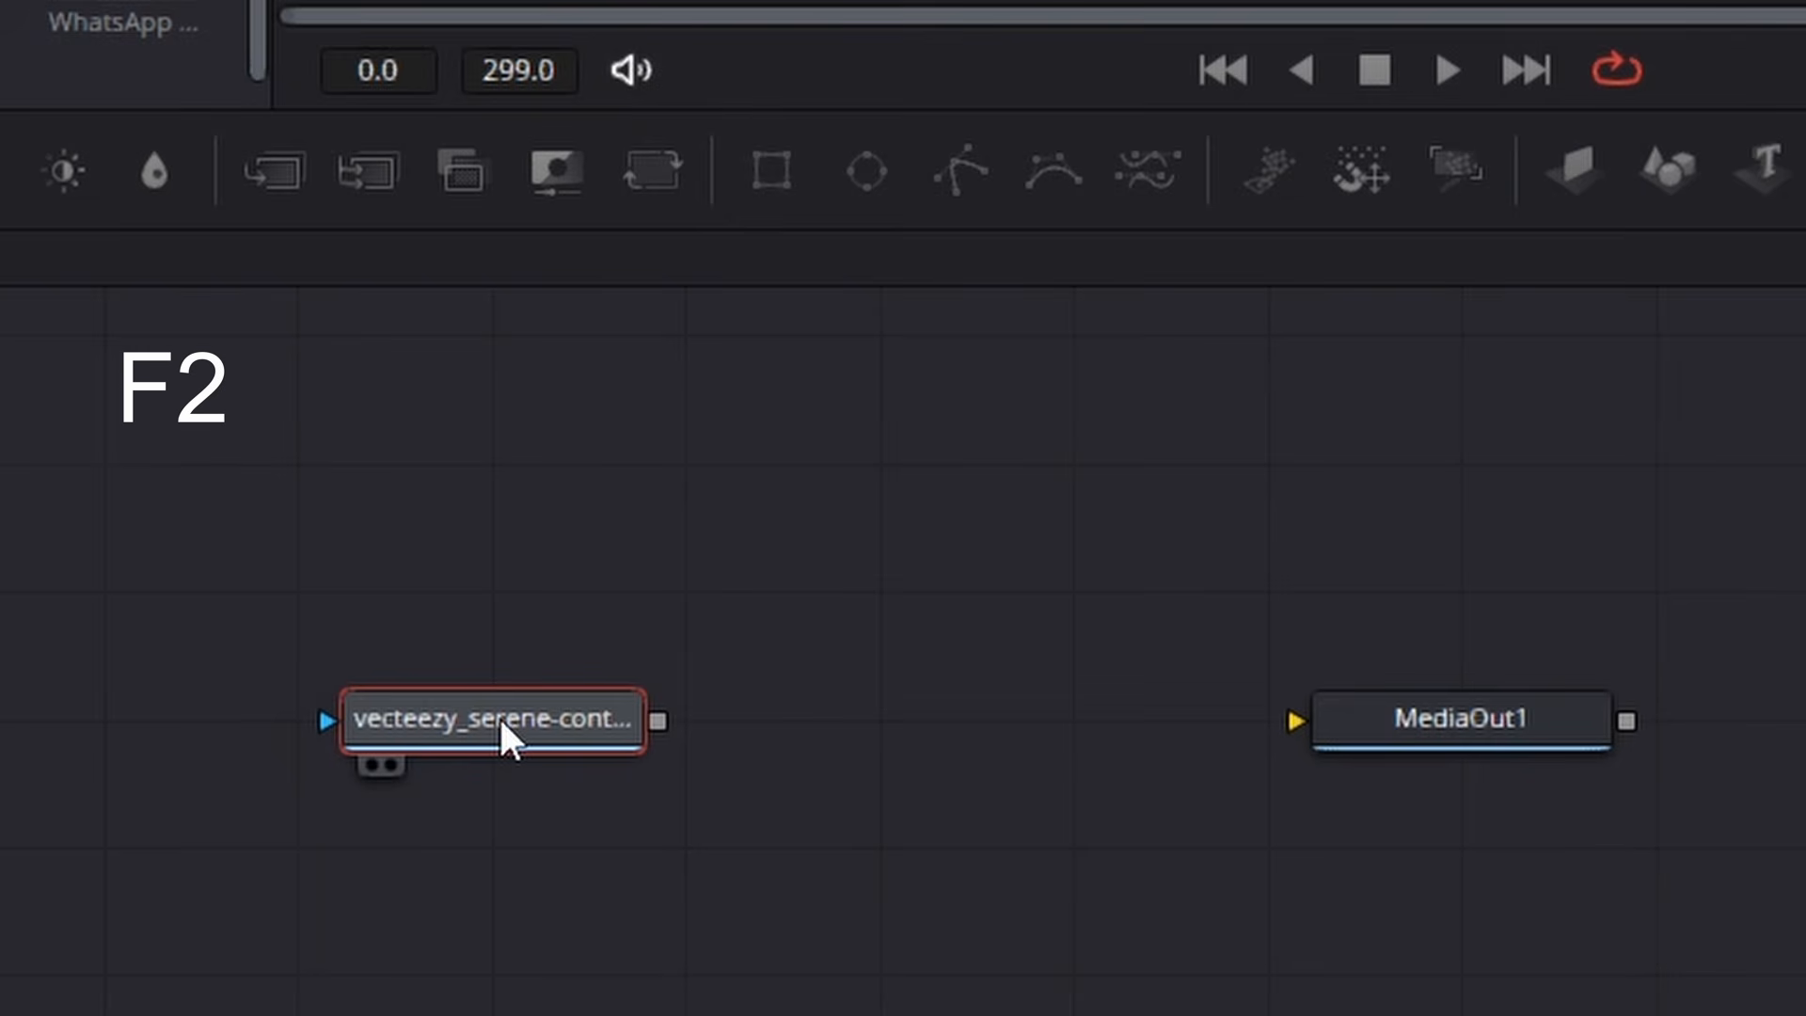
- Rename the vecteezy clip node as CLOCK
key(BackSpace)
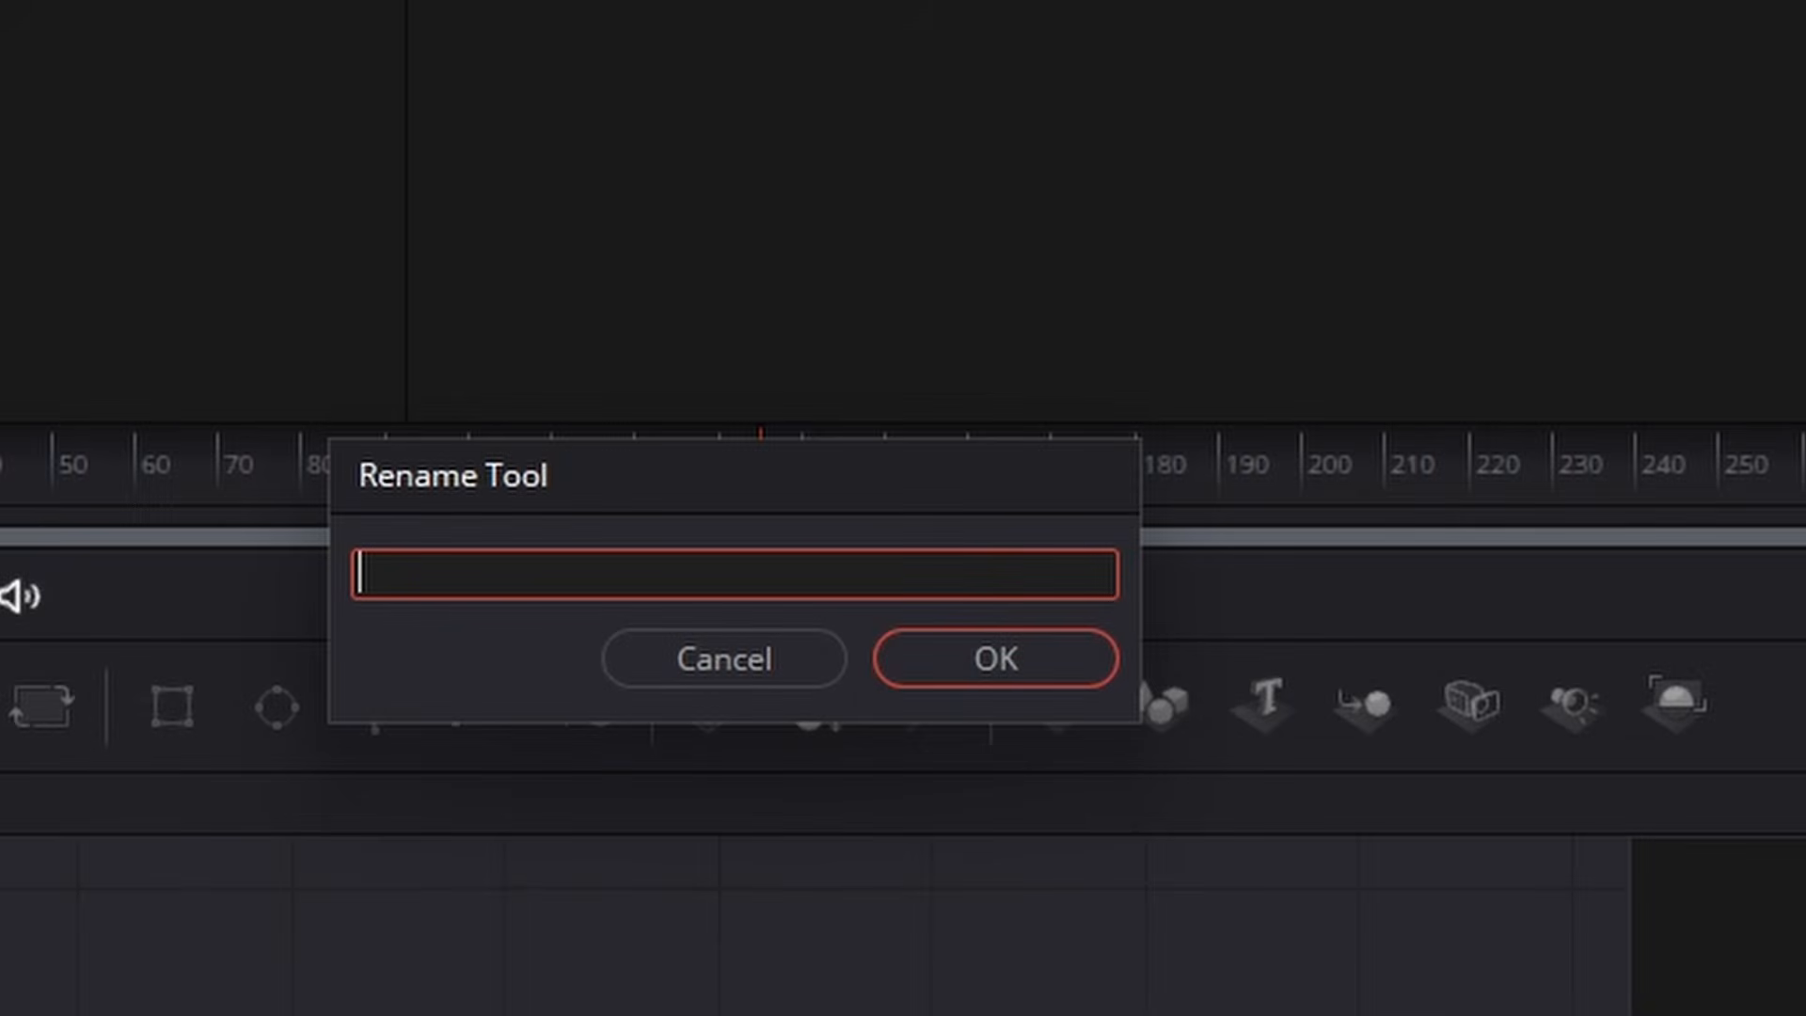
text(CLOCK)
key(Return)
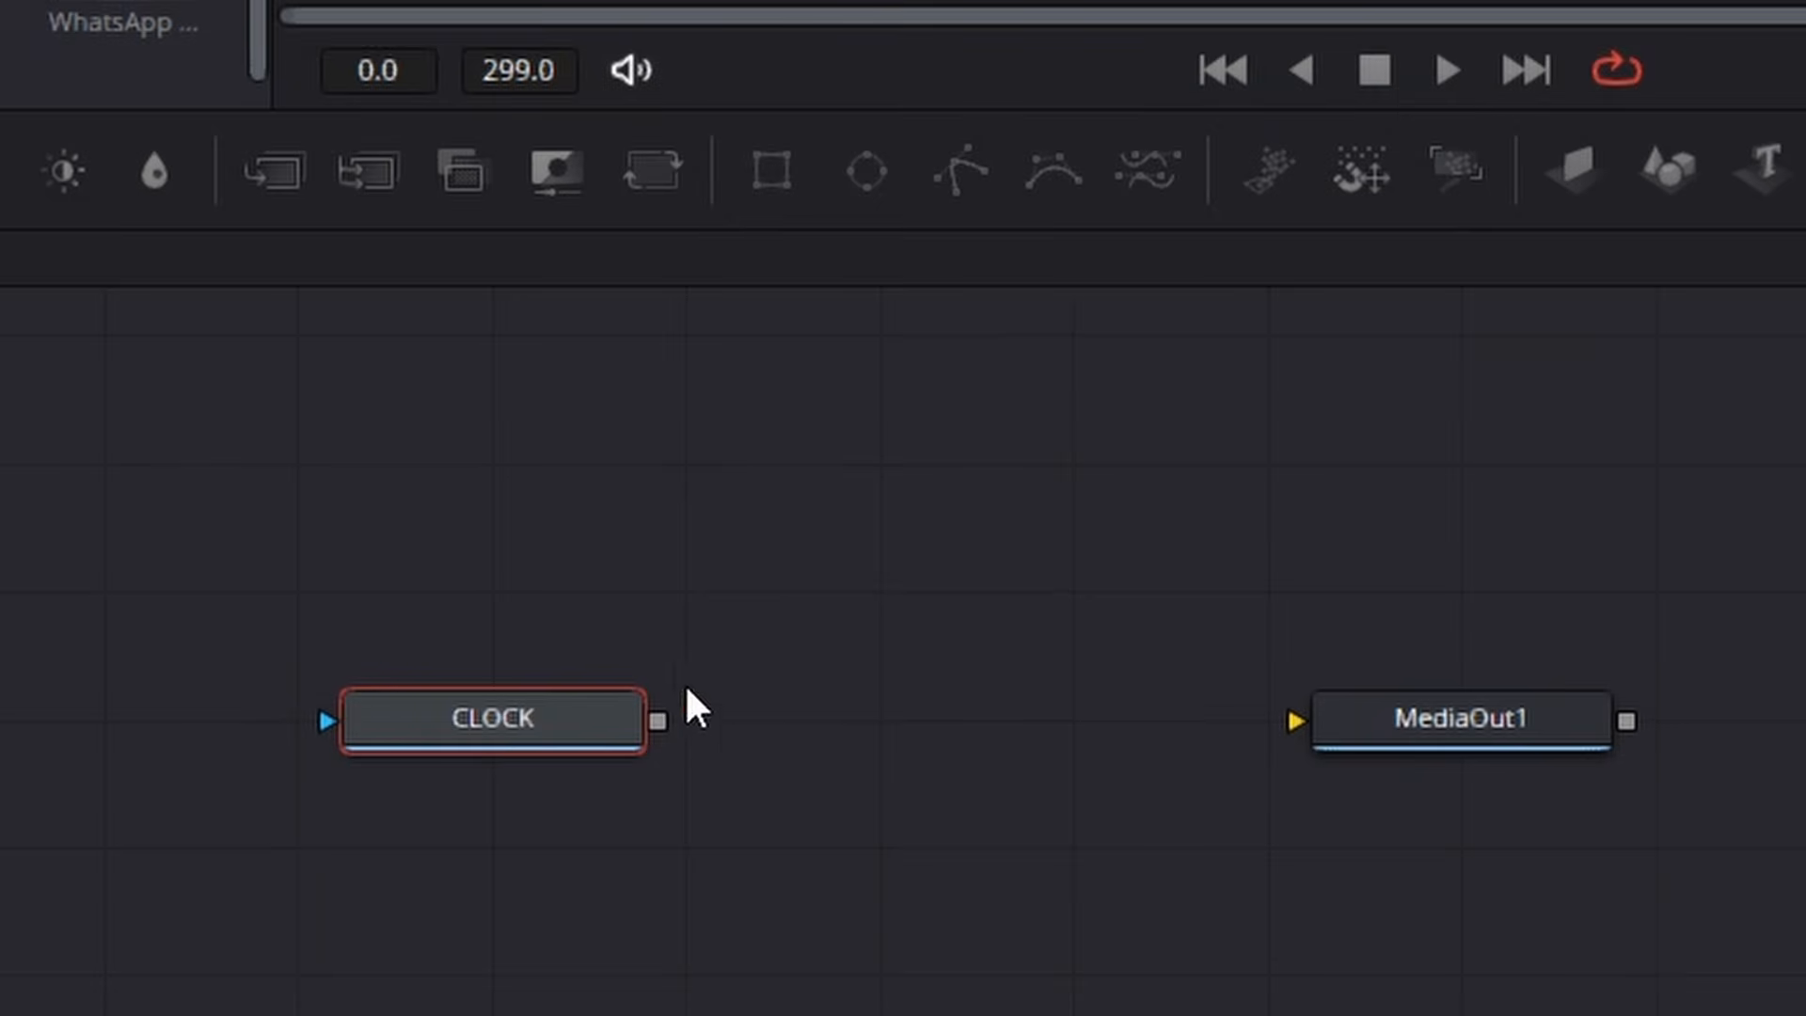
- Connect the CLOCK node's output to MediaOut1 and show MediaOut1 in the second viewer
drag(658, 720, 1588, 713)
click(1333, 765)
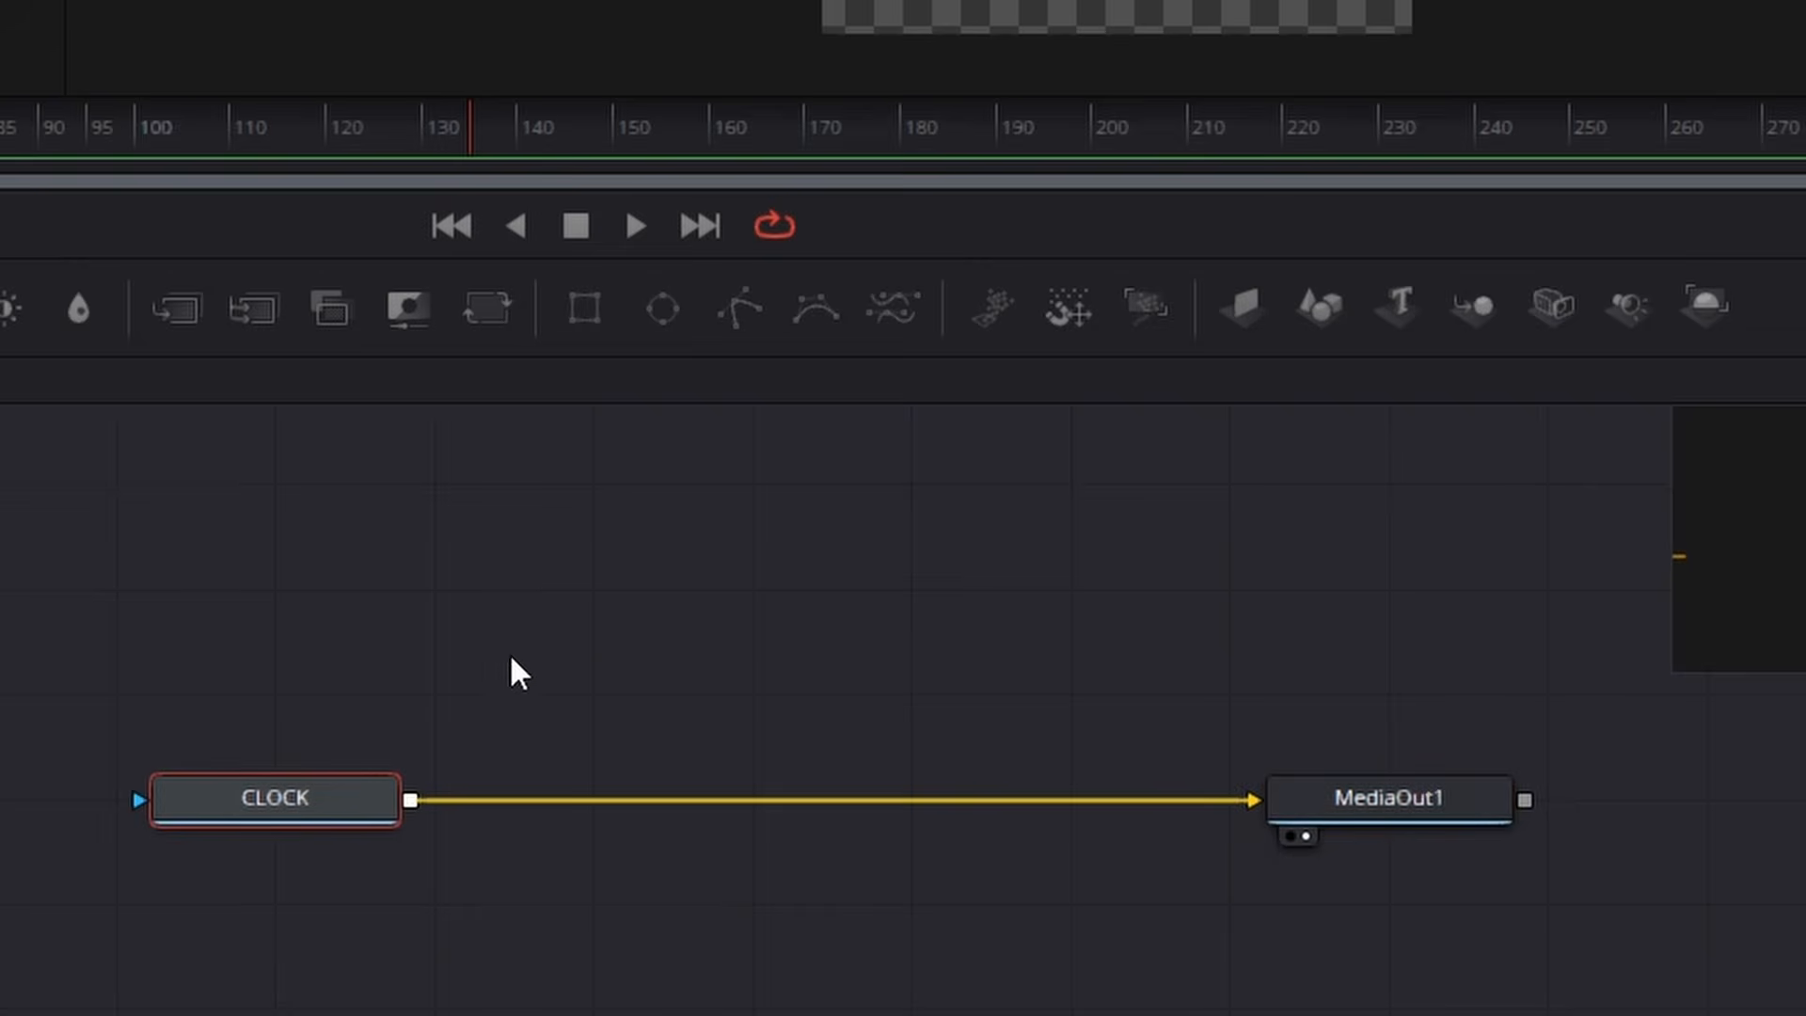
drag(547, 590, 675, 678)
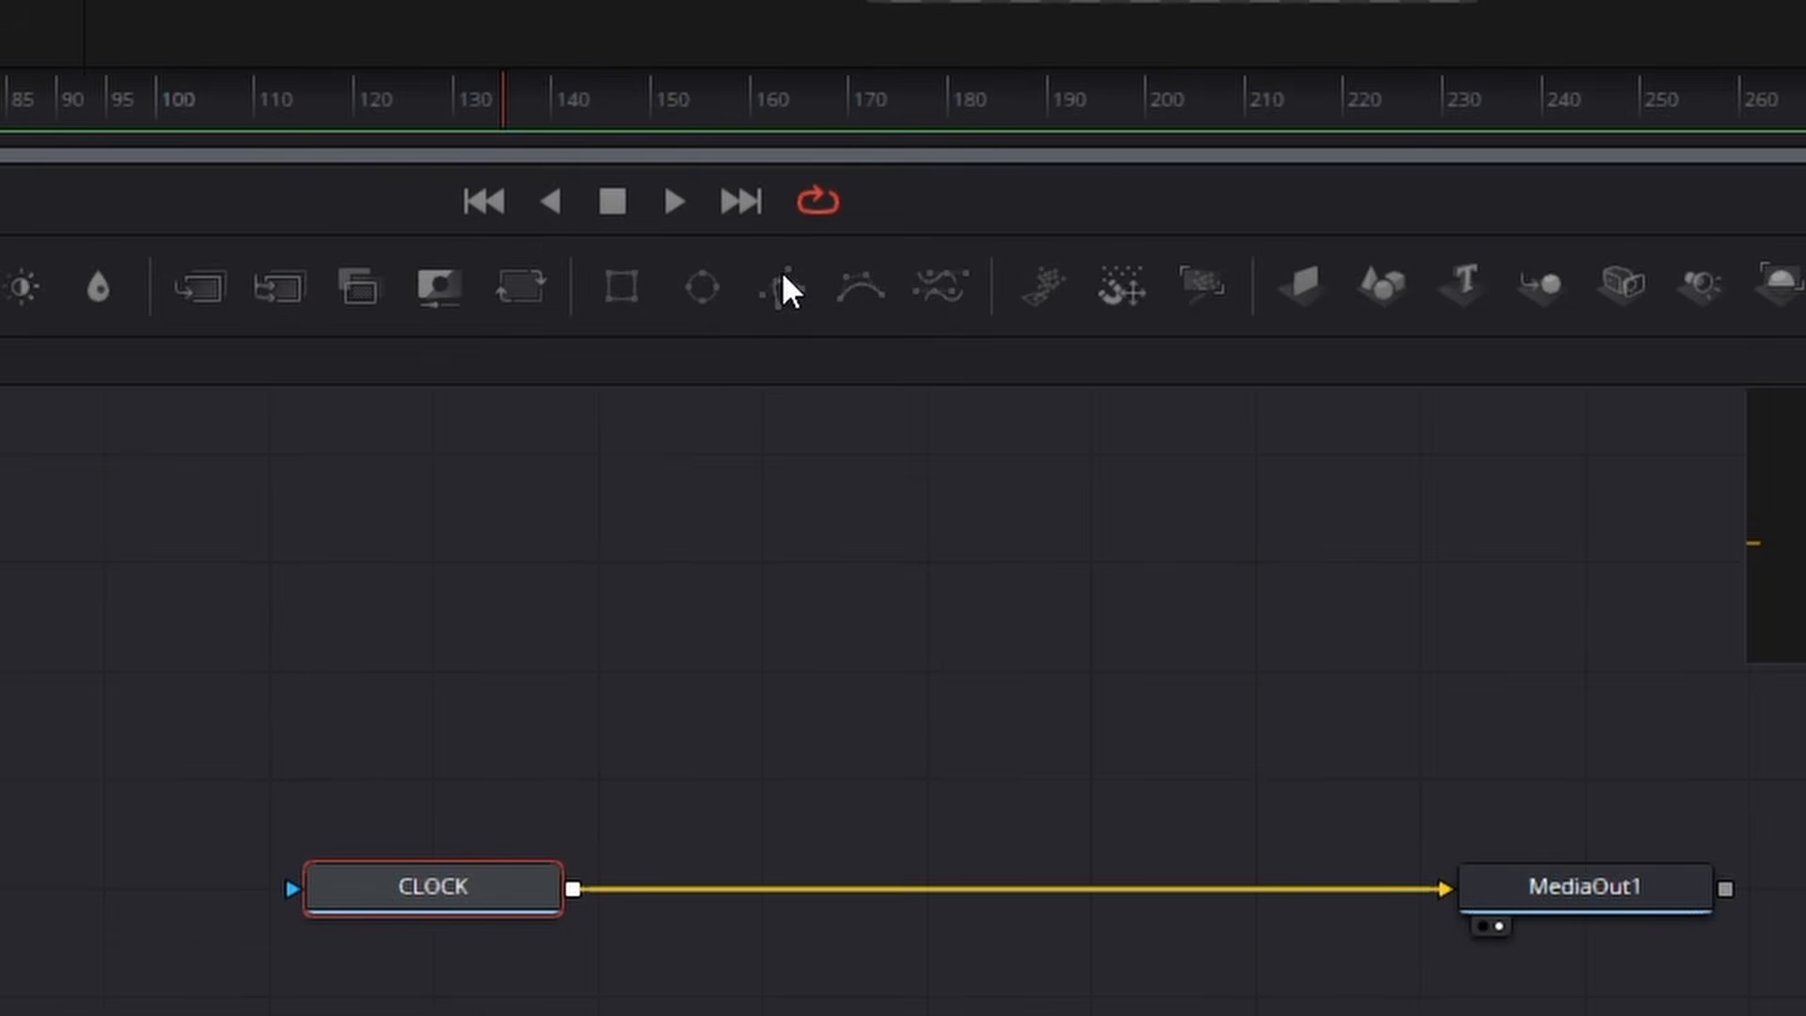
- Add a Polygon mask to the CLOCK node, place it above that node, and enable Invert
click(784, 277)
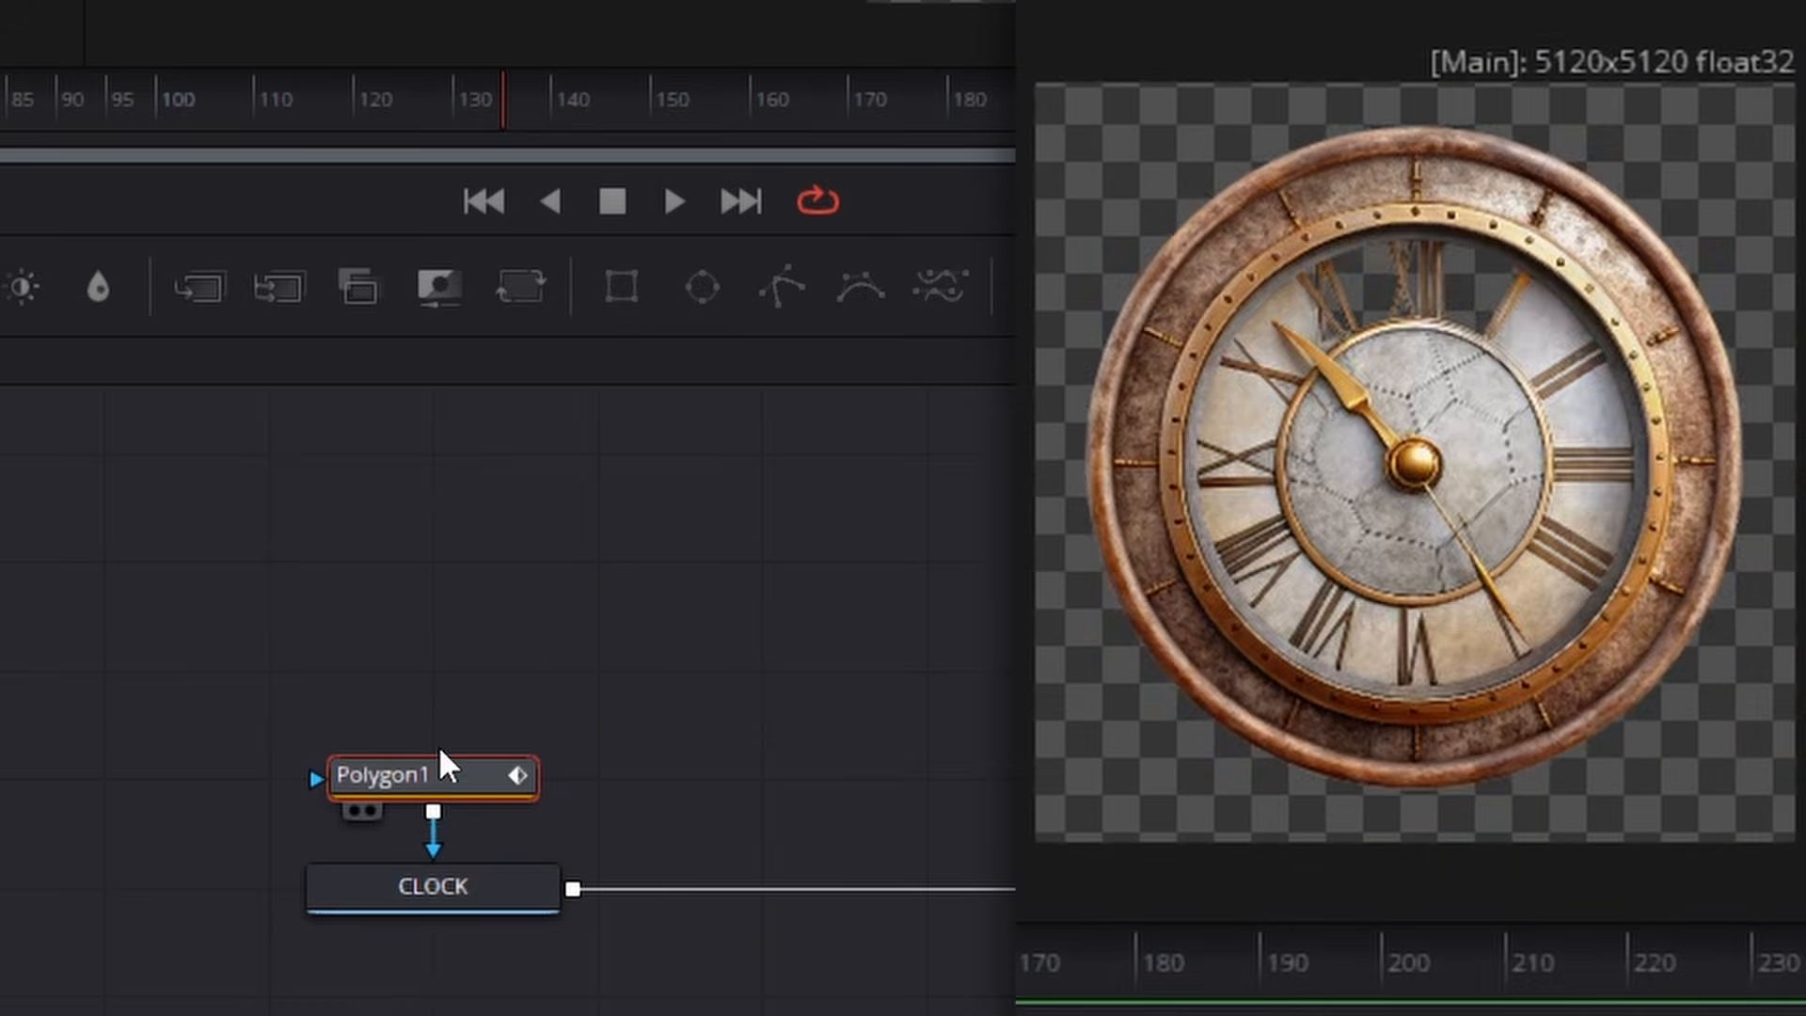
drag(438, 766, 439, 657)
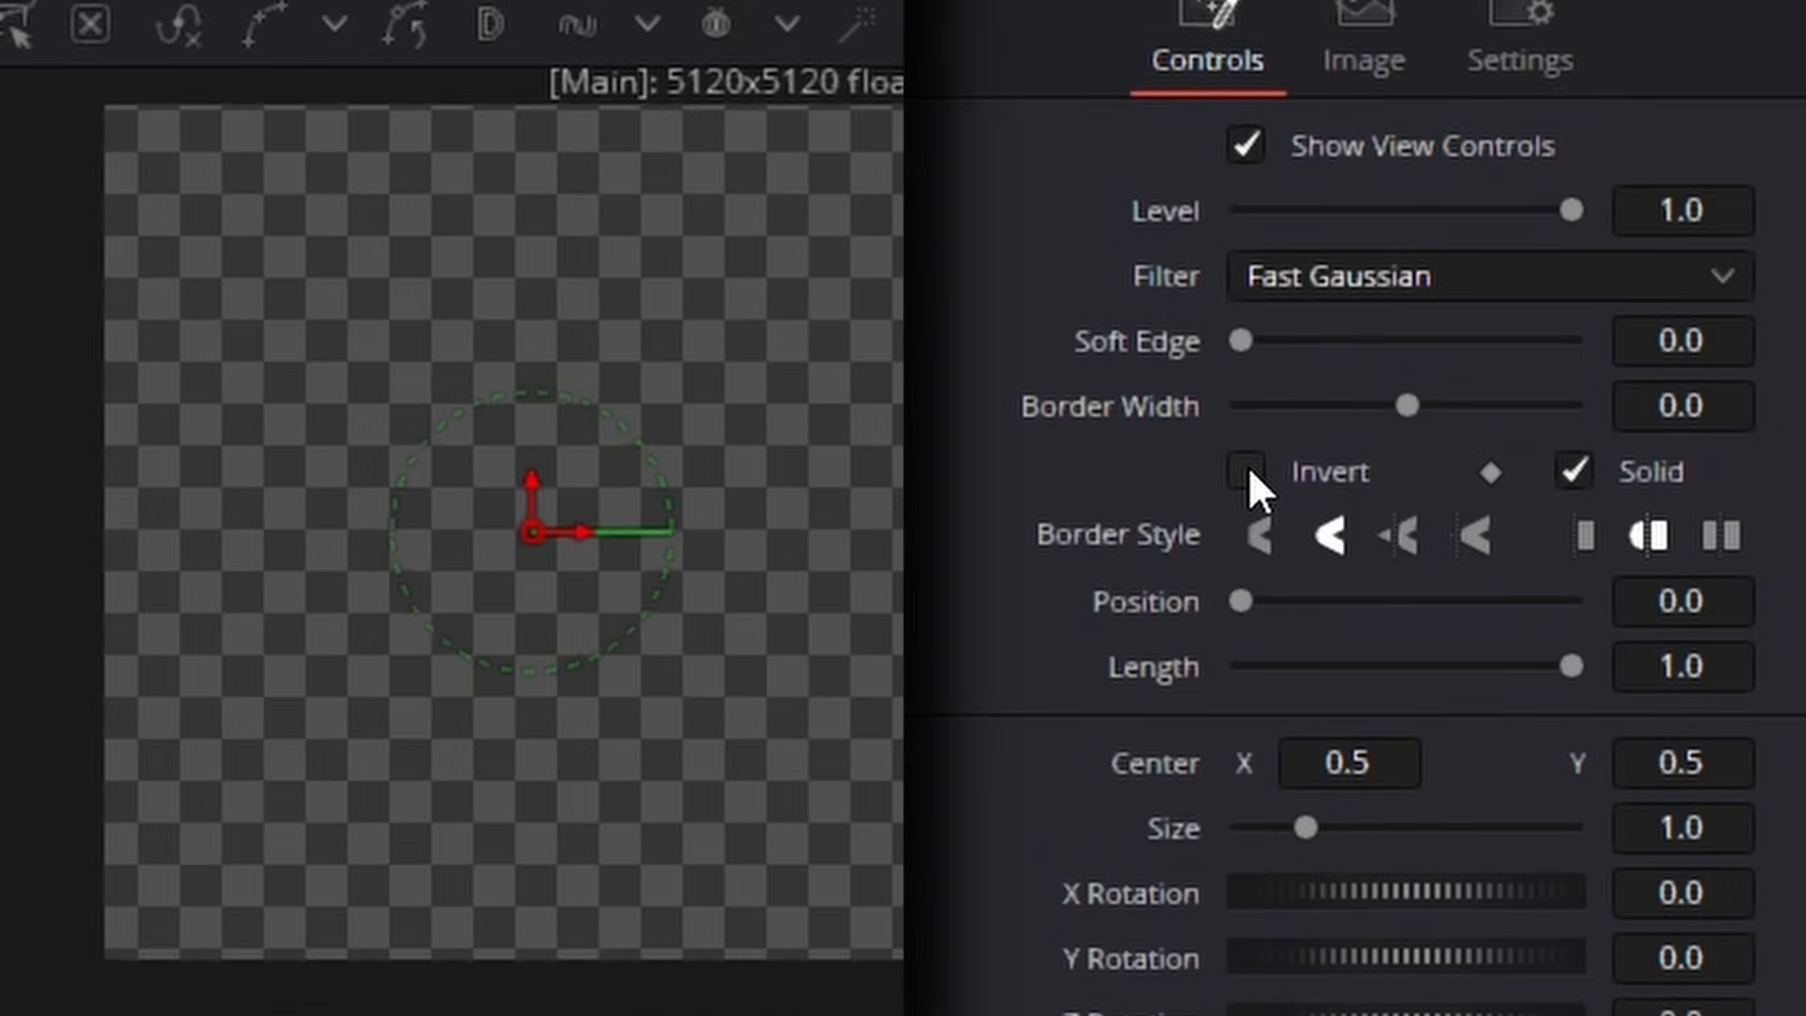
click(1247, 468)
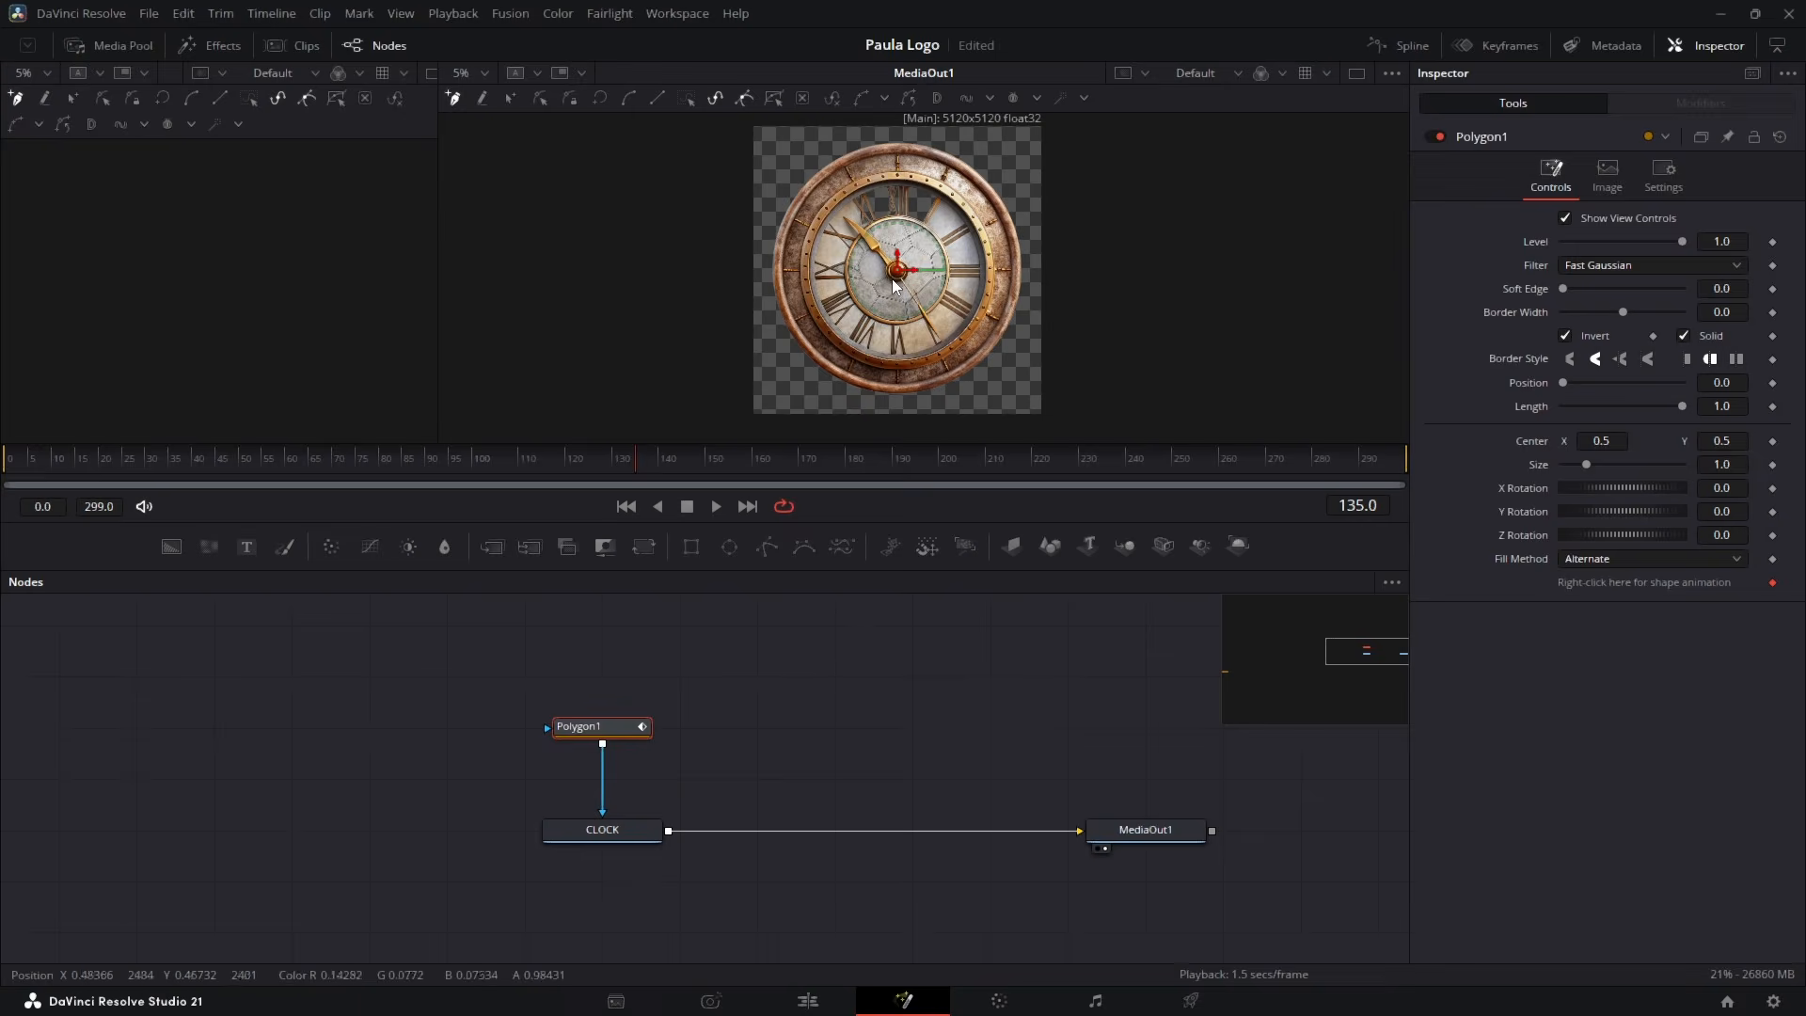
scroll(892, 280, up, 3)
scroll(891, 280, down, 3)
scroll(892, 280, up, 3)
scroll(891, 280, down, 5)
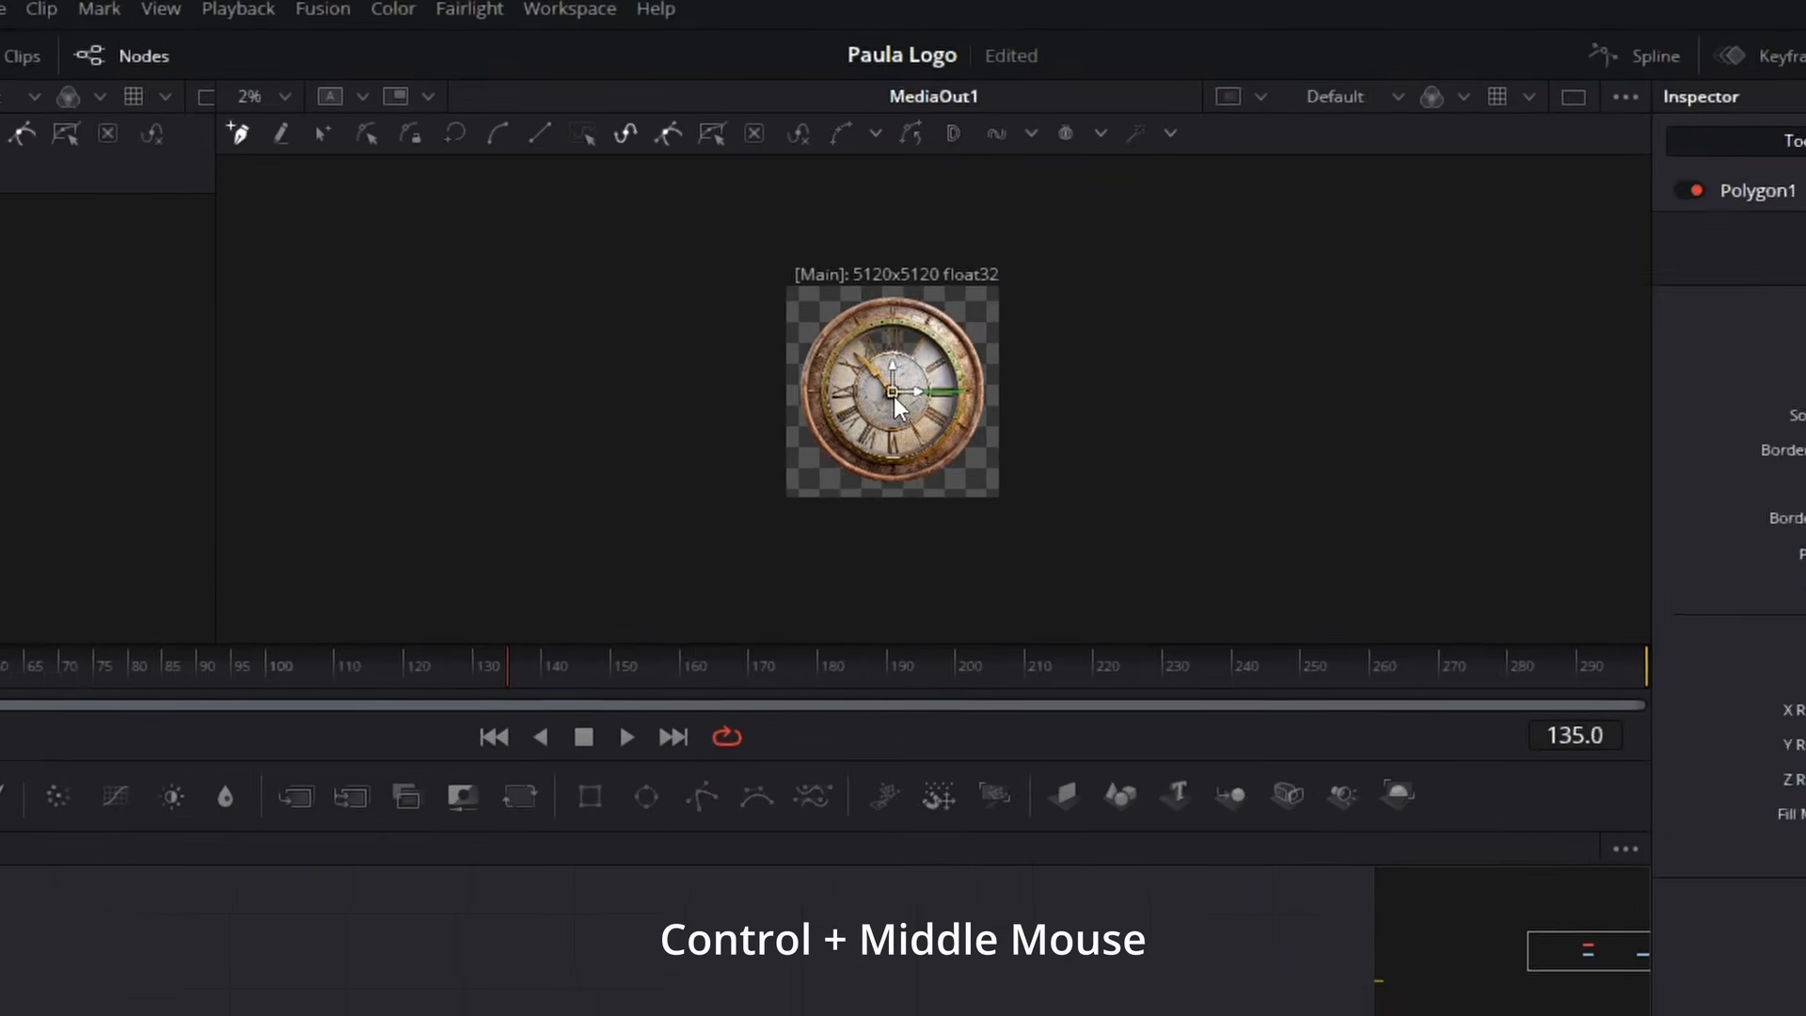
scroll(893, 397, up, 3)
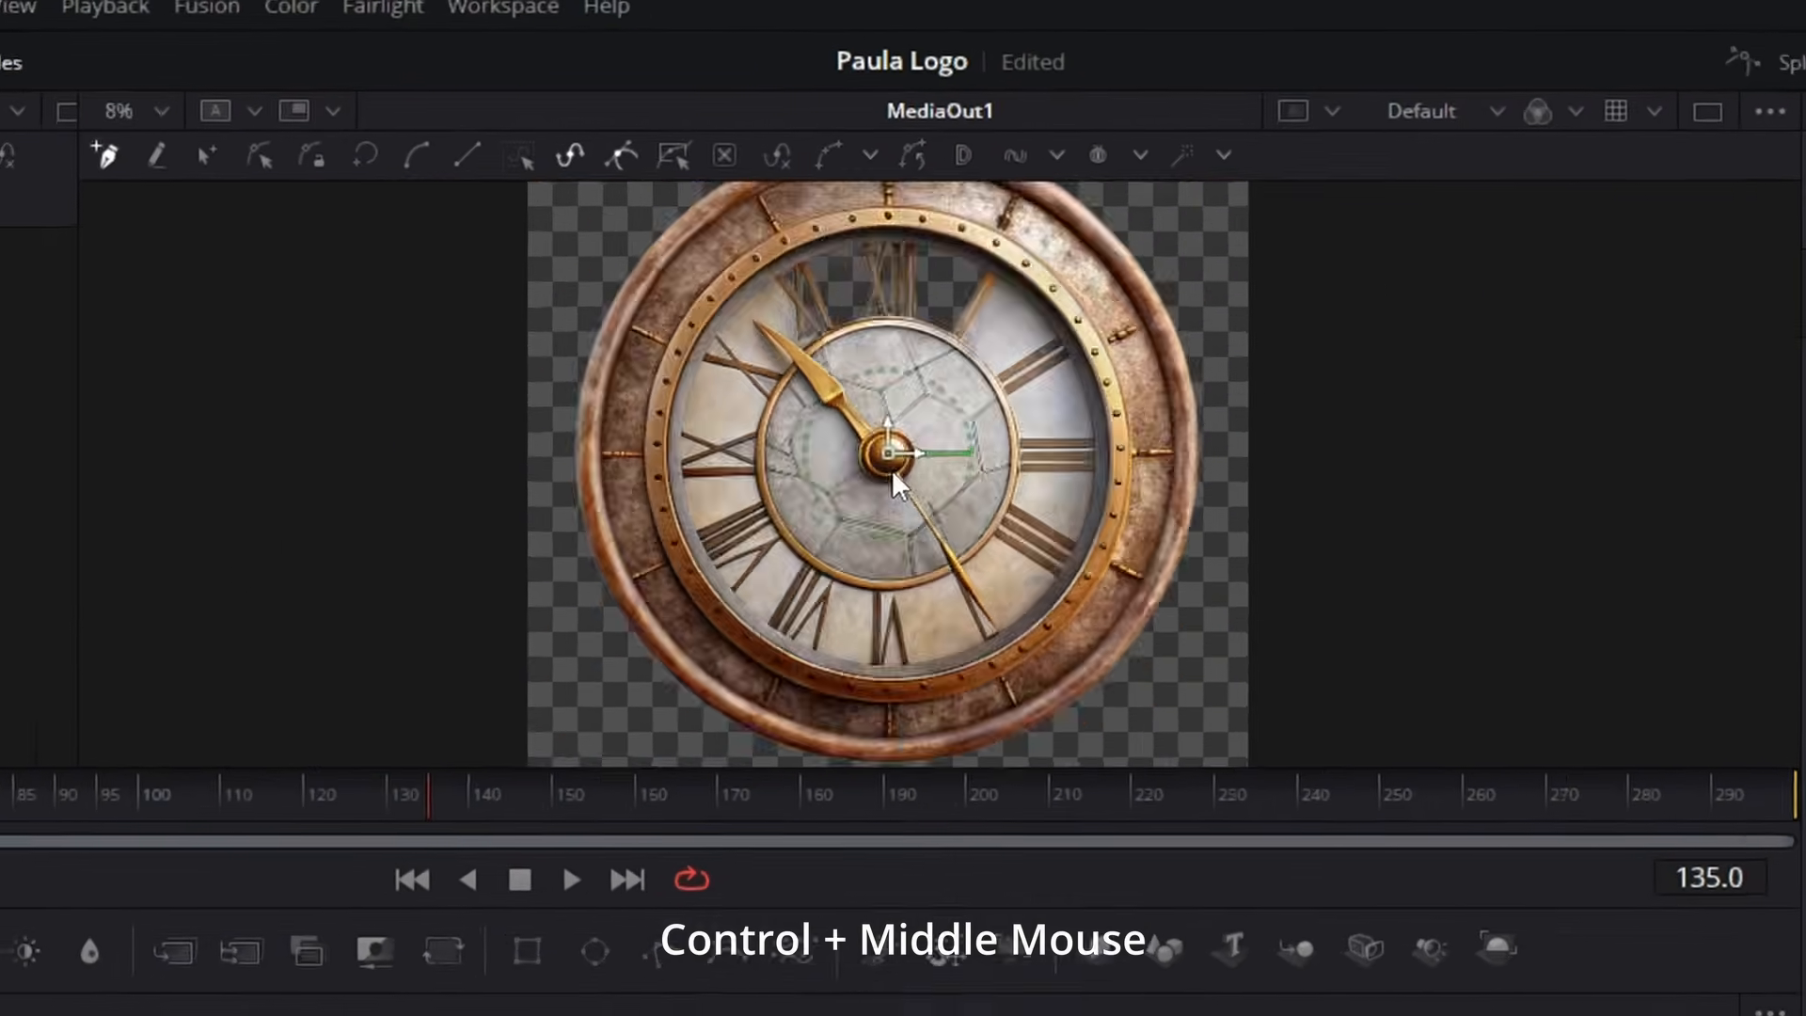
scroll(893, 397, down, 3)
scroll(893, 397, up, 3)
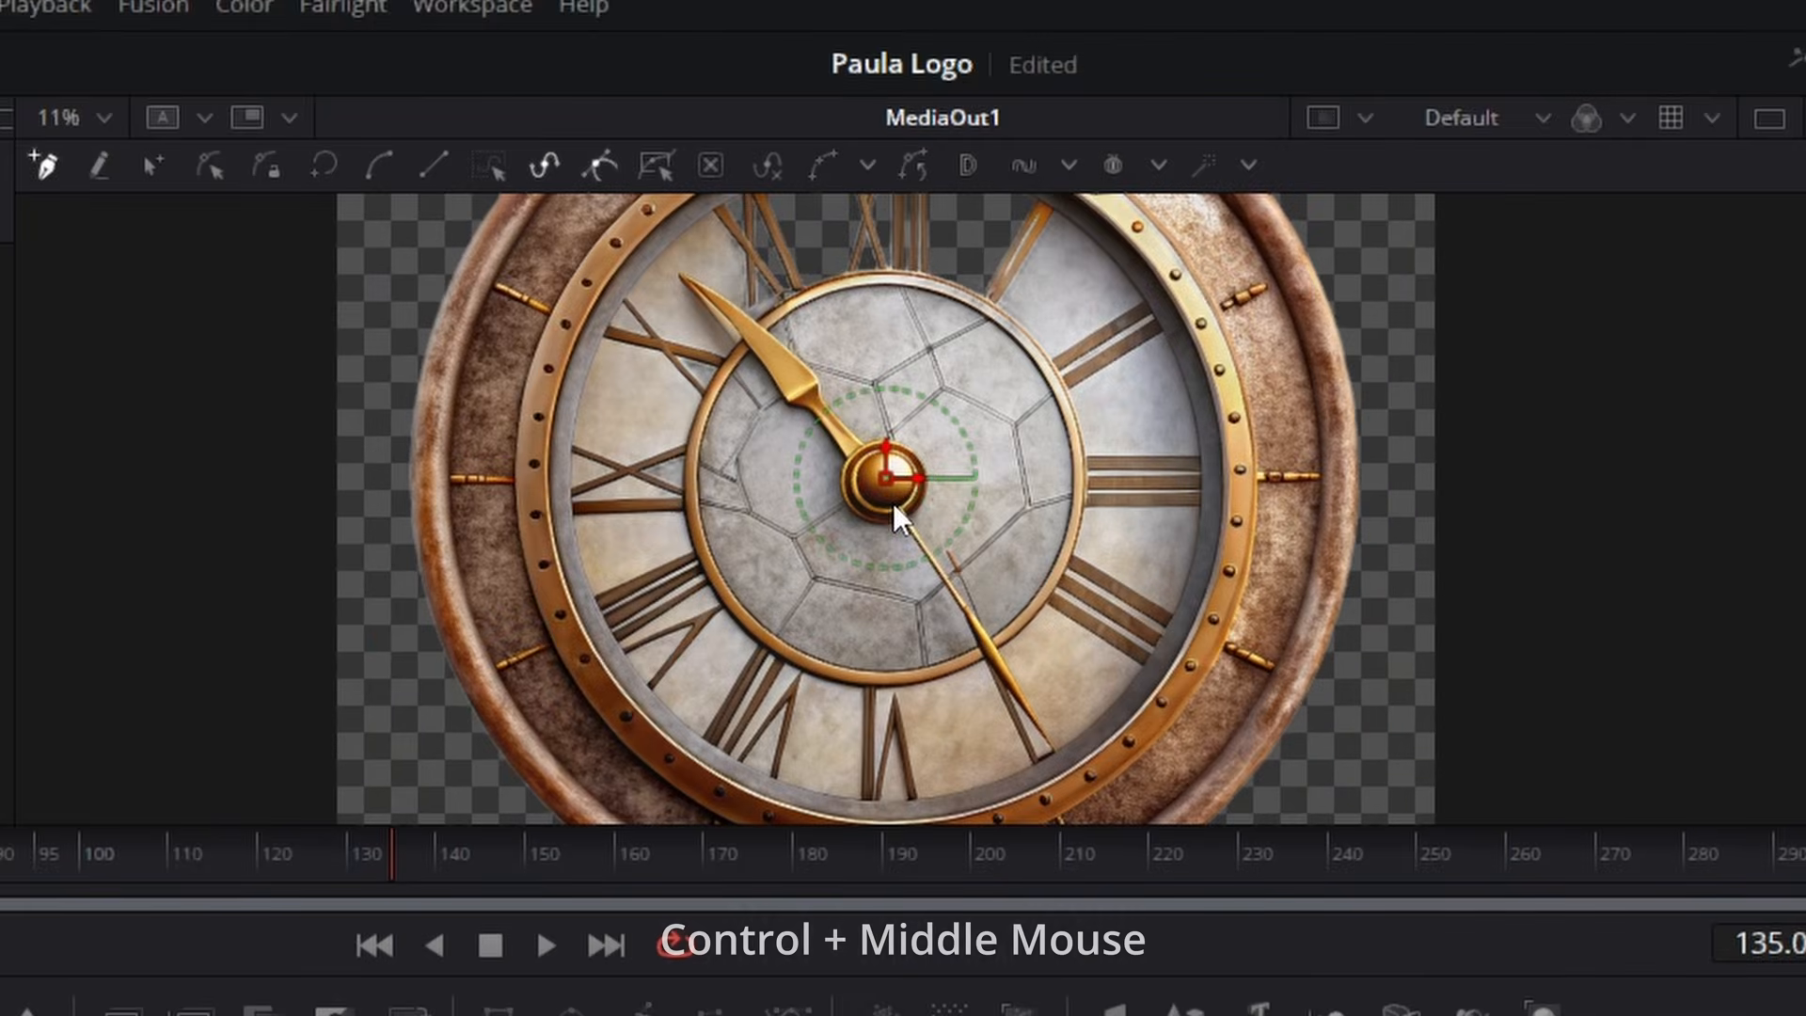
- Start the polygon outline at the clock's hub, run it down past number 6 and along the inner edge of the wooden rim, then across the rim
drag(893, 503, 907, 550)
scroll(904, 557, up, 4)
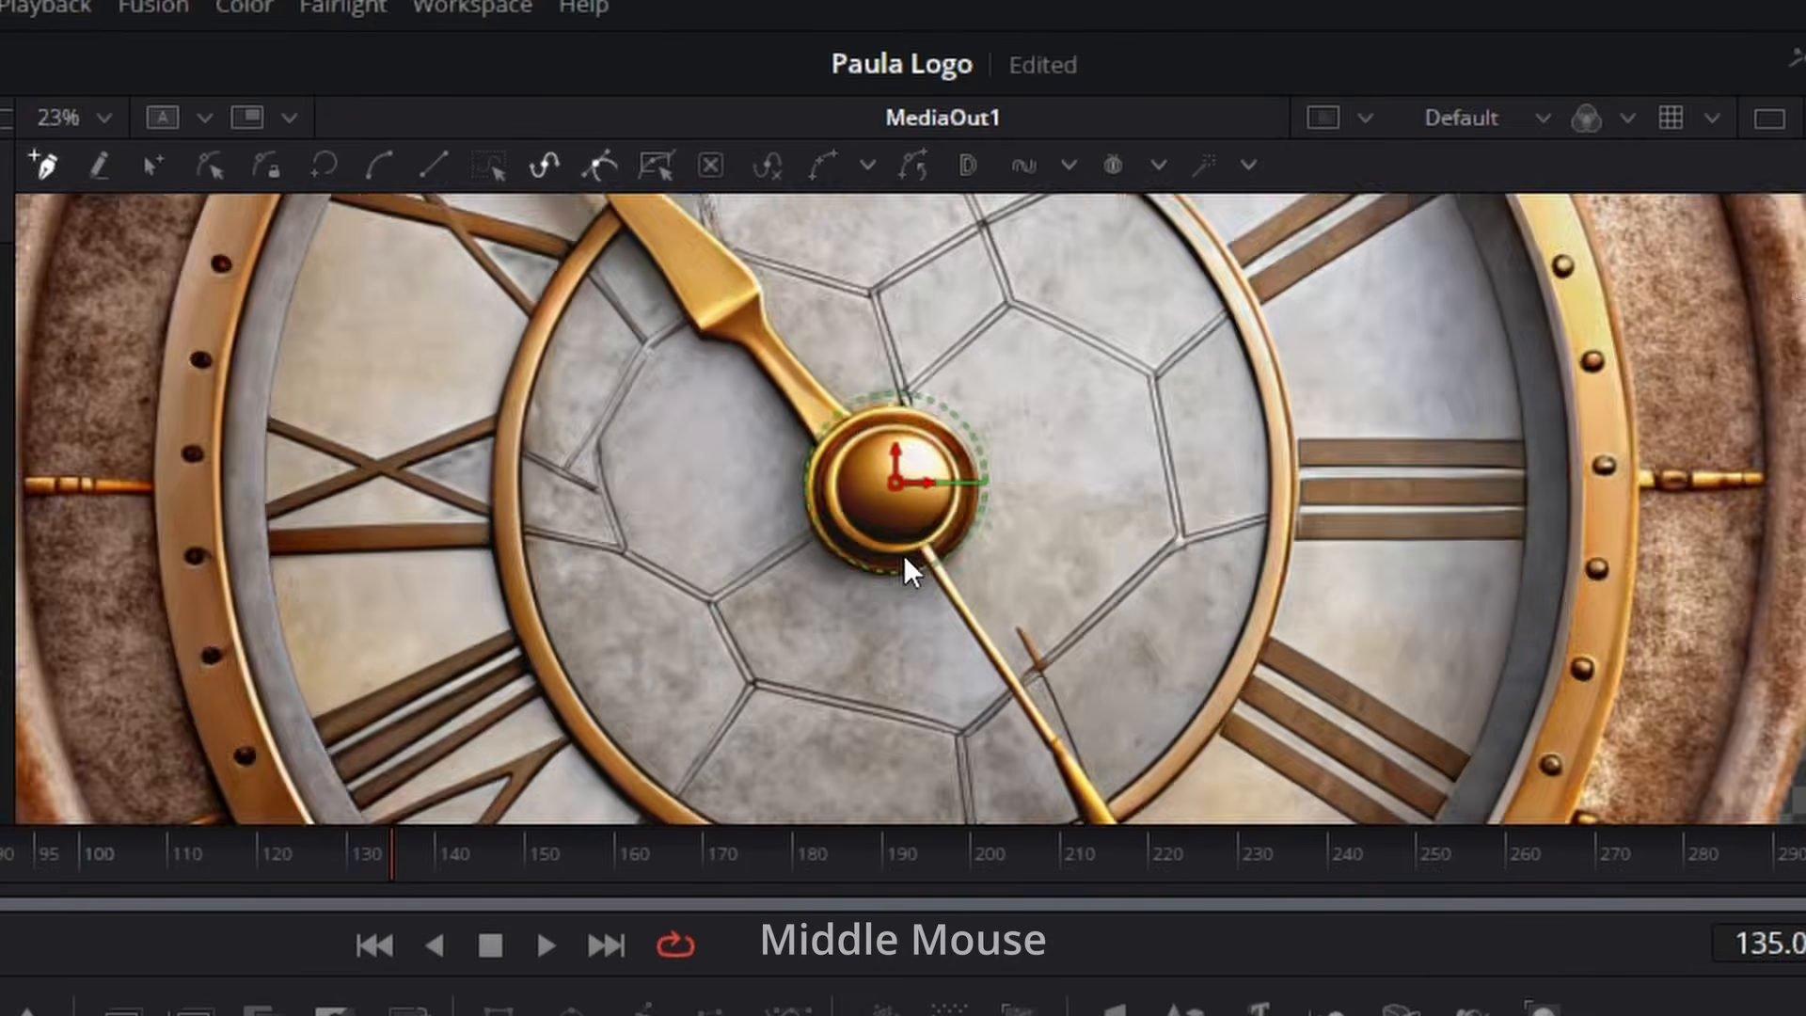
scroll(927, 611, down, 10)
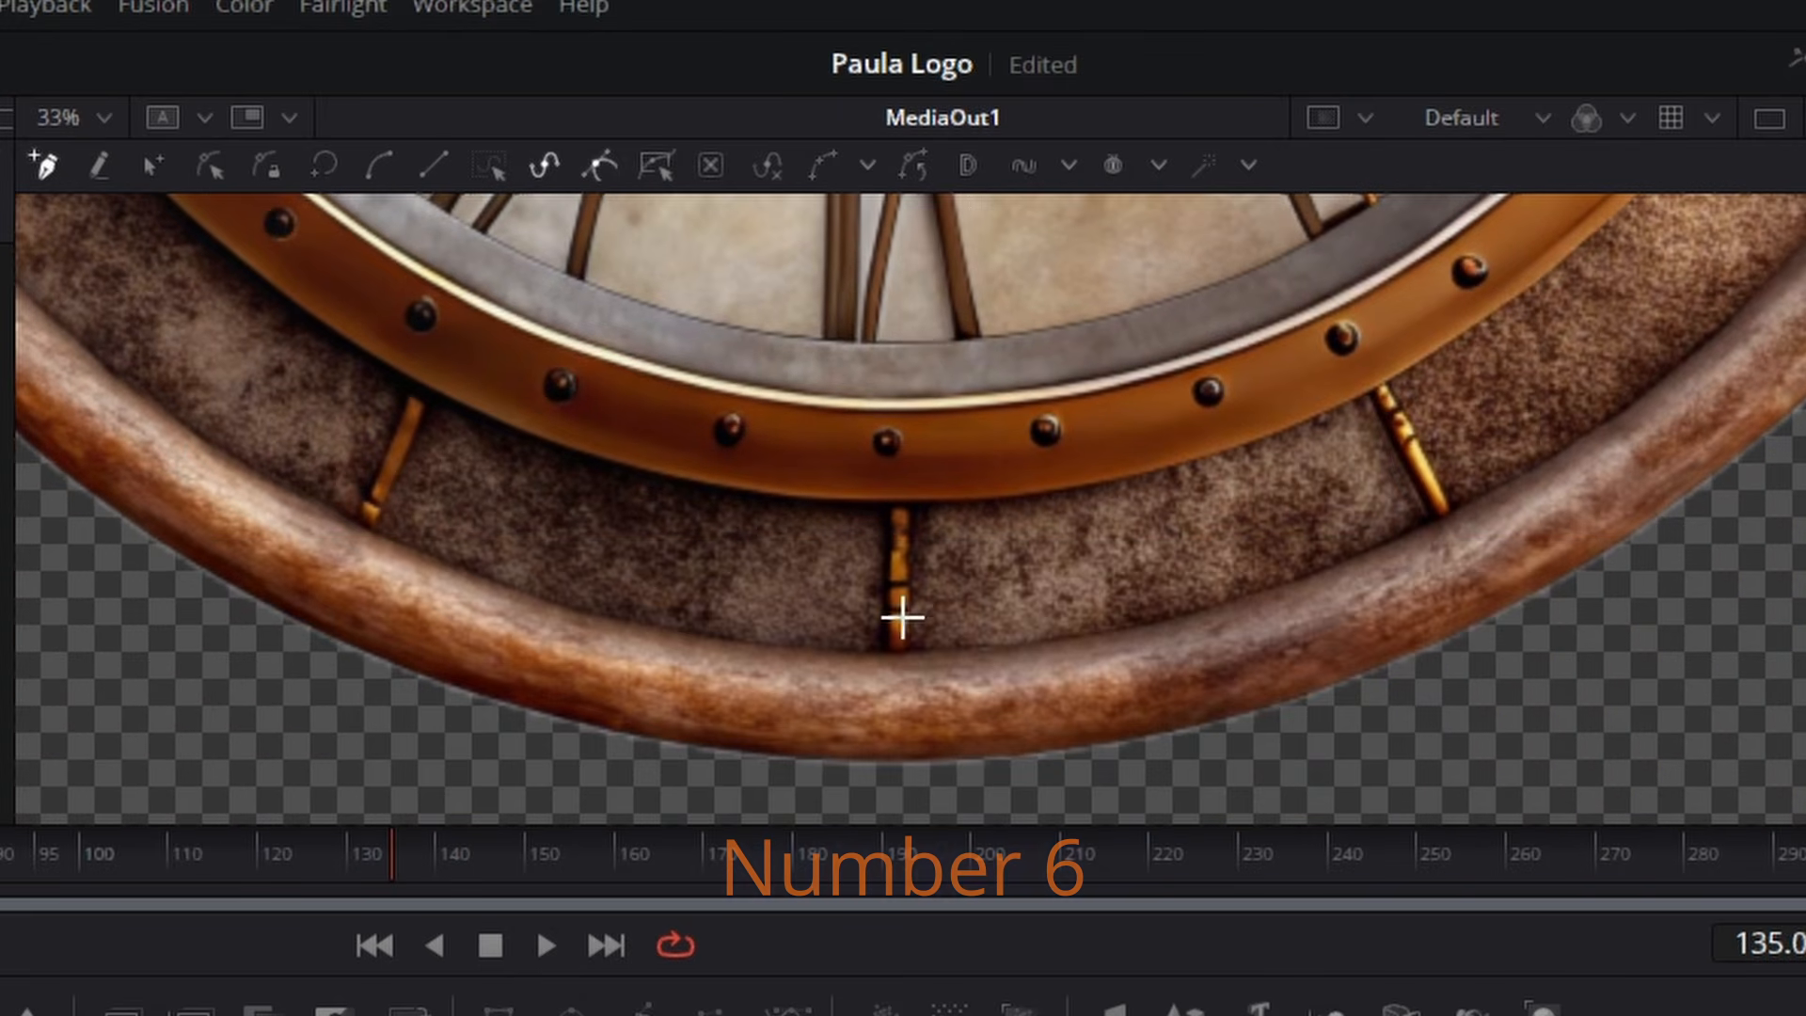
click(917, 647)
click(1124, 628)
click(1400, 544)
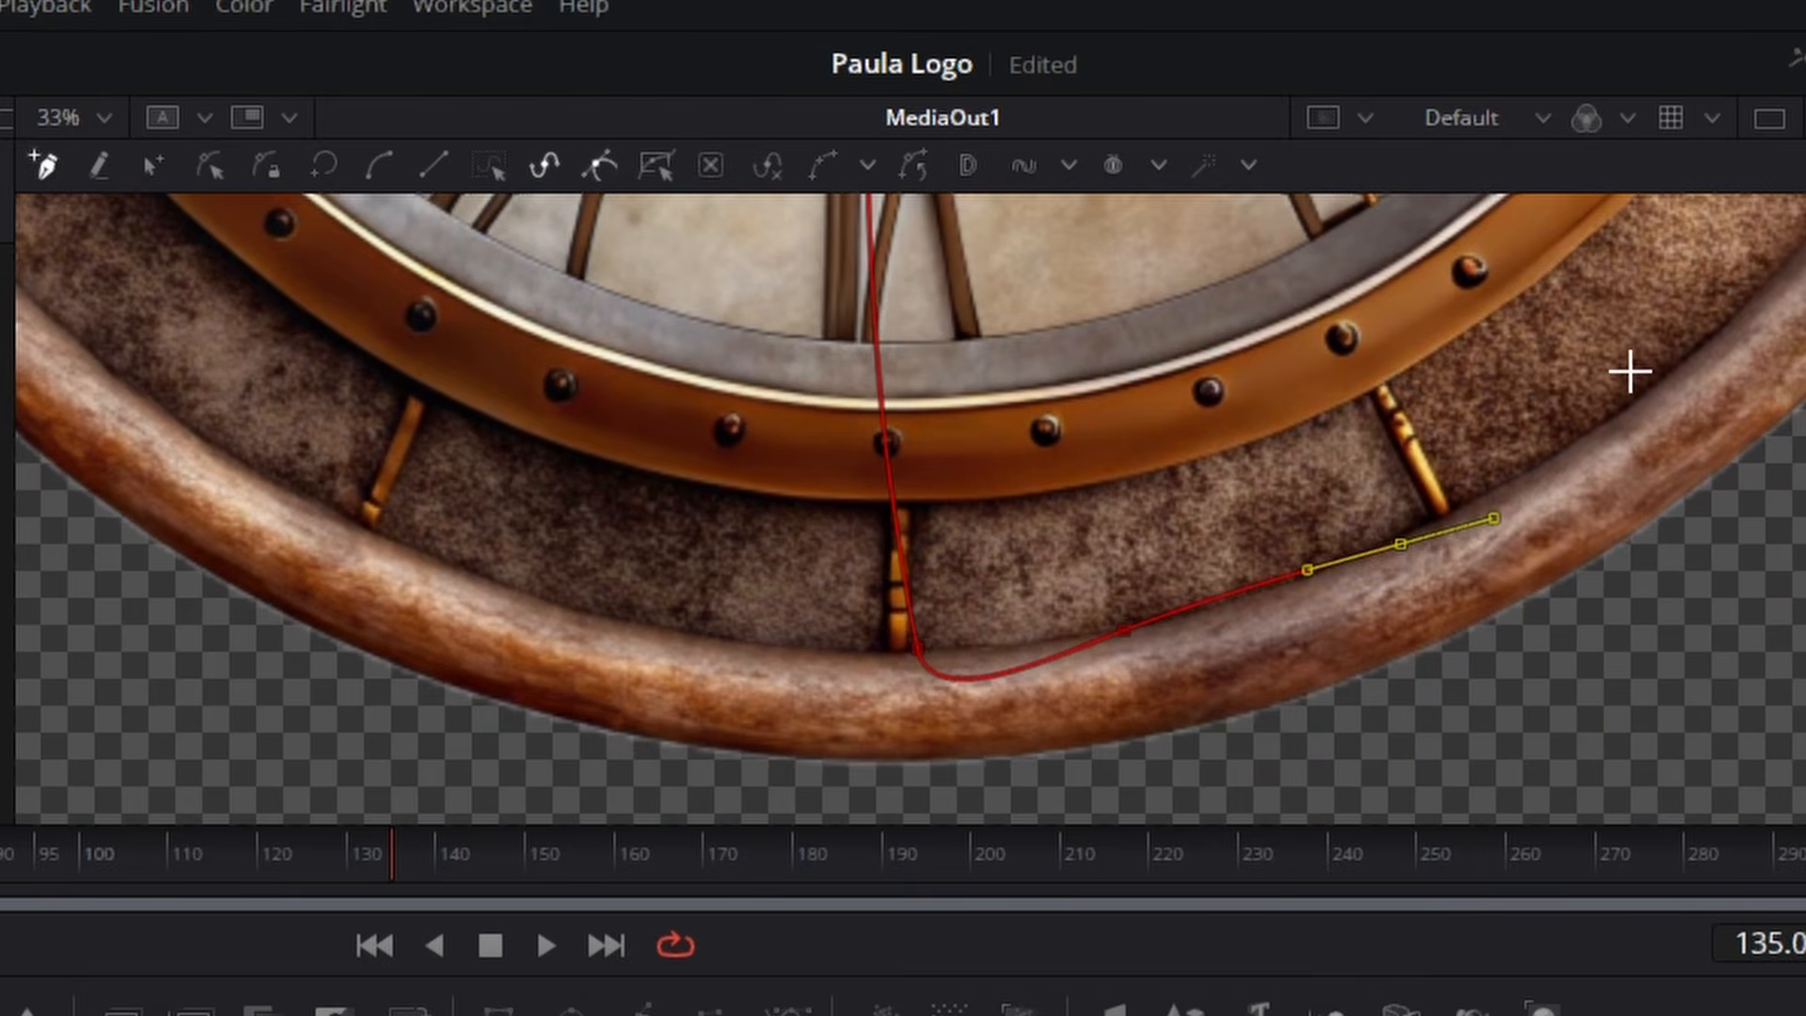
click(1663, 372)
drag(1668, 371, 1241, 465)
click(1316, 390)
click(1416, 481)
- Continue the polygon outline outside the clock image, going around below, up the number 9 side and over number 12
scroll(1472, 660, down, 2)
click(1501, 743)
click(1104, 778)
click(692, 679)
drag(725, 363, 697, 748)
click(693, 527)
click(836, 303)
click(1548, 263)
drag(1725, 504, 1333, 196)
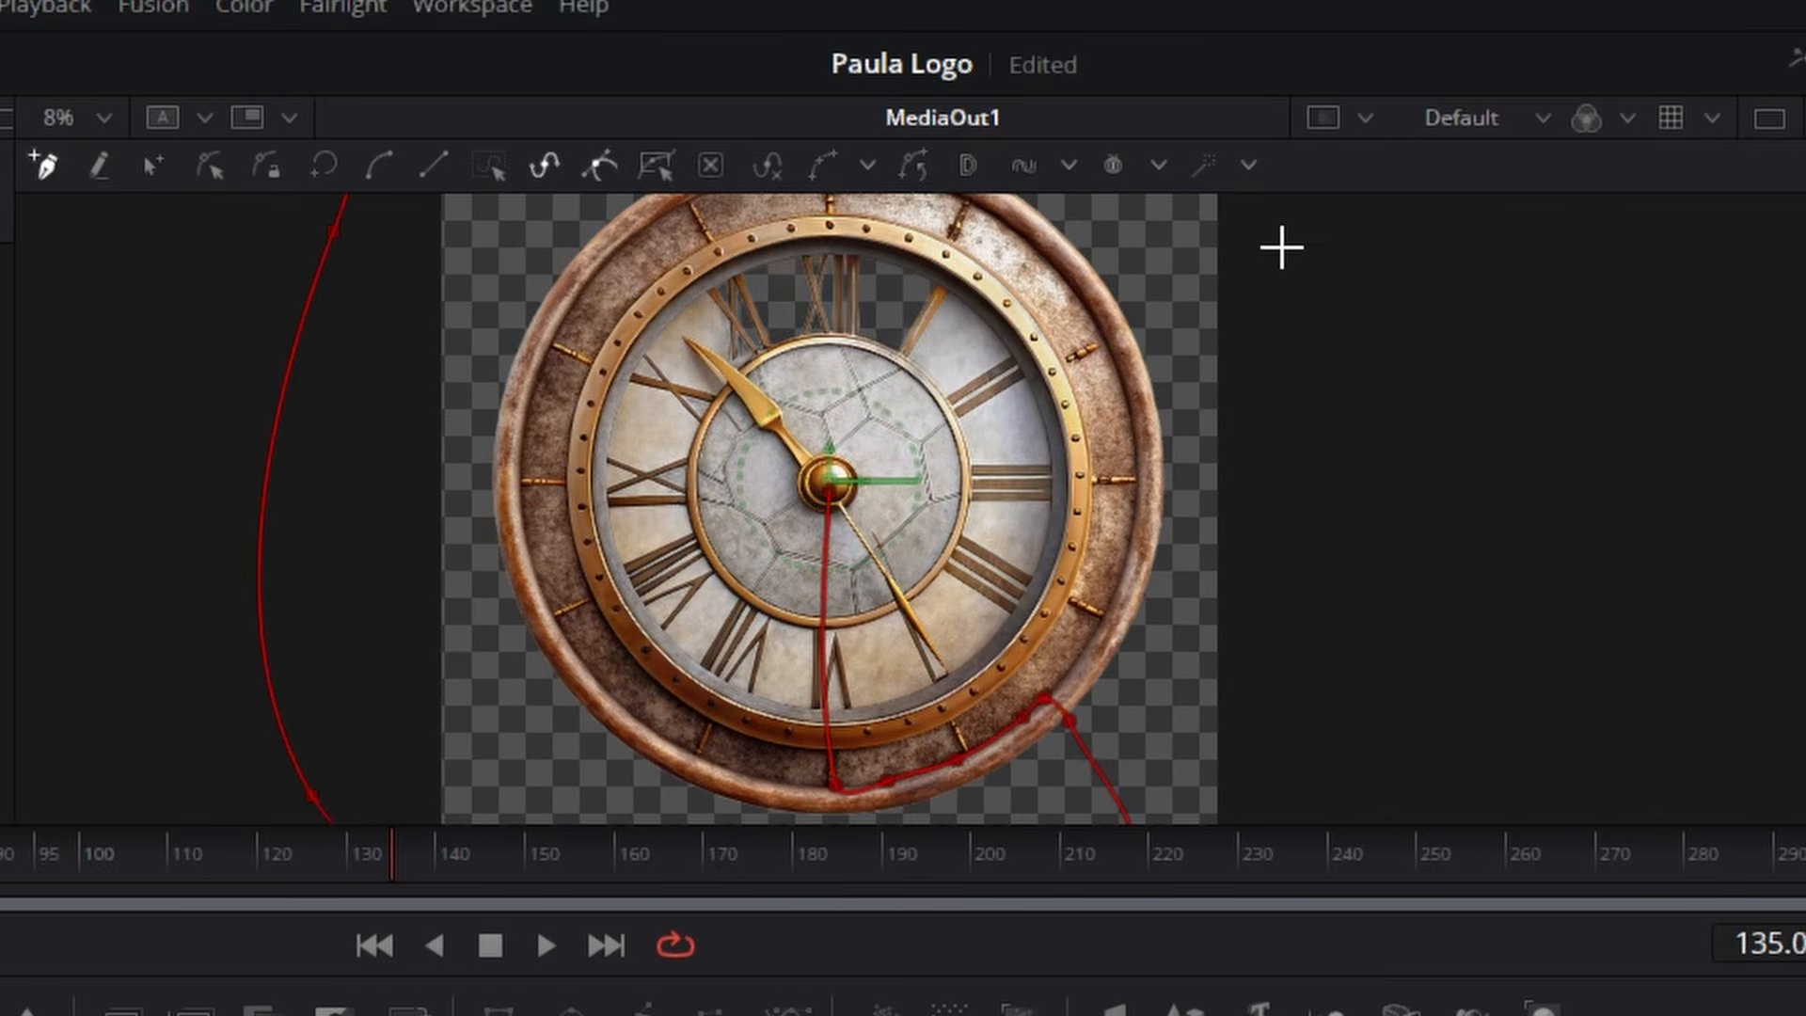
- Bring the polygon outline back across number 3 to the clock's hub and close it at its first point
click(1325, 490)
scroll(1128, 551, up, 3)
drag(1266, 464, 1369, 594)
click(1362, 539)
drag(660, 589, 986, 583)
scroll(616, 534, up, 3)
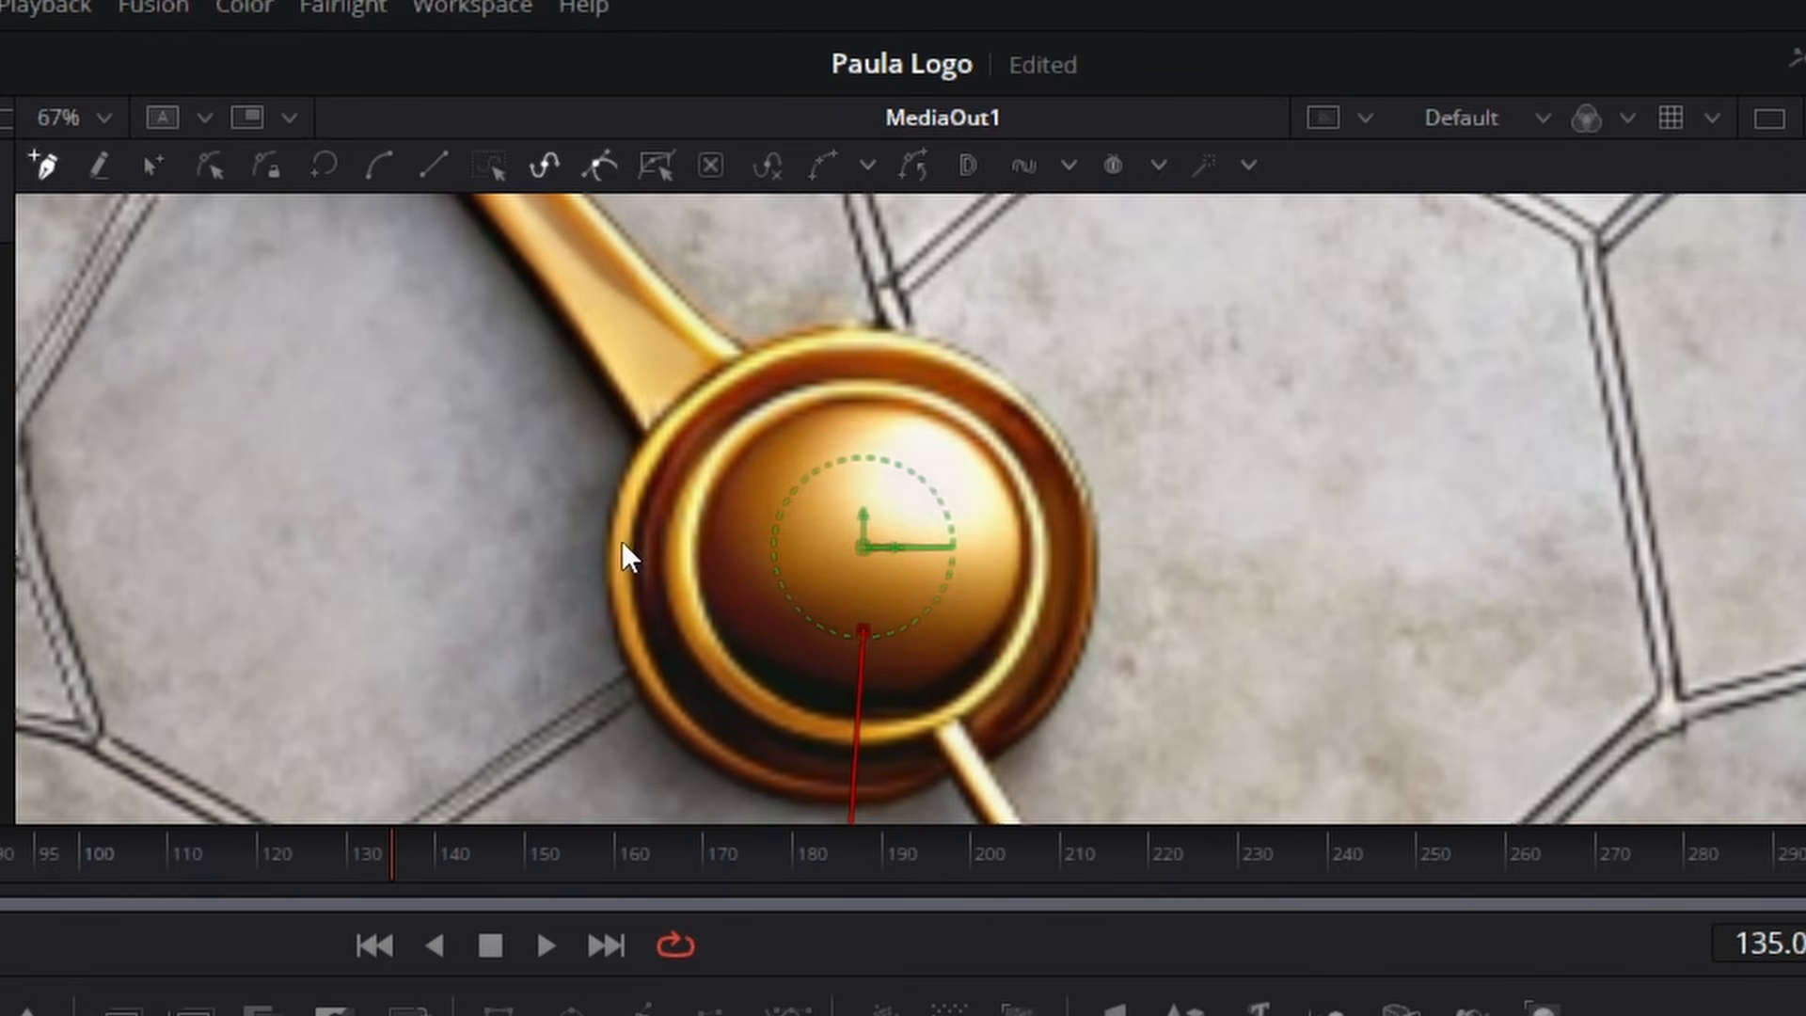
click(870, 557)
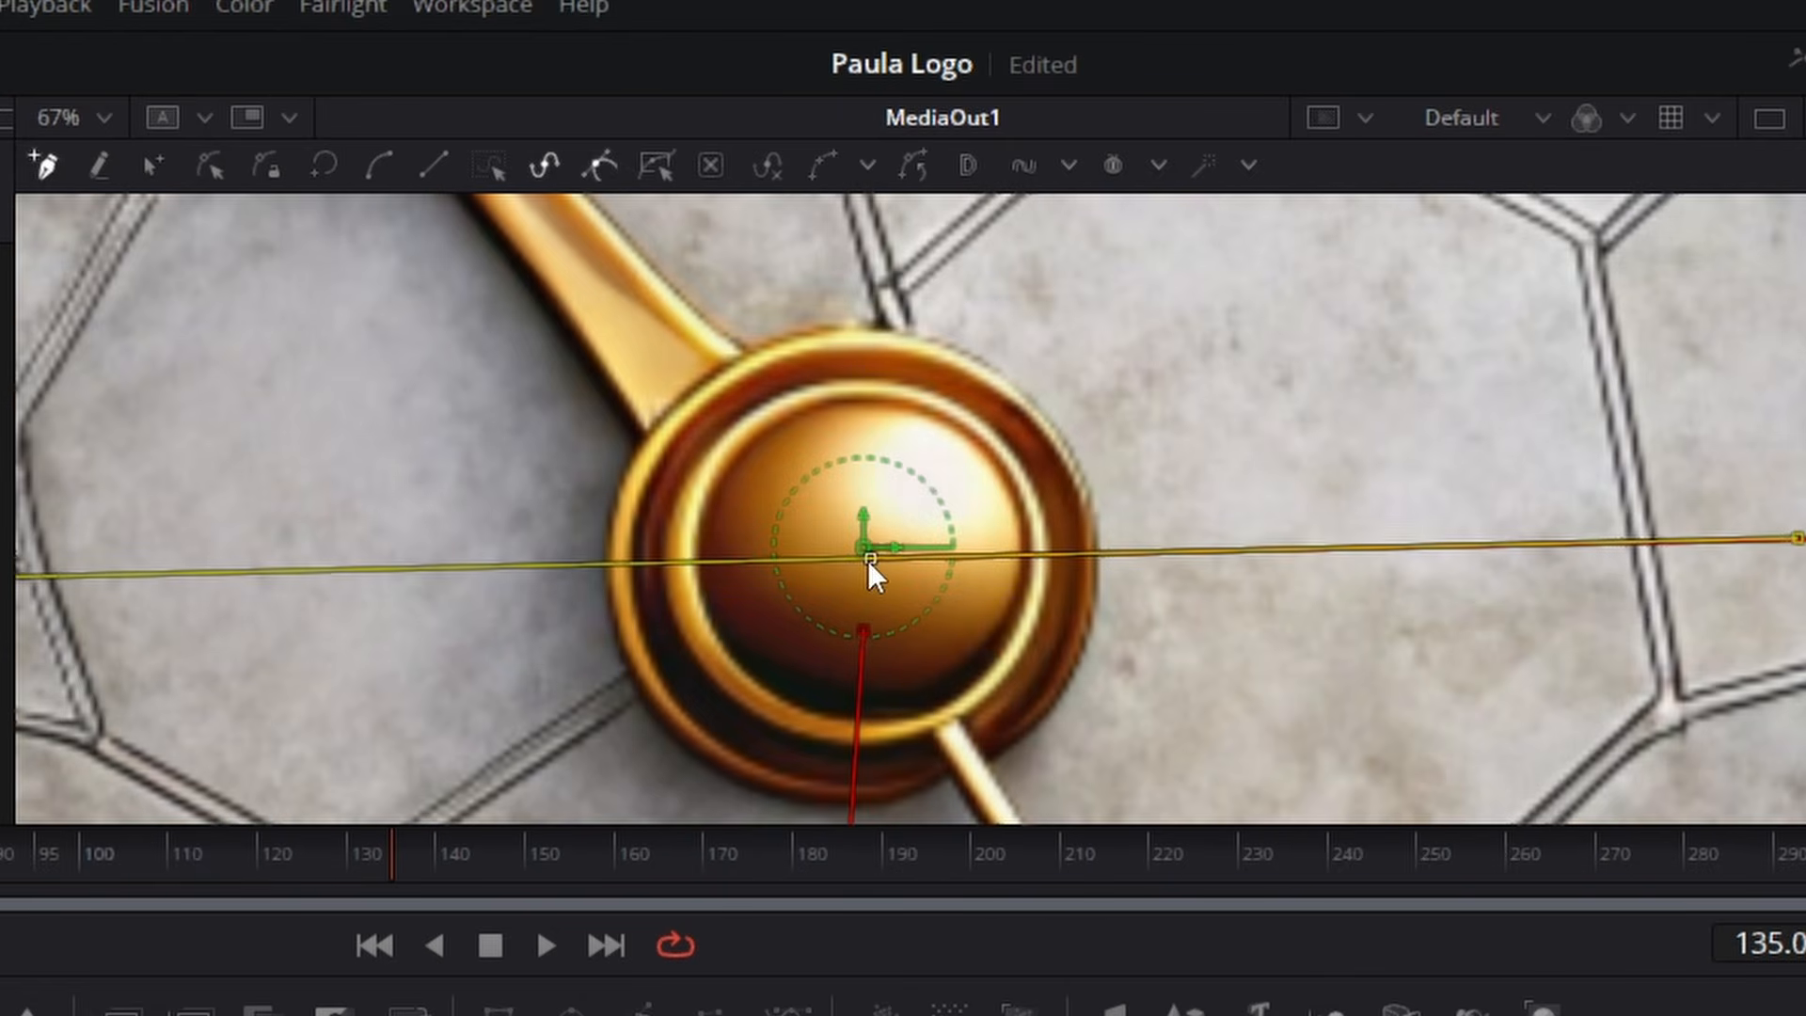
click(863, 630)
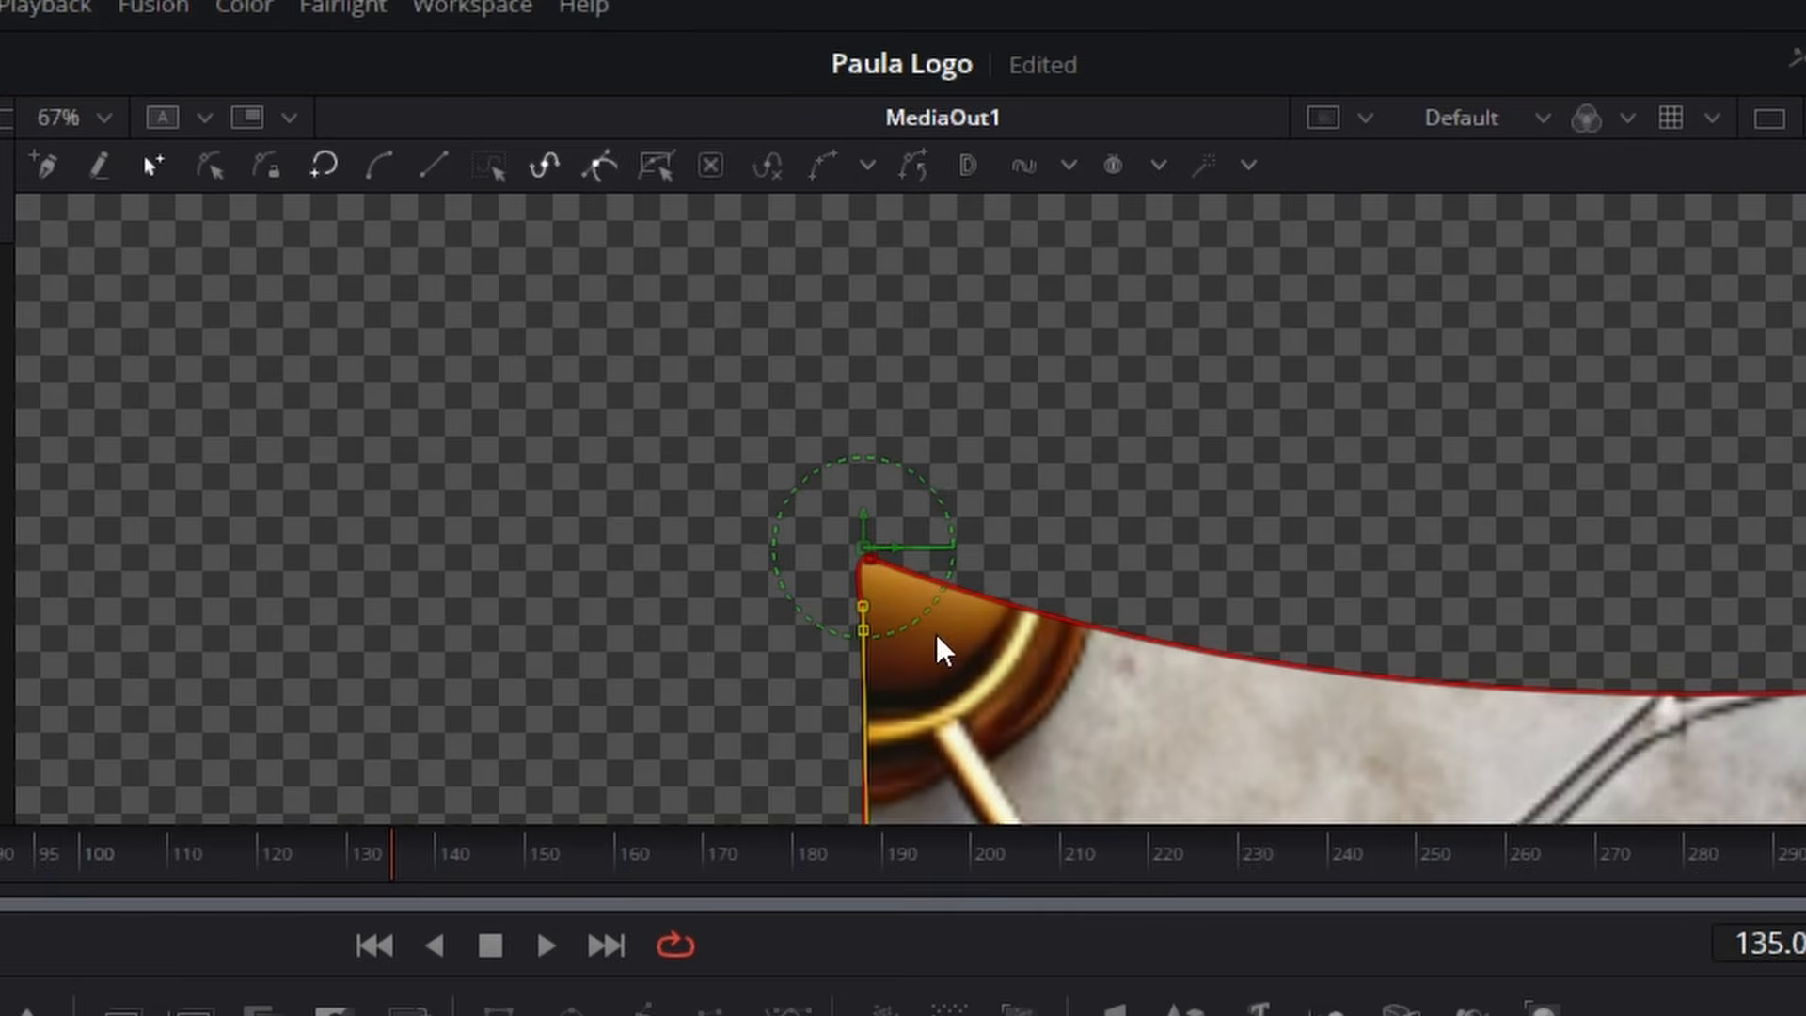
- Turn off Invert on Polygon1 so the lower quarter between numbers 3 and 6 is cut out
scroll(973, 641, down, 5)
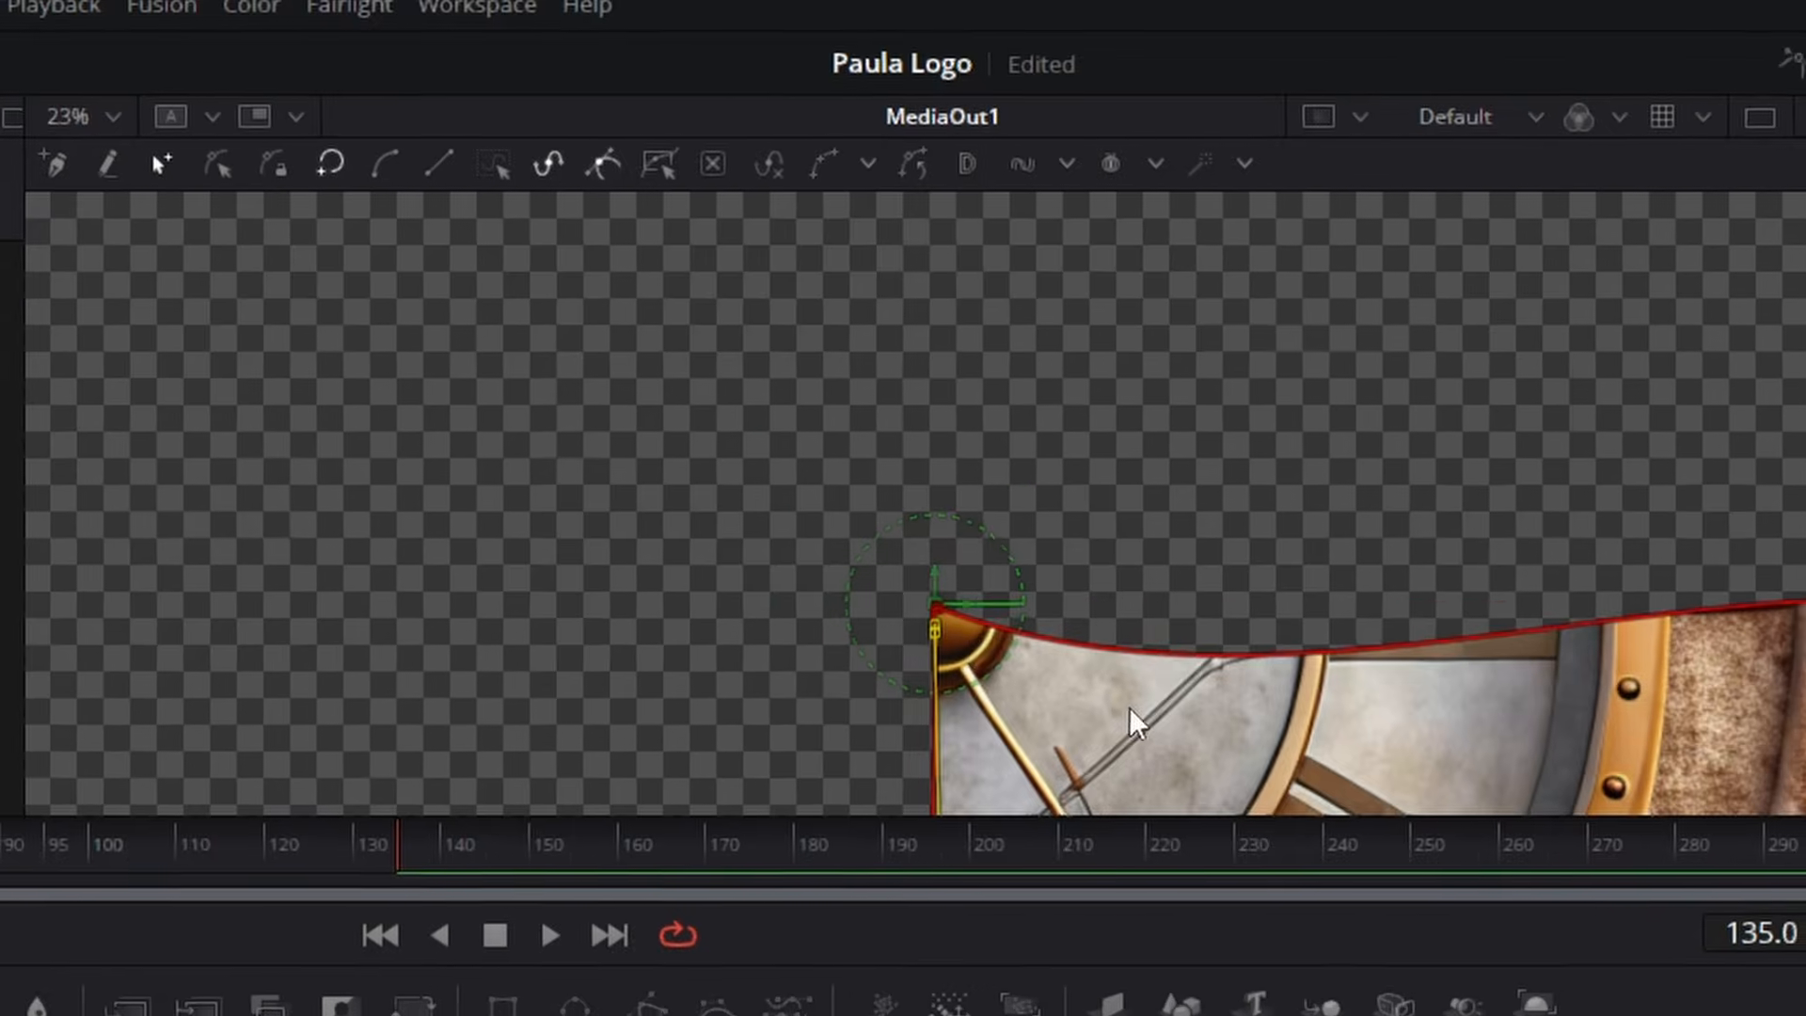
scroll(1128, 708, down, 3)
drag(1115, 683, 952, 336)
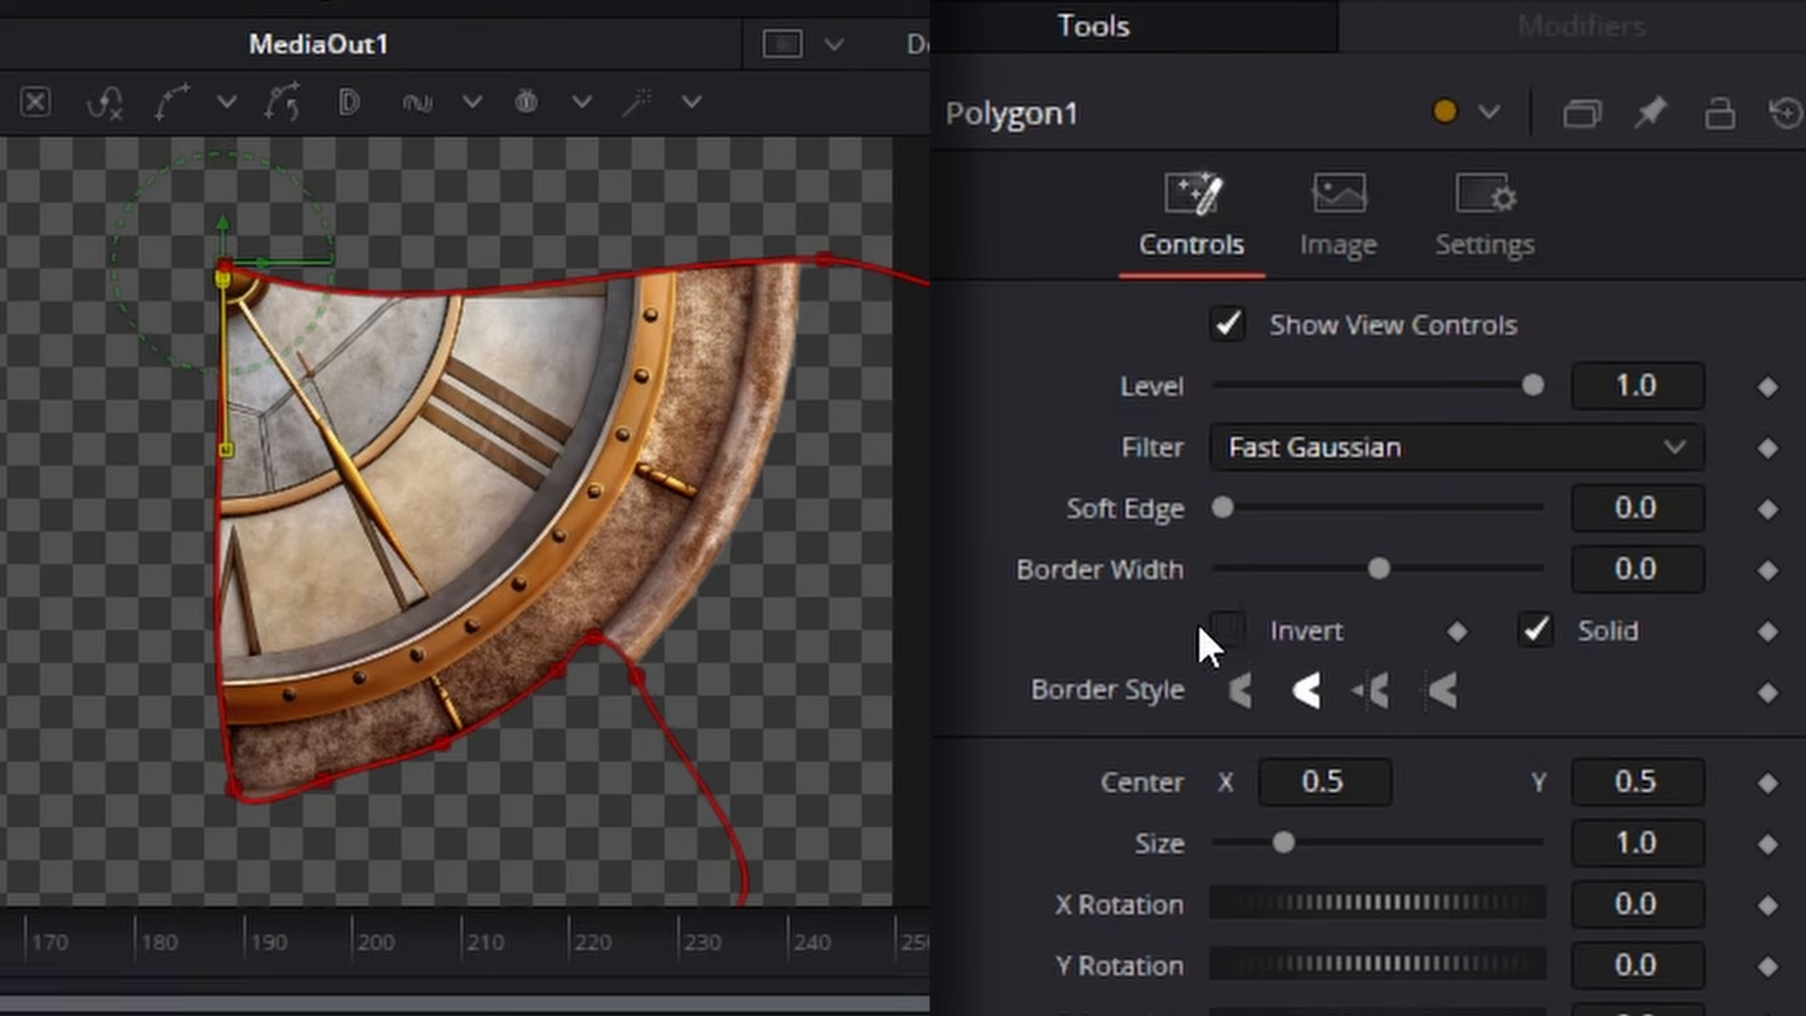
click(1225, 630)
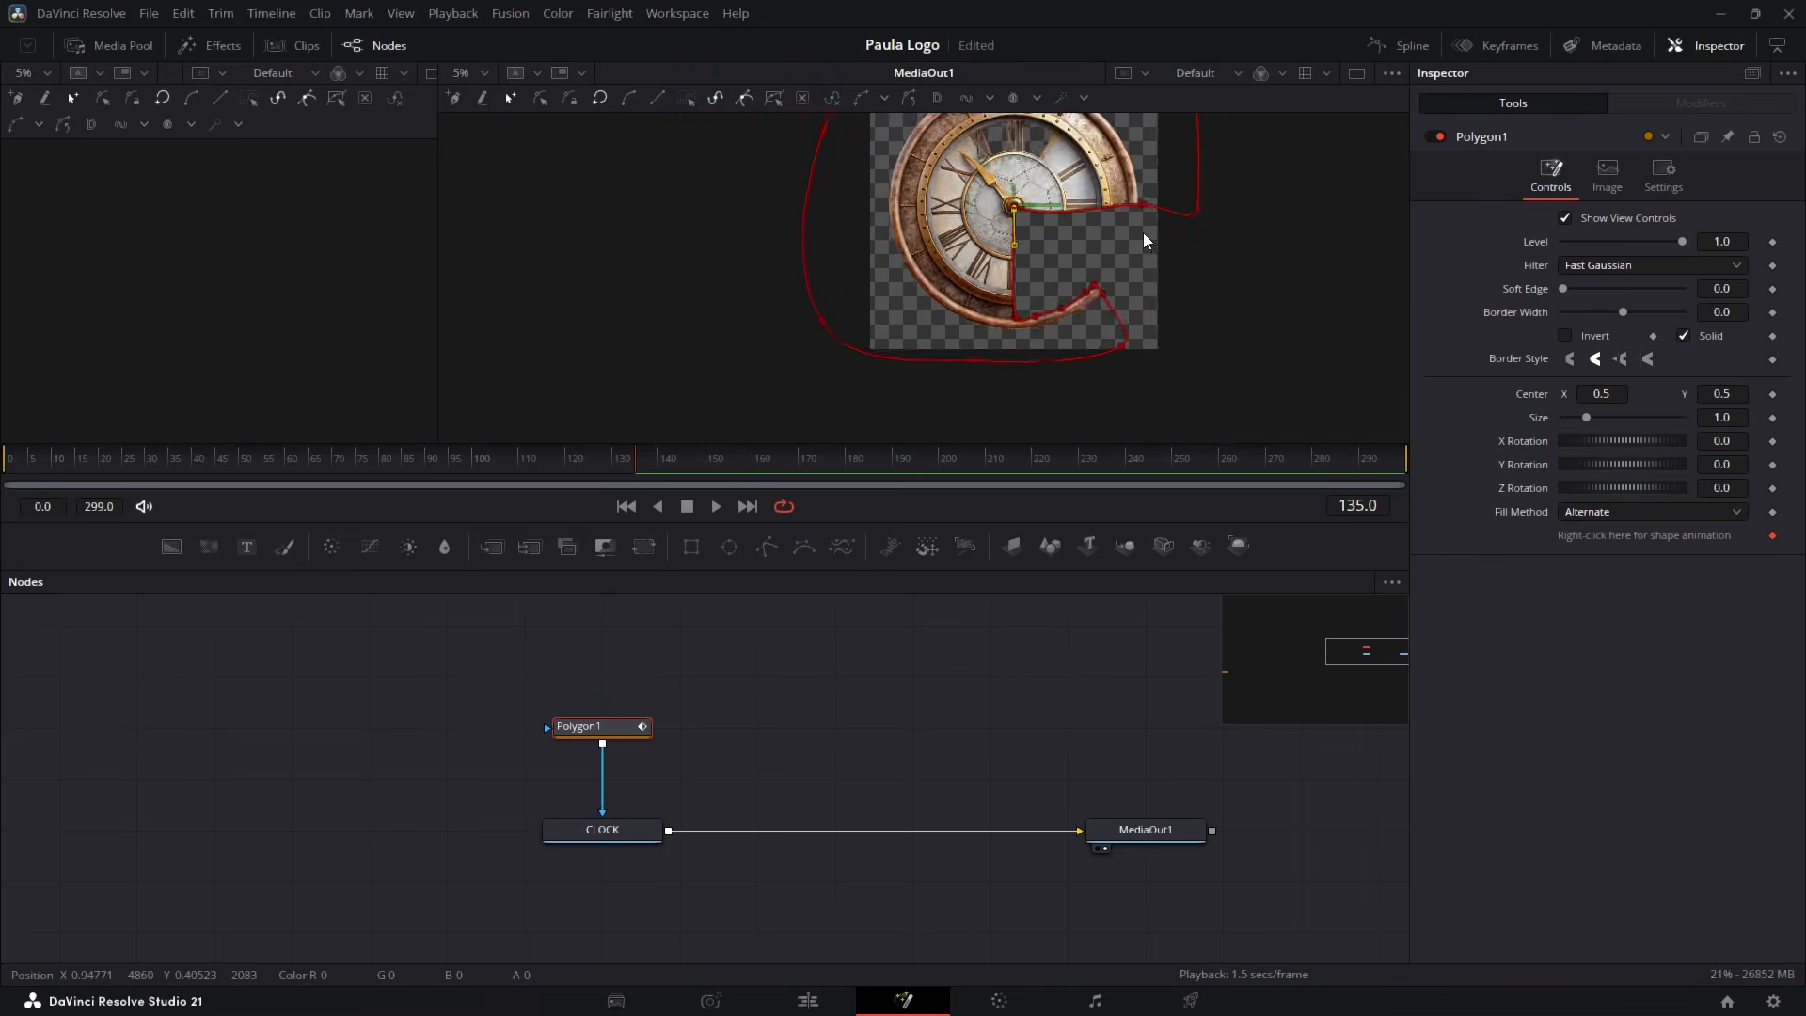
- Select all points of the polygon mask and convert its curves to straight linear segments
scroll(1143, 235, down, 1)
drag(1142, 240, 1125, 401)
scroll(1009, 297, up, 2)
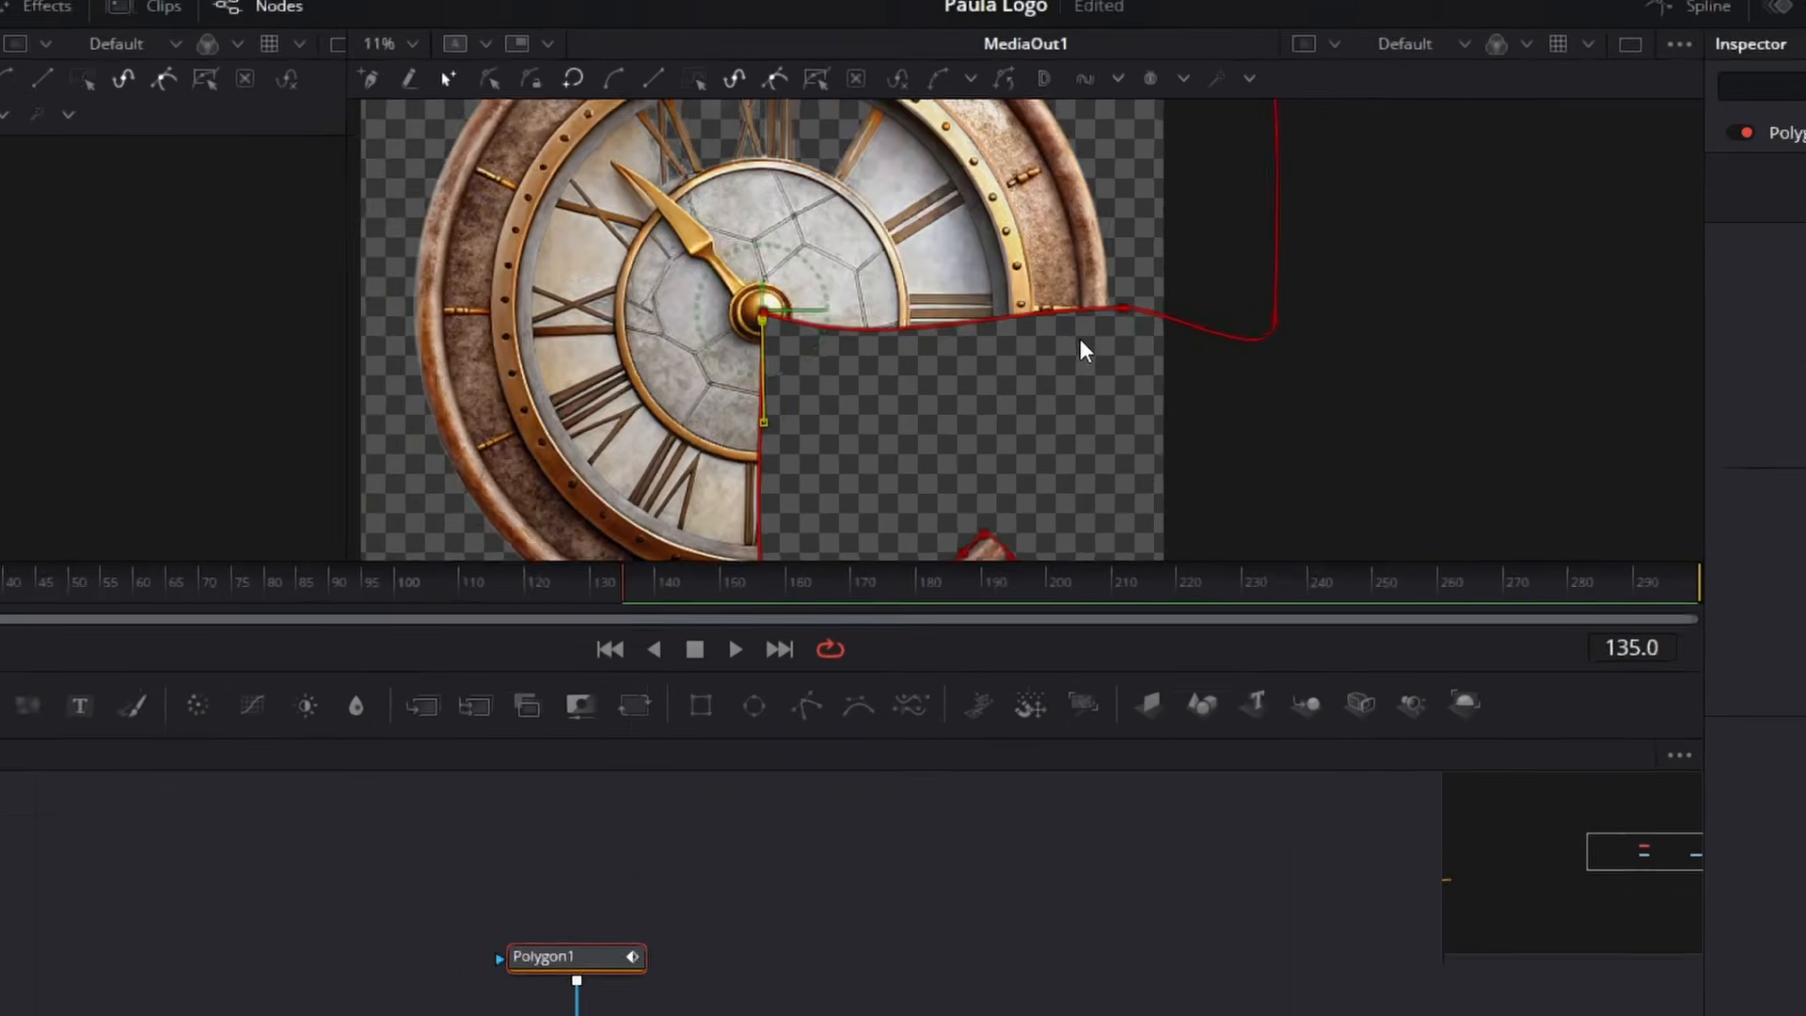
scroll(1007, 350, up, 2)
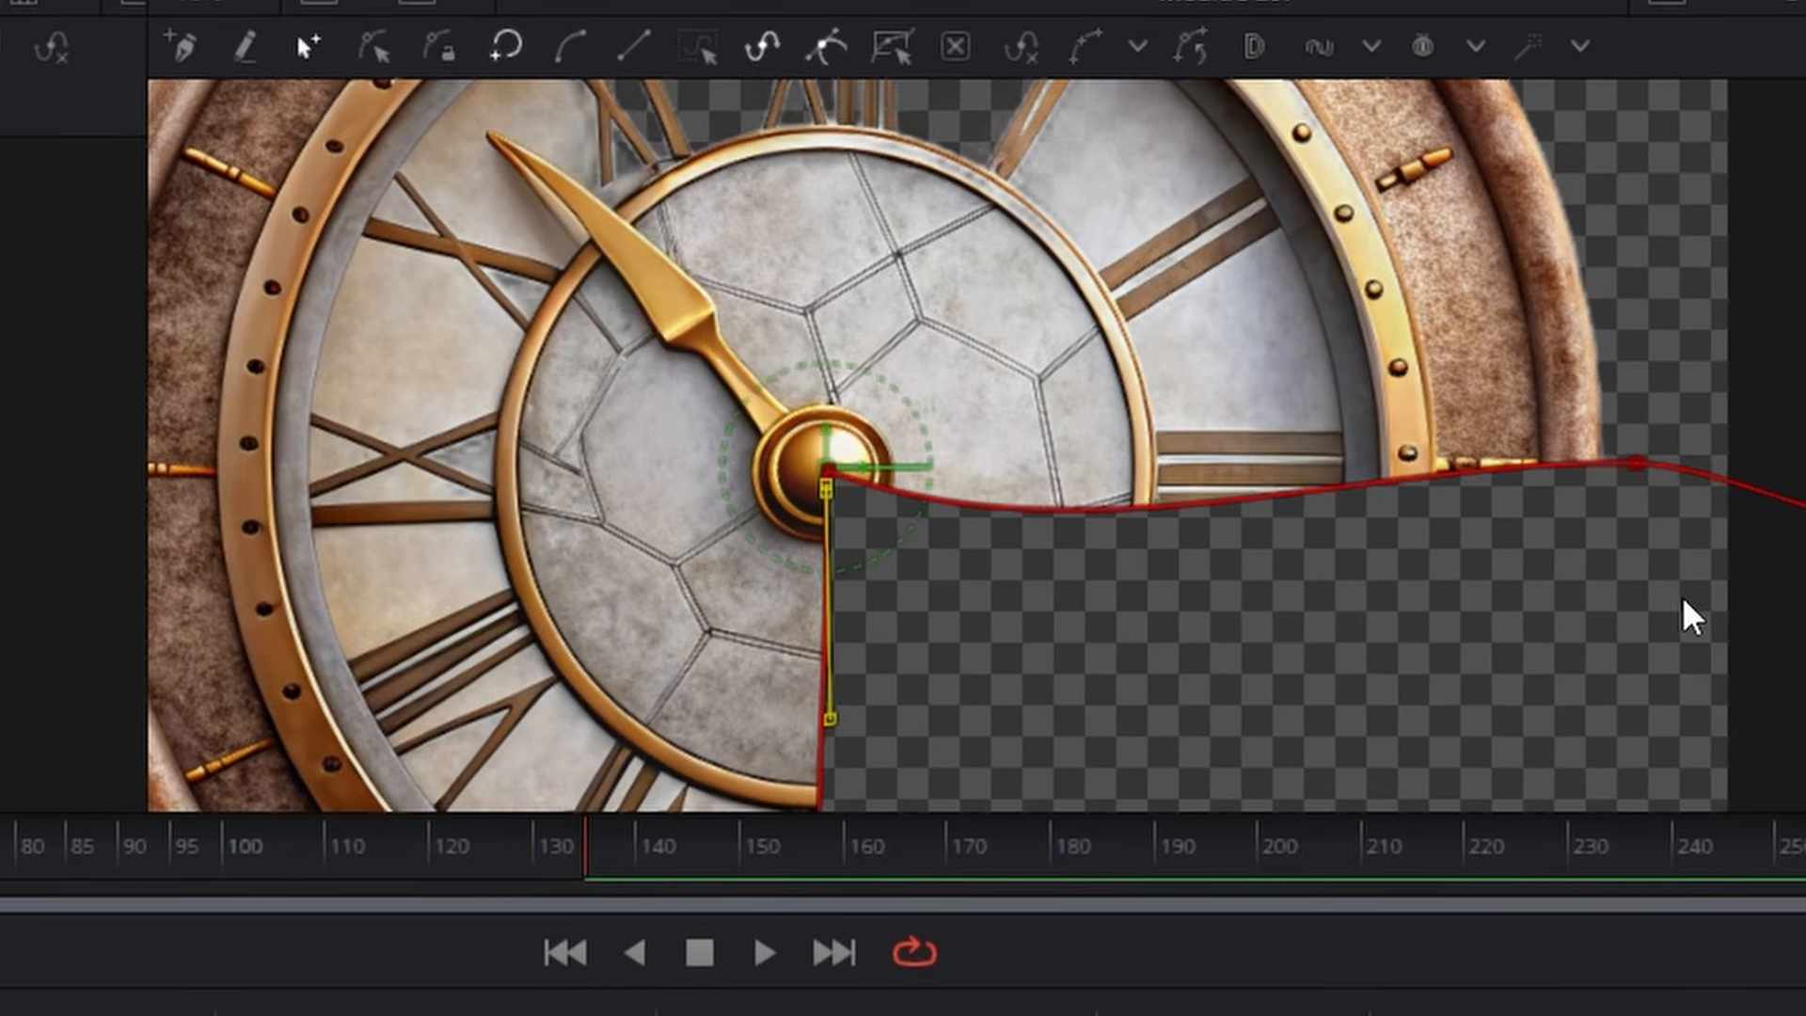
scroll(1614, 563, down, 2)
scroll(1492, 598, down, 1)
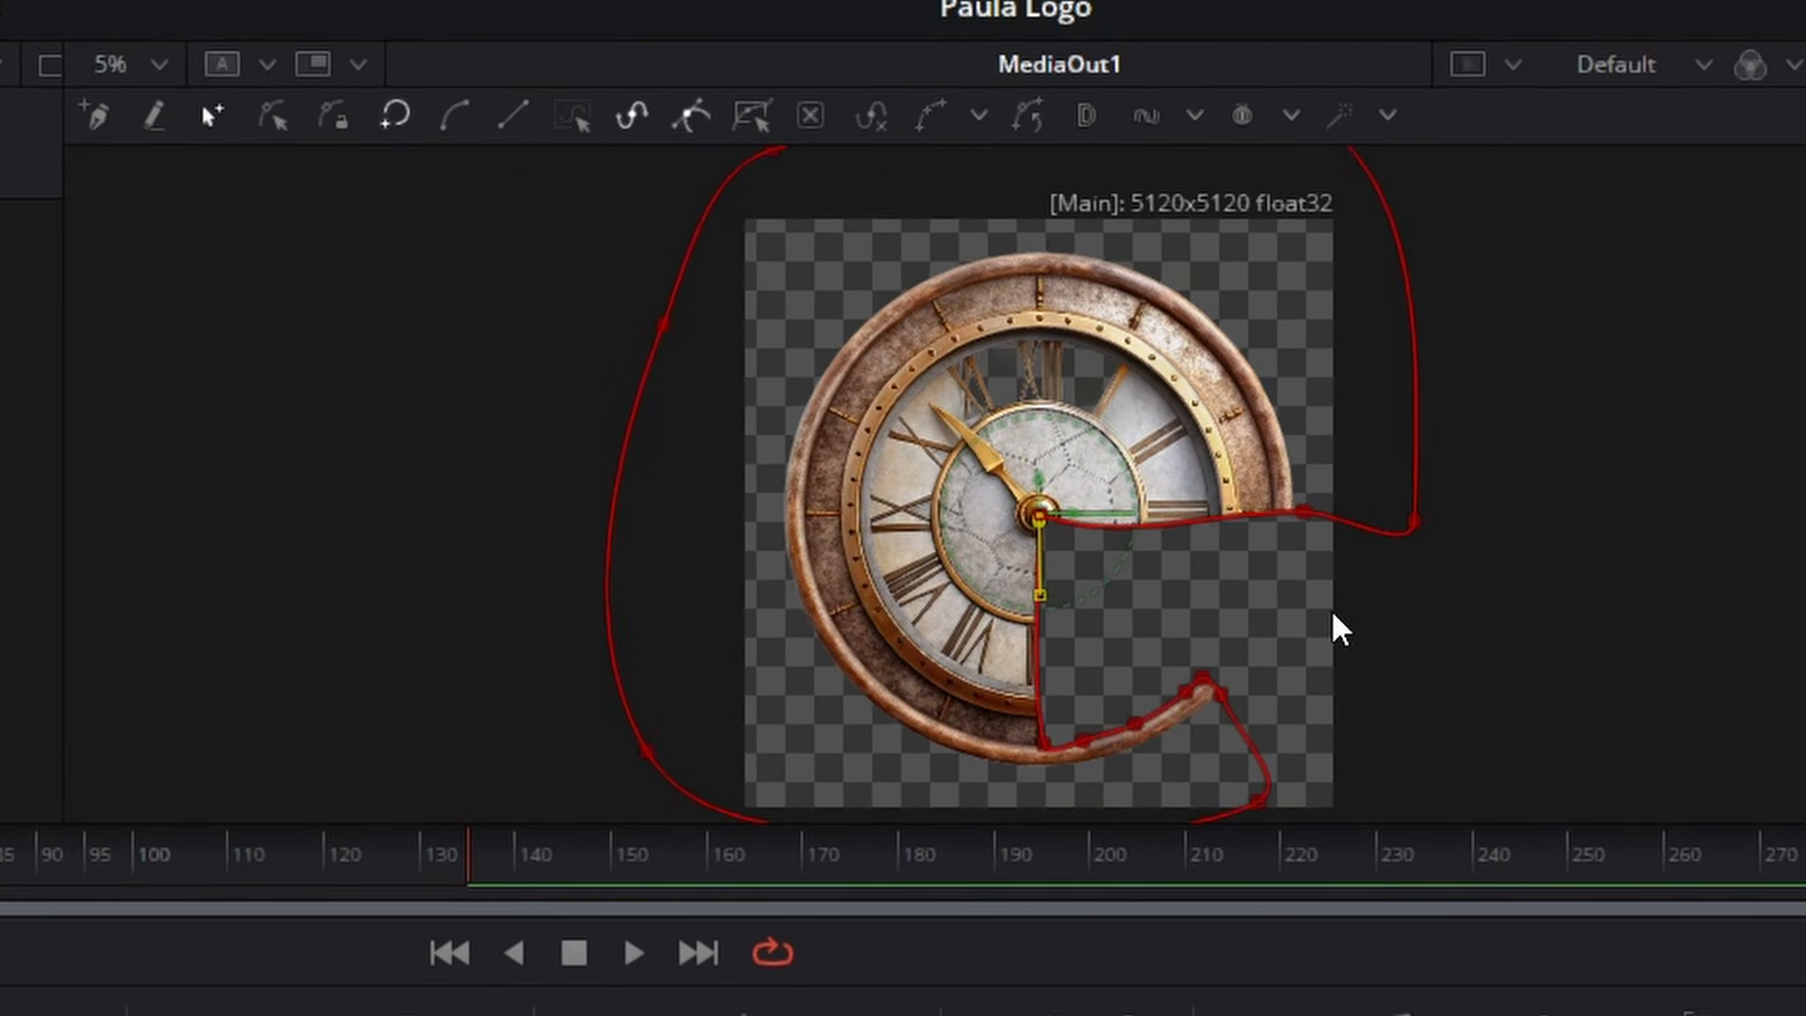
scroll(1337, 625, down, 1)
drag(647, 178, 1553, 811)
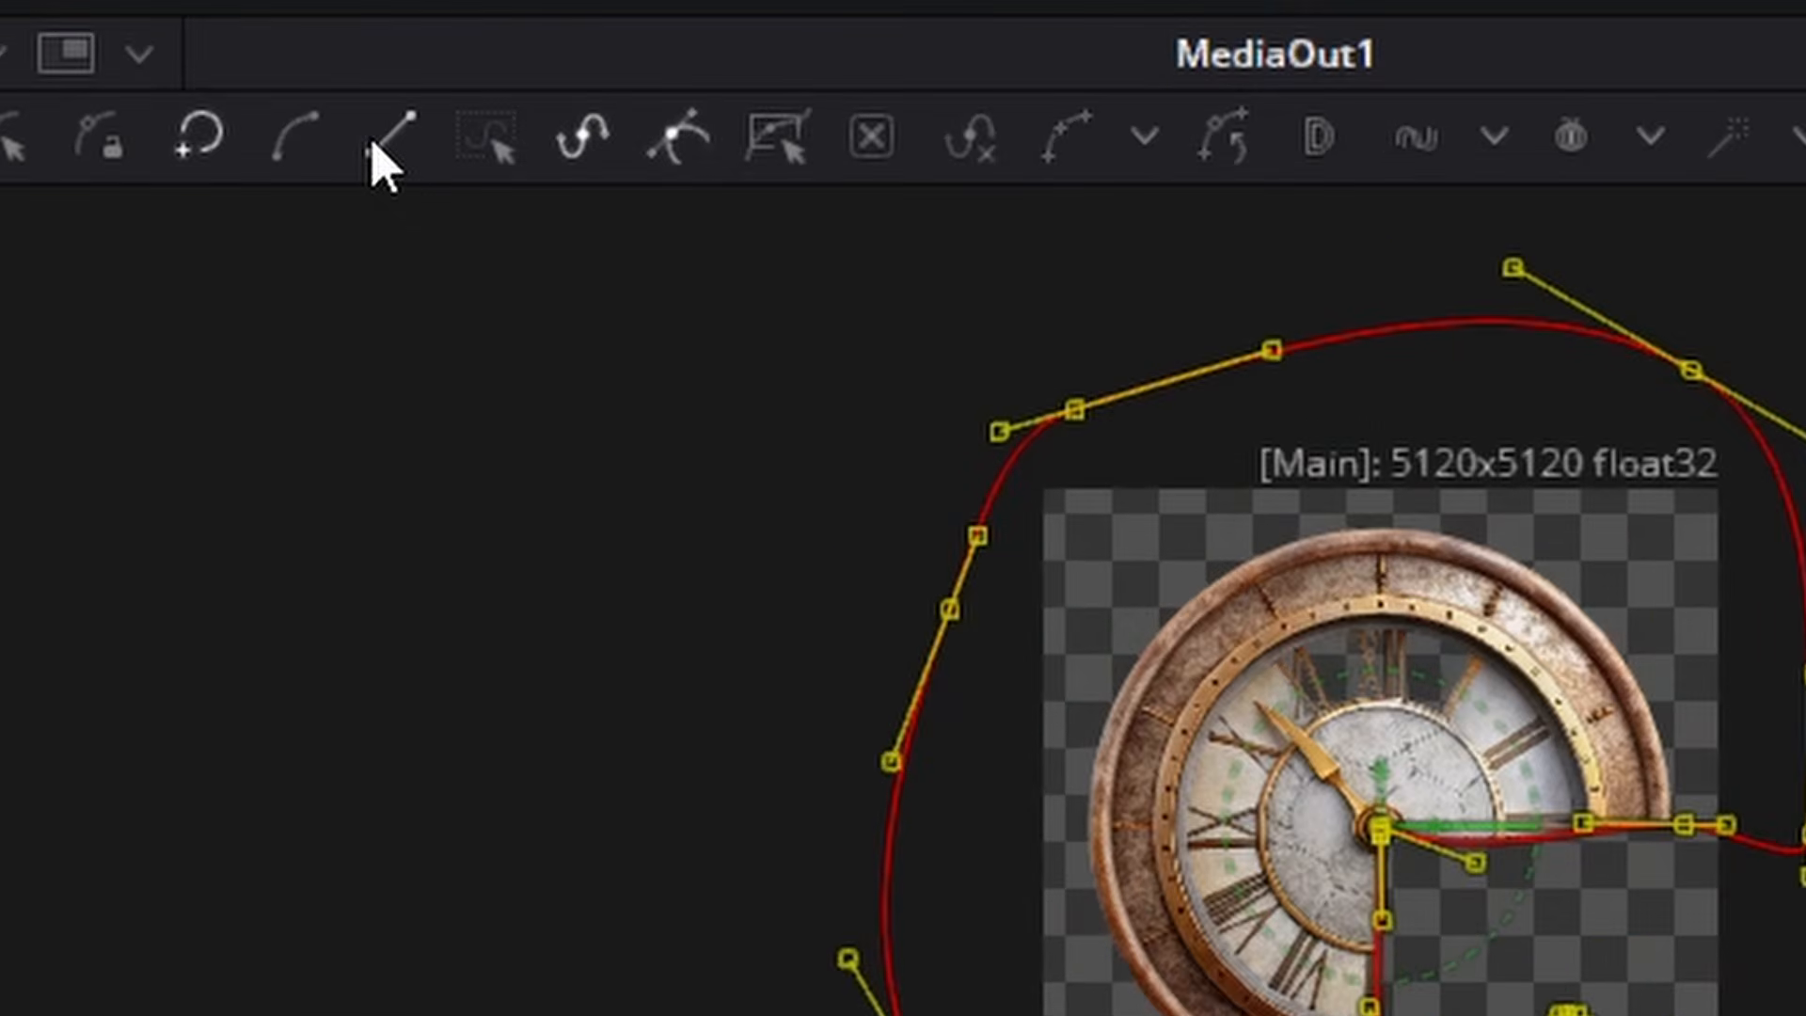
click(376, 142)
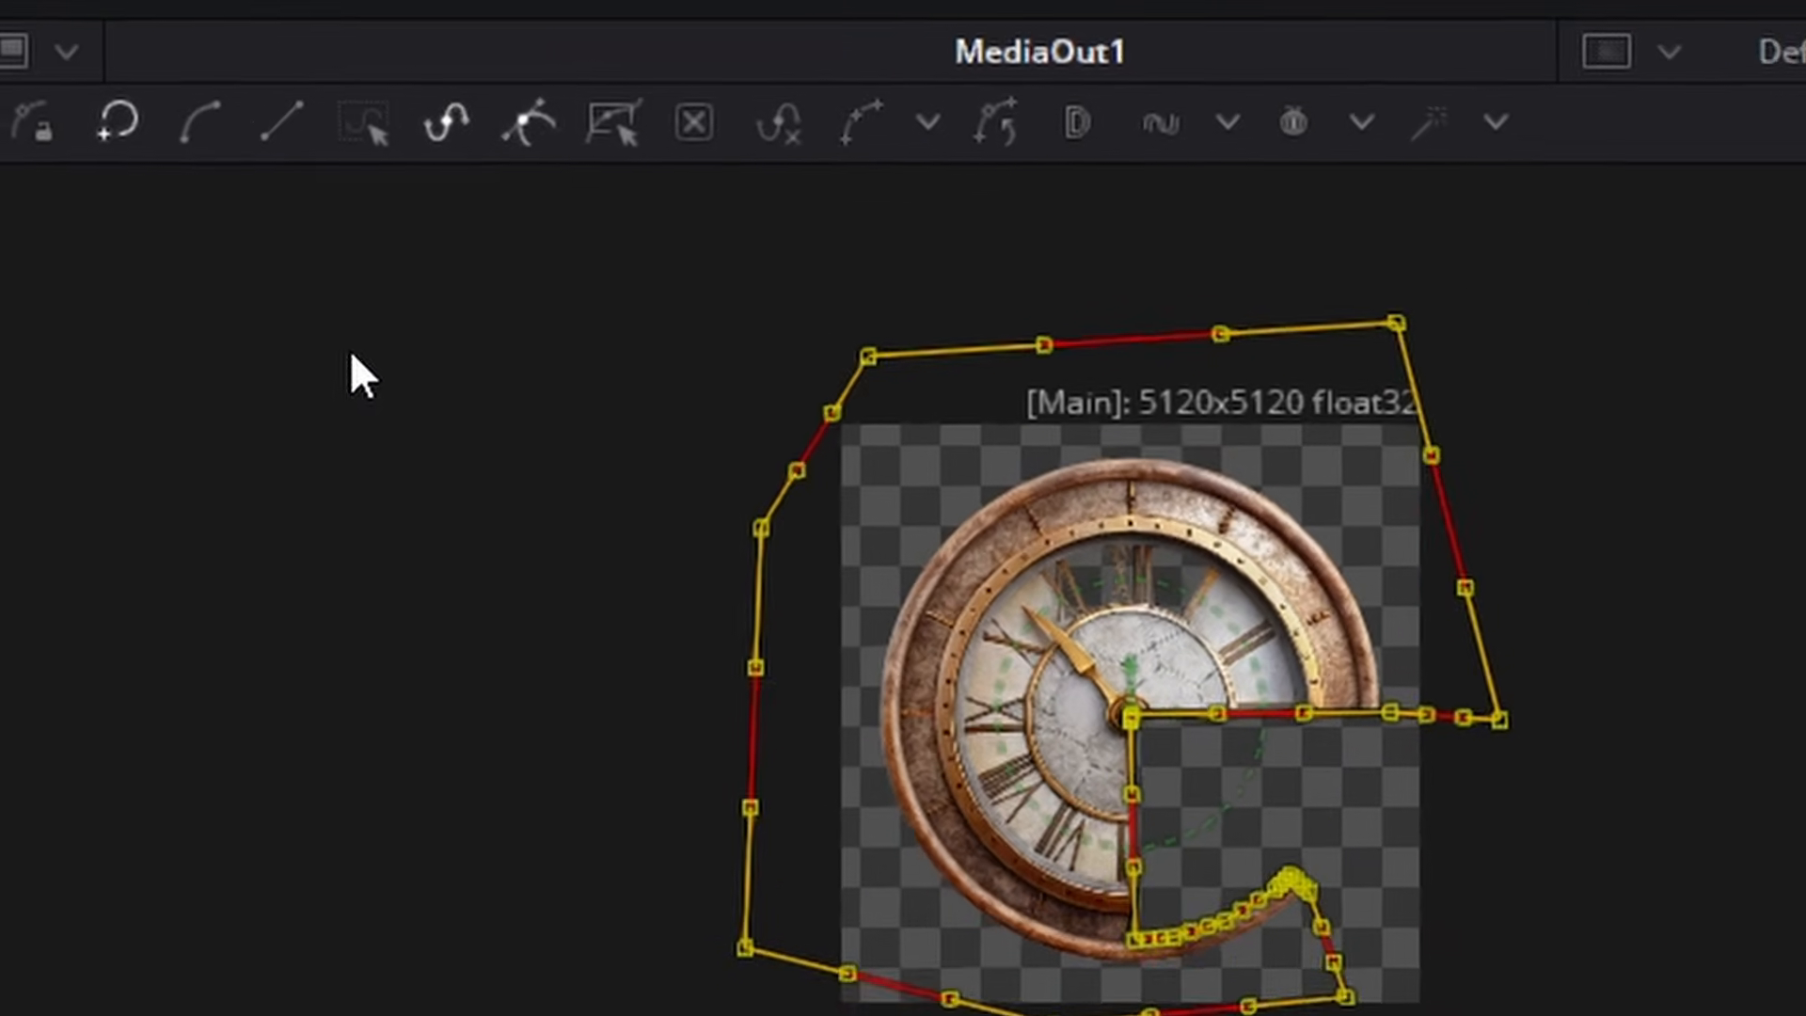
scroll(1213, 723, up, 2)
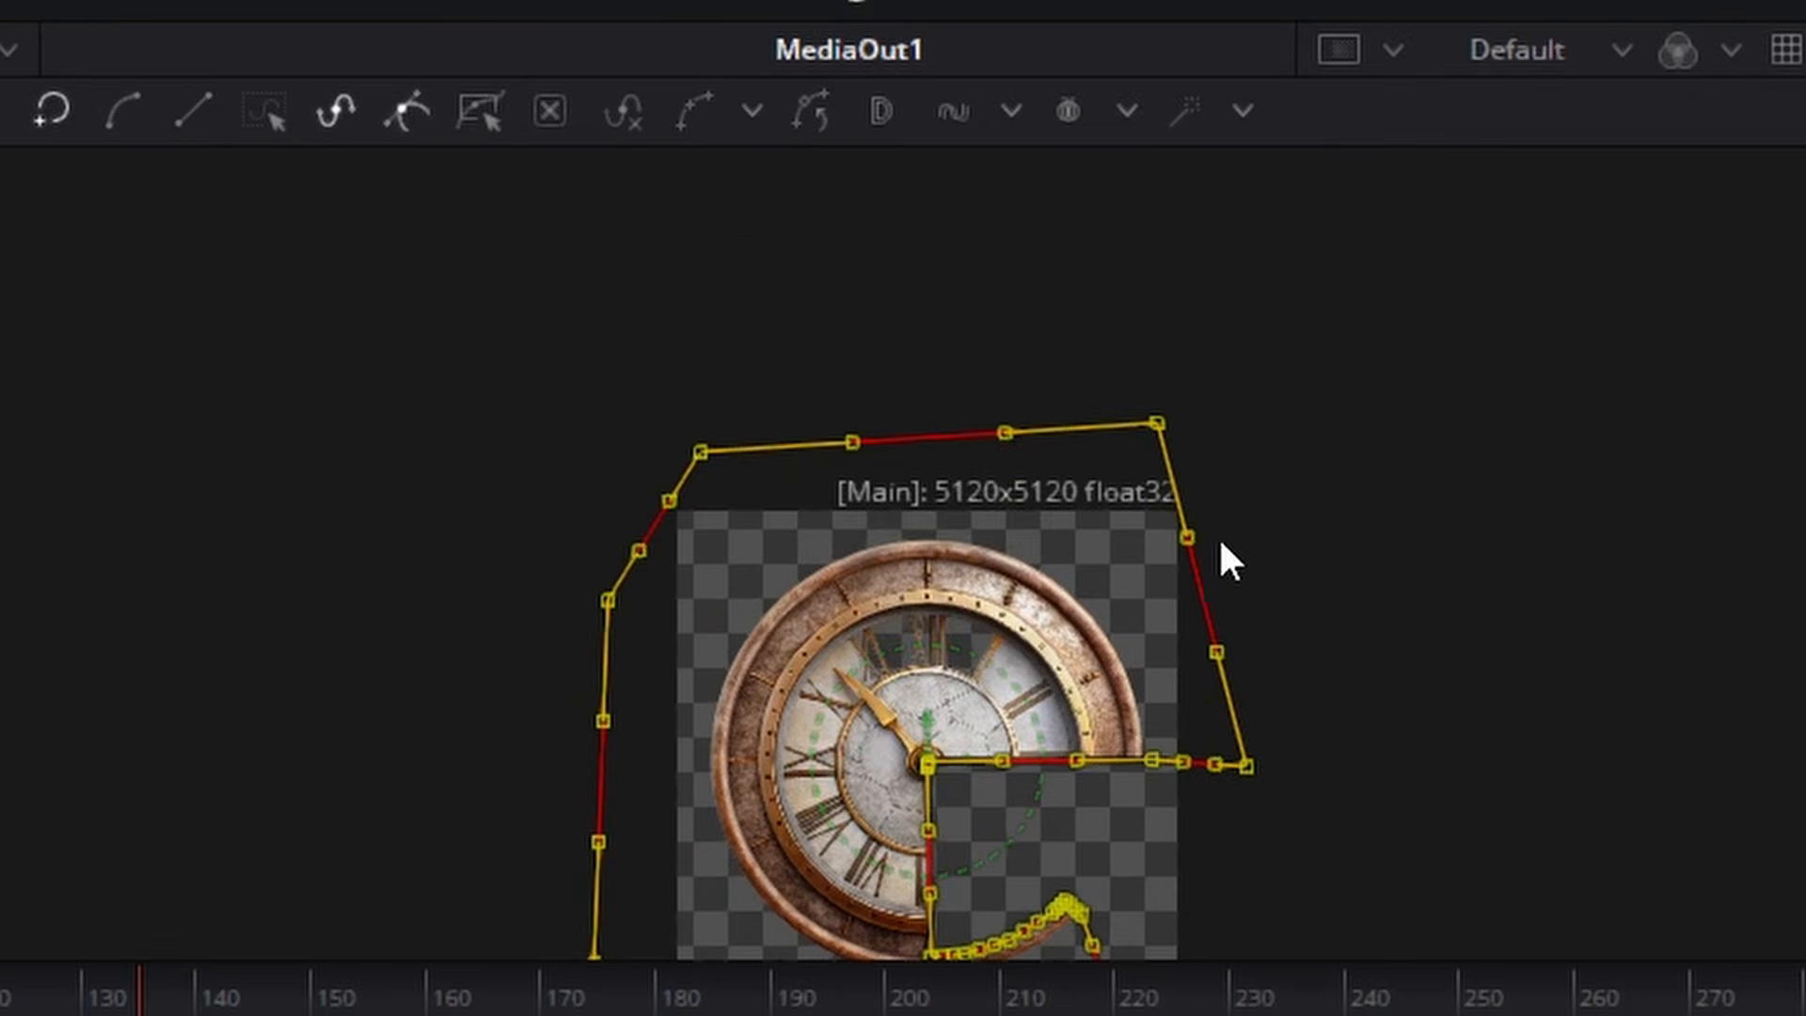
scroll(1221, 555, down, 4)
scroll(1012, 584, up, 6)
drag(1012, 584, 996, 4)
scroll(1059, 303, down, 6)
drag(1051, 196, 902, 589)
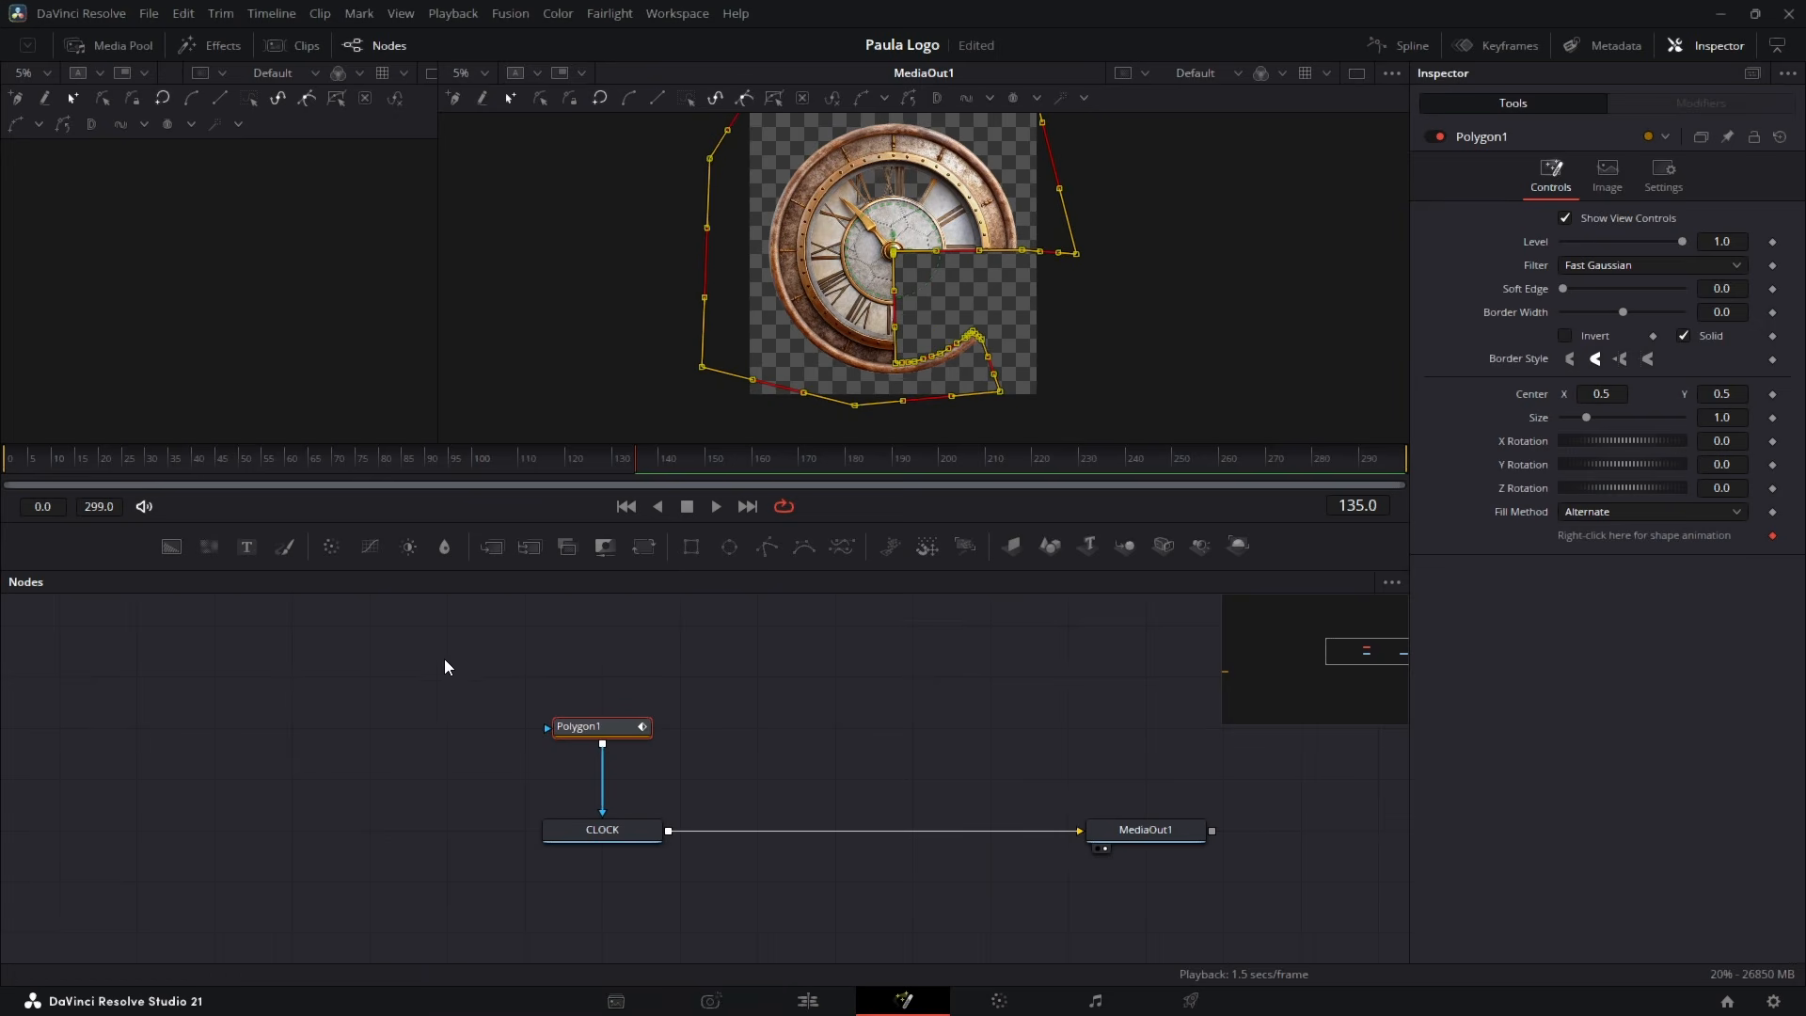
- Move the Polygon1 and CLOCK nodes farther from MediaOut1 and insert a Transform node after CLOCK, spaced slightly away from it
drag(445, 666, 725, 871)
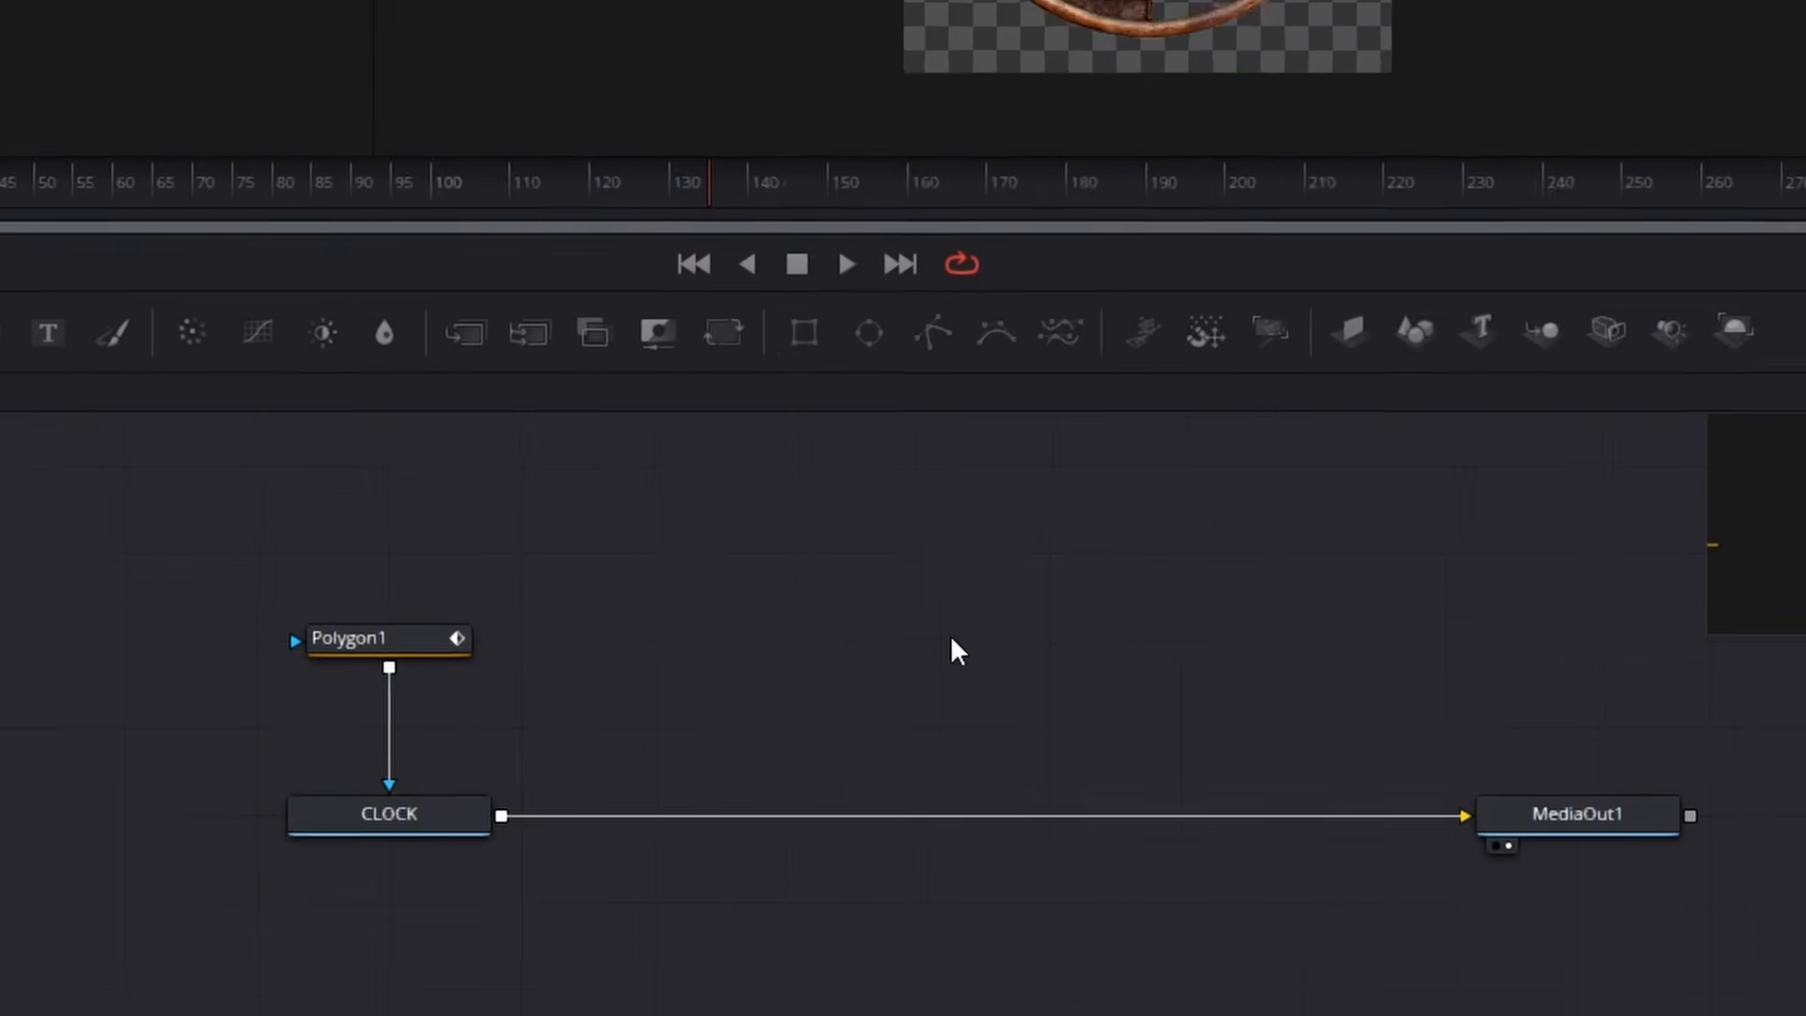
click(478, 821)
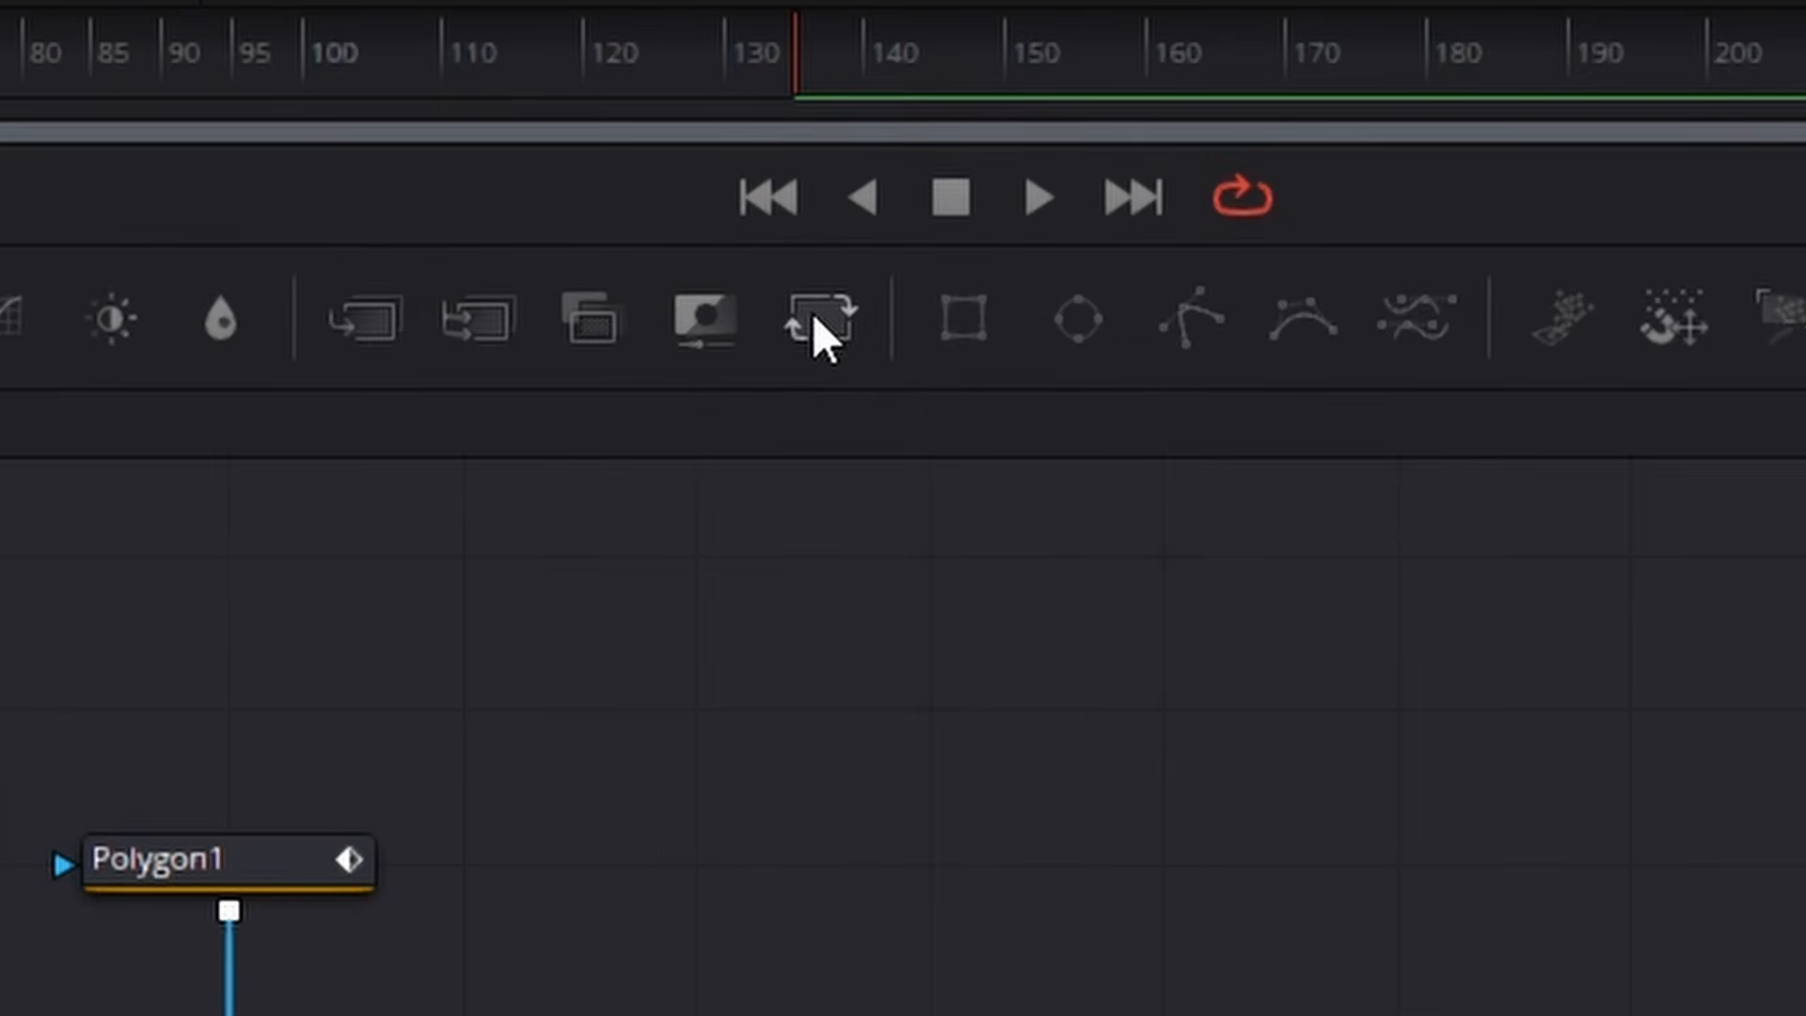
click(817, 320)
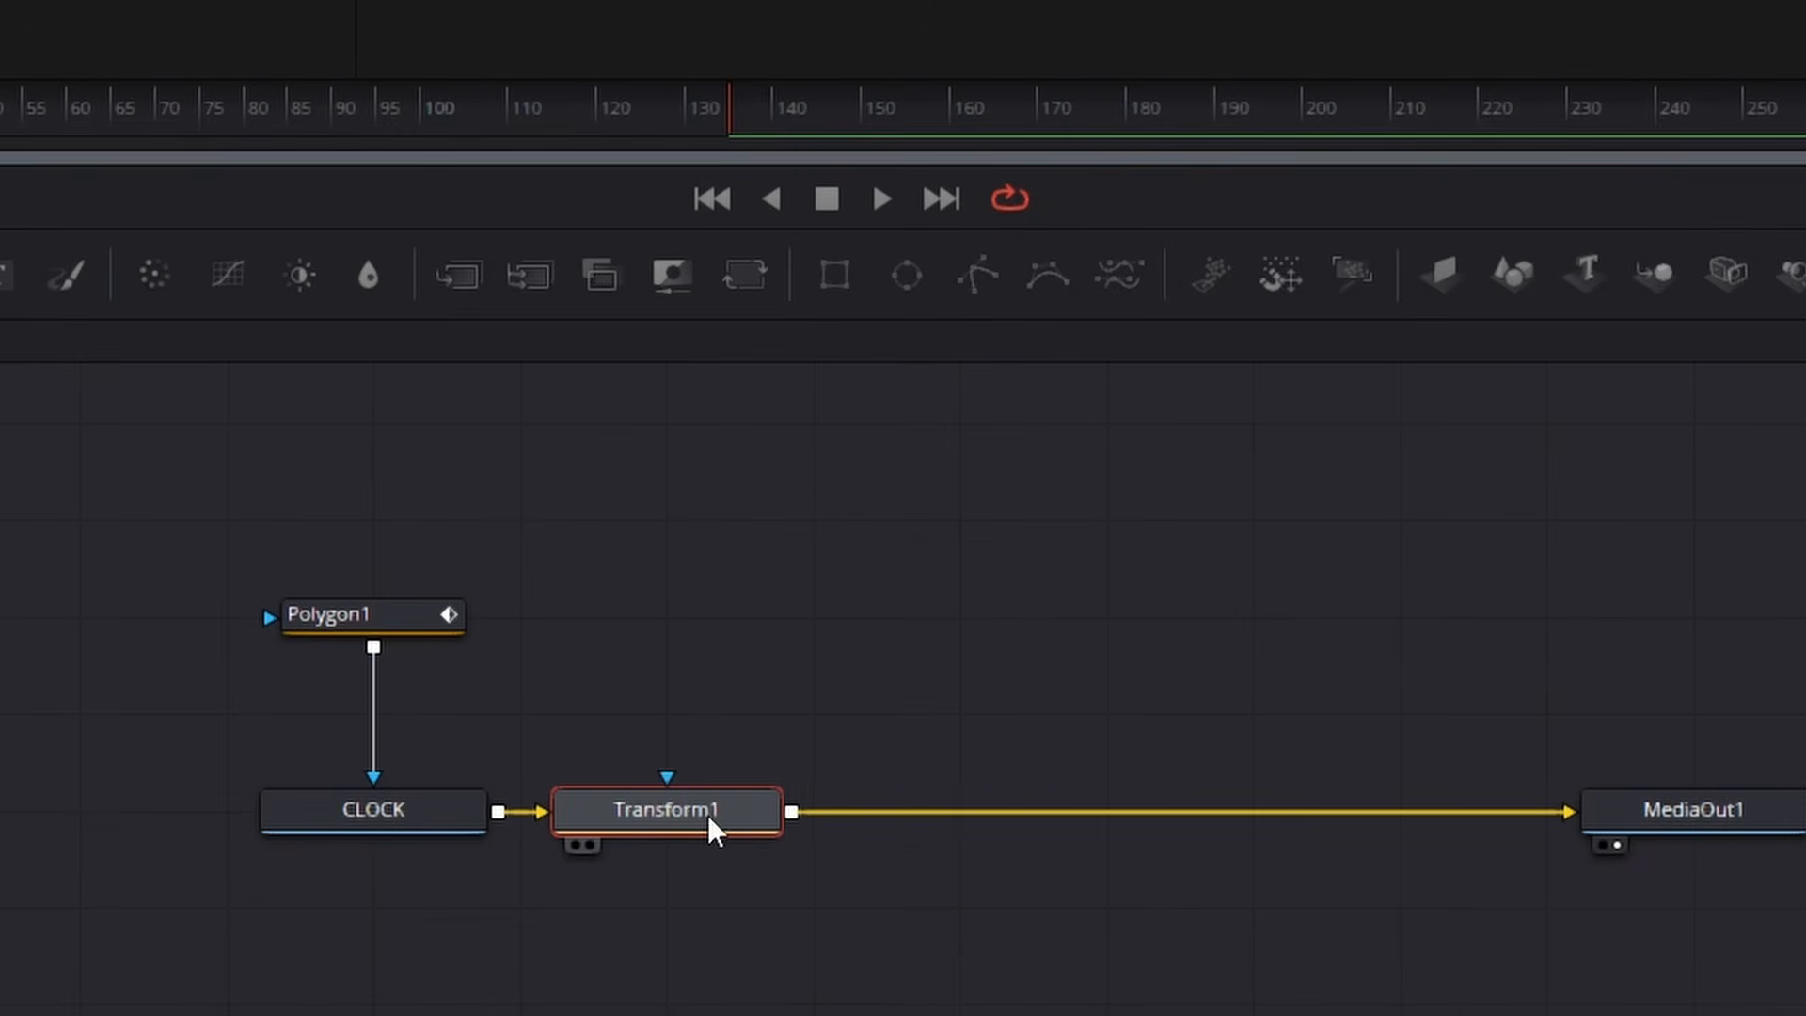
drag(707, 814, 824, 816)
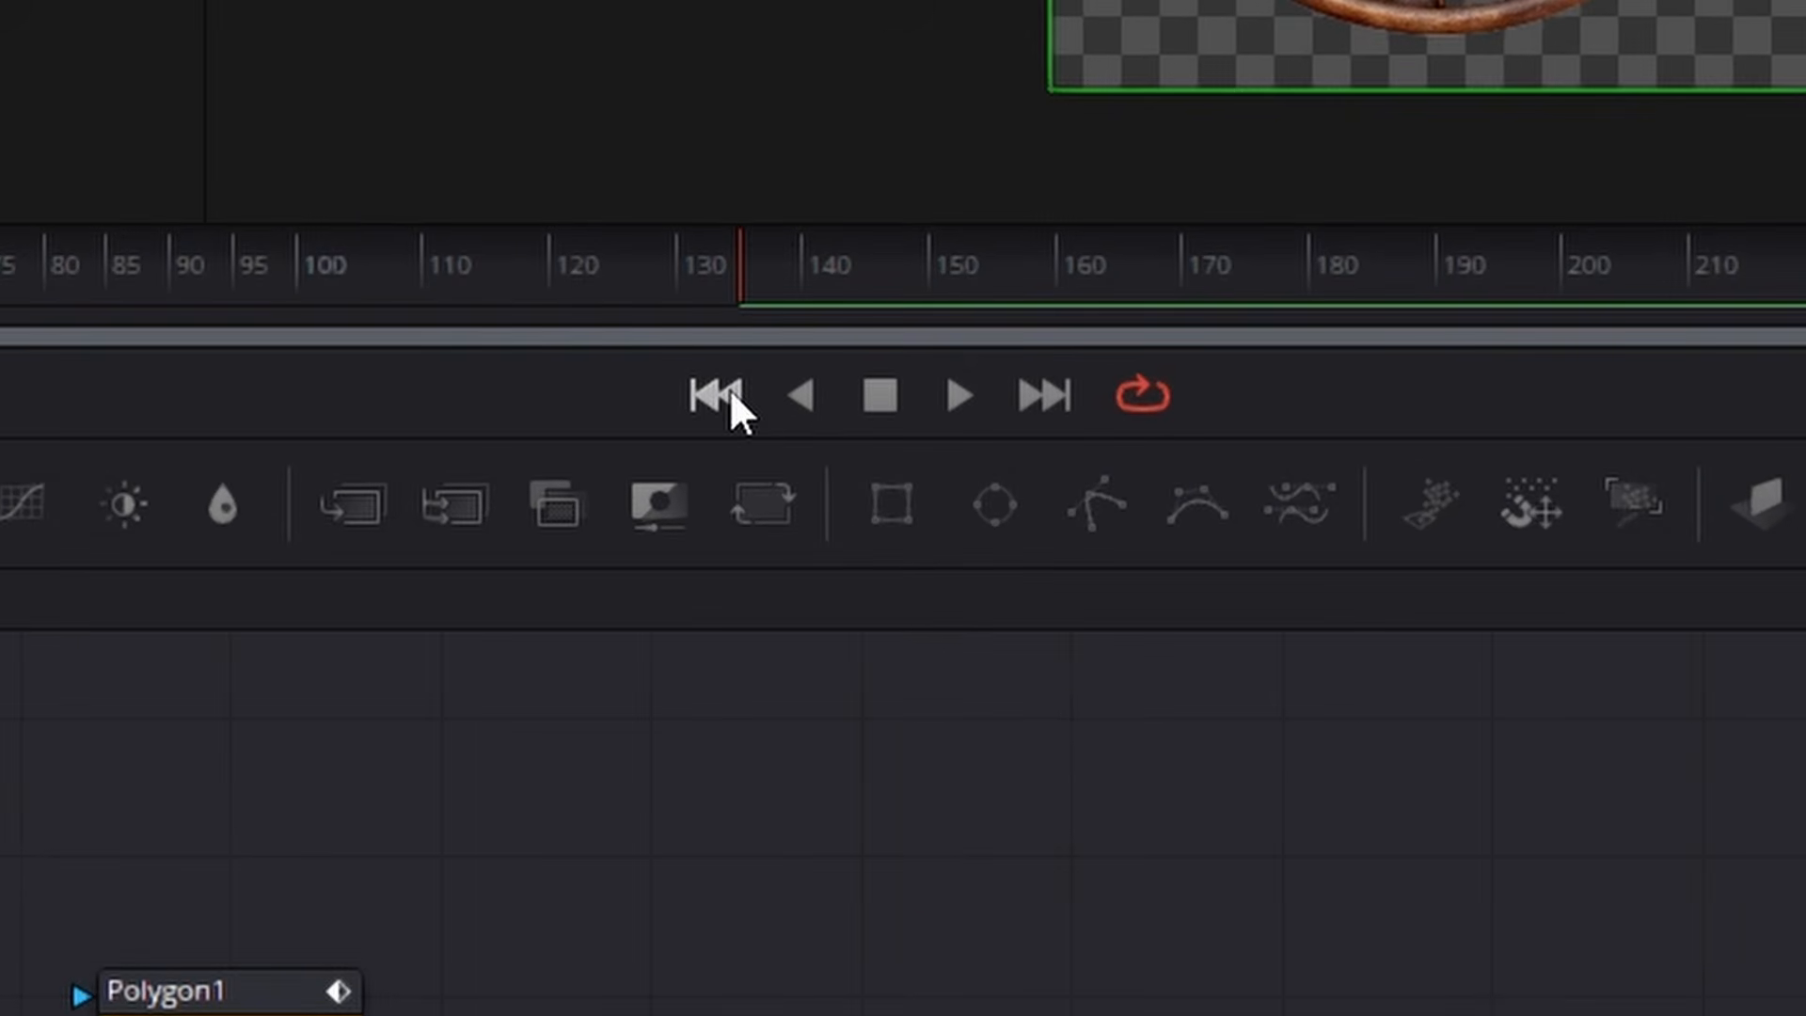
- Keyframe Transform1's Angle at the first frame, then set the Angle to -360 at frame 299
click(731, 395)
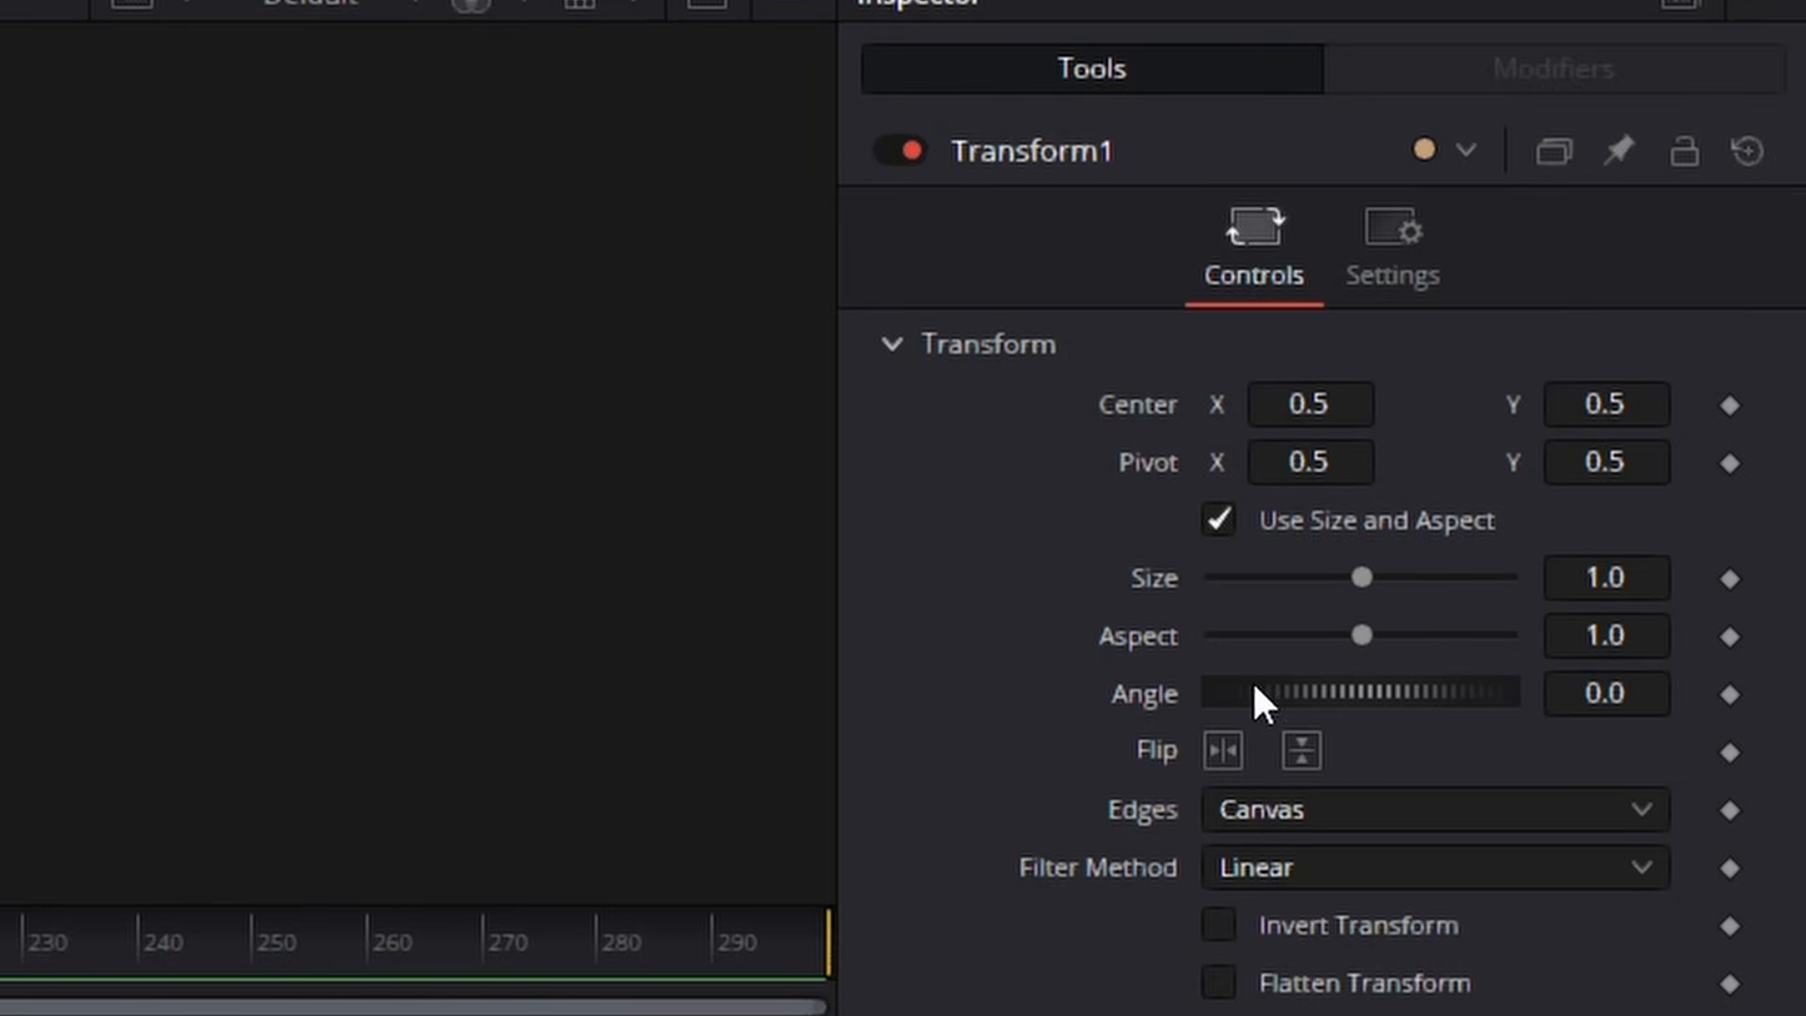
click(1729, 694)
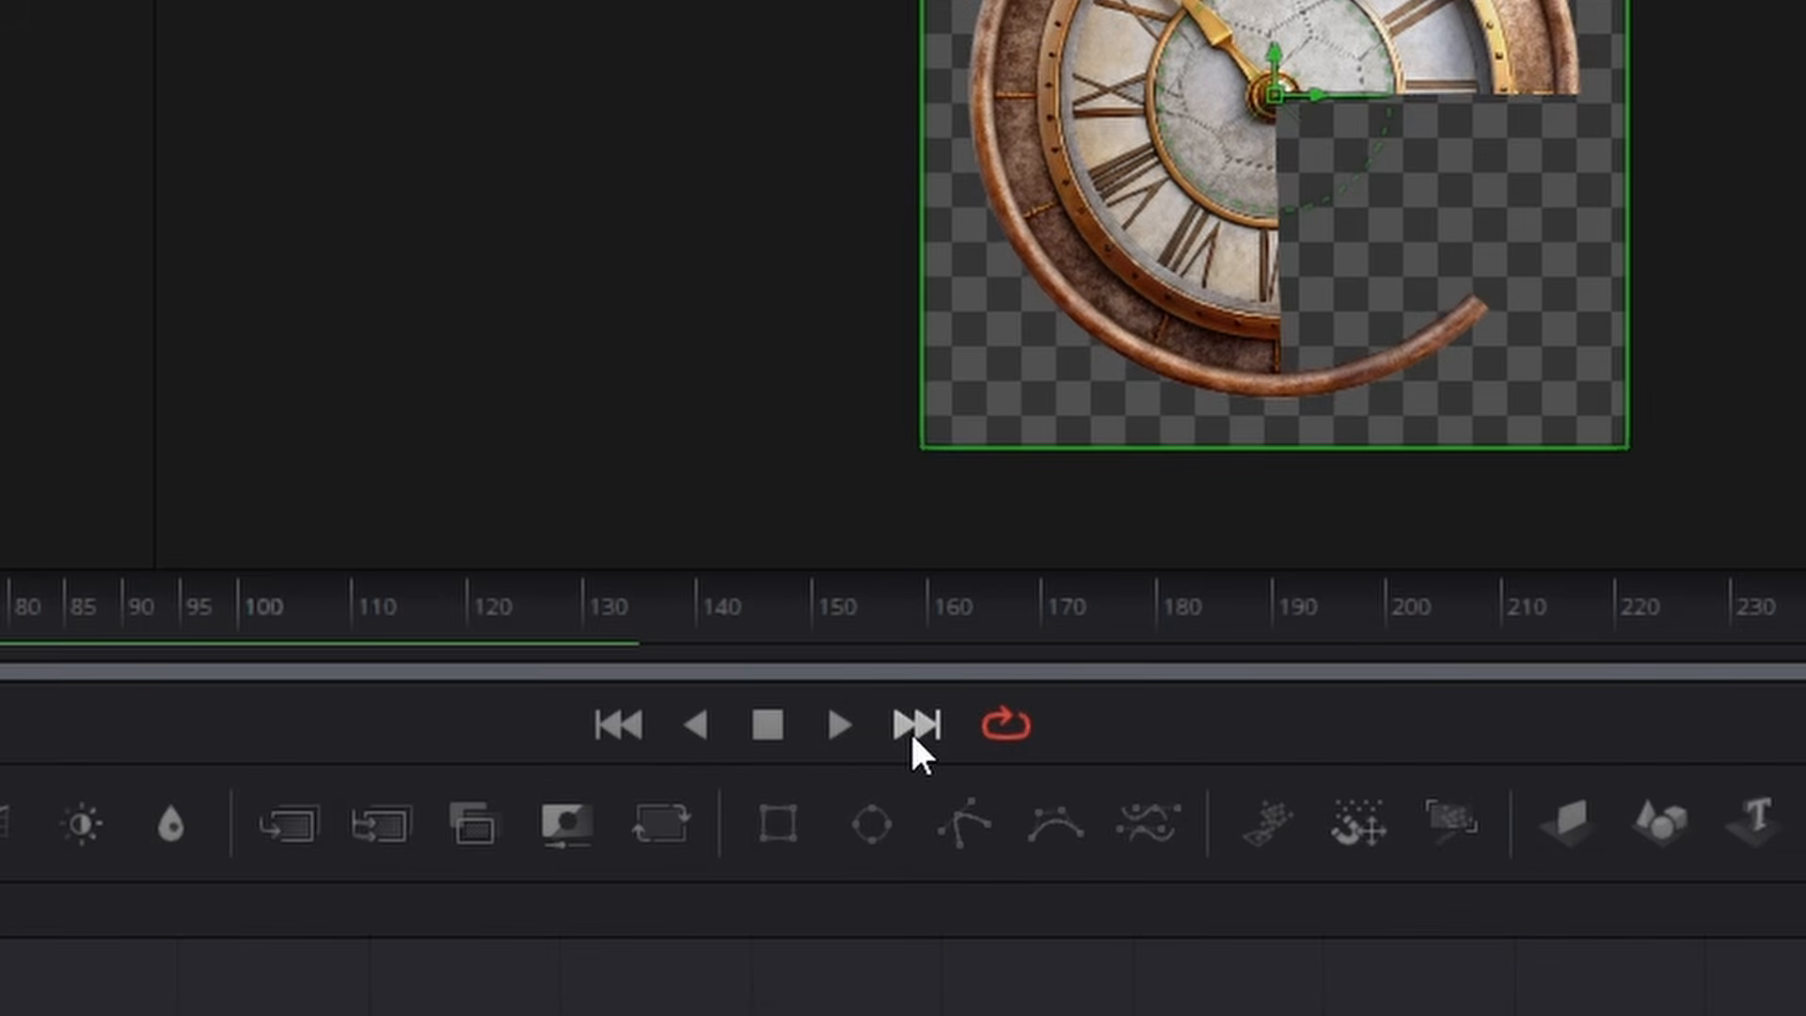
click(910, 718)
double_click(1762, 454)
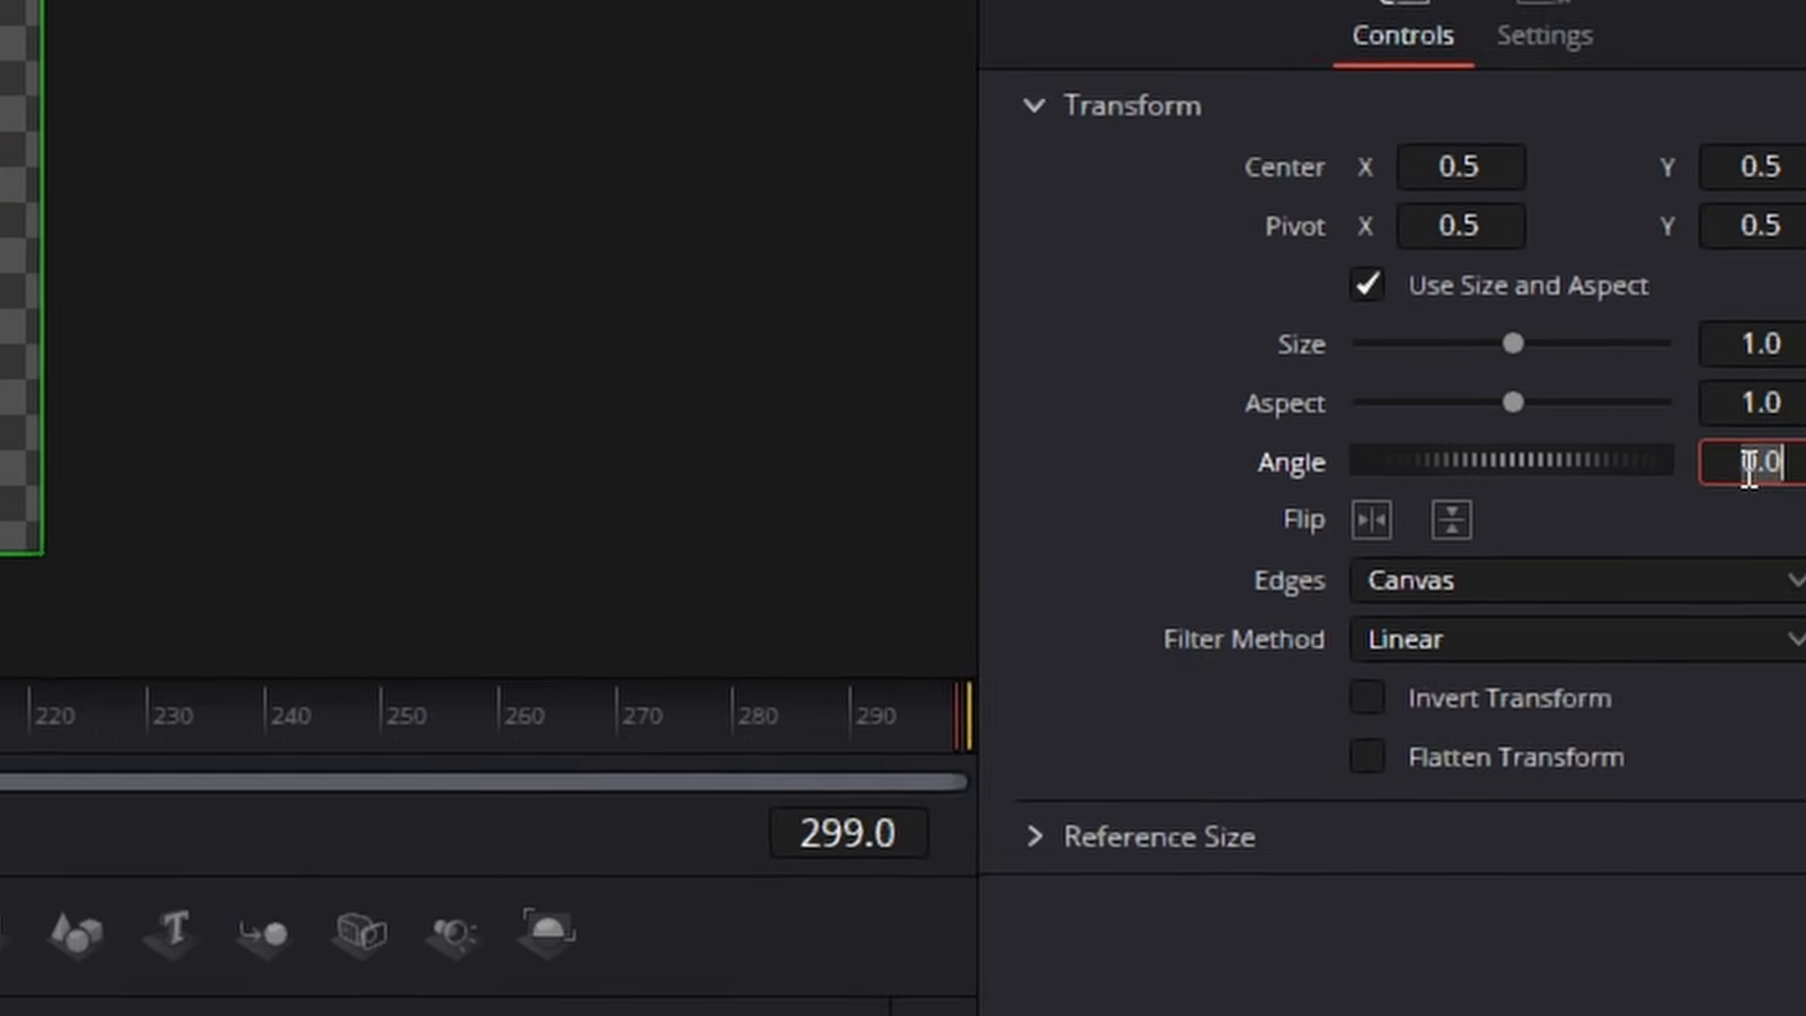
text(-360)
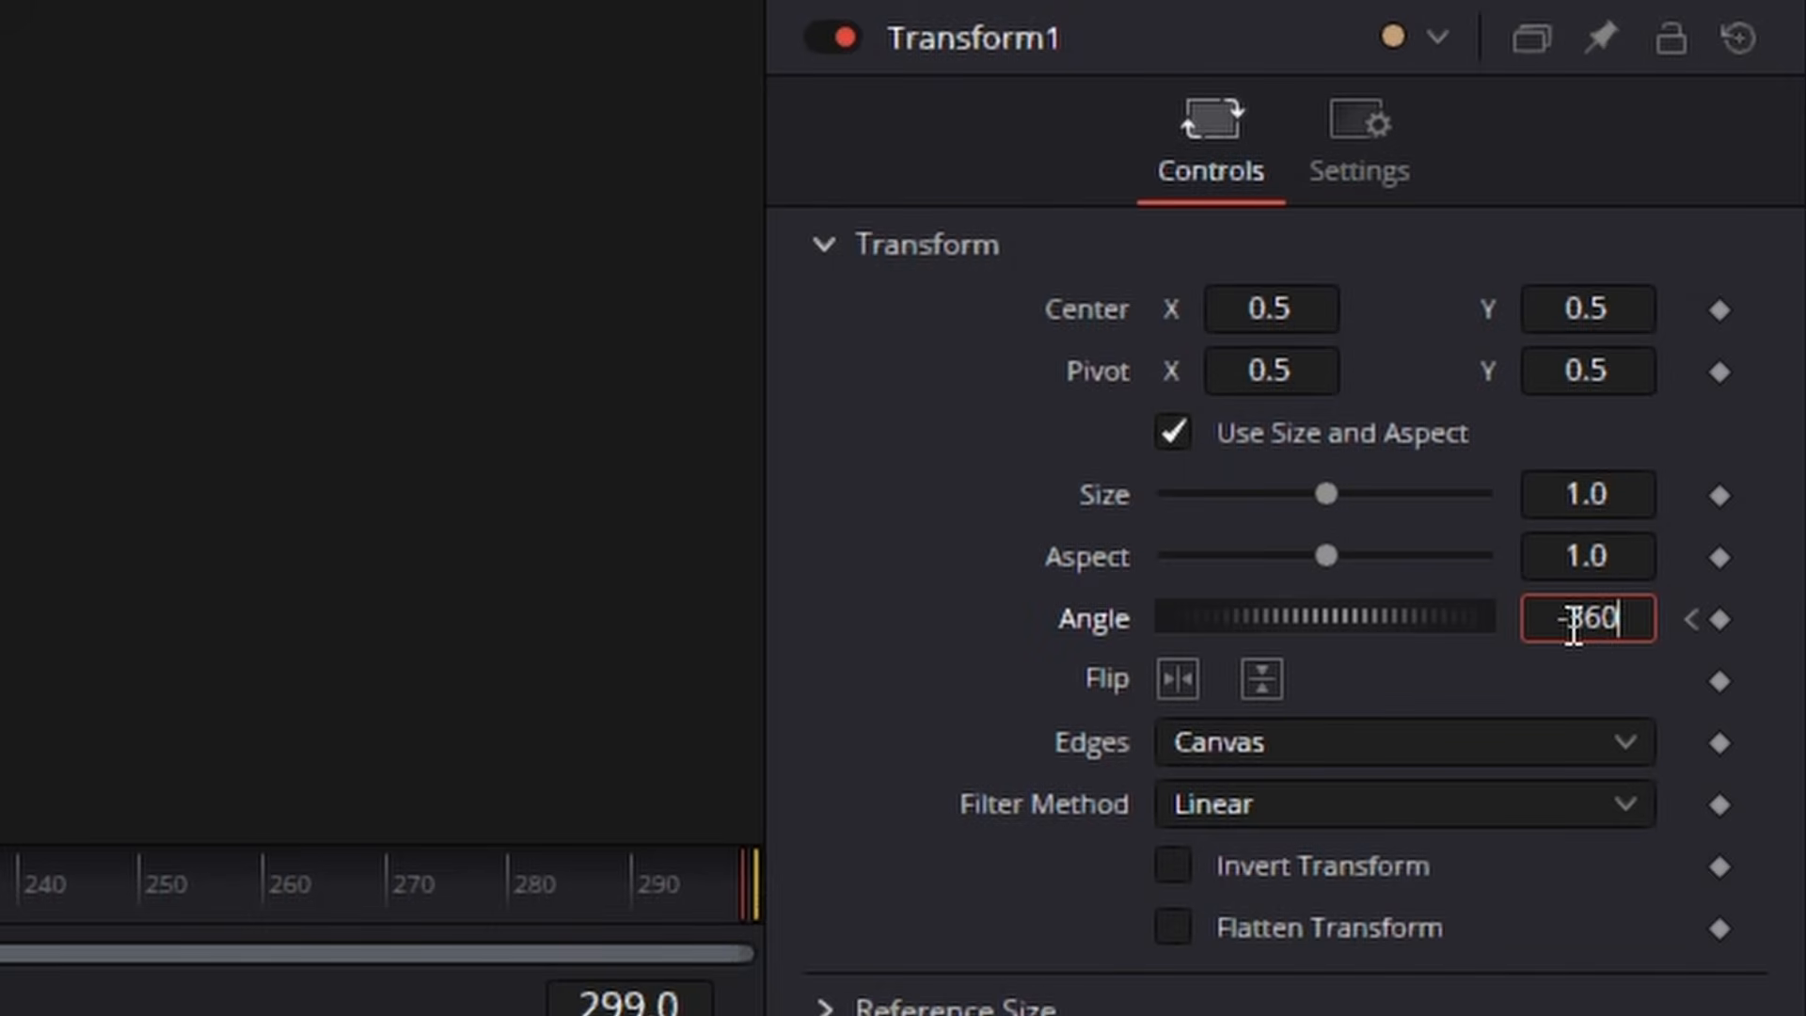
- Confirm Transform1's -360 Angle, scrub through the timeline to preview the clock's rotation, and return to the first frame
key(Tab)
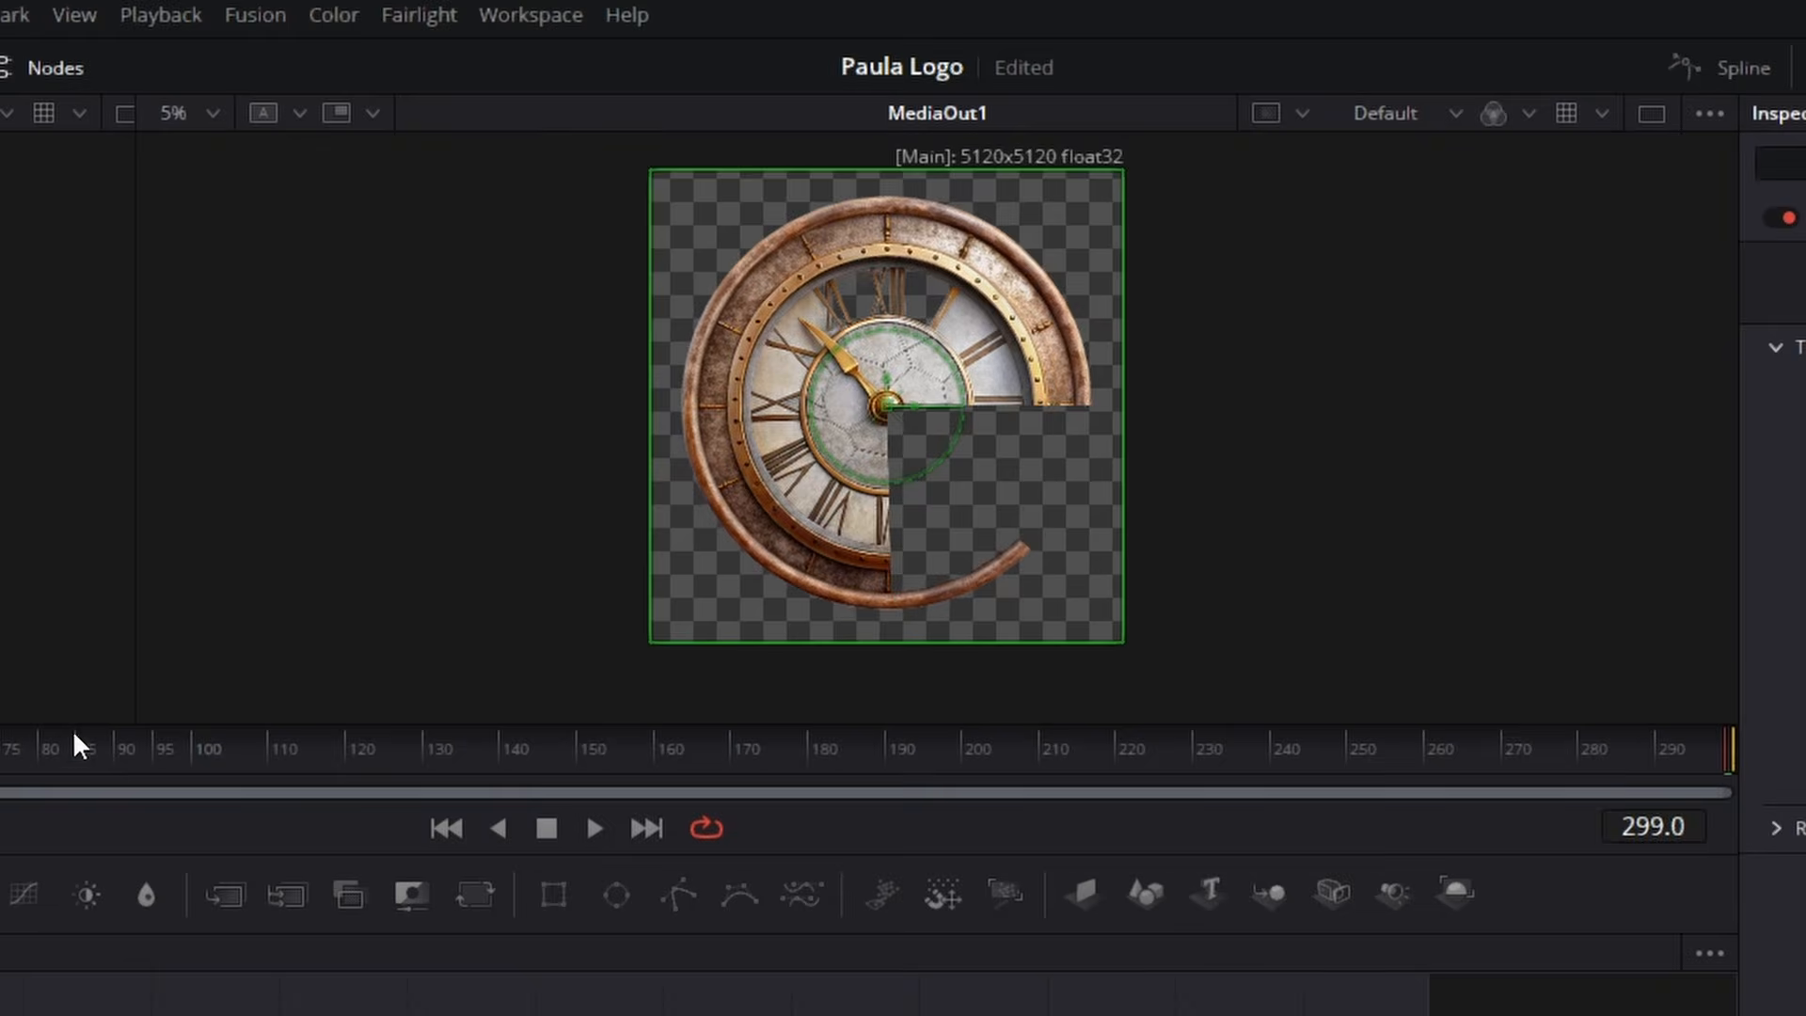
drag(72, 748, 475, 793)
click(446, 828)
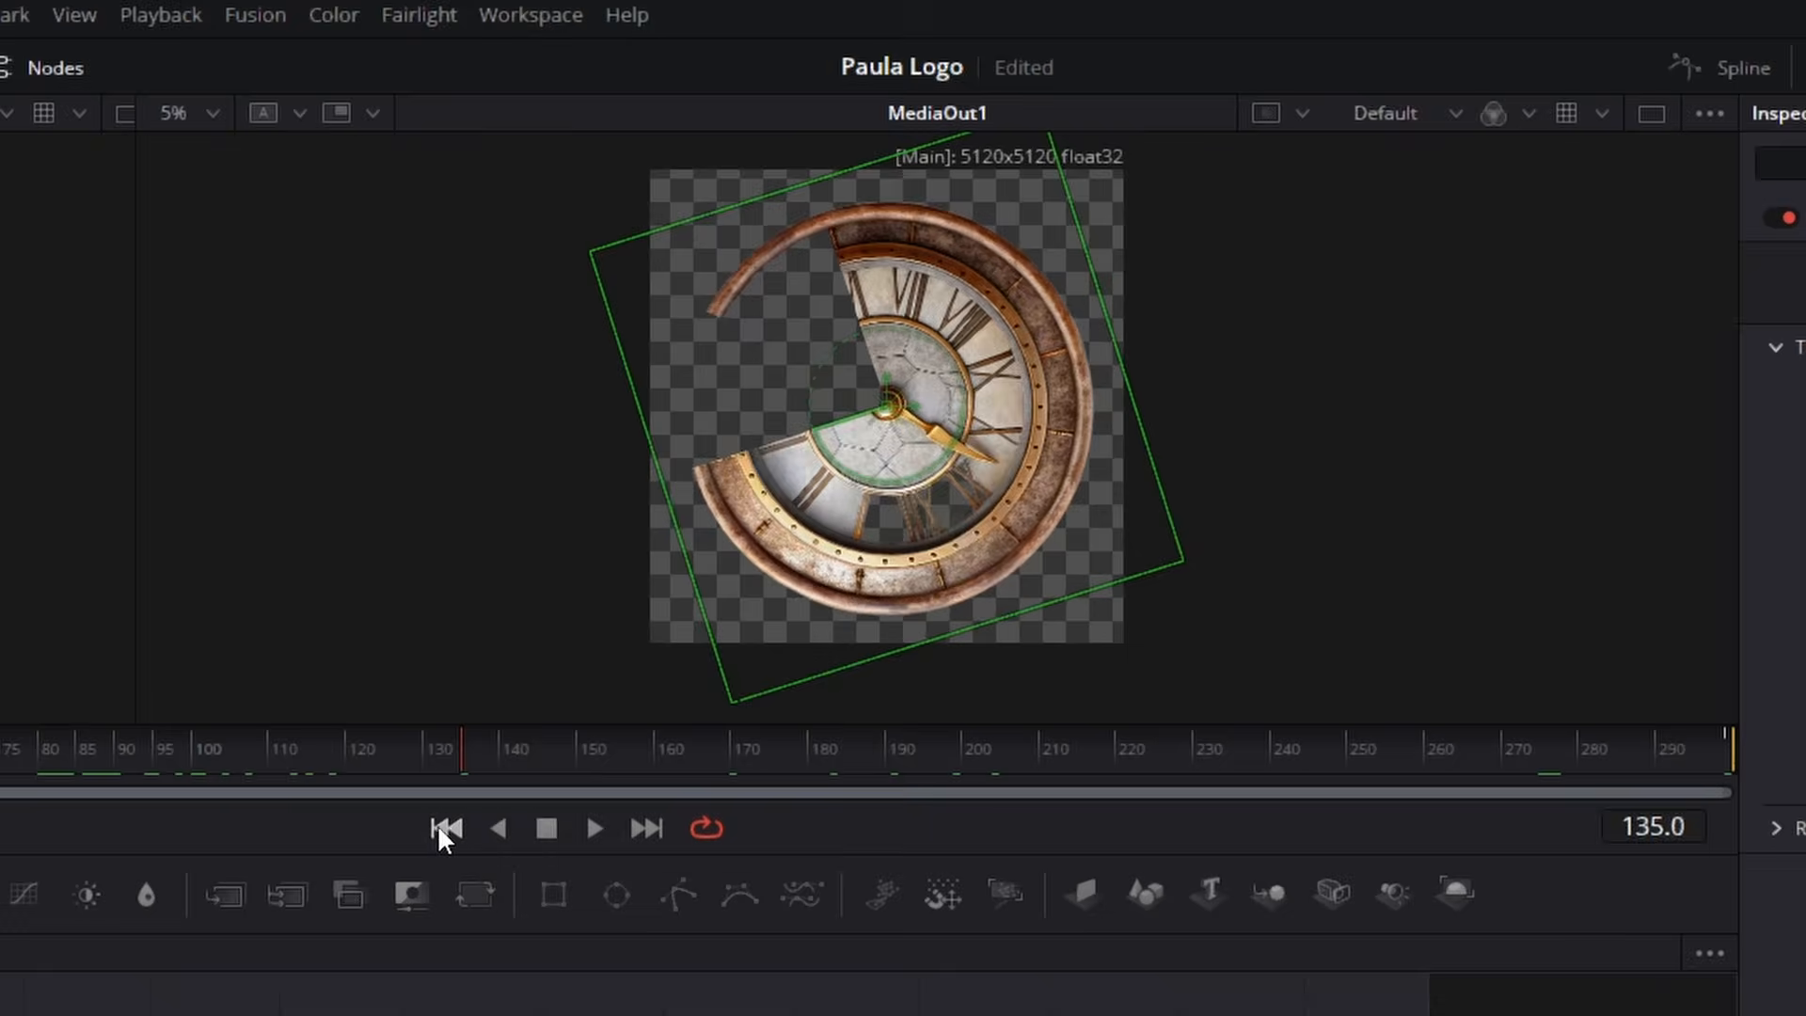
- Add a Duplicate effect node in the space between Transform1 and MediaOut1
drag(1238, 833, 1148, 837)
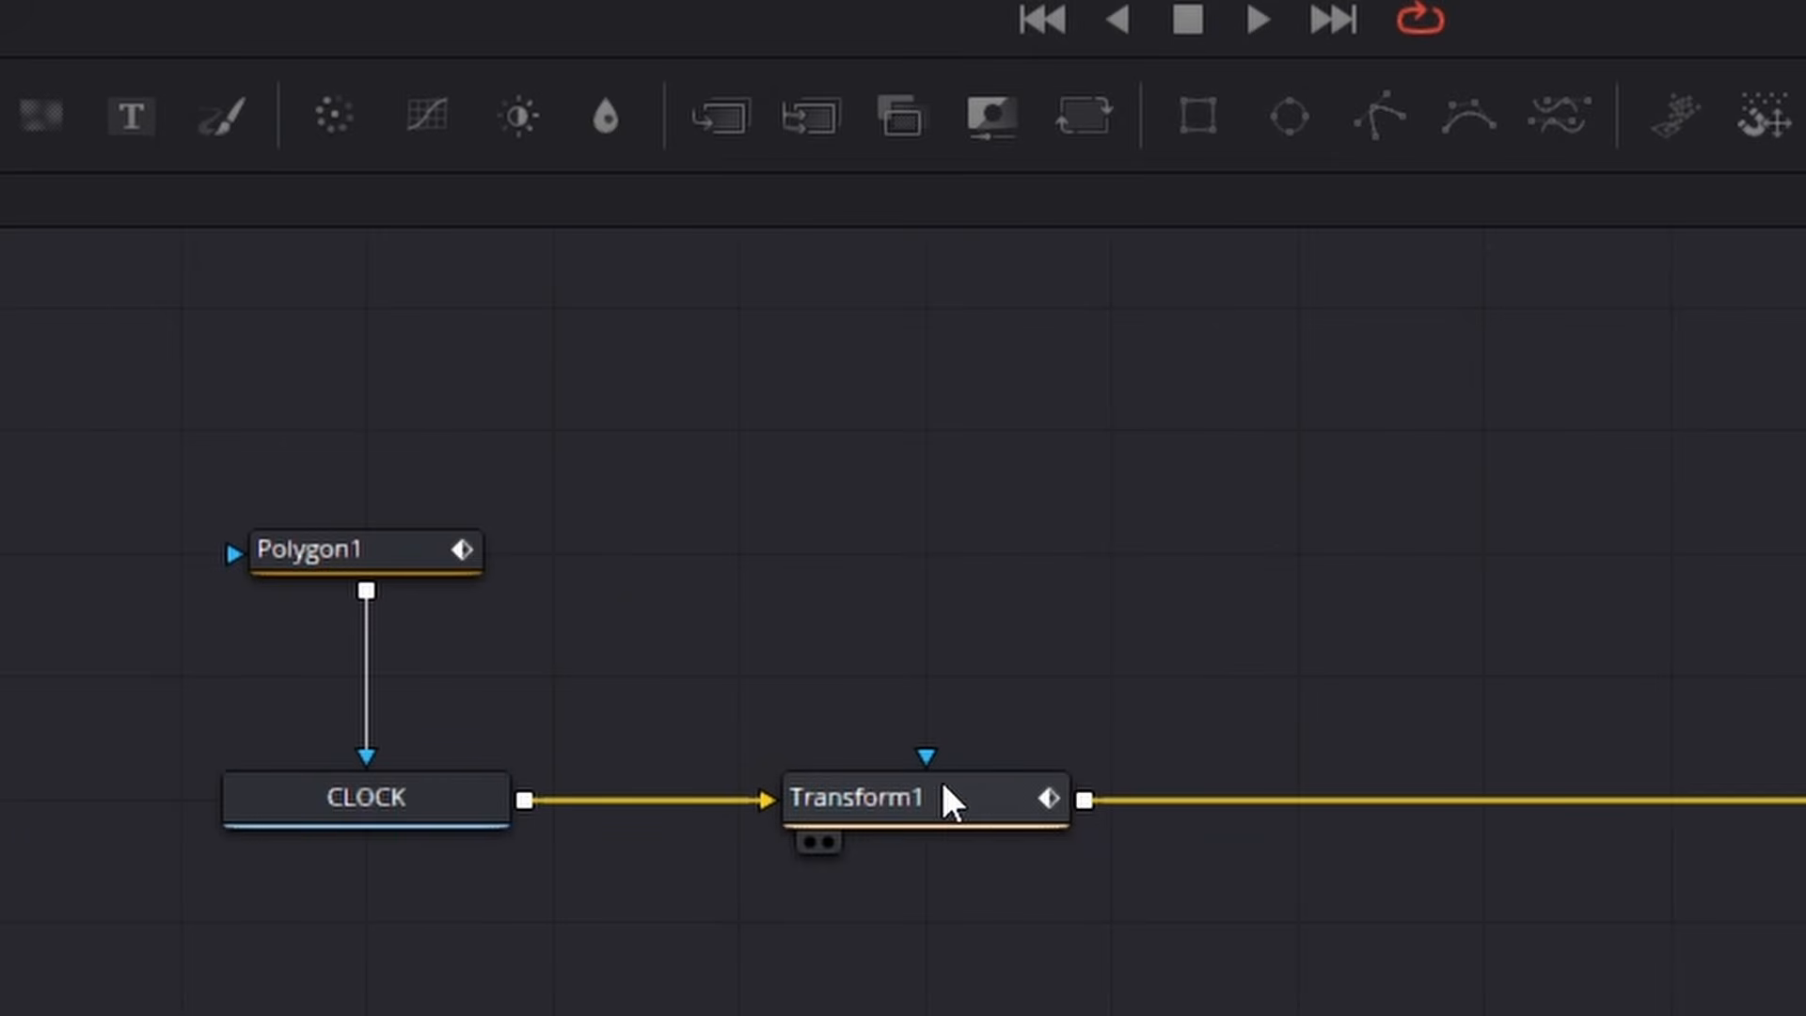
click(957, 805)
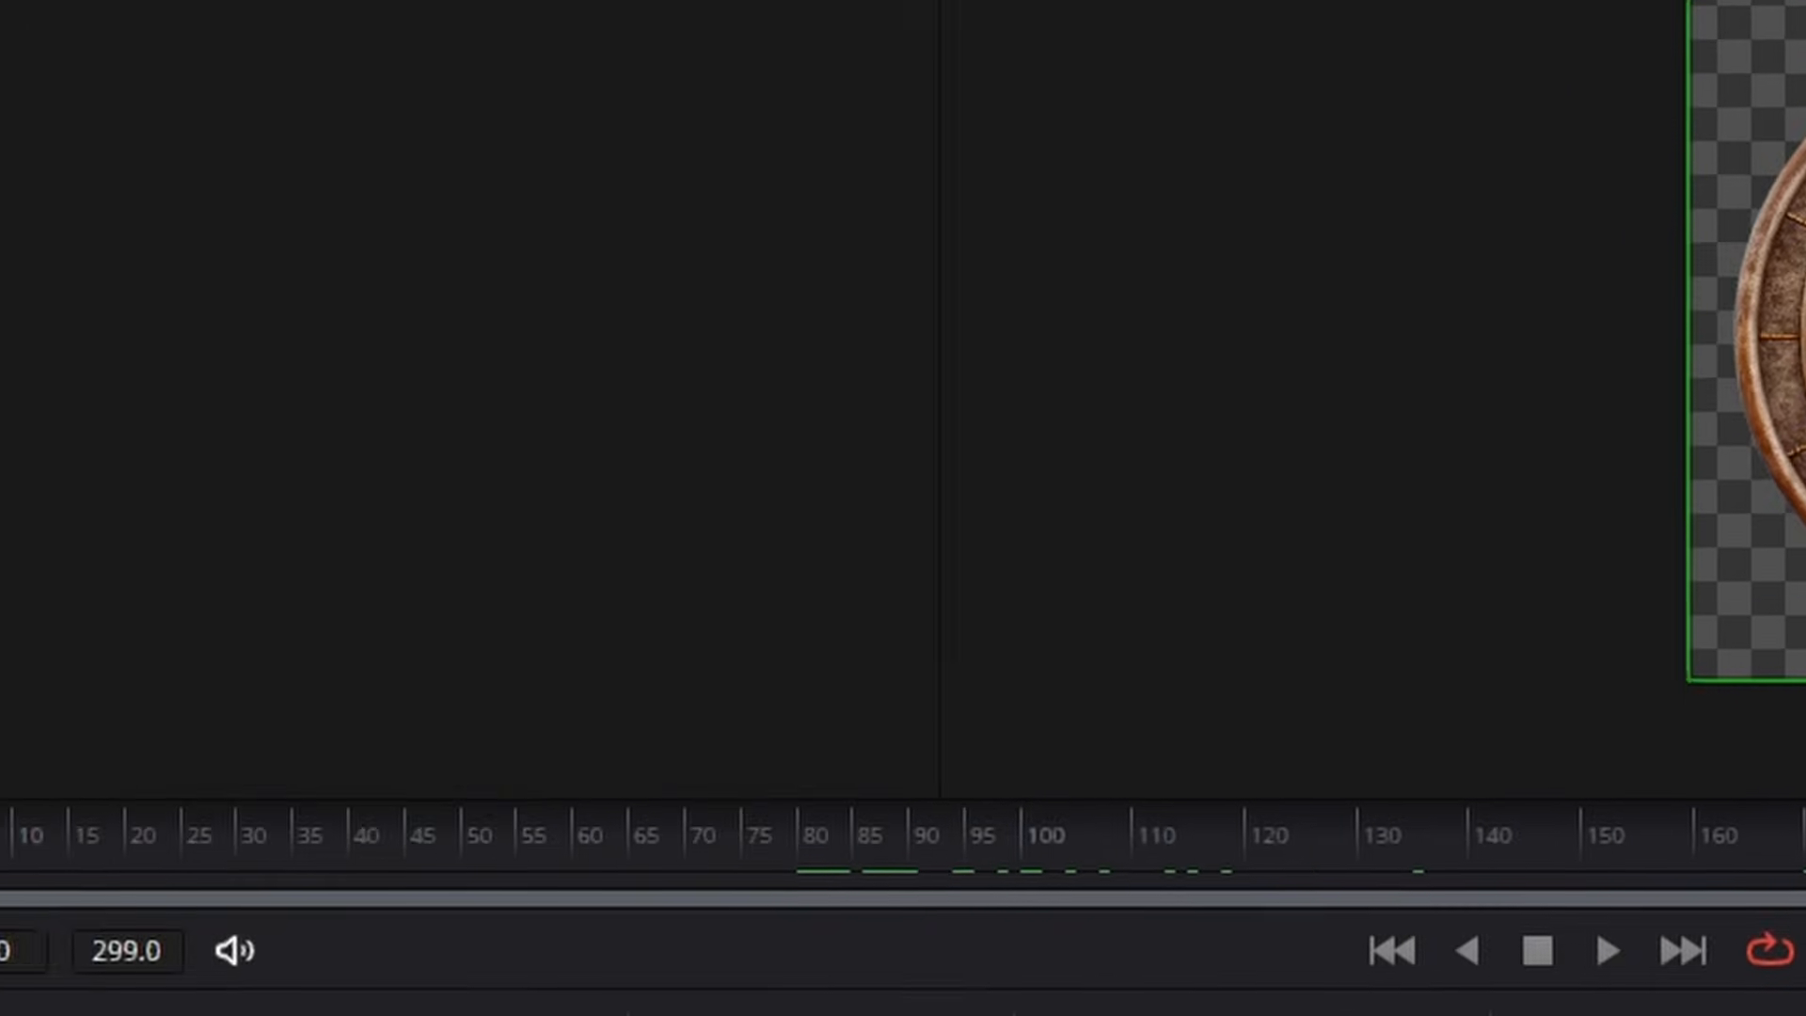
click(511, 79)
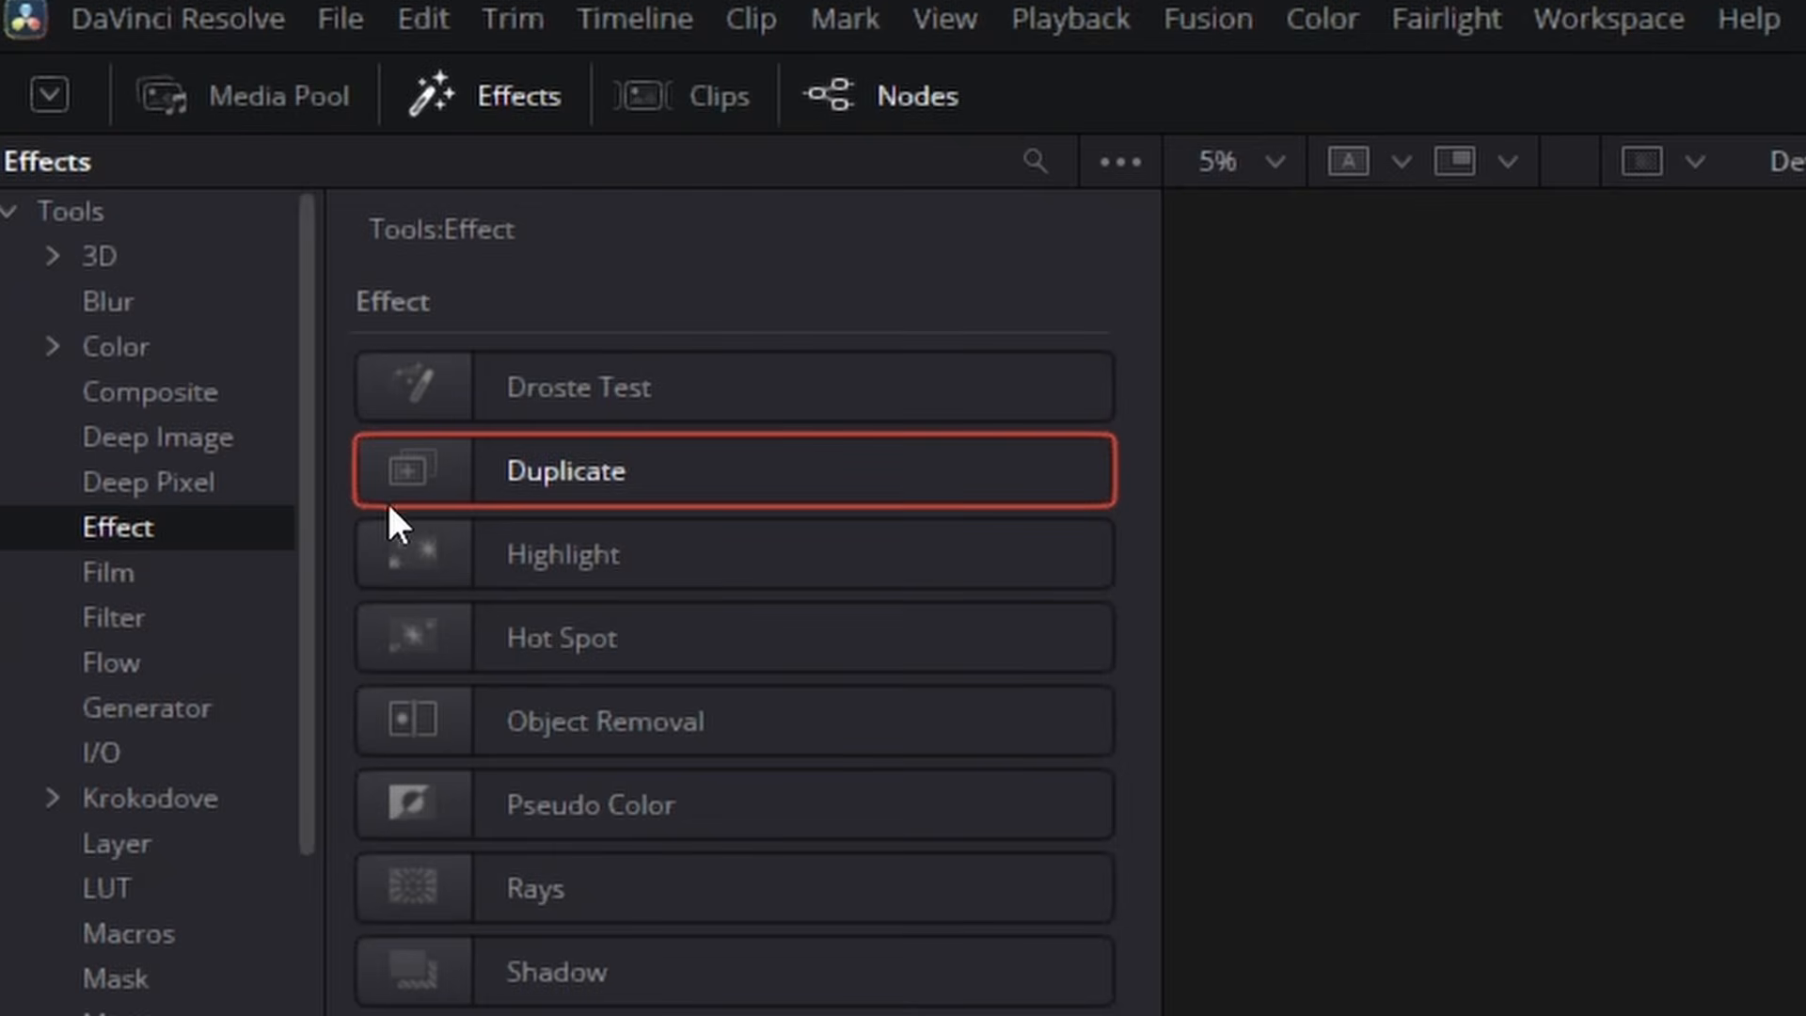
drag(425, 470, 1194, 826)
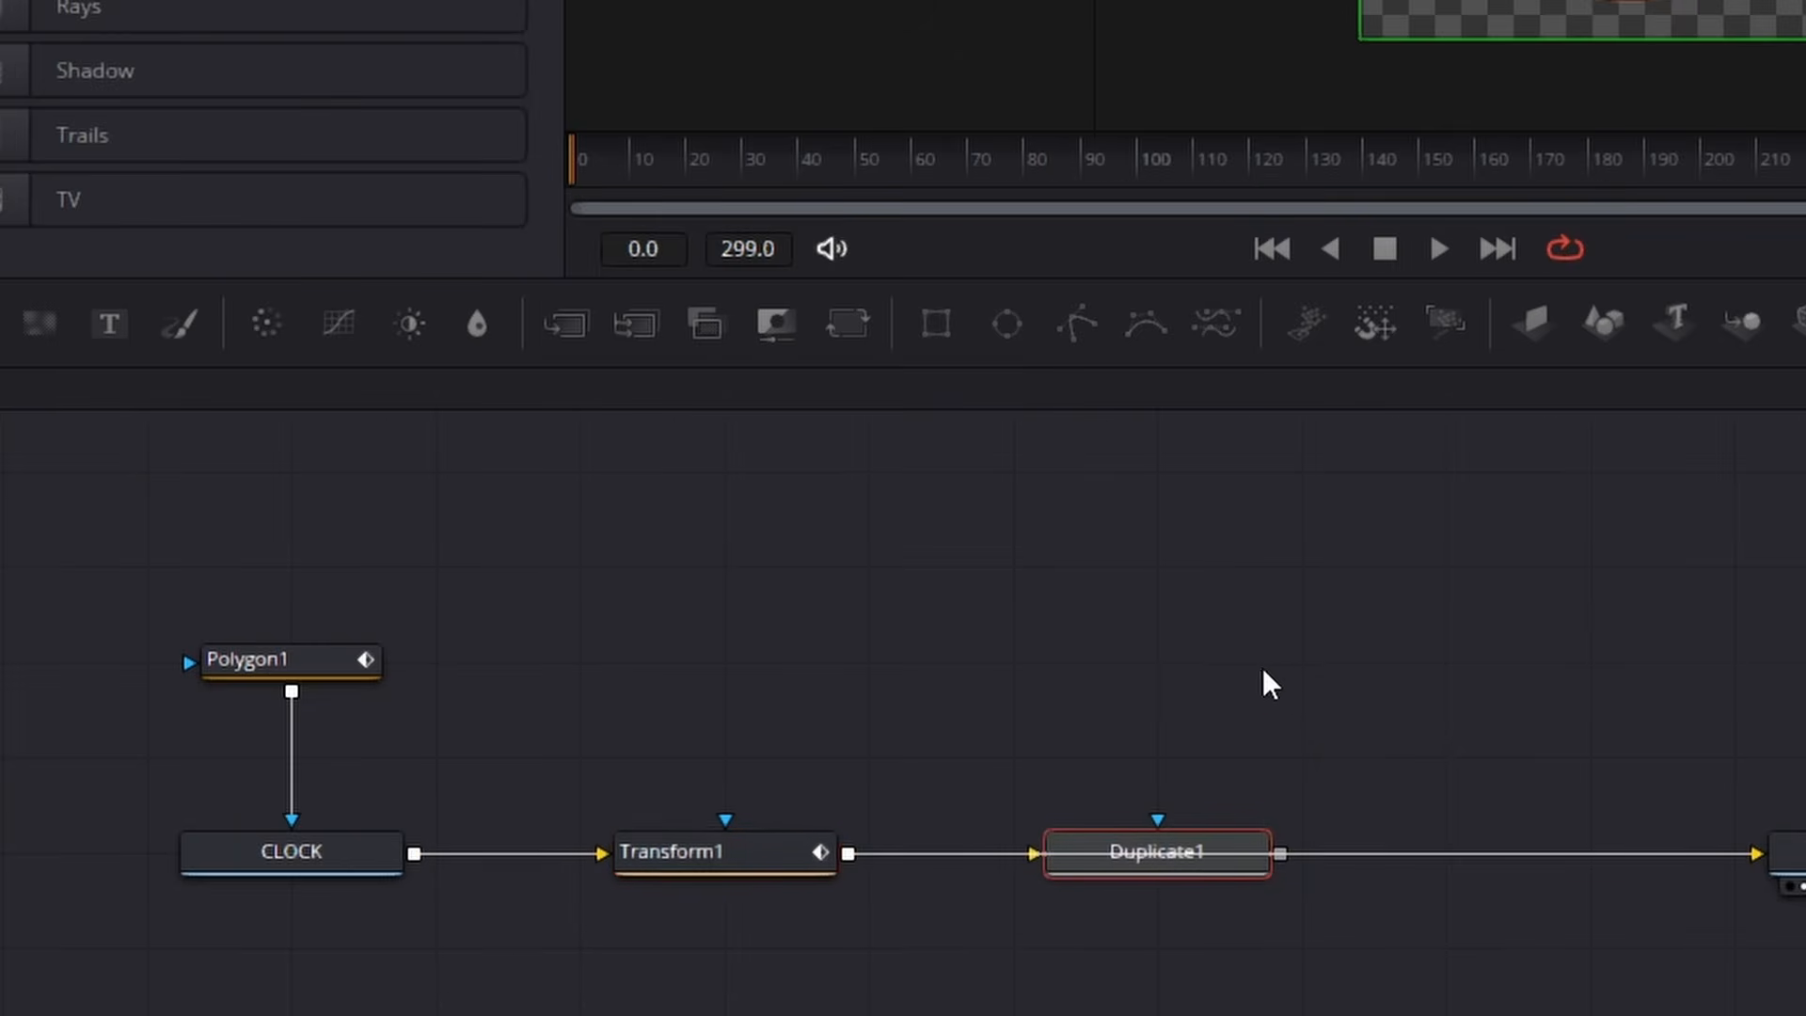
drag(1262, 668, 1211, 586)
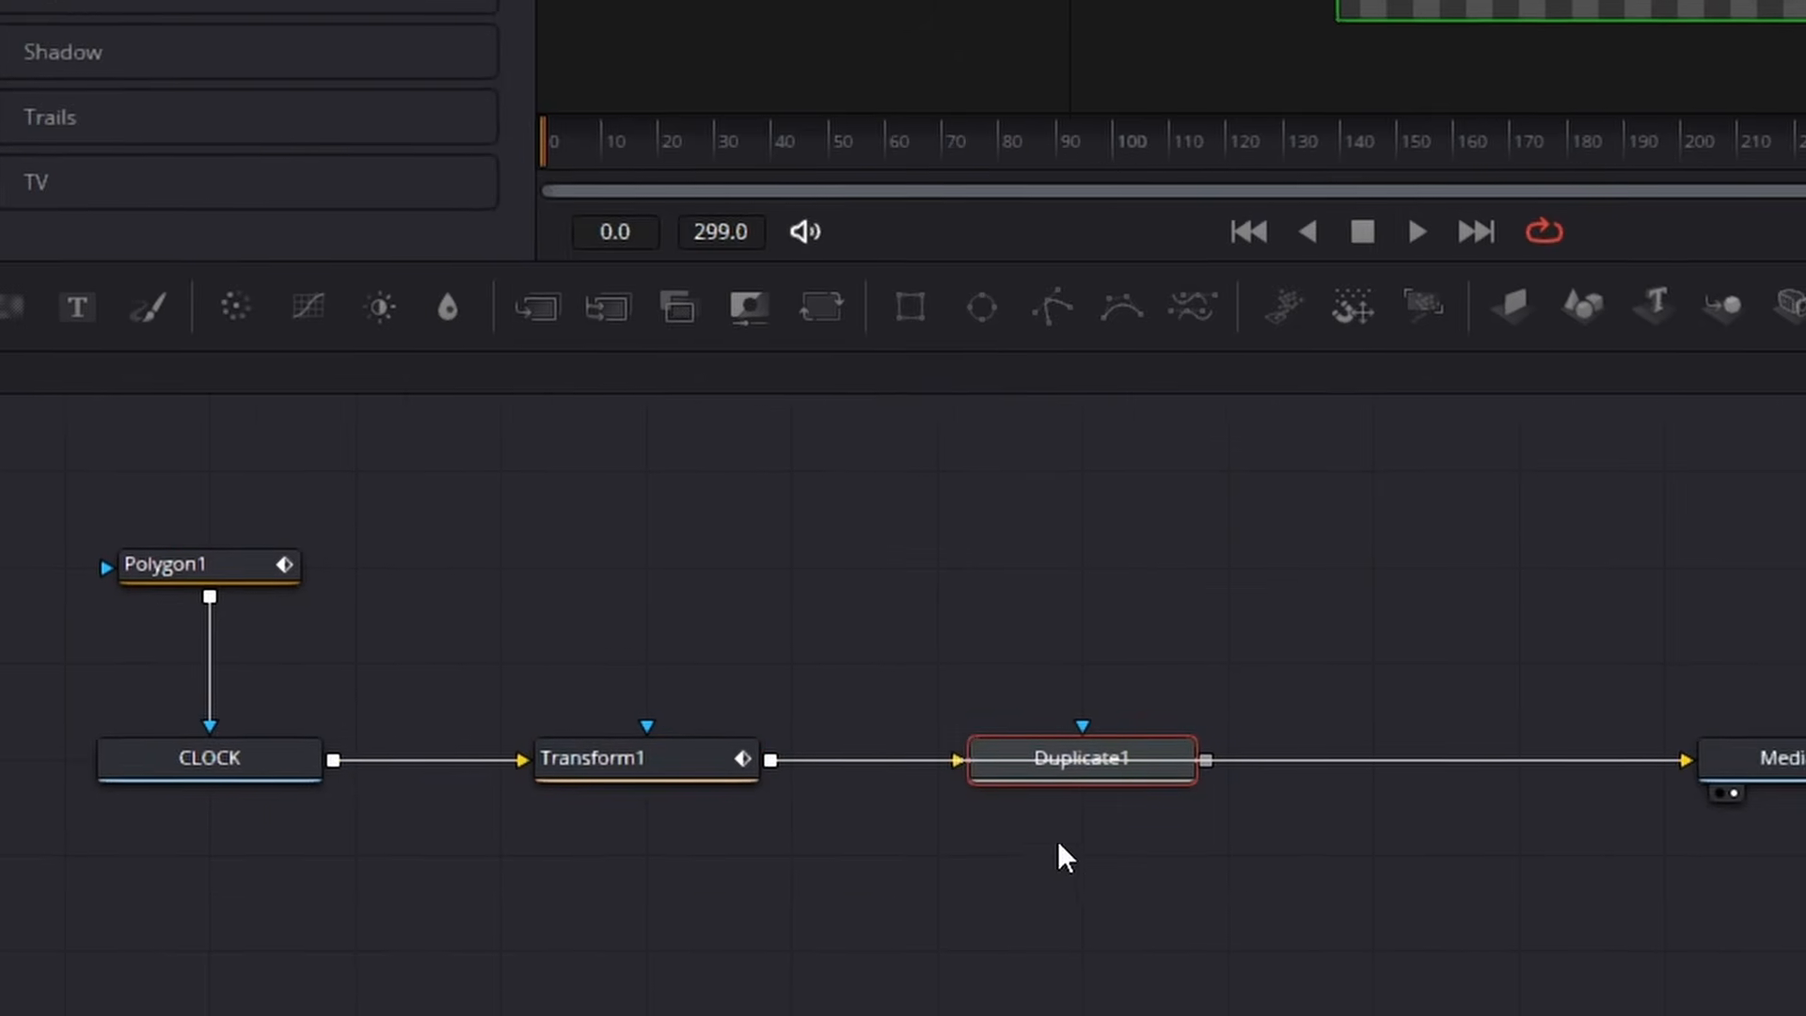
scroll(1057, 839, up, 2)
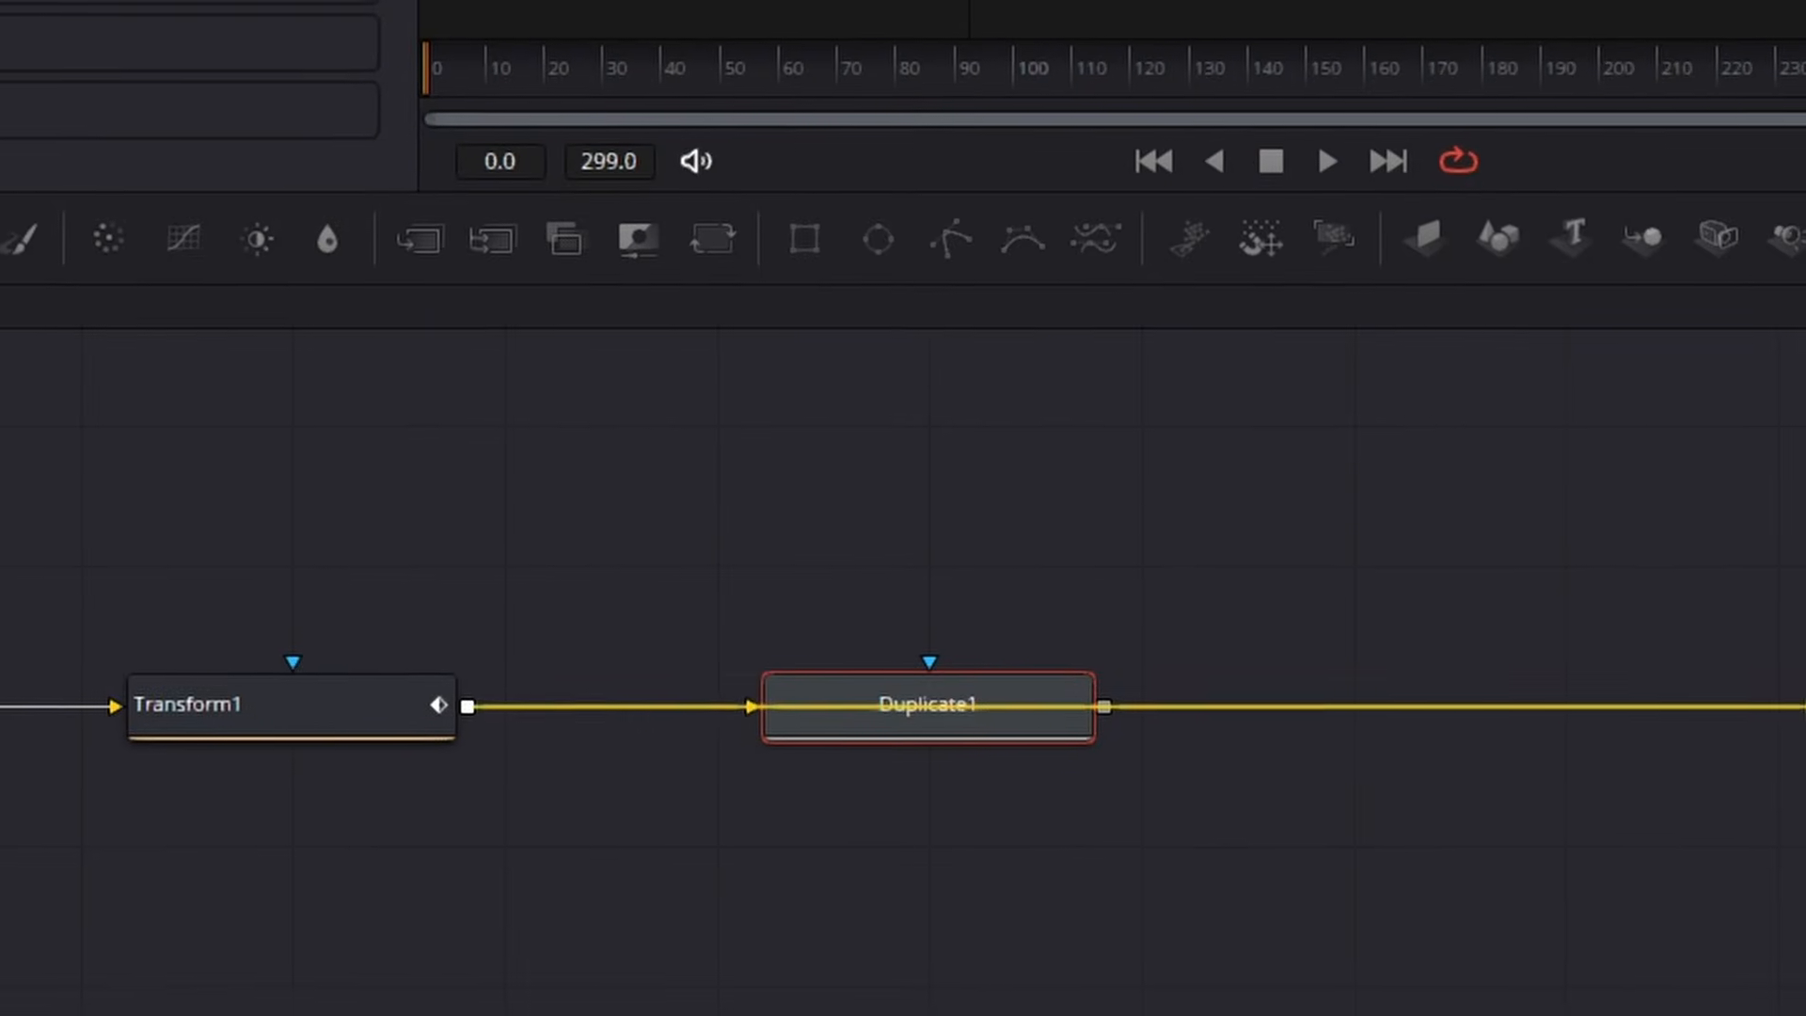
- Connect Transform1's output to the Duplicate node and the Duplicate node's output to MediaOut1
drag(1799, 700, 839, 721)
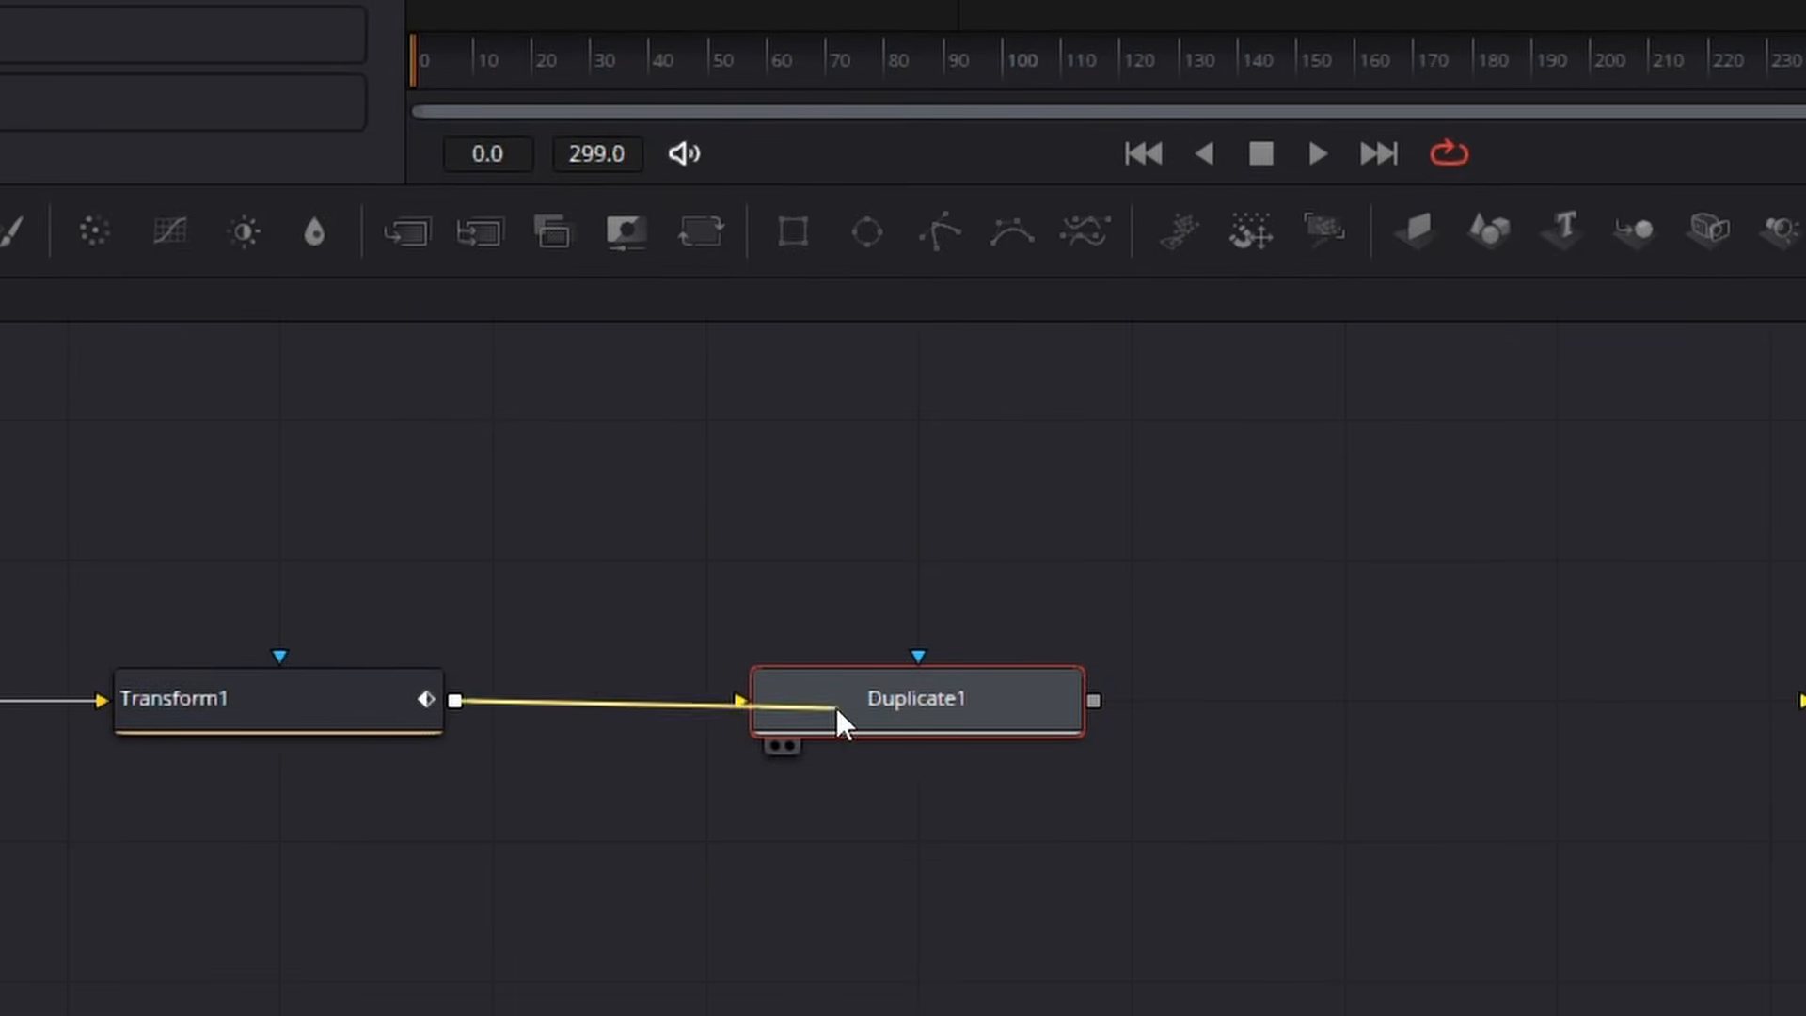
drag(1091, 701, 1805, 706)
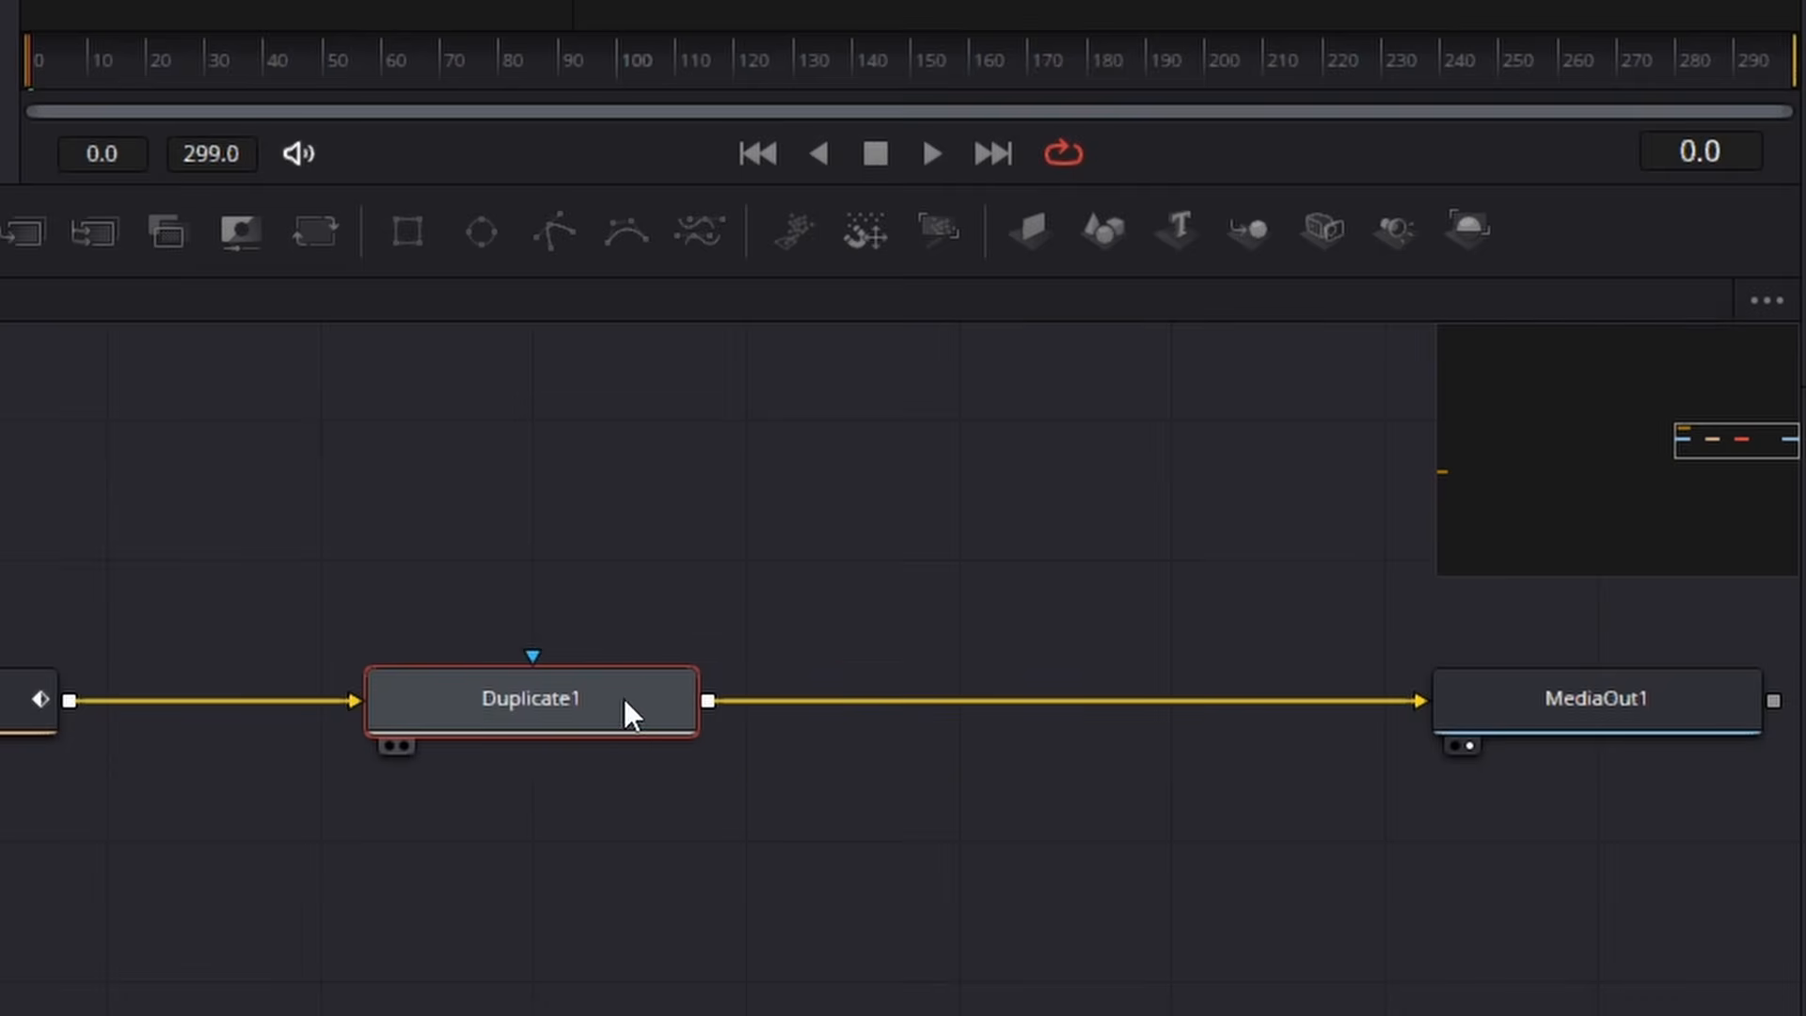
drag(624, 698, 837, 698)
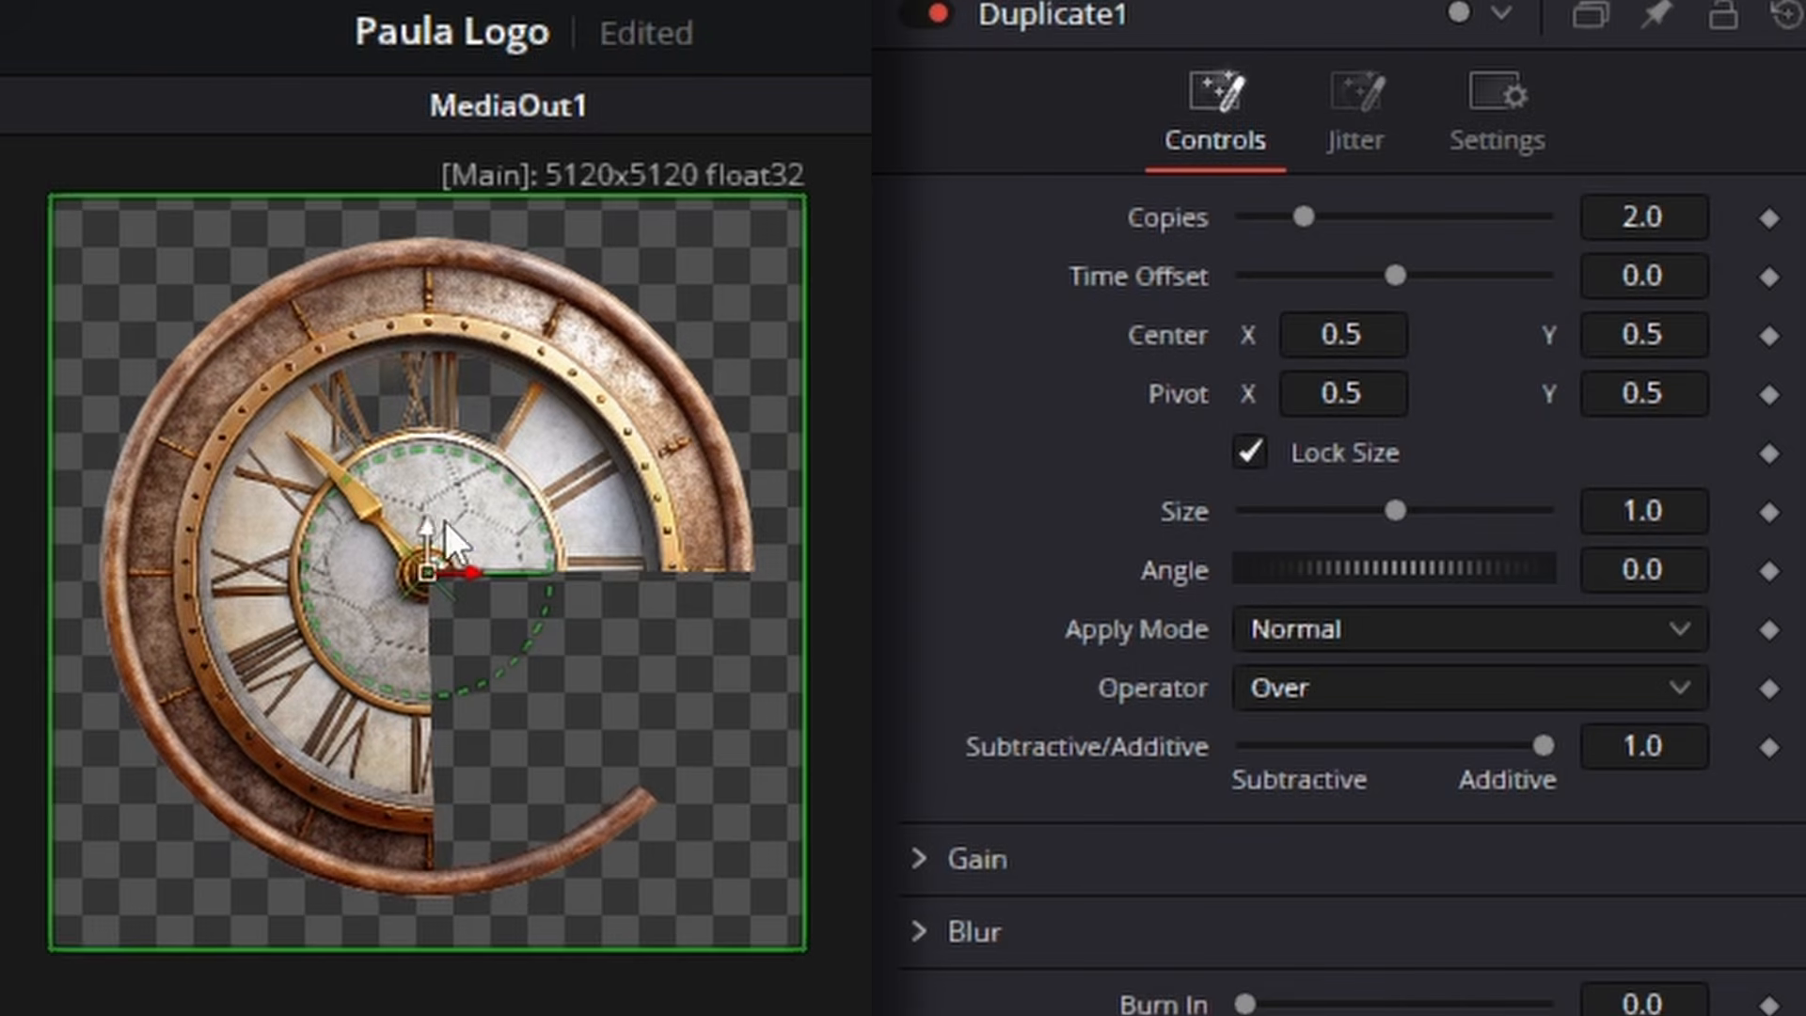
- Set the Size of the Duplicate node's copies to 0.5 so a smaller clock sits inside the original
drag(588, 501, 583, 523)
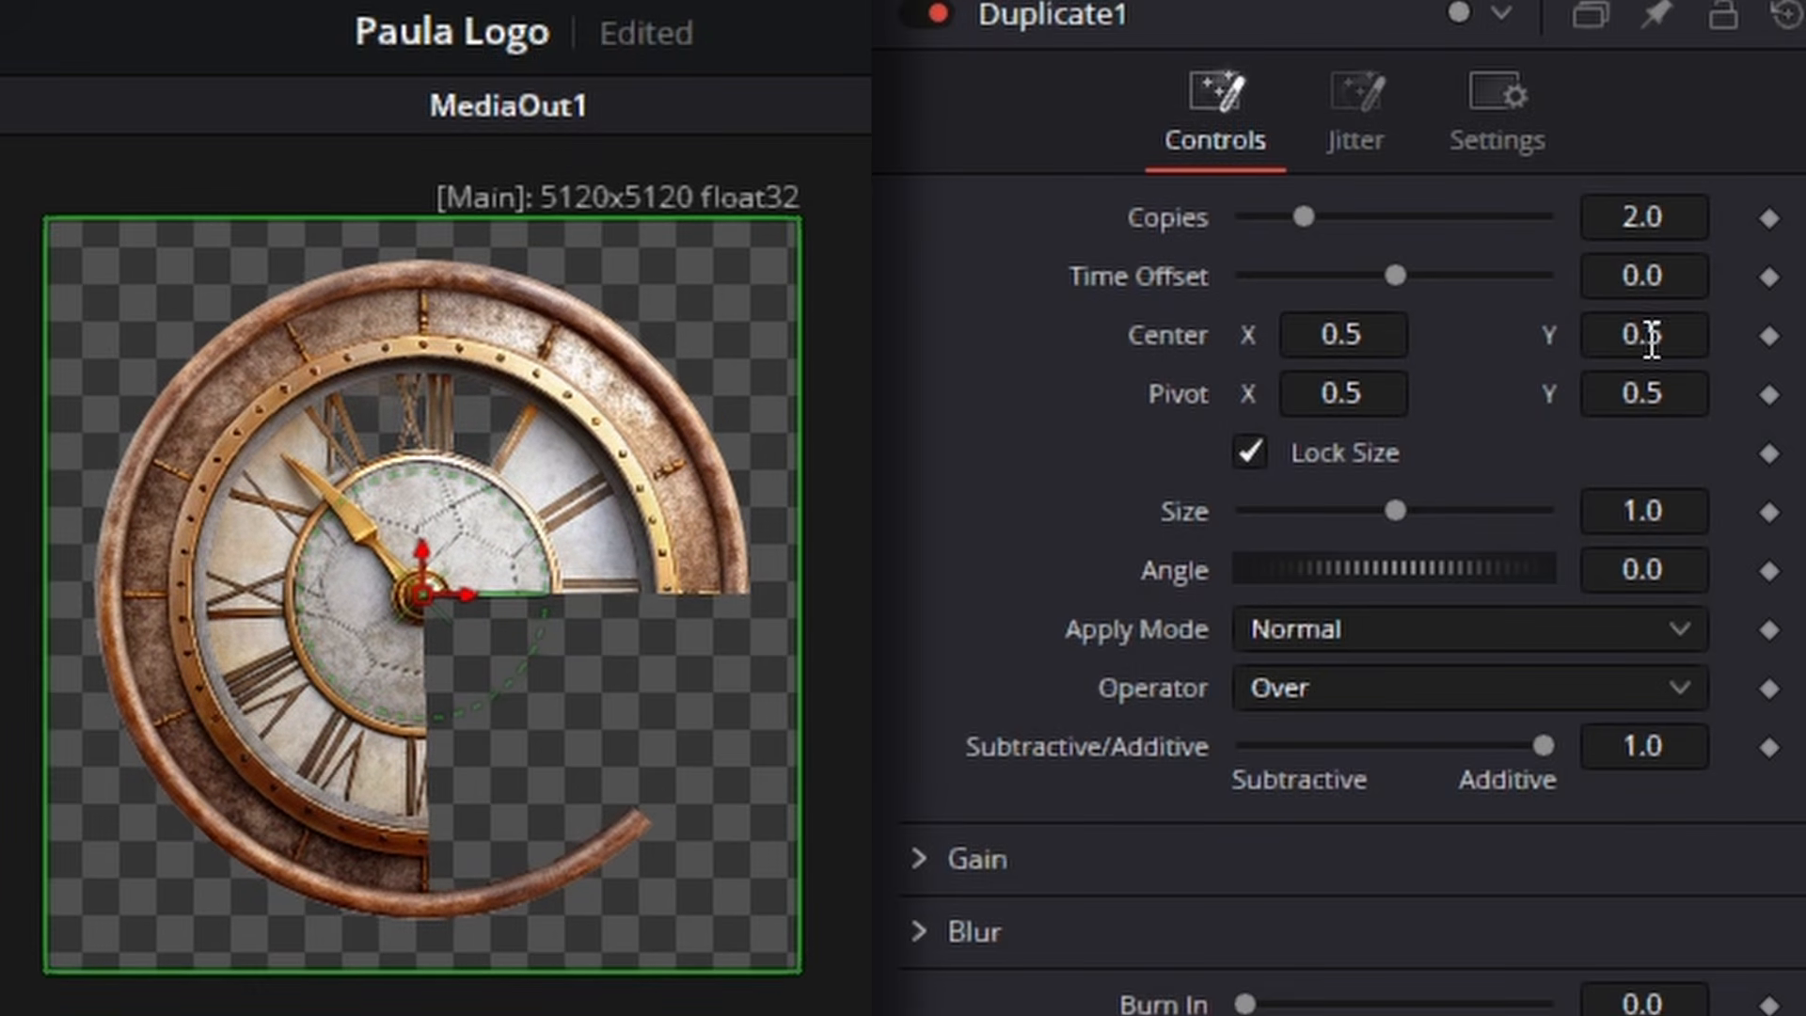
mouse_move(1651, 335)
mouse_down()
mouse_move(1628, 334)
mouse_move(1702, 335)
mouse_move(1613, 335)
mouse_move(1668, 335)
mouse_up()
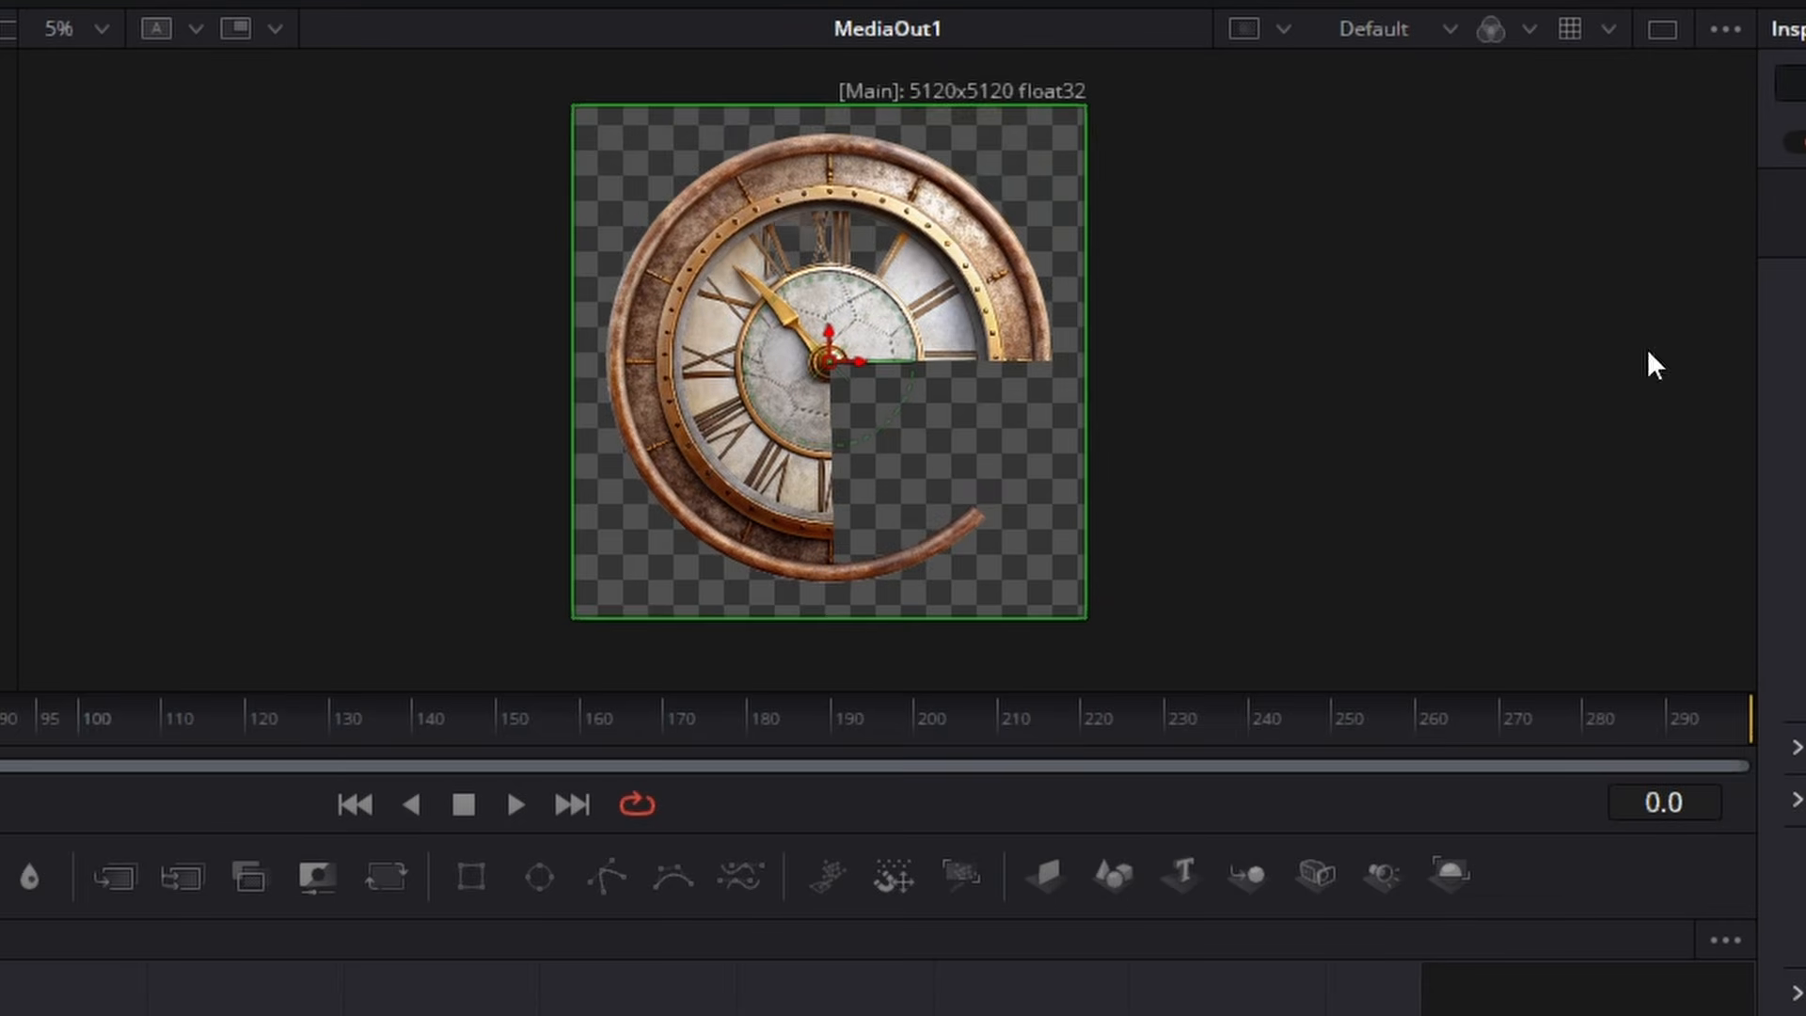
drag(1181, 346, 1210, 366)
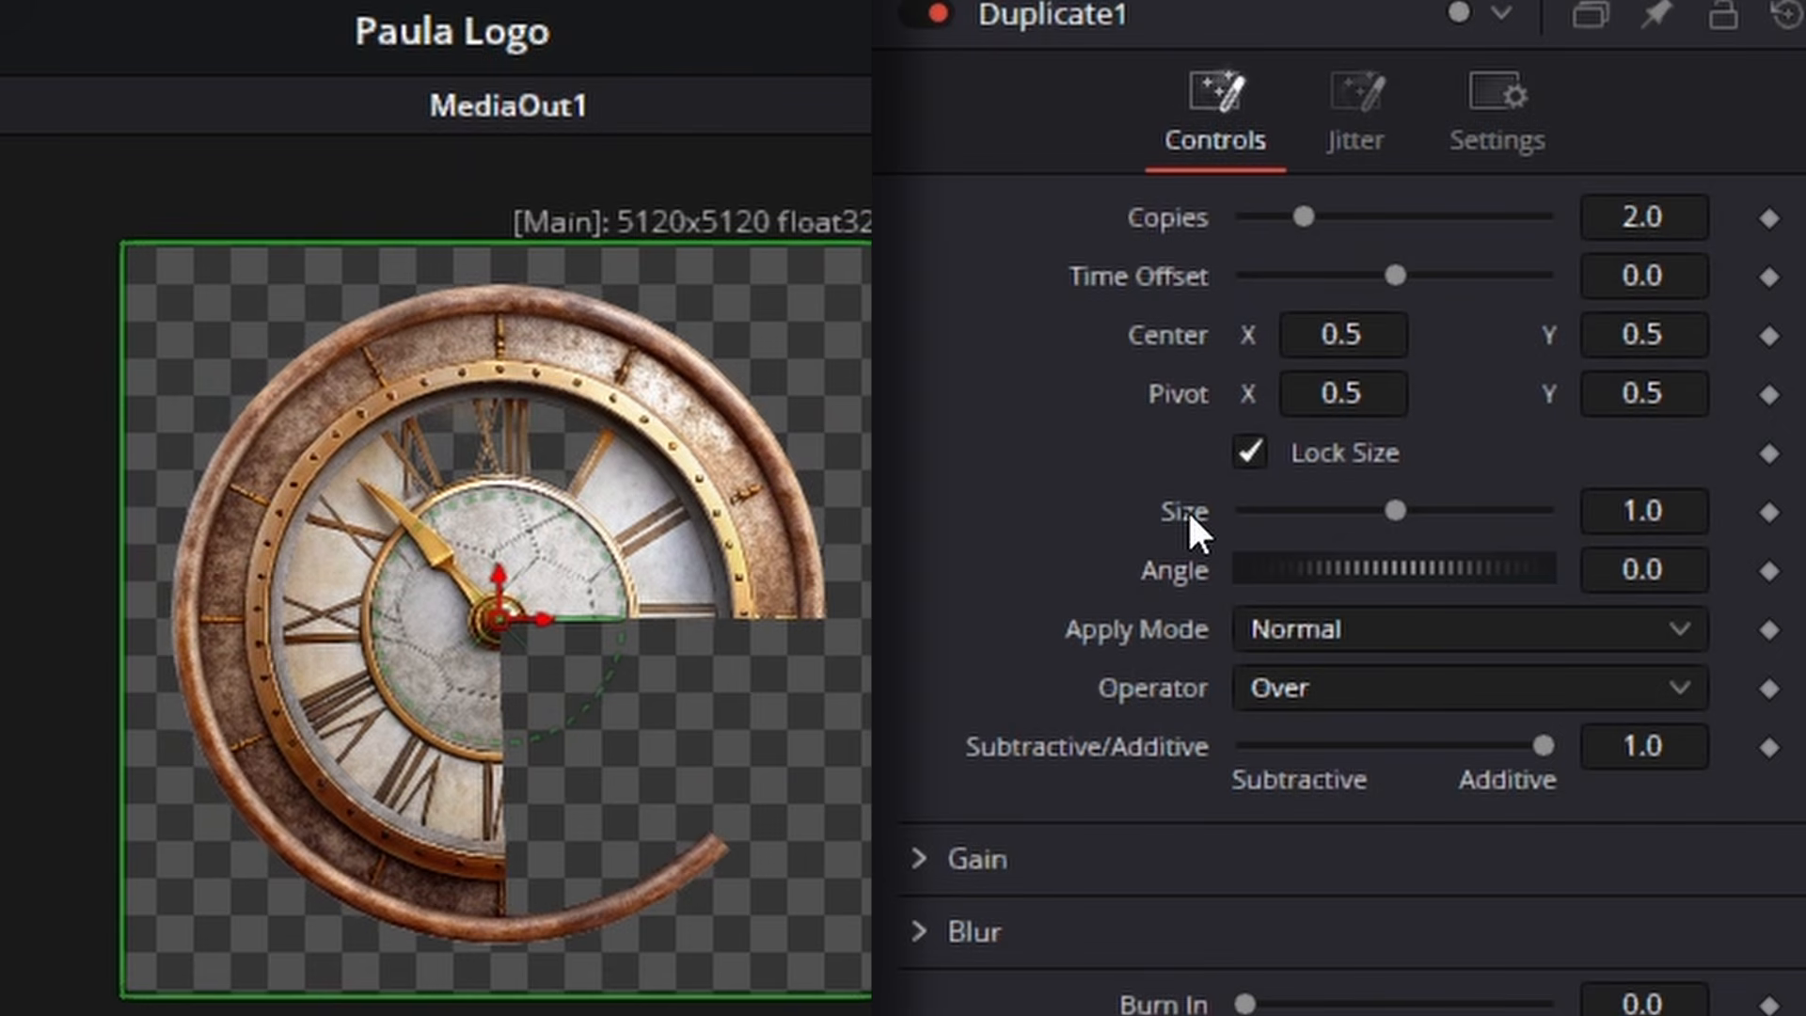
click(1634, 512)
text(.5)
key(Tab)
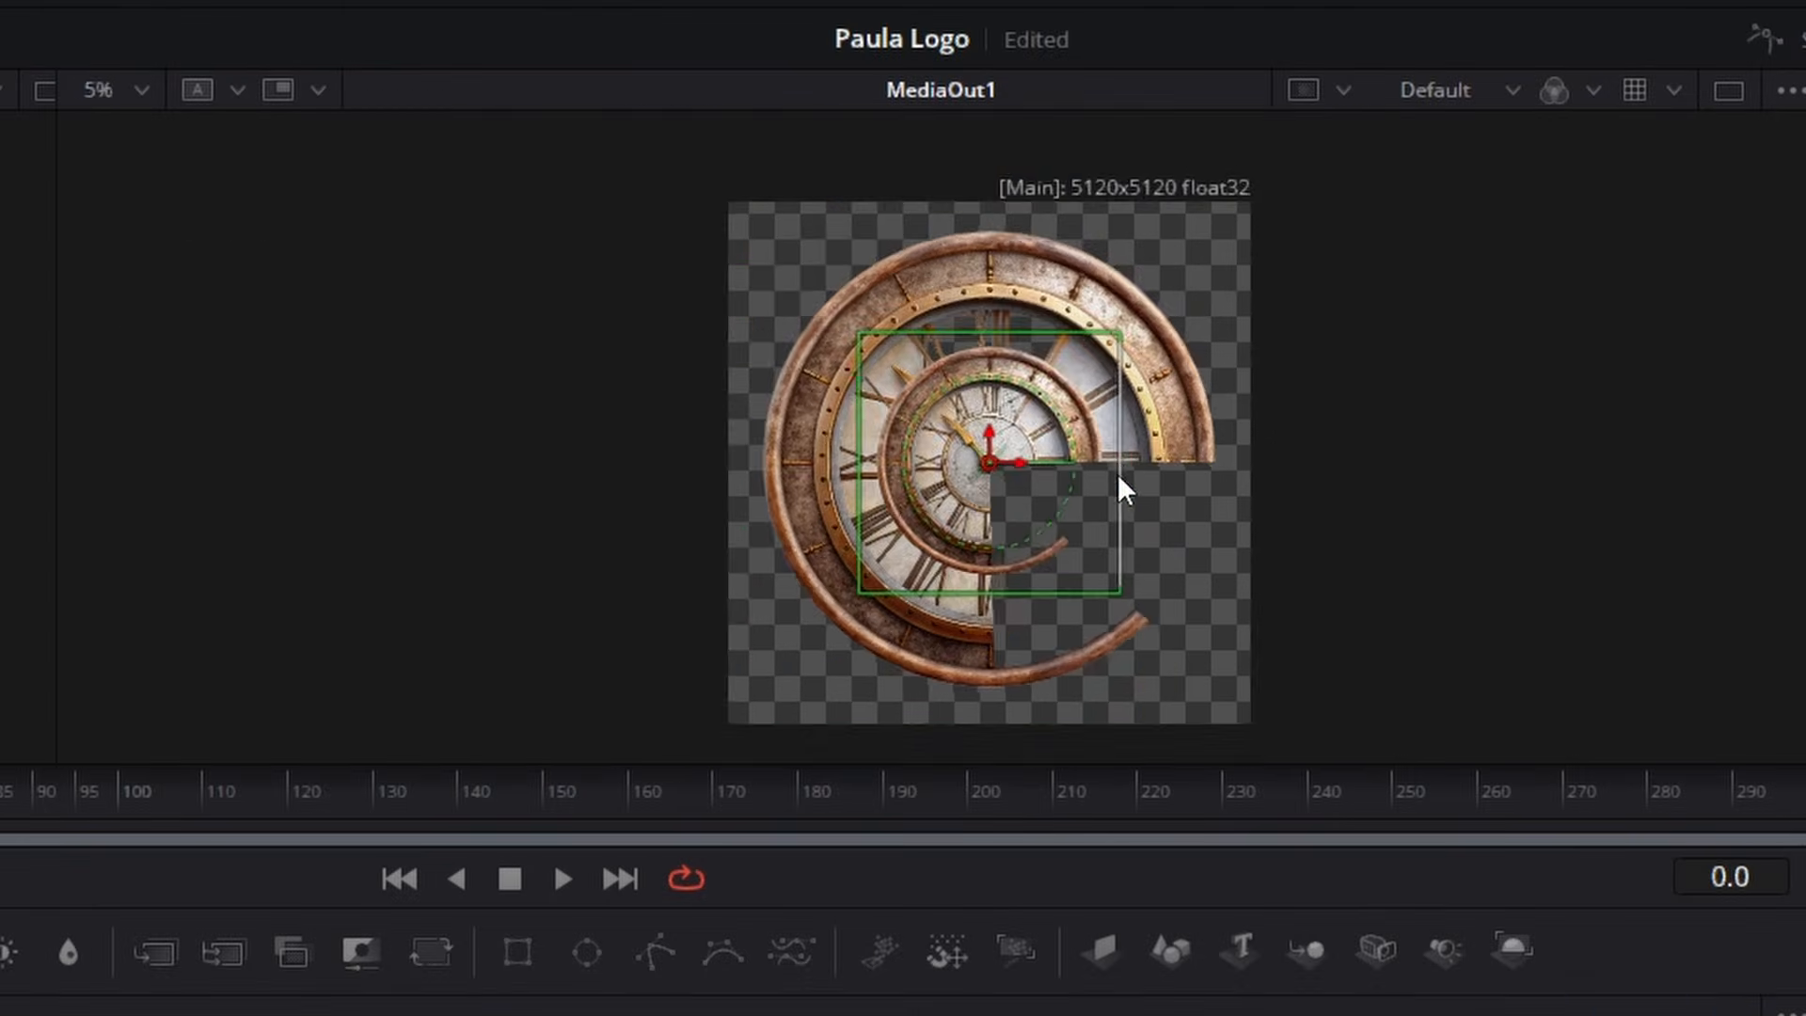
- Inspect the nested clock closely and set Copies to 3 on the Duplicate node
scroll(1118, 466, up, 3)
scroll(1116, 459, up, 2)
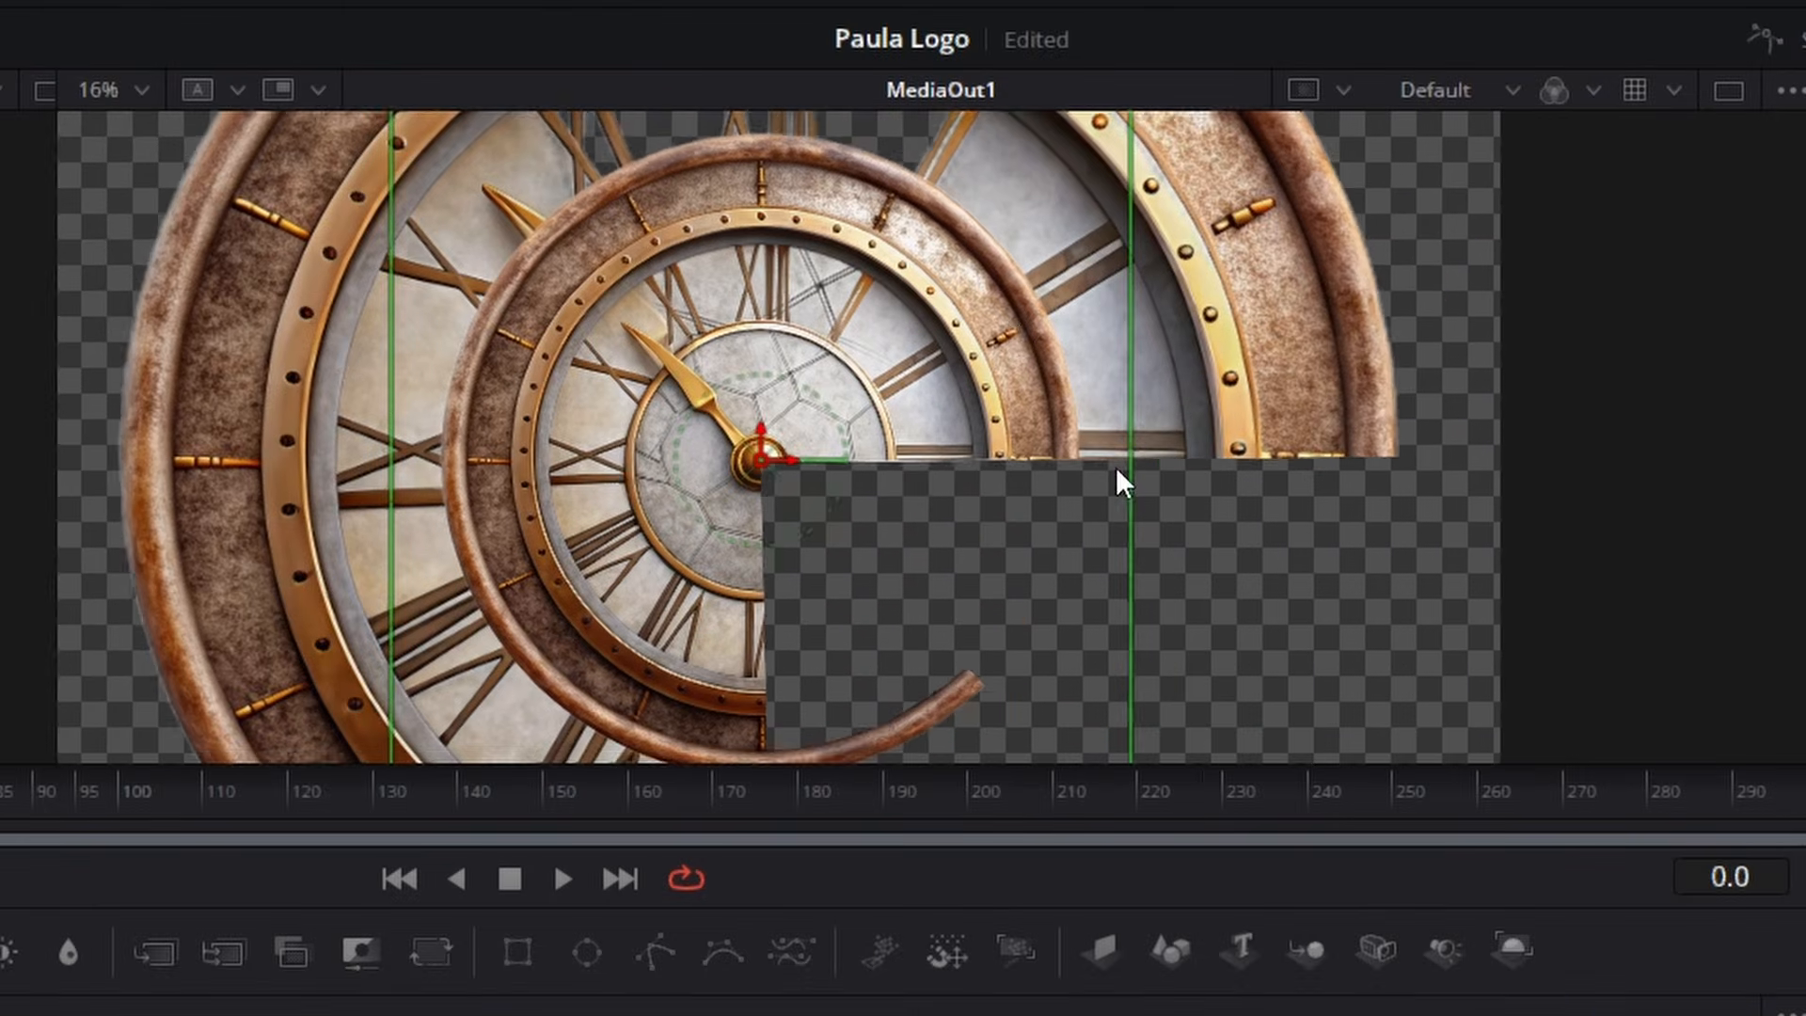
drag(1116, 466, 1178, 477)
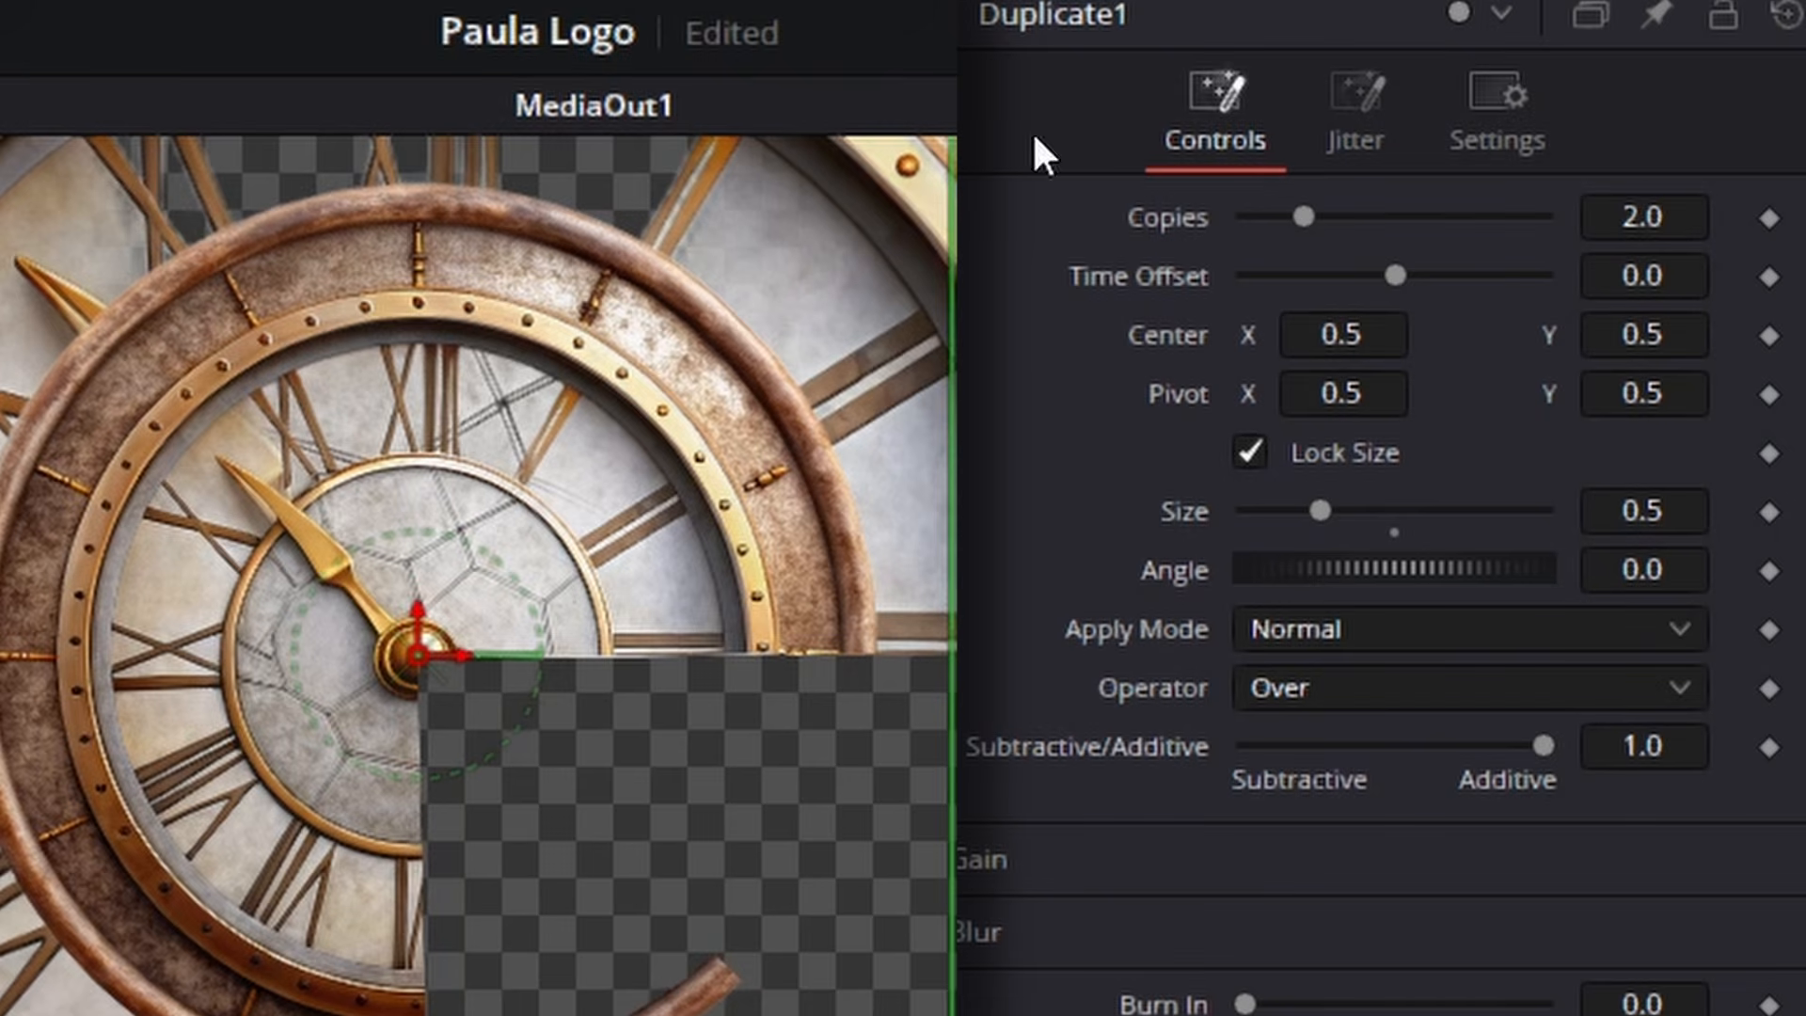
drag(1644, 213, 1640, 210)
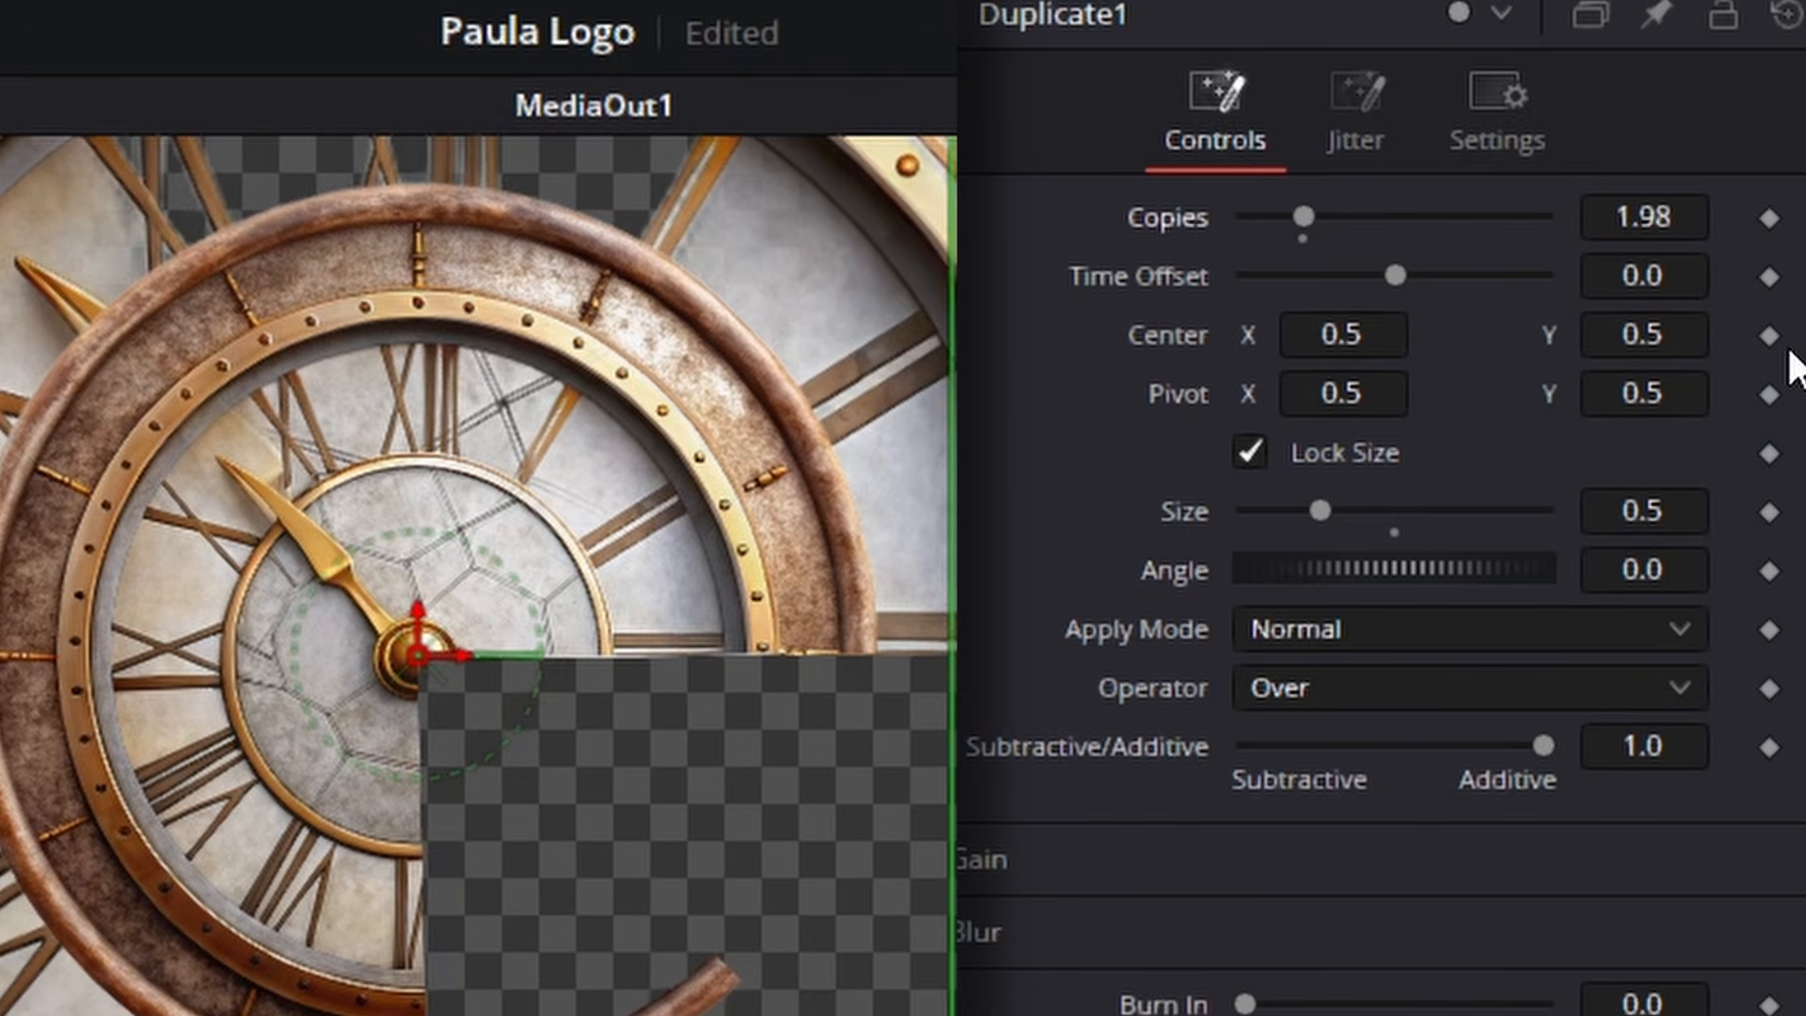
click(1653, 193)
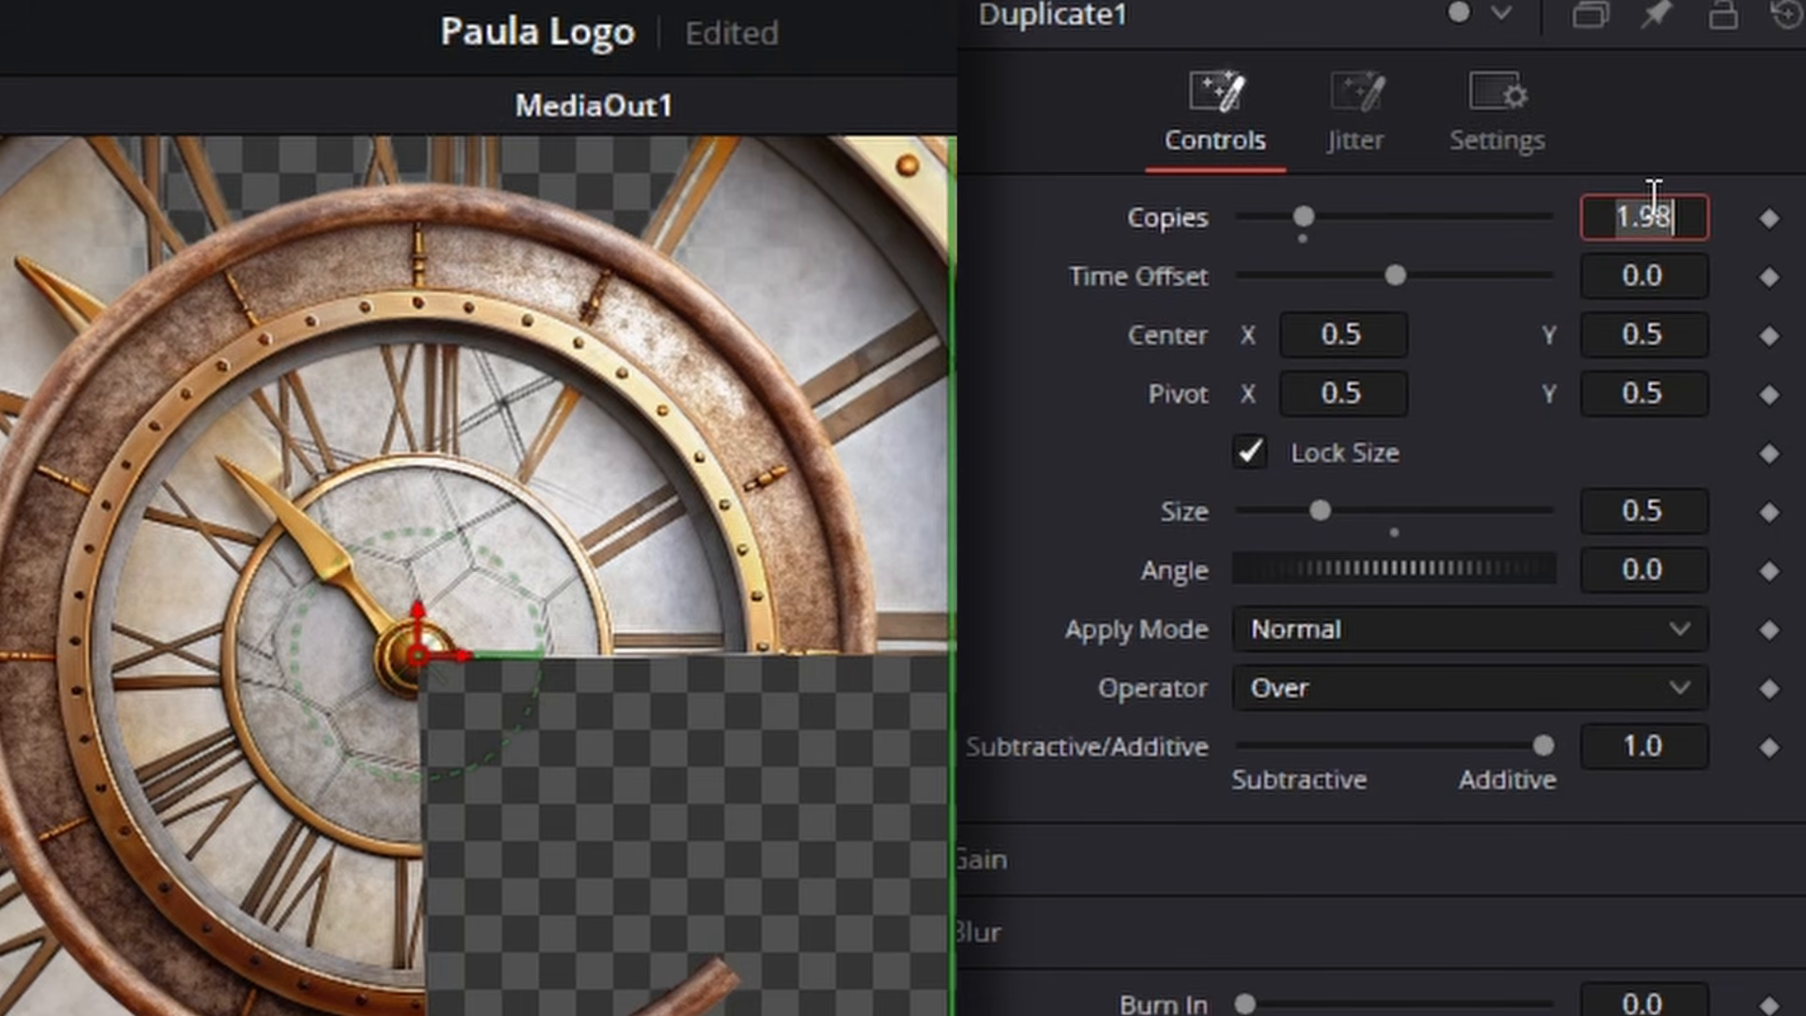
text(3)
key(Tab)
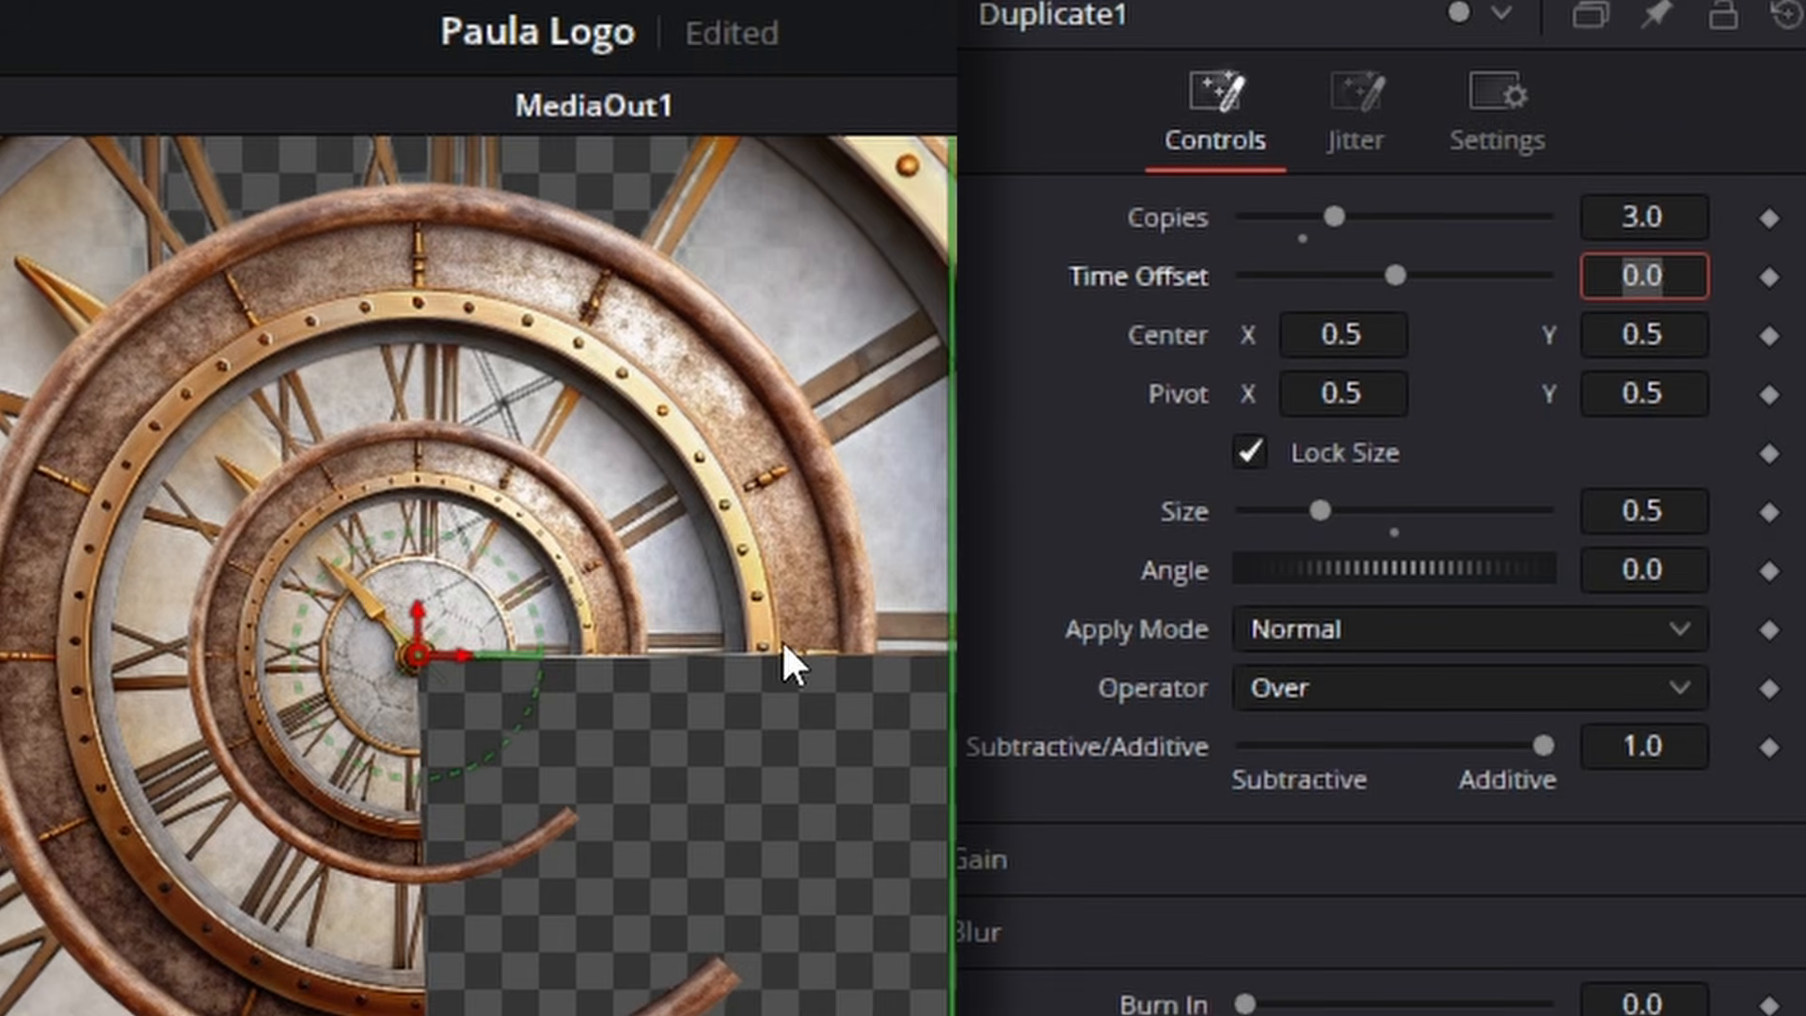
- Set the Duplicate node's Angle to 35 so each nested clock copy is rotated
scroll(779, 644, down, 3)
drag(777, 656, 725, 616)
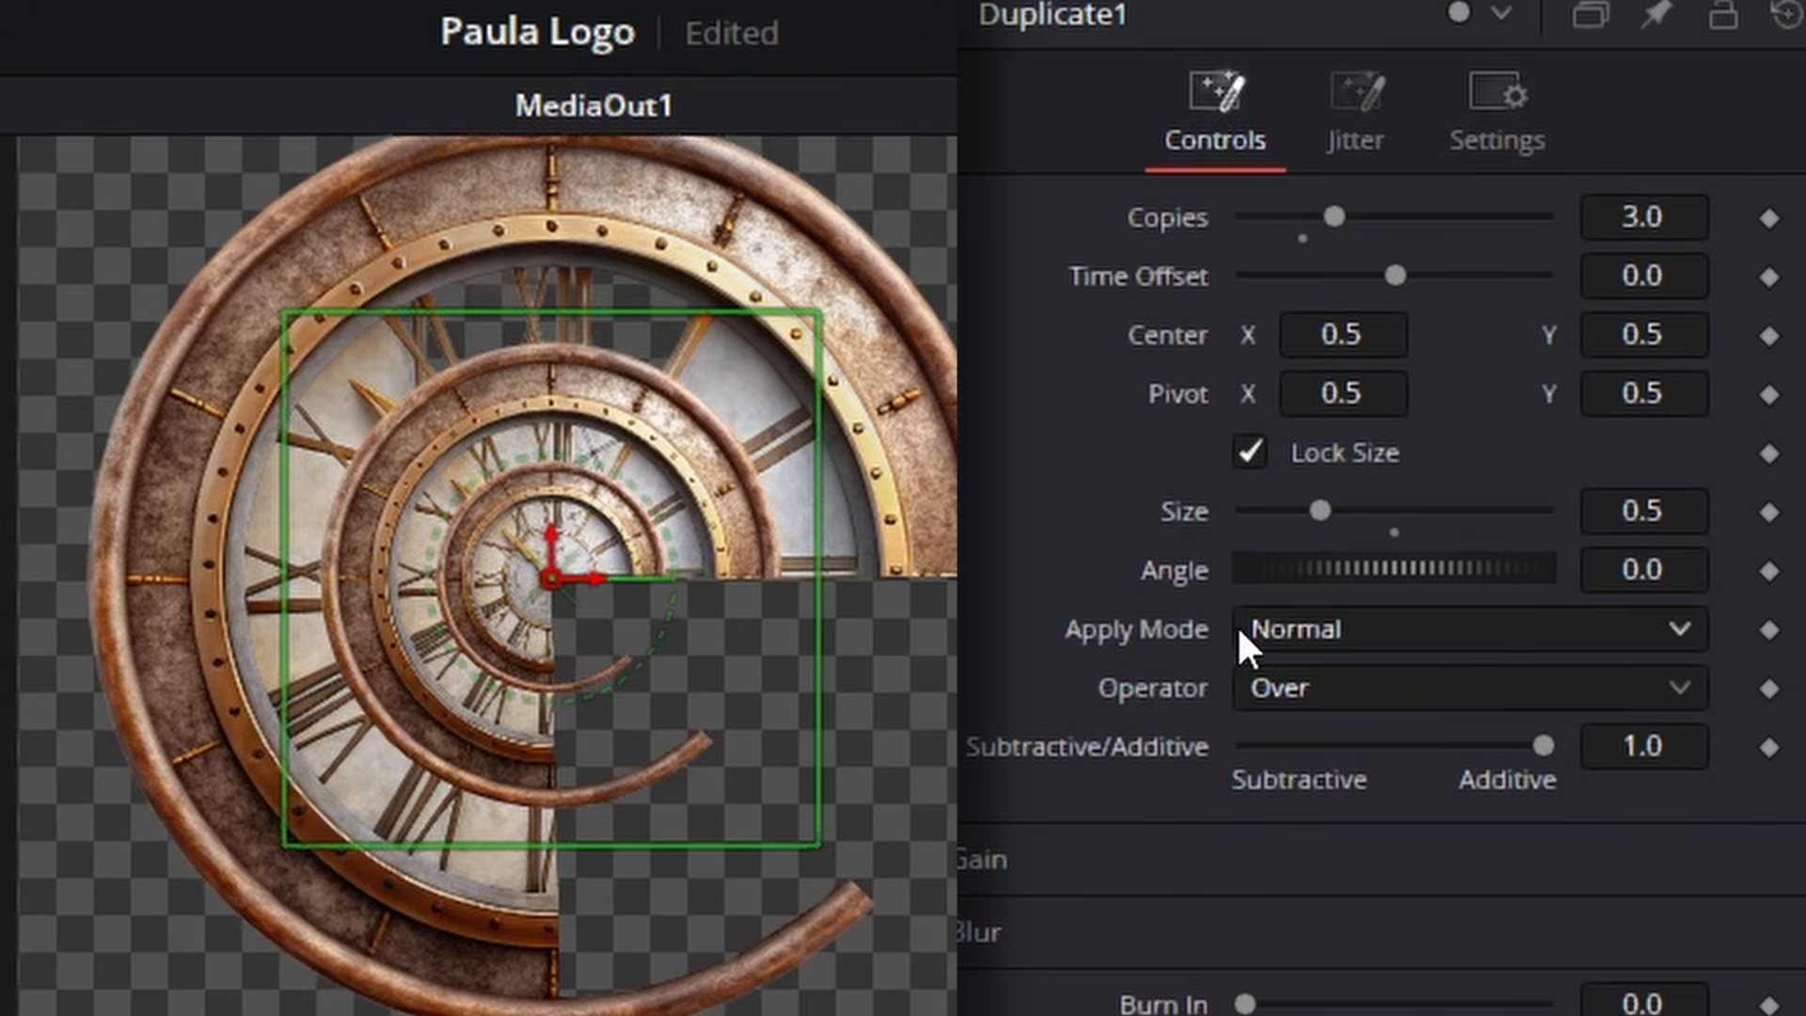
click(1655, 569)
text(35)
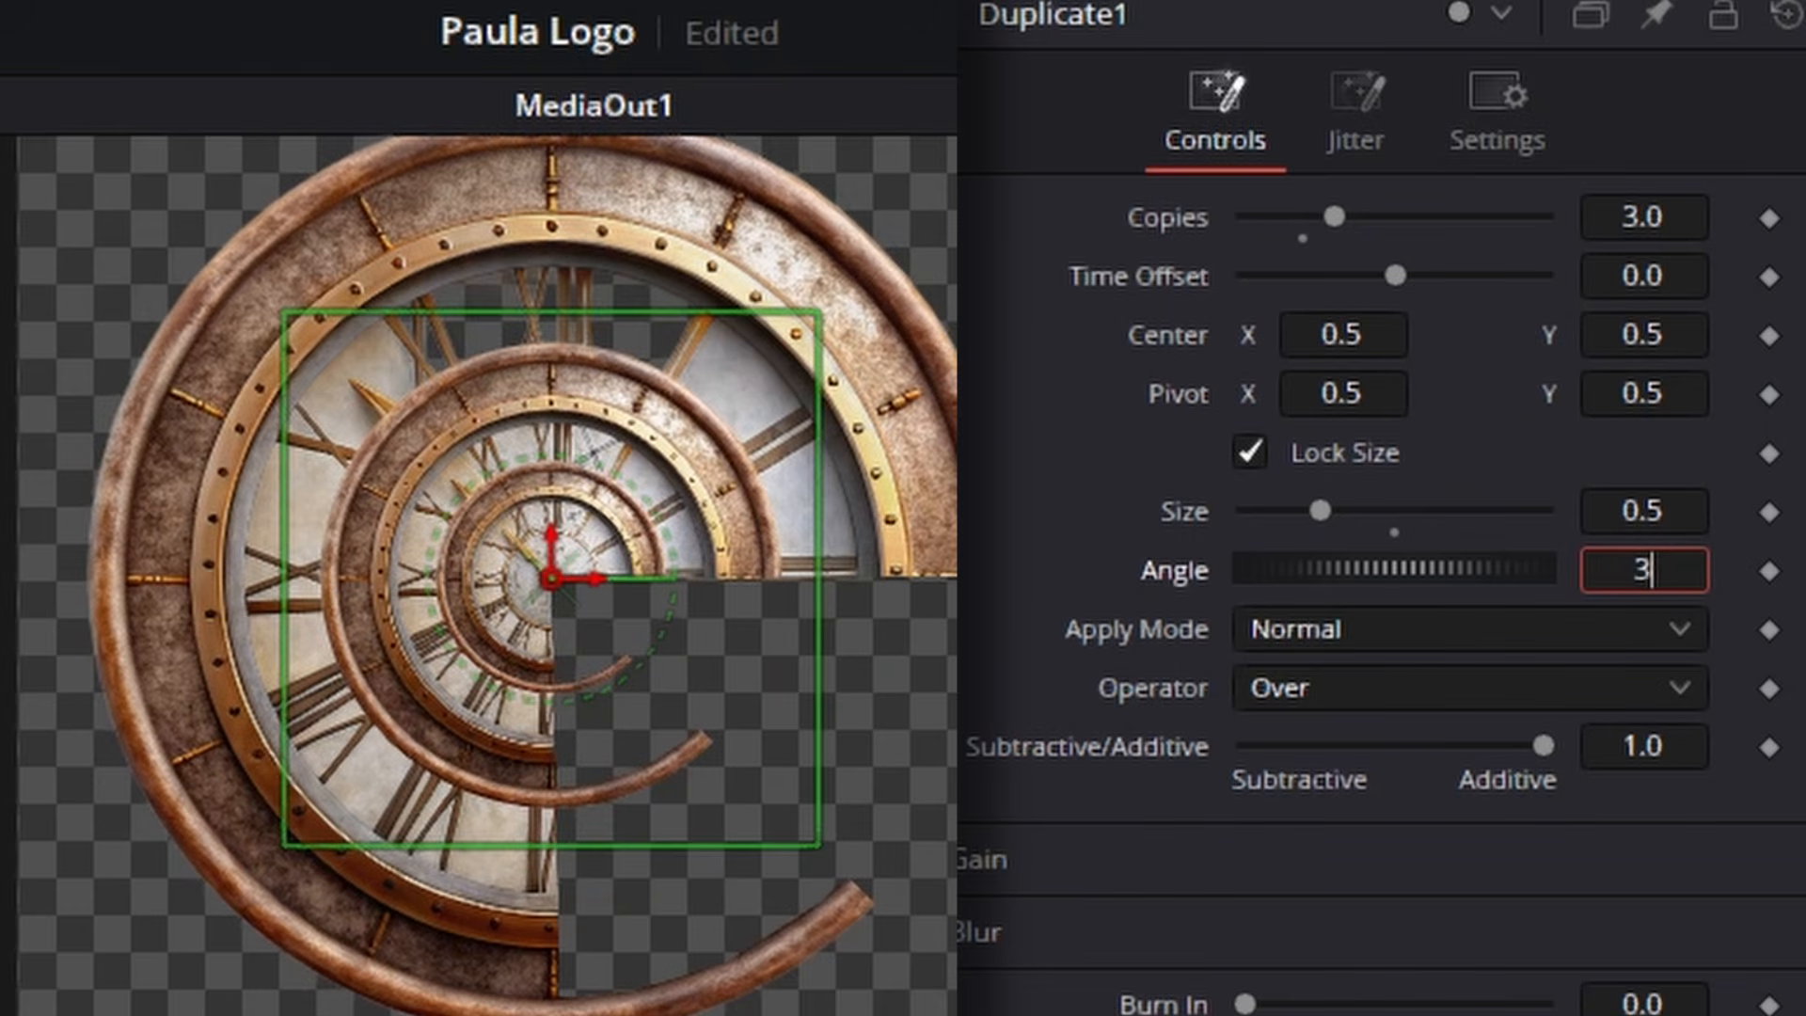
key(Tab)
drag(793, 696, 837, 711)
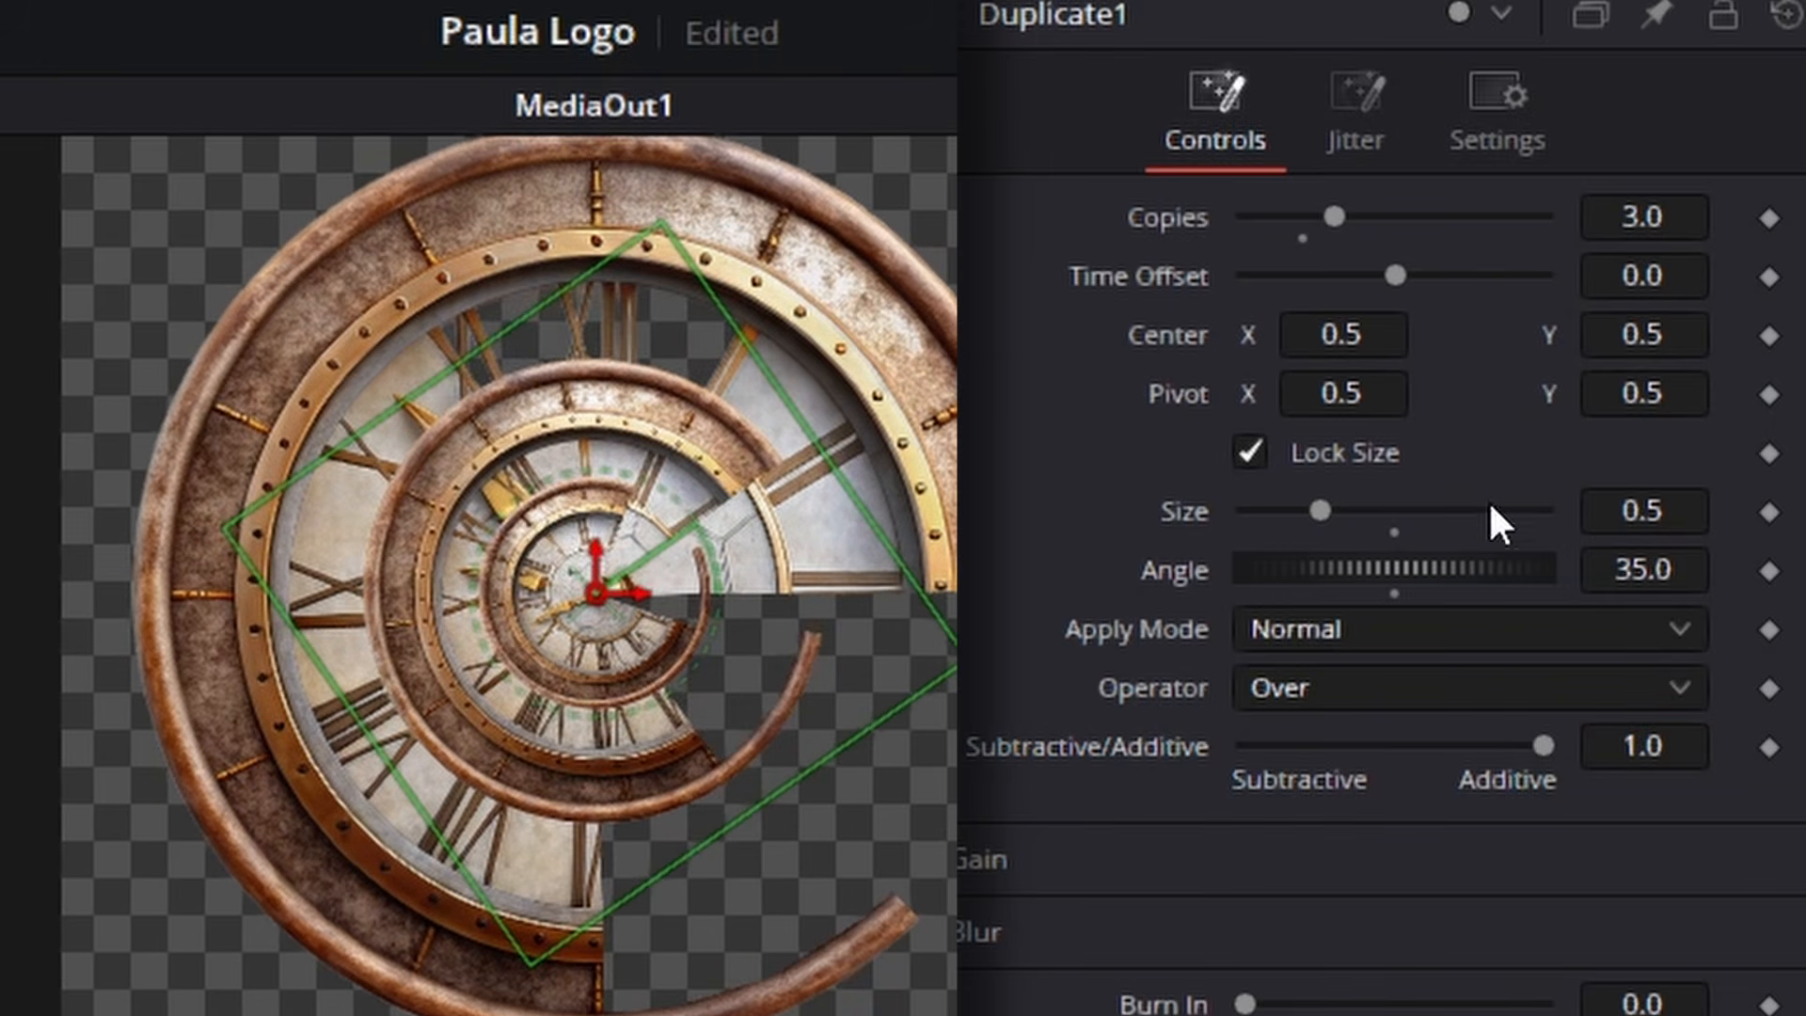
- Set the Duplicate node's Size to 0.8 and keyframe it at frame 0
click(1624, 510)
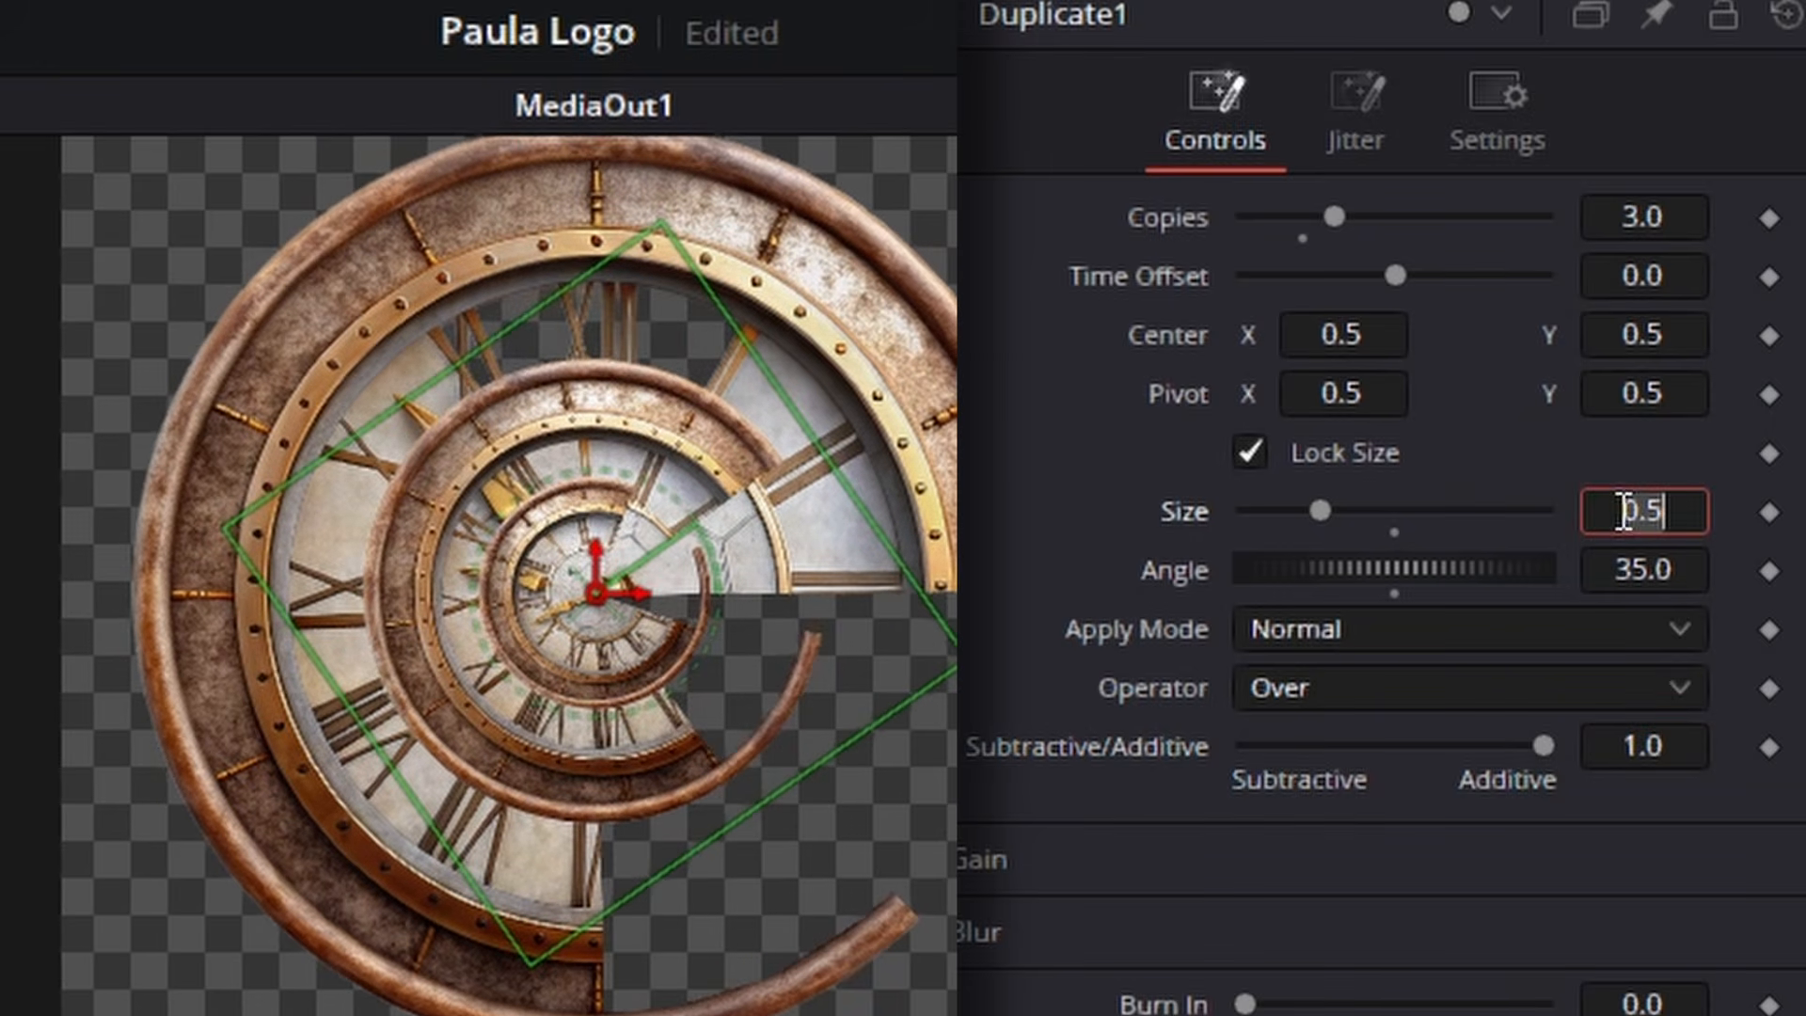
key(BackSpace)
text(.8)
key(Tab)
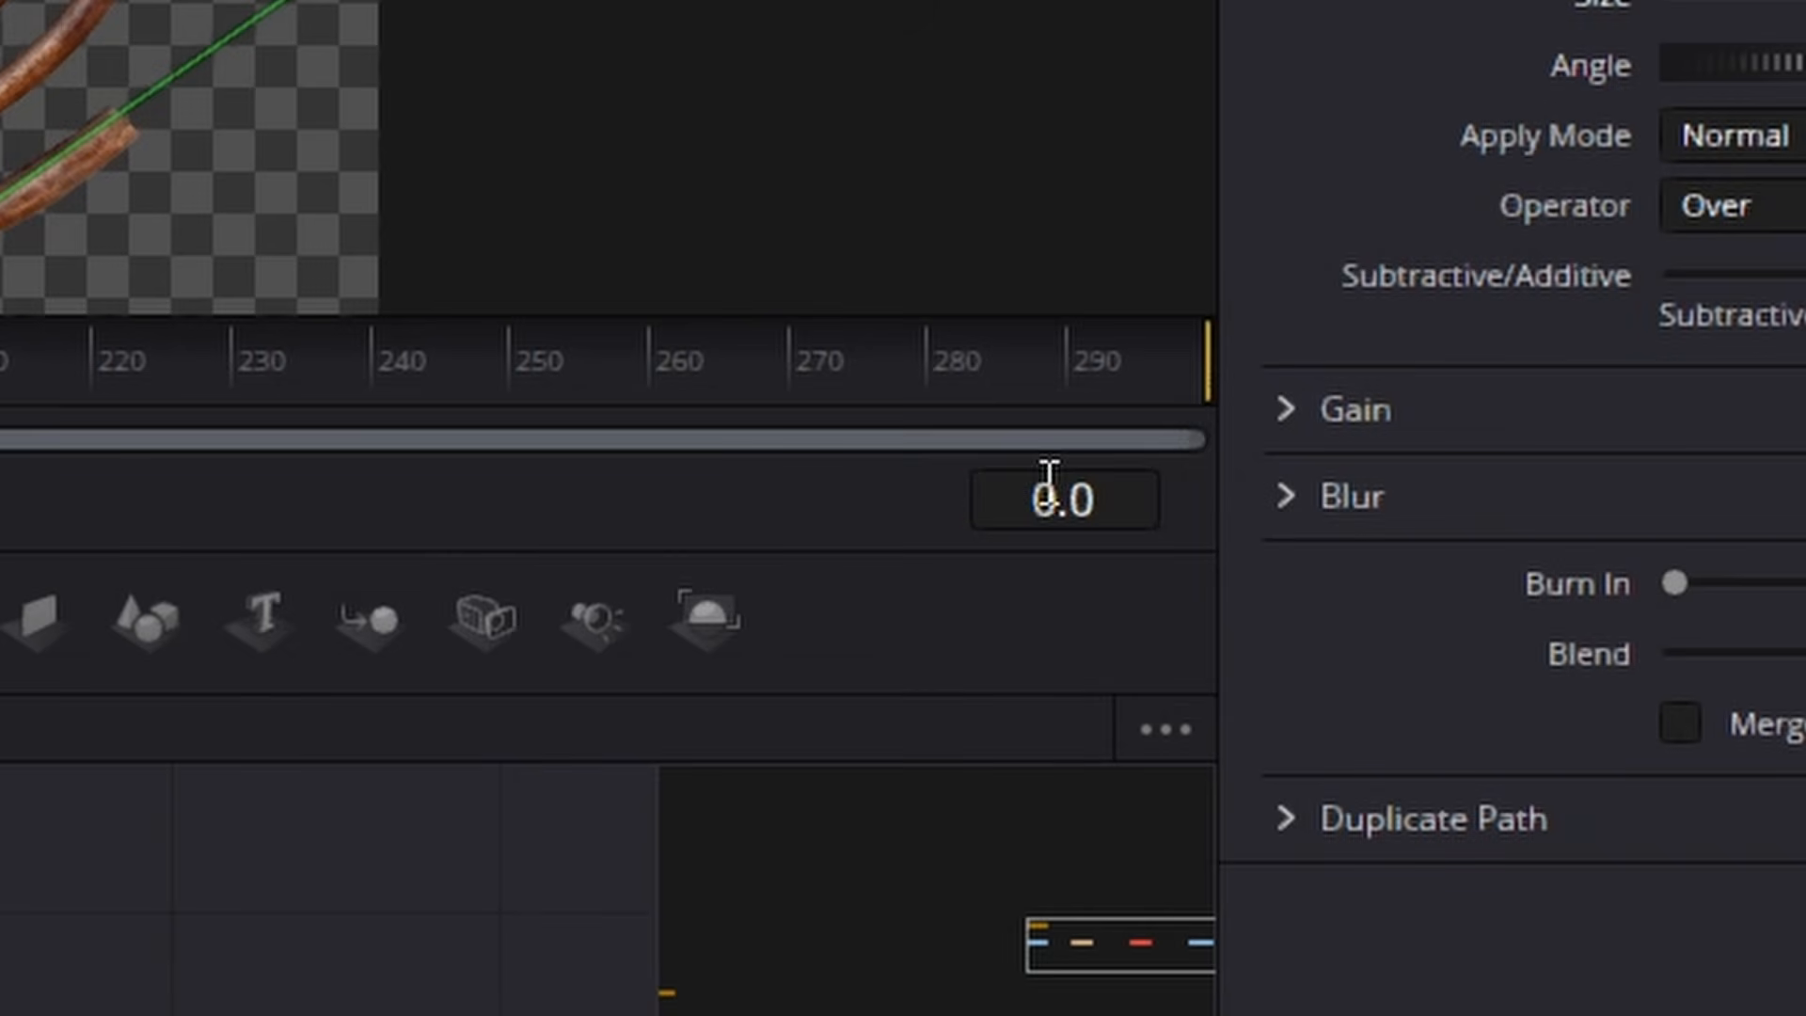
- Keyframe the Duplicate node's Size at 0.2 on frame 60
click(1048, 473)
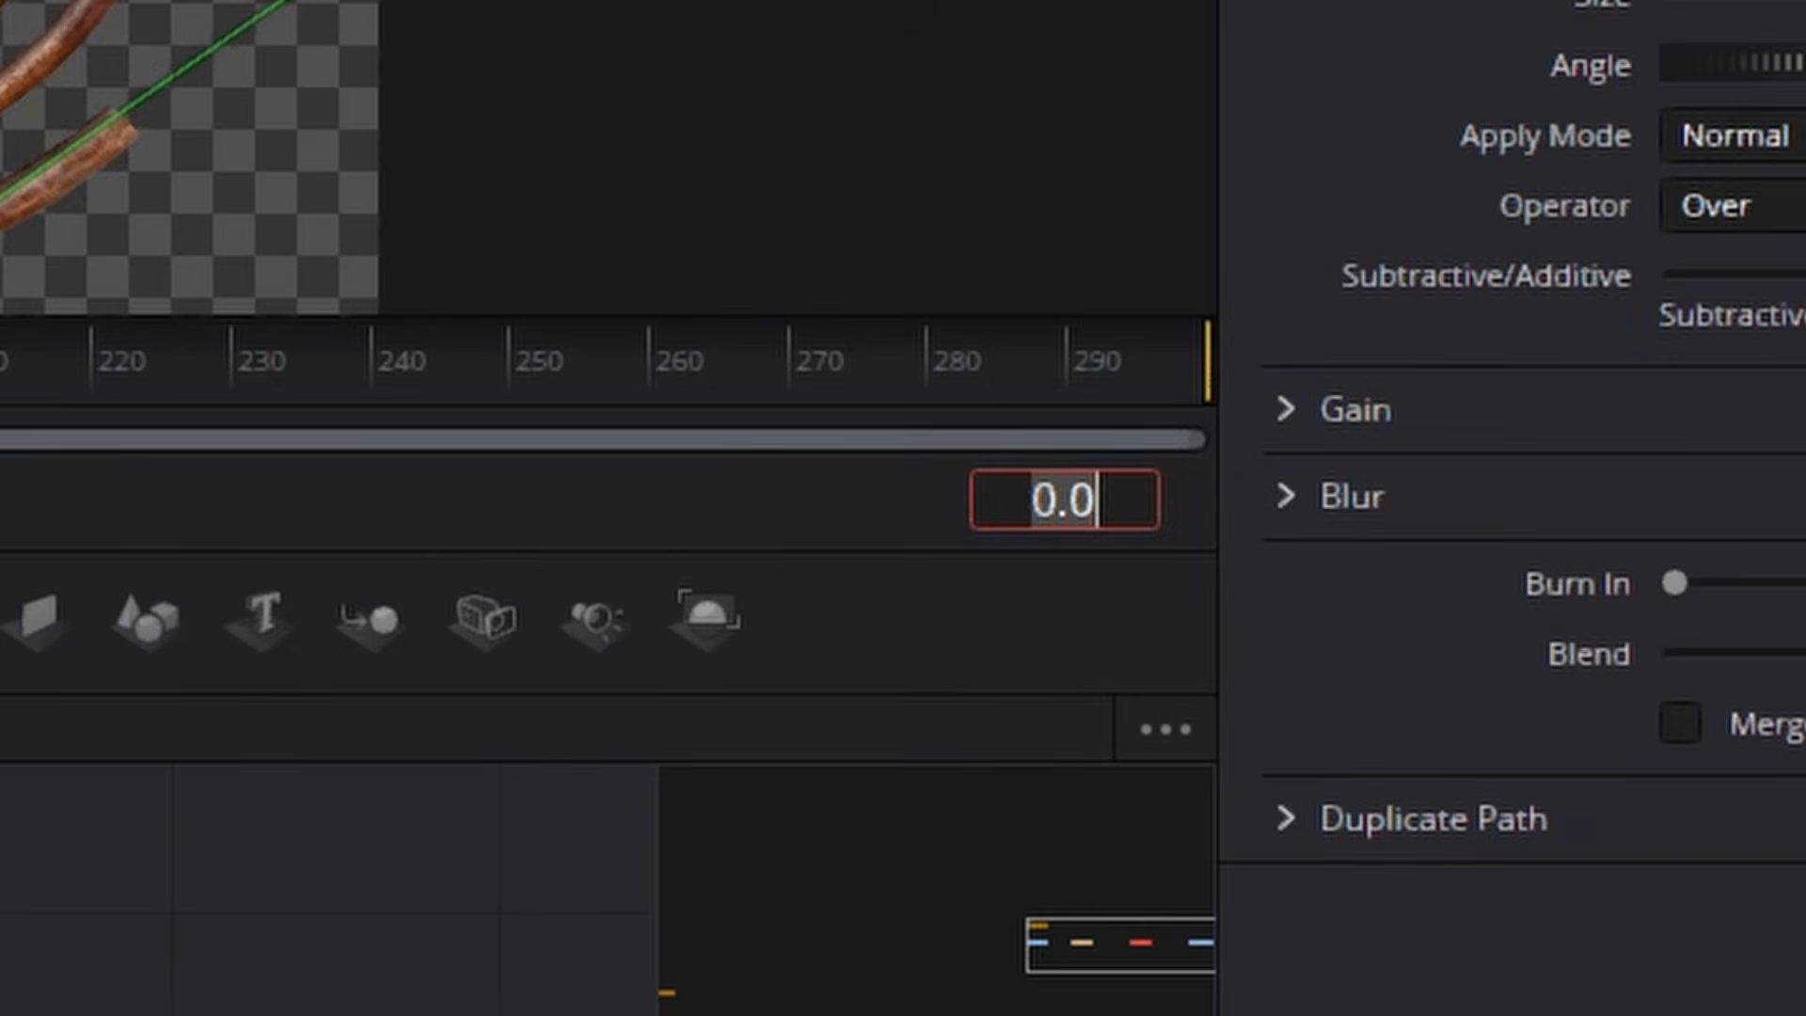
text(60)
key(Return)
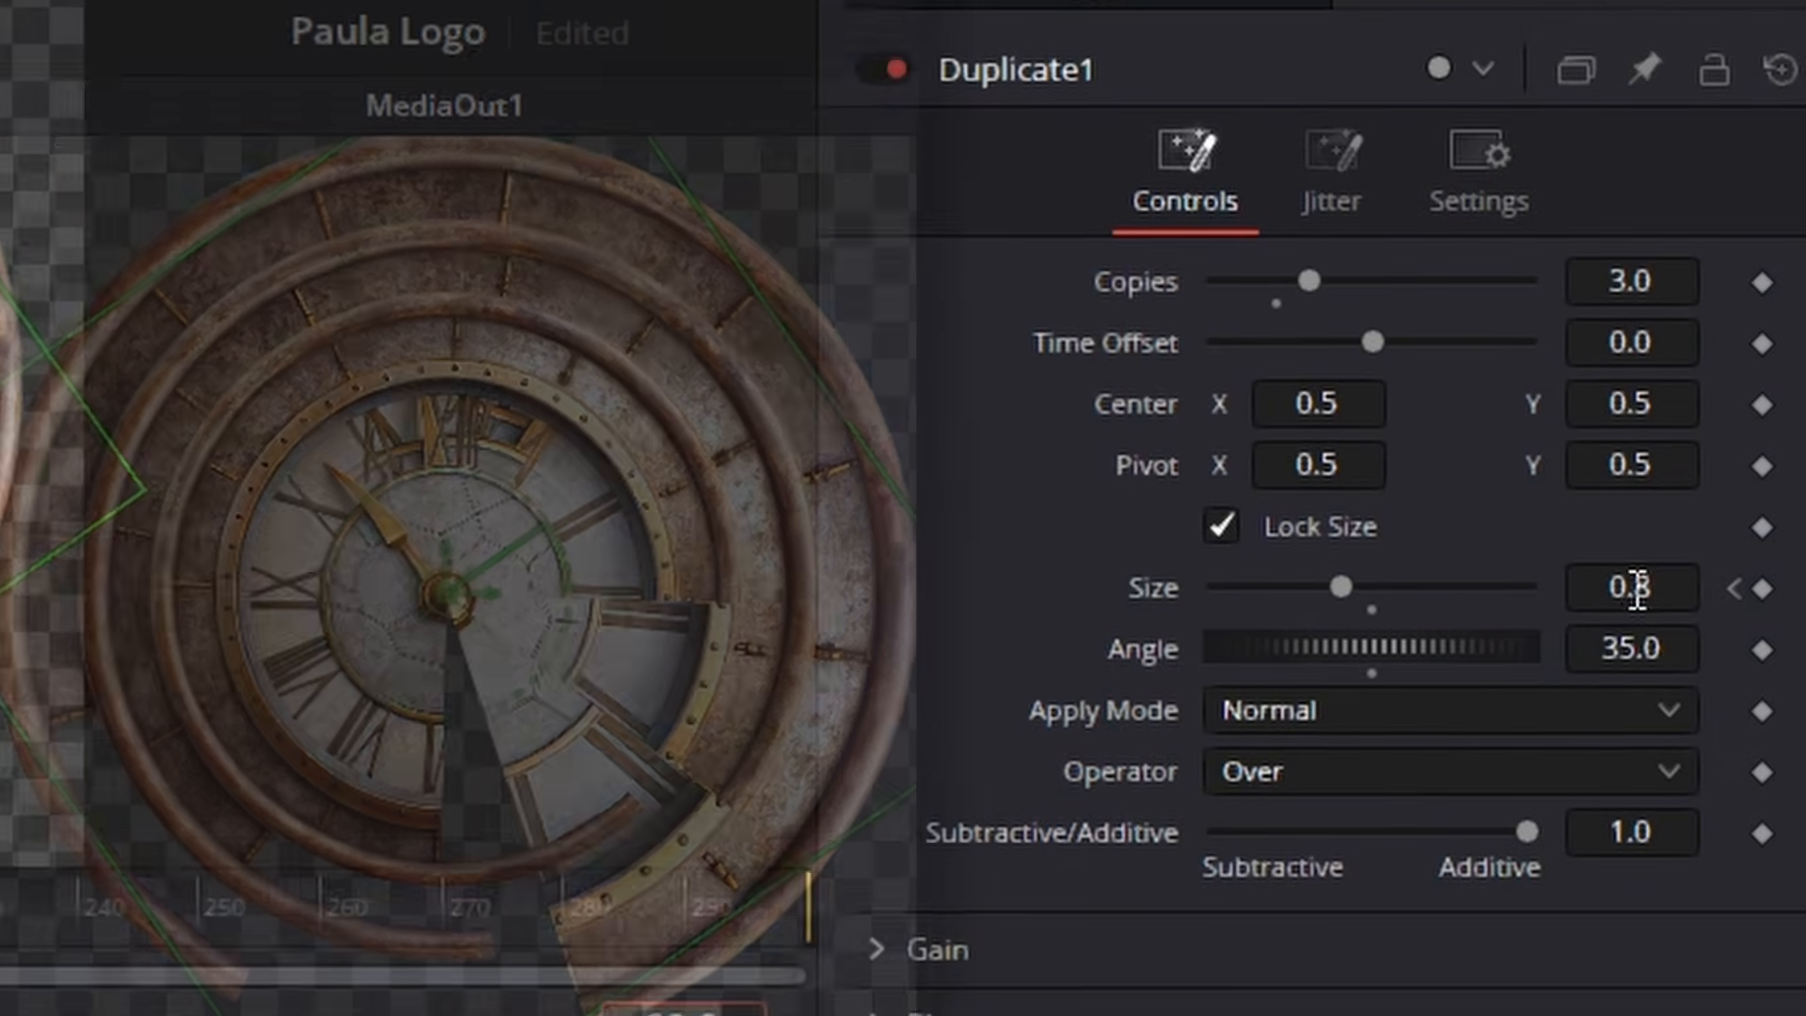
click(1633, 594)
text(.2)
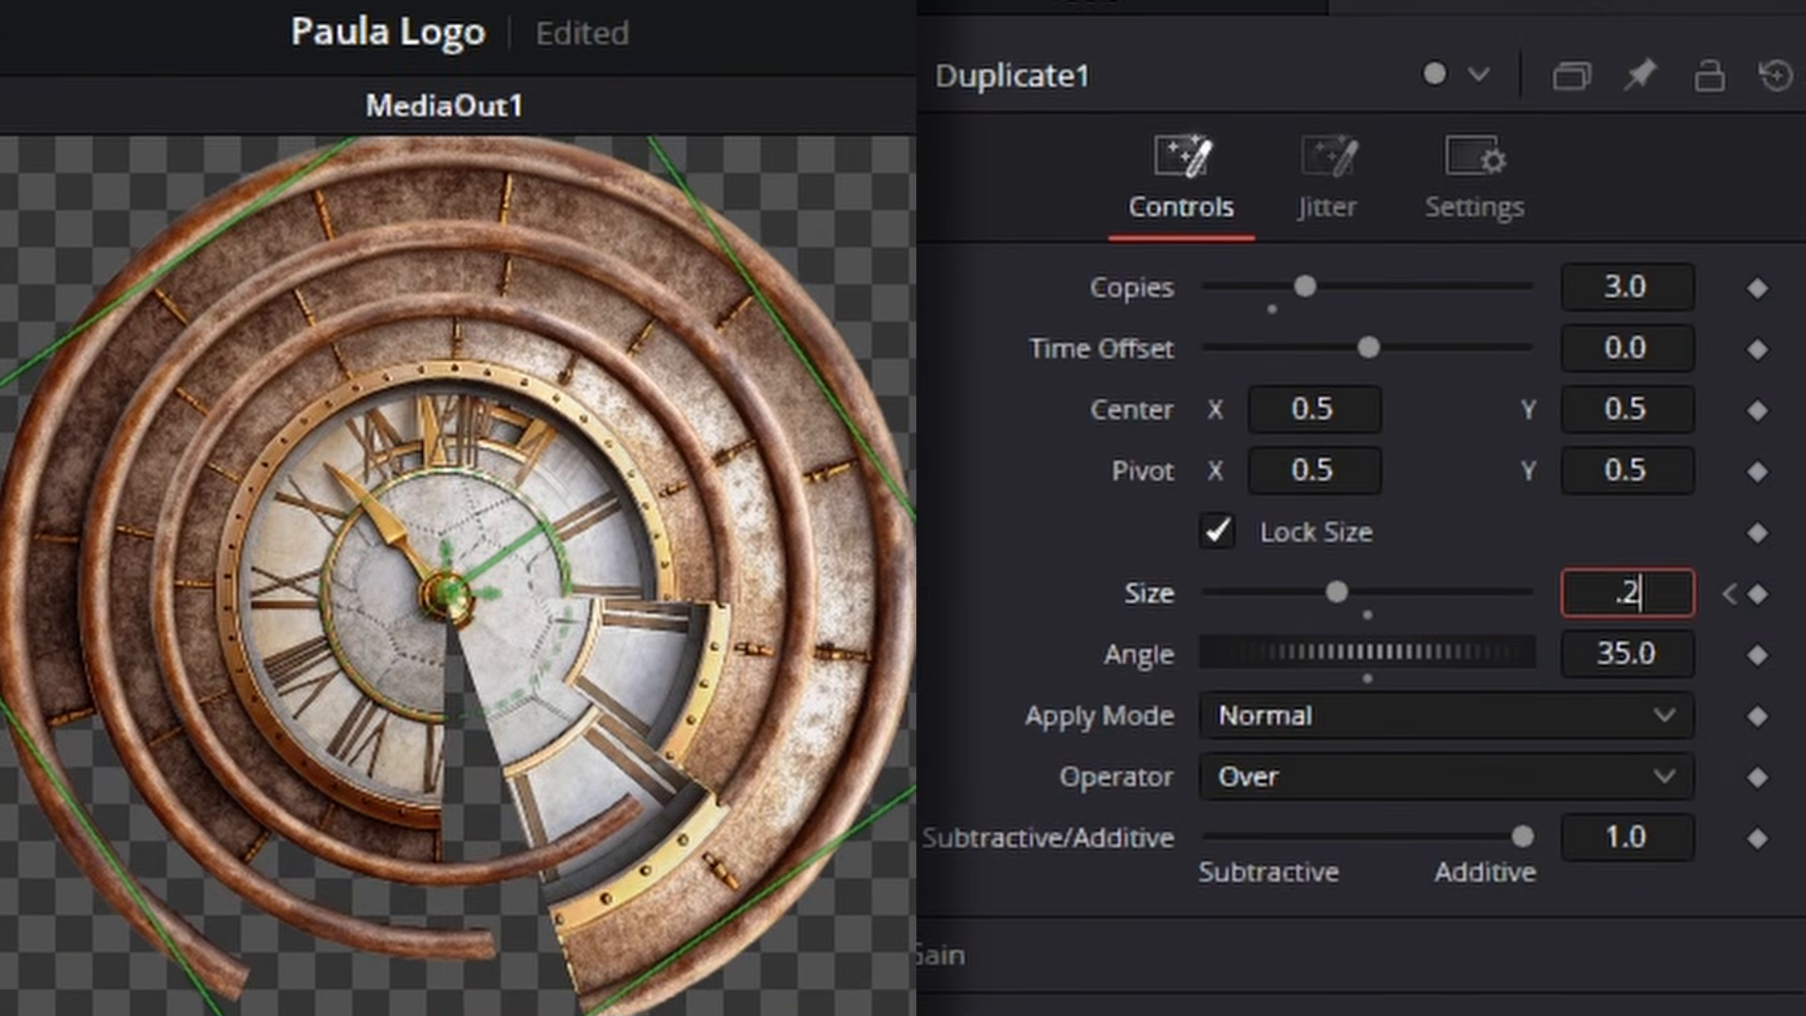
key(Tab)
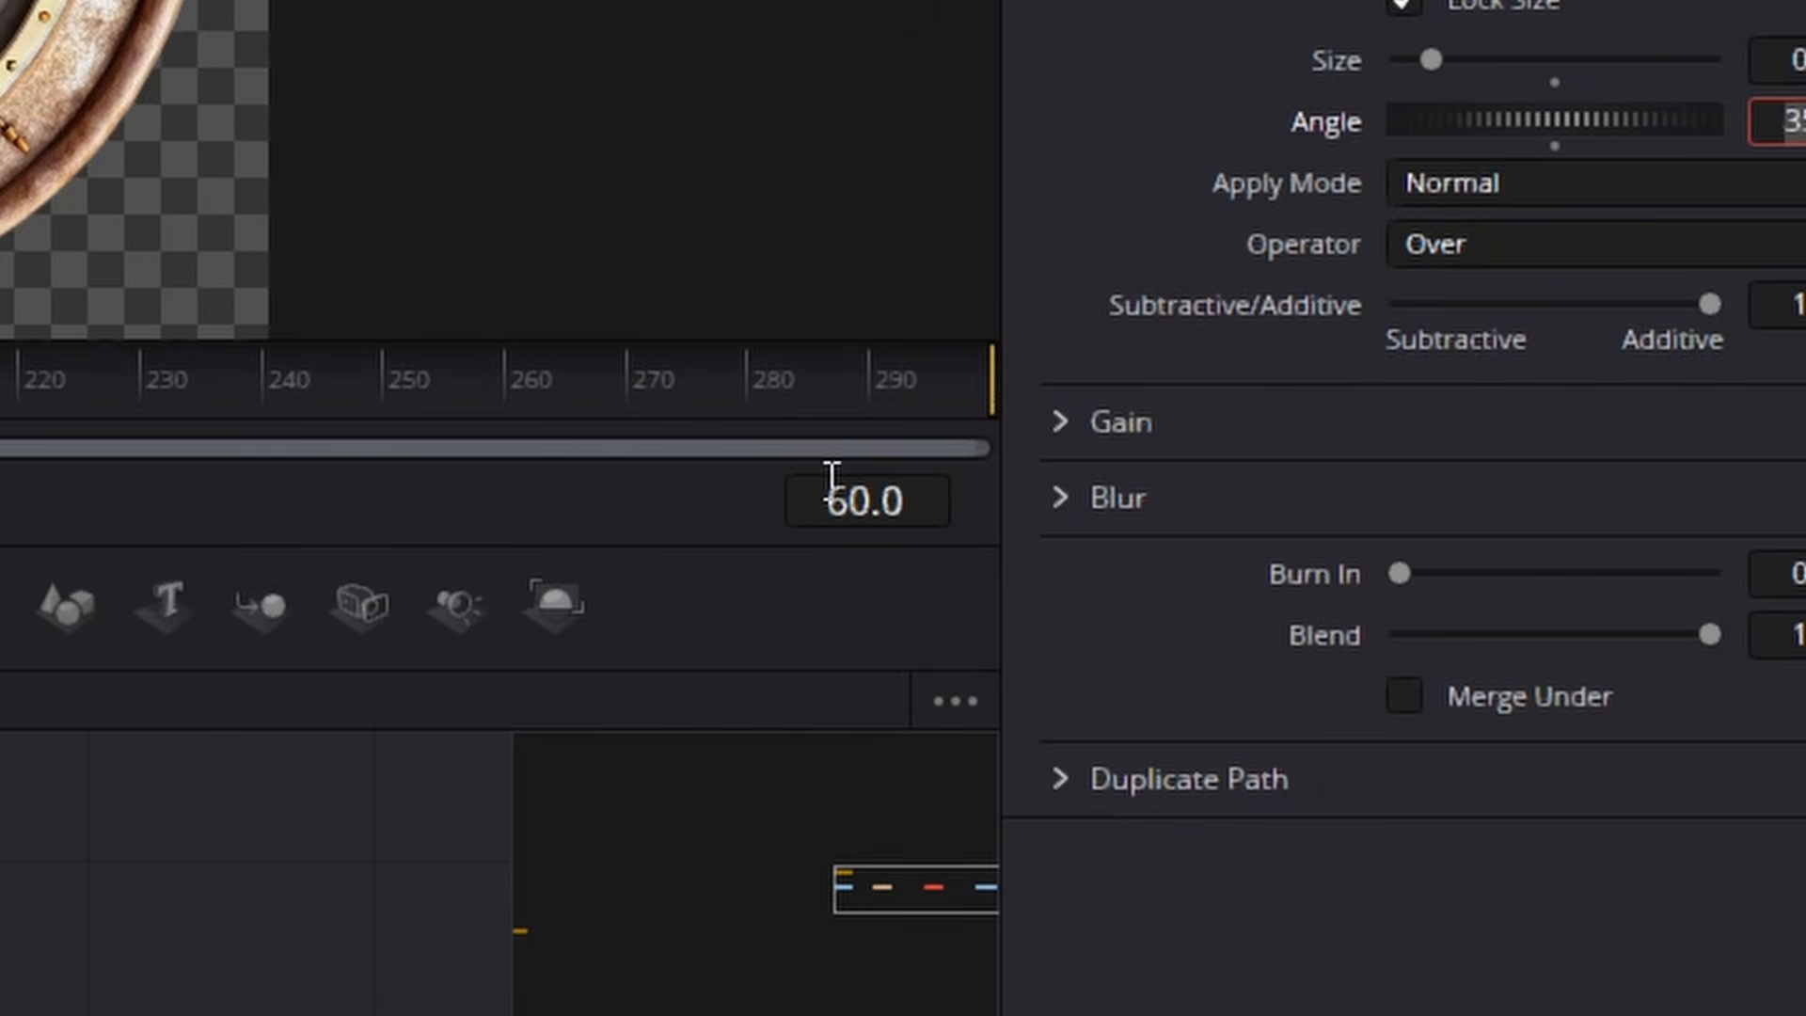
- Keyframe the Duplicate node's Size at 0.8 on frame 100
double_click(866, 503)
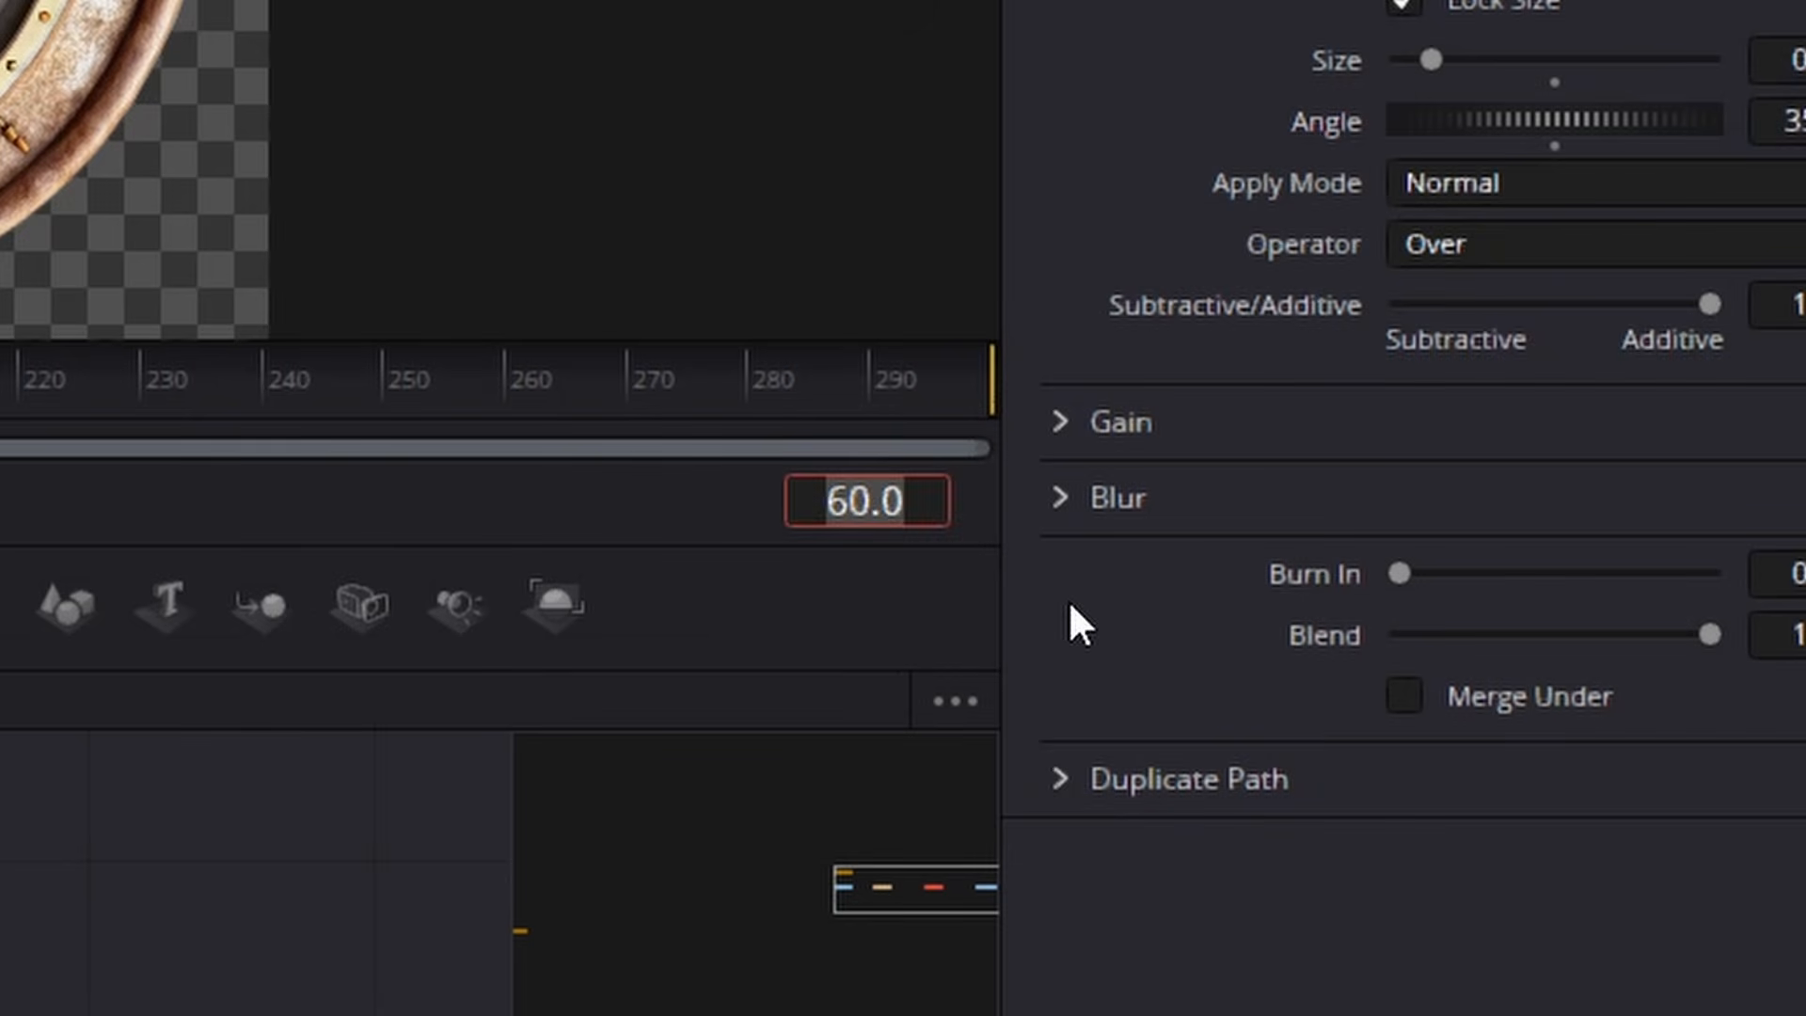
text(100)
key(Return)
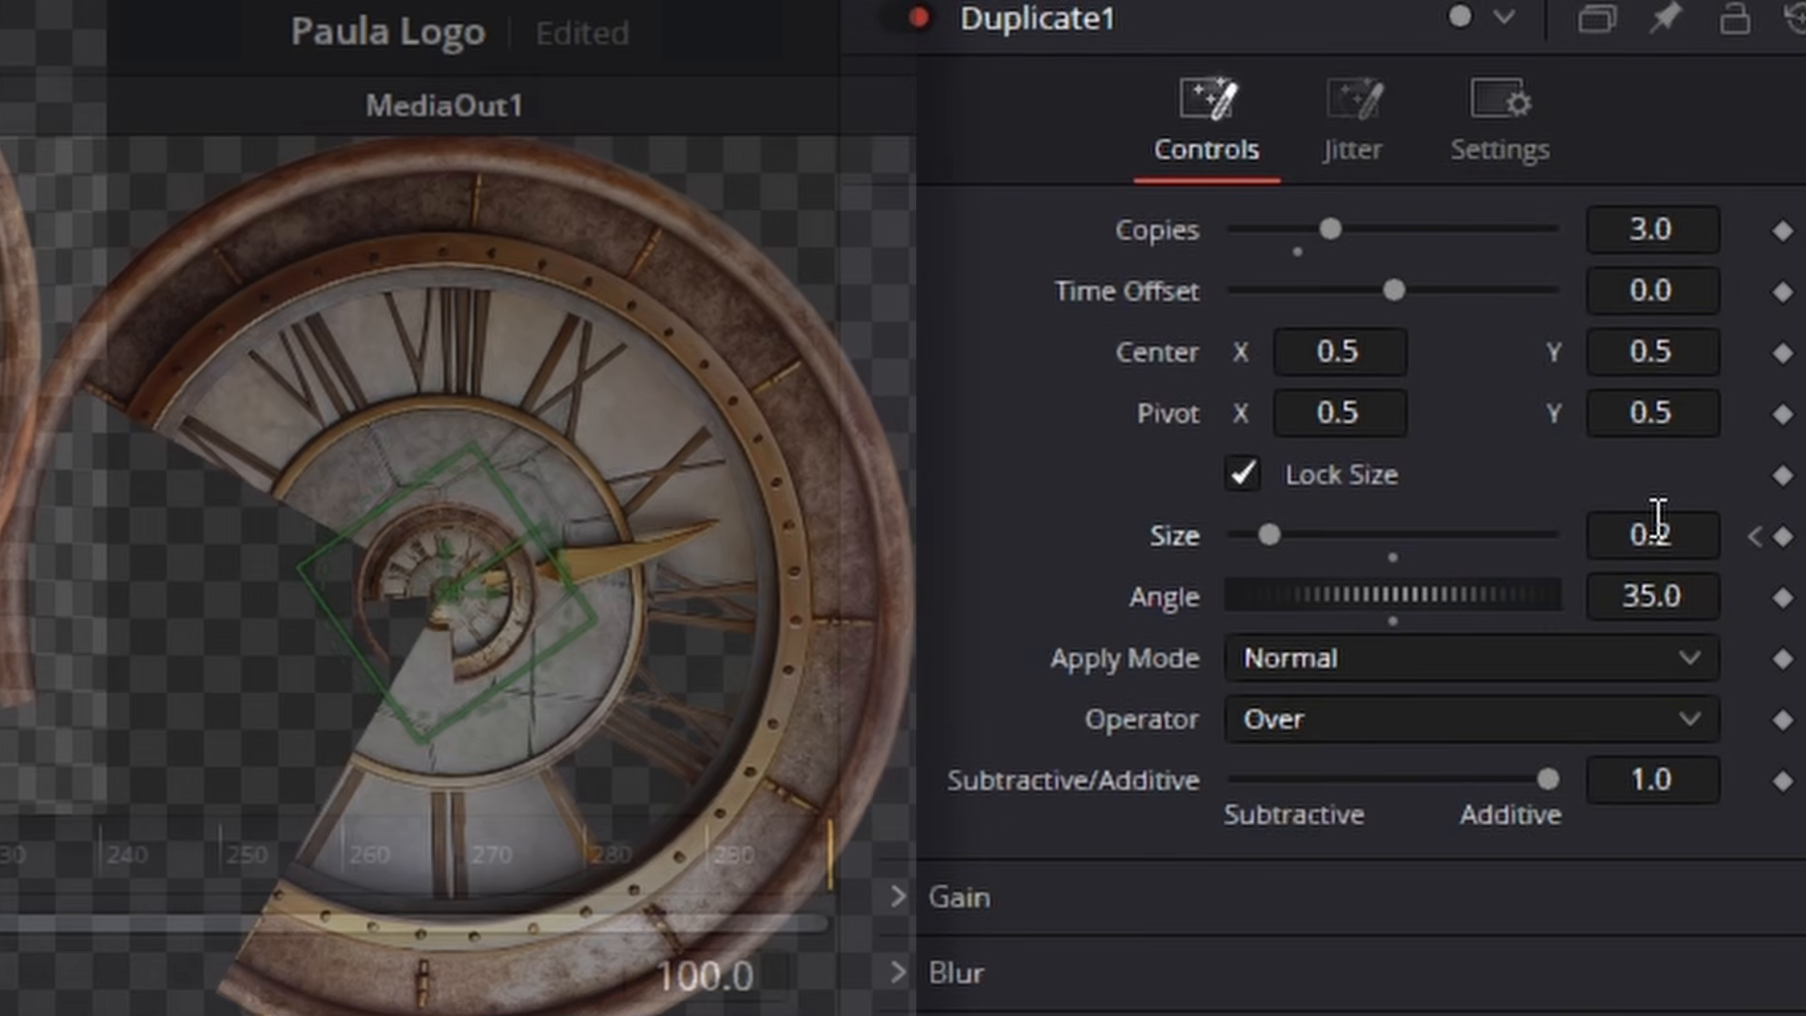
double_click(1651, 284)
text(.)
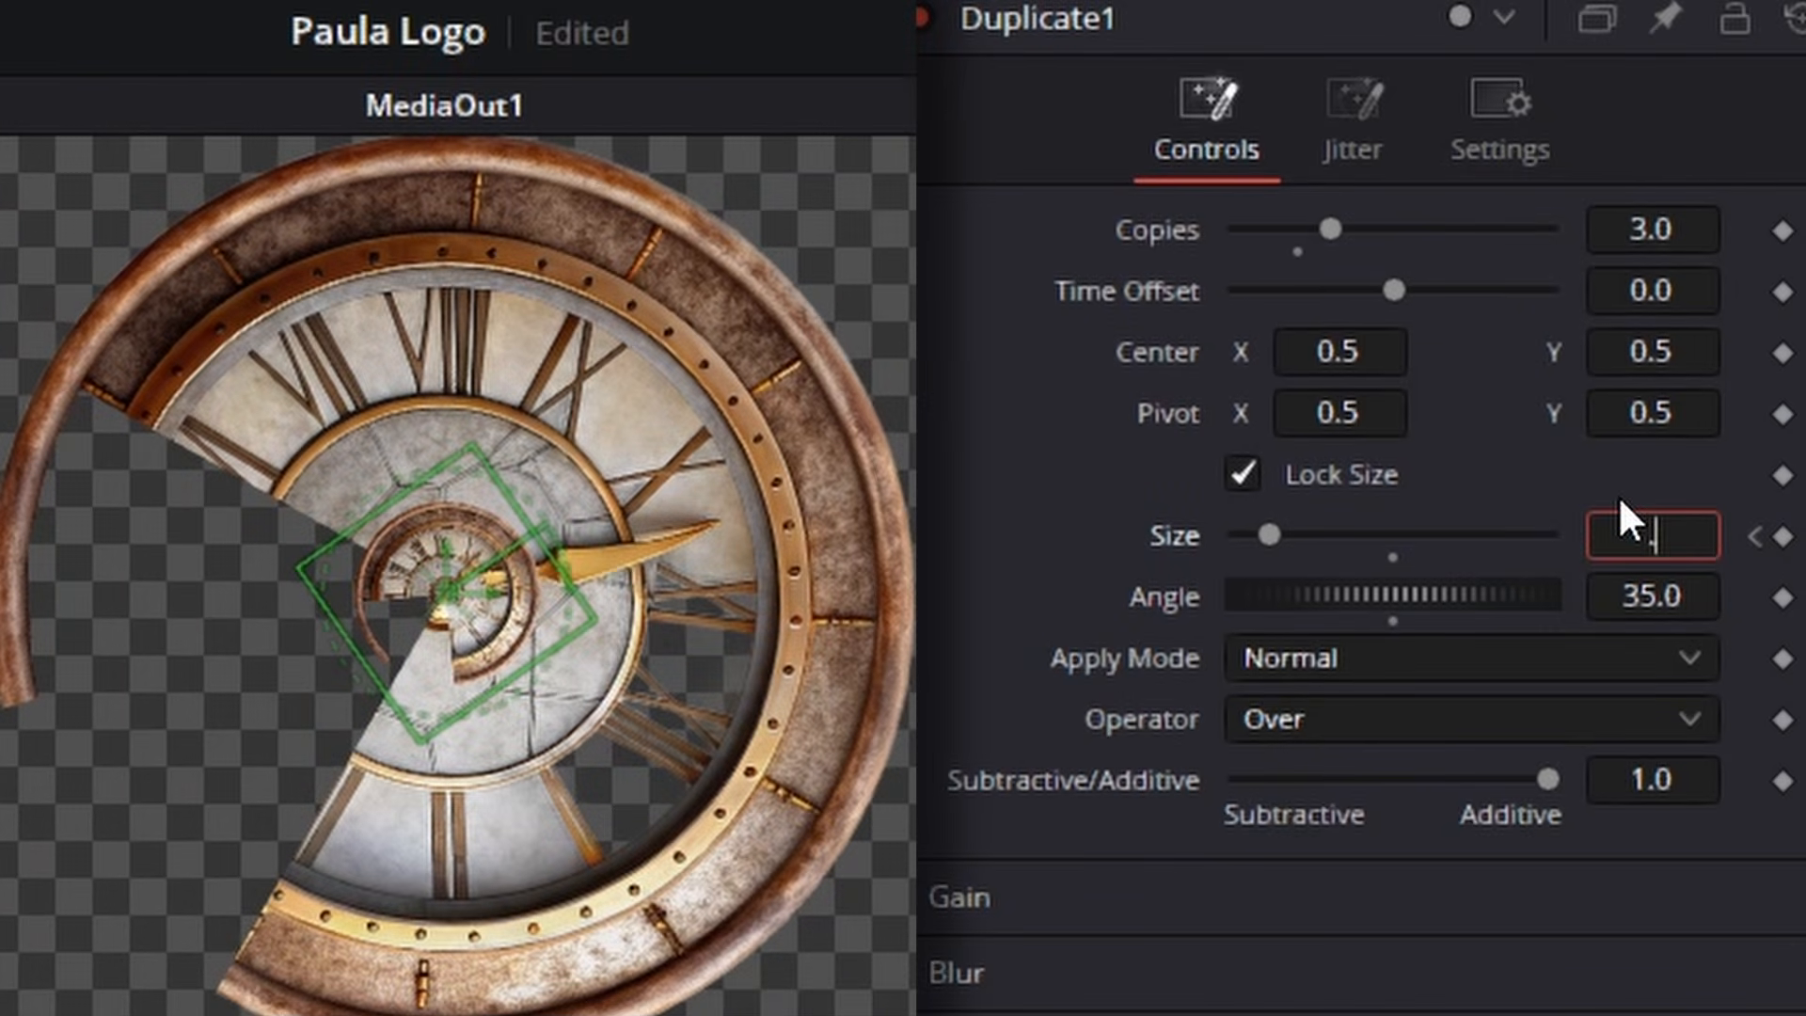
text(8)
key(Tab)
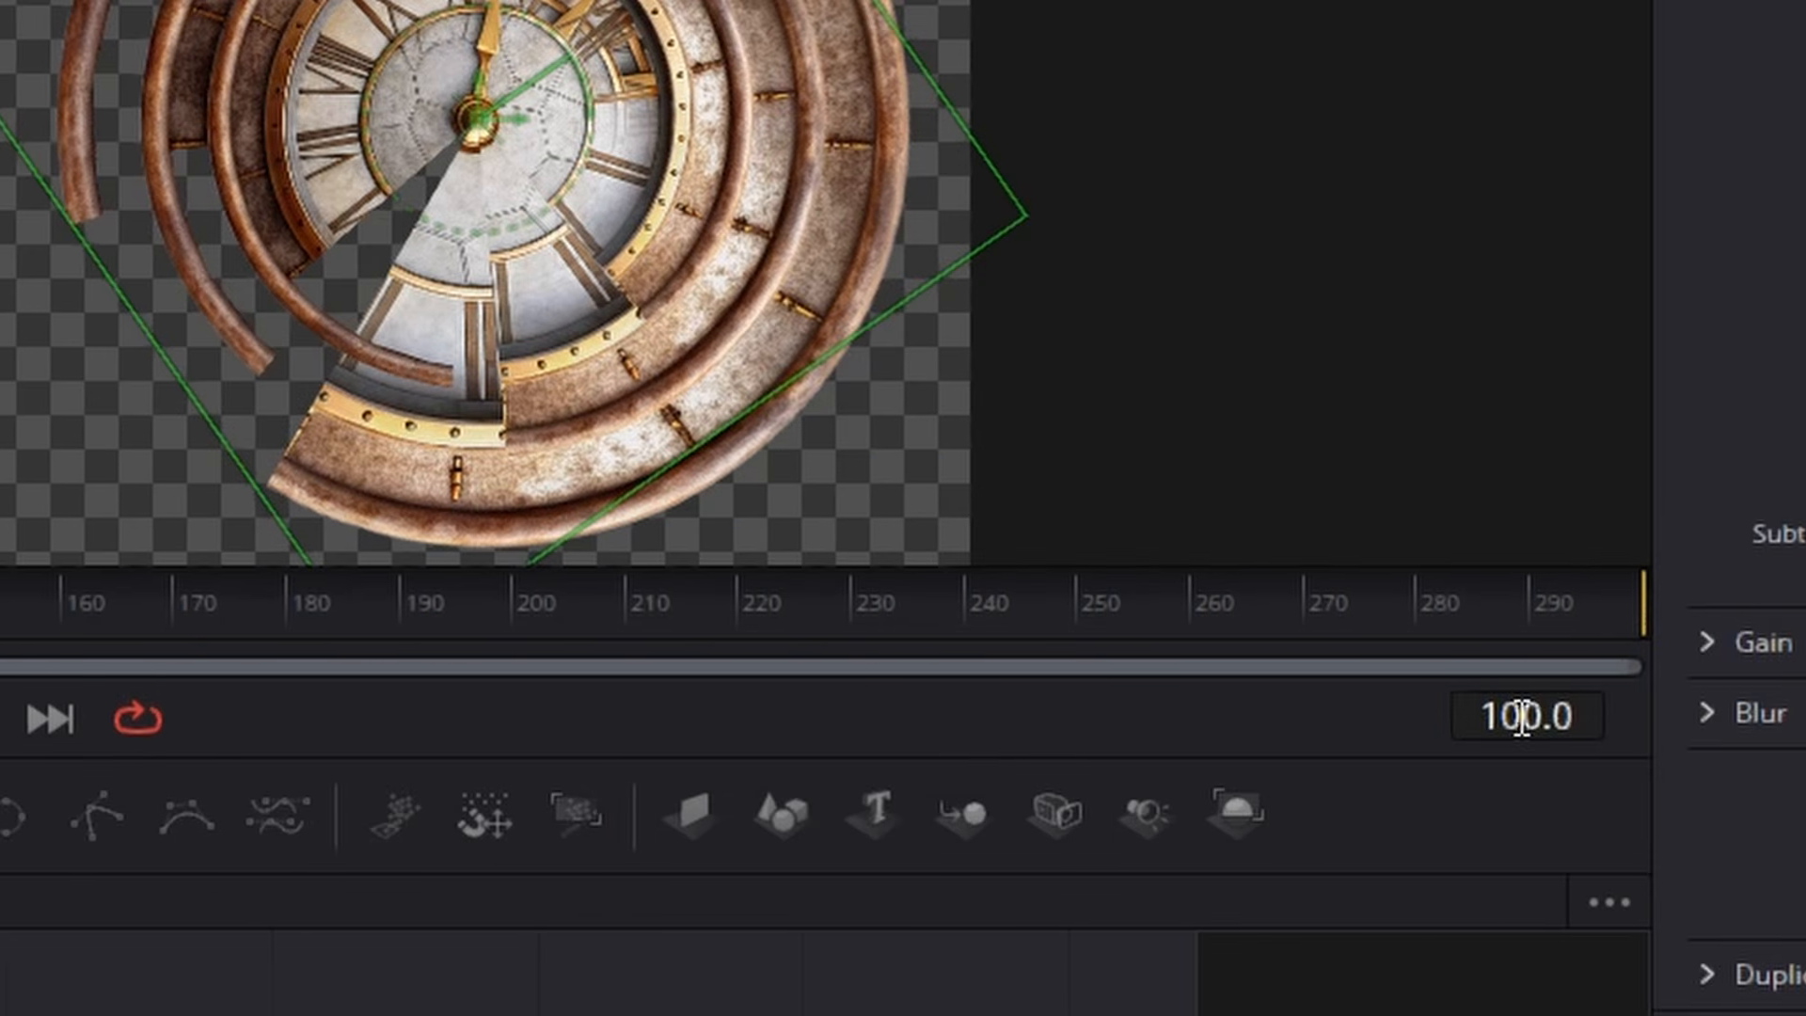
- Keyframe the Duplicate node's Size at 0.6 on frame 140
double_click(1412, 717)
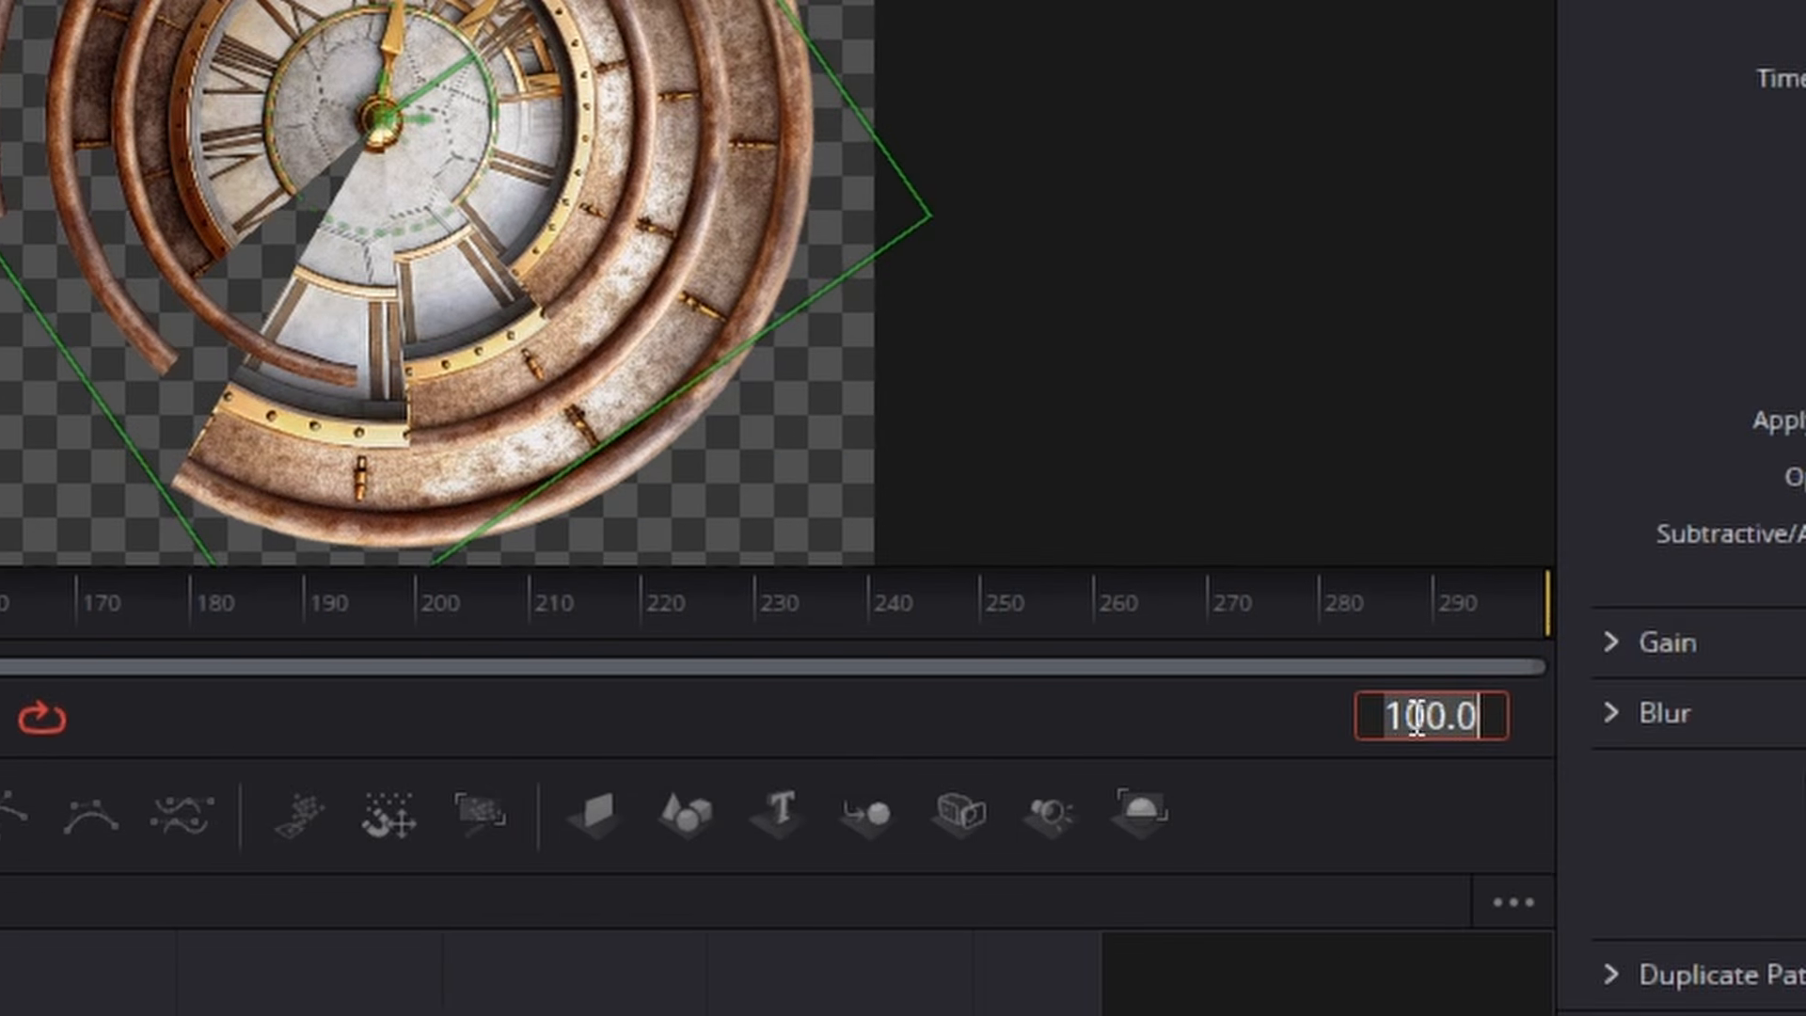
text(140)
key(Return)
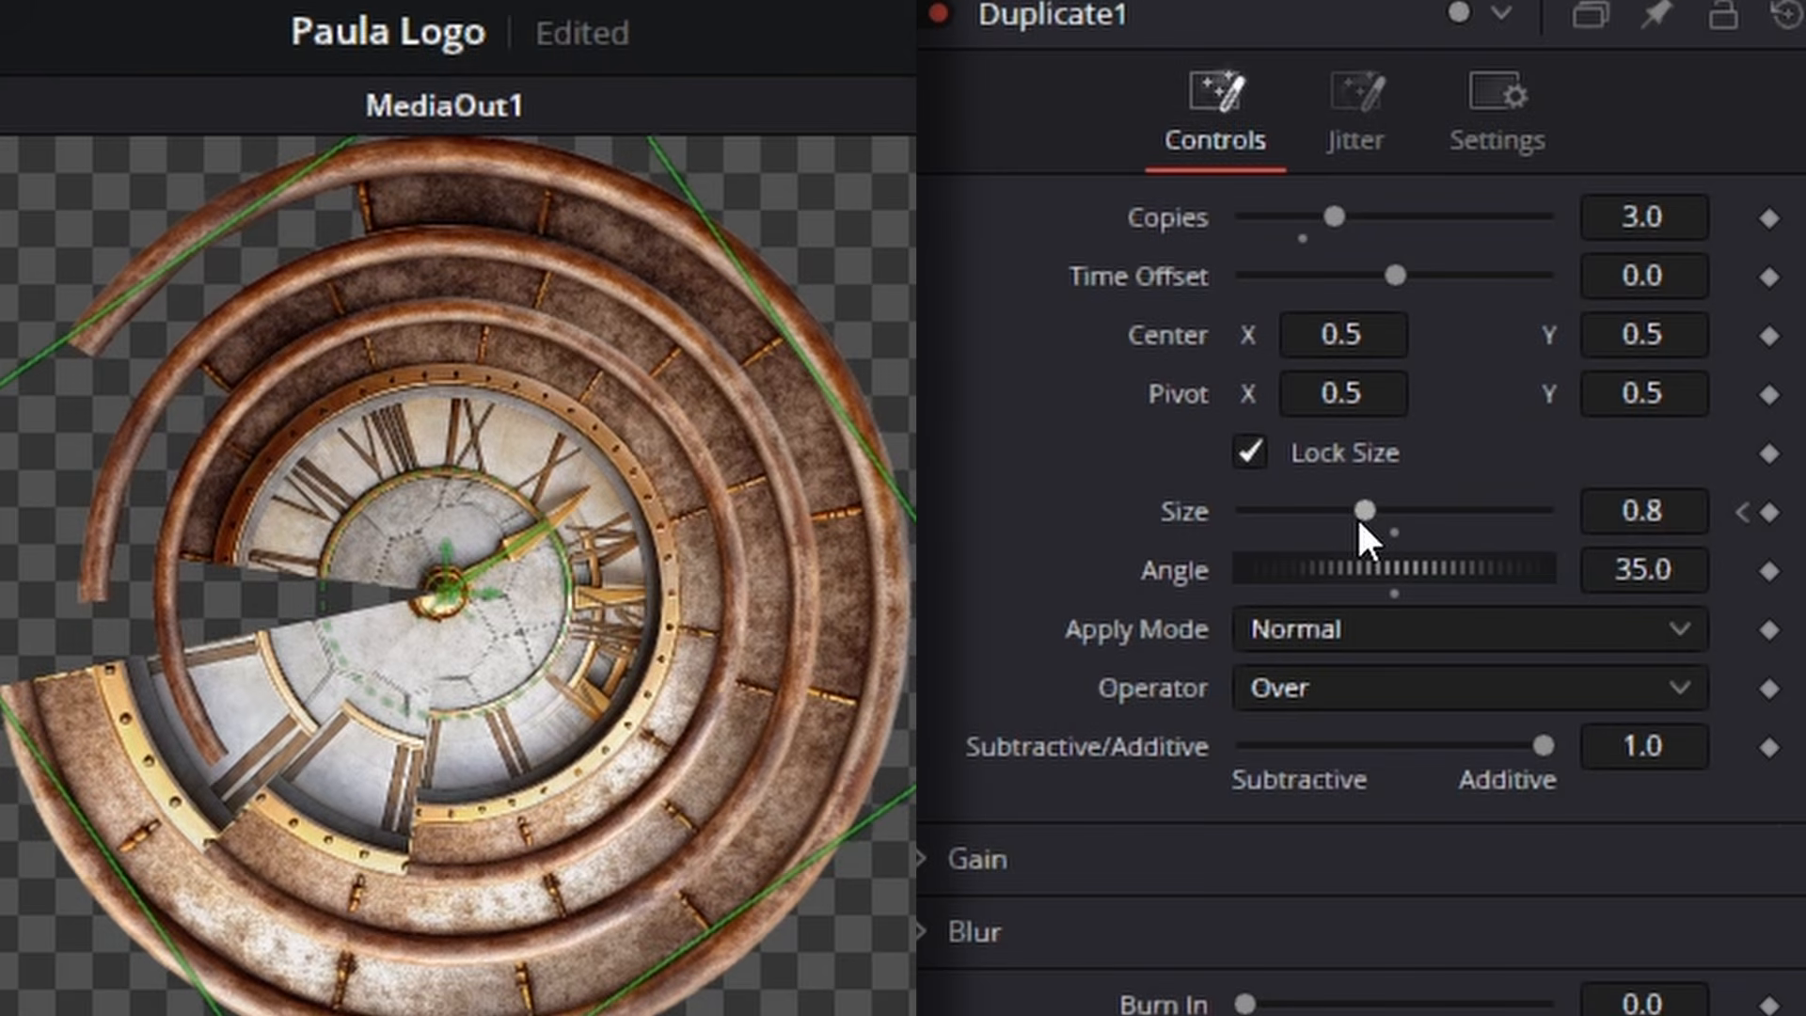
click(1596, 507)
text(.6)
key(Tab)
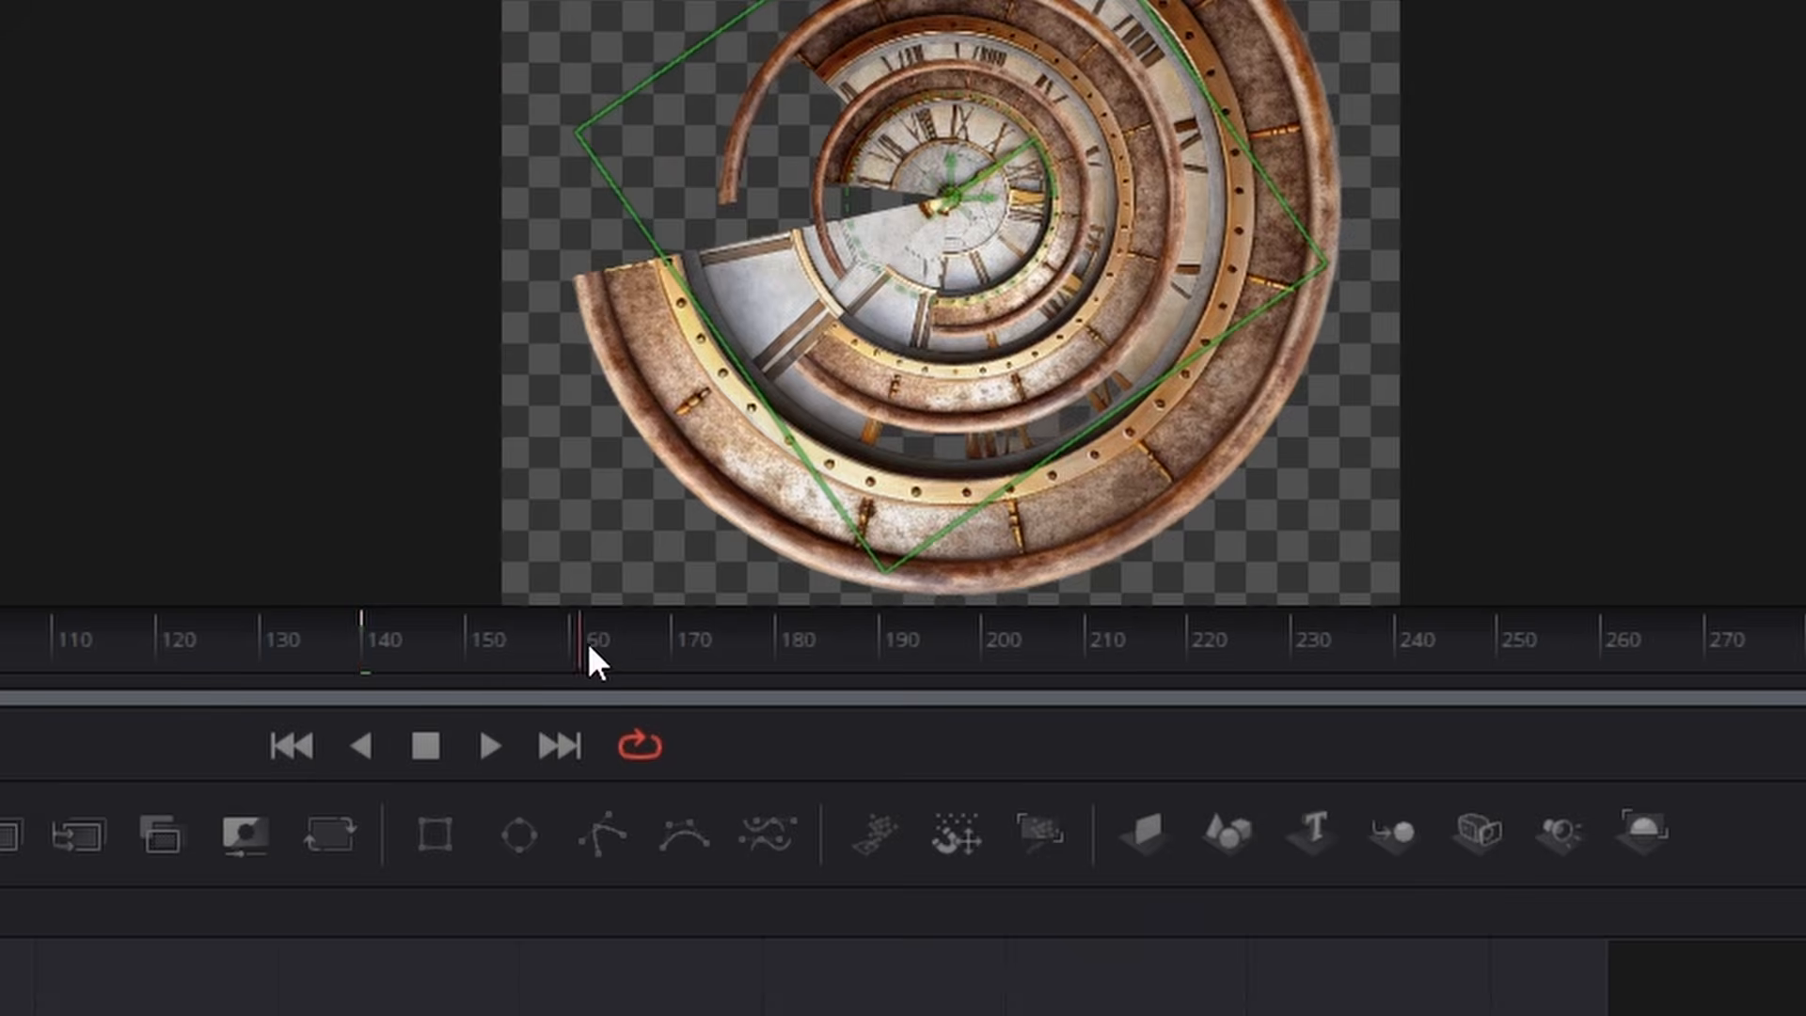
- Keyframe the Duplicate node's Size at 0.3 on frame 200
drag(587, 641, 983, 652)
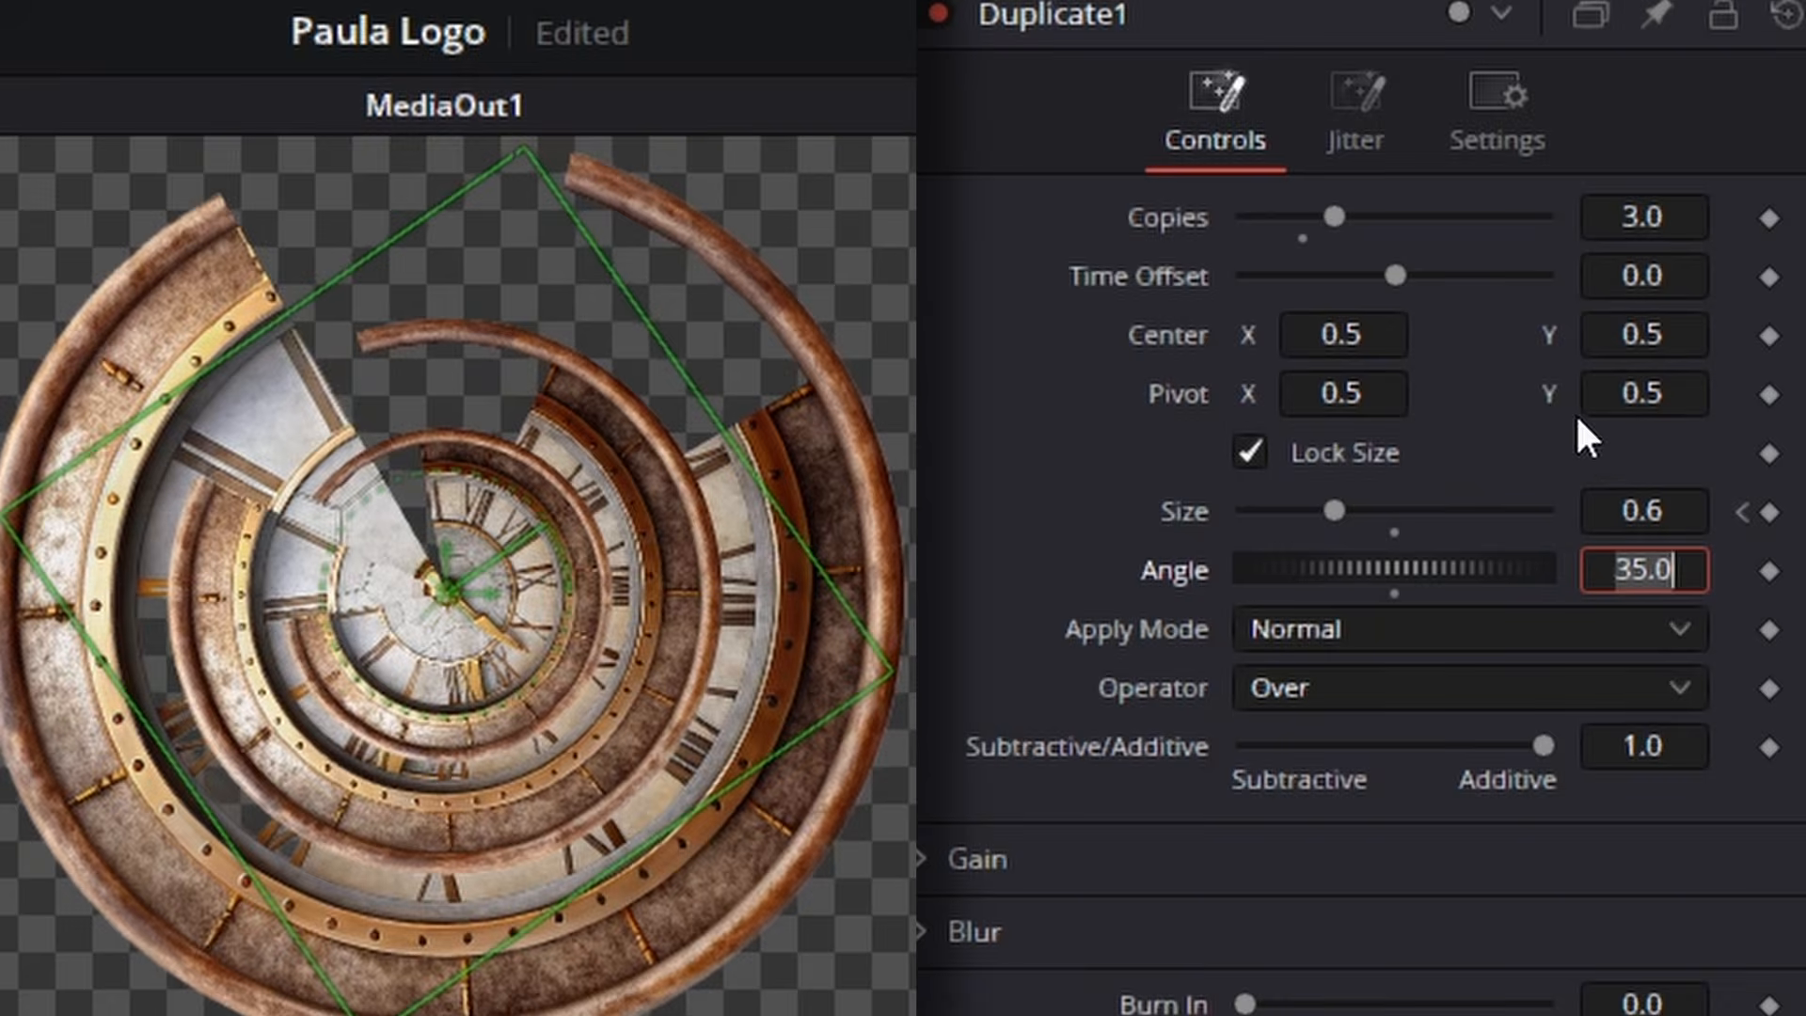
click(1658, 514)
text(0.3)
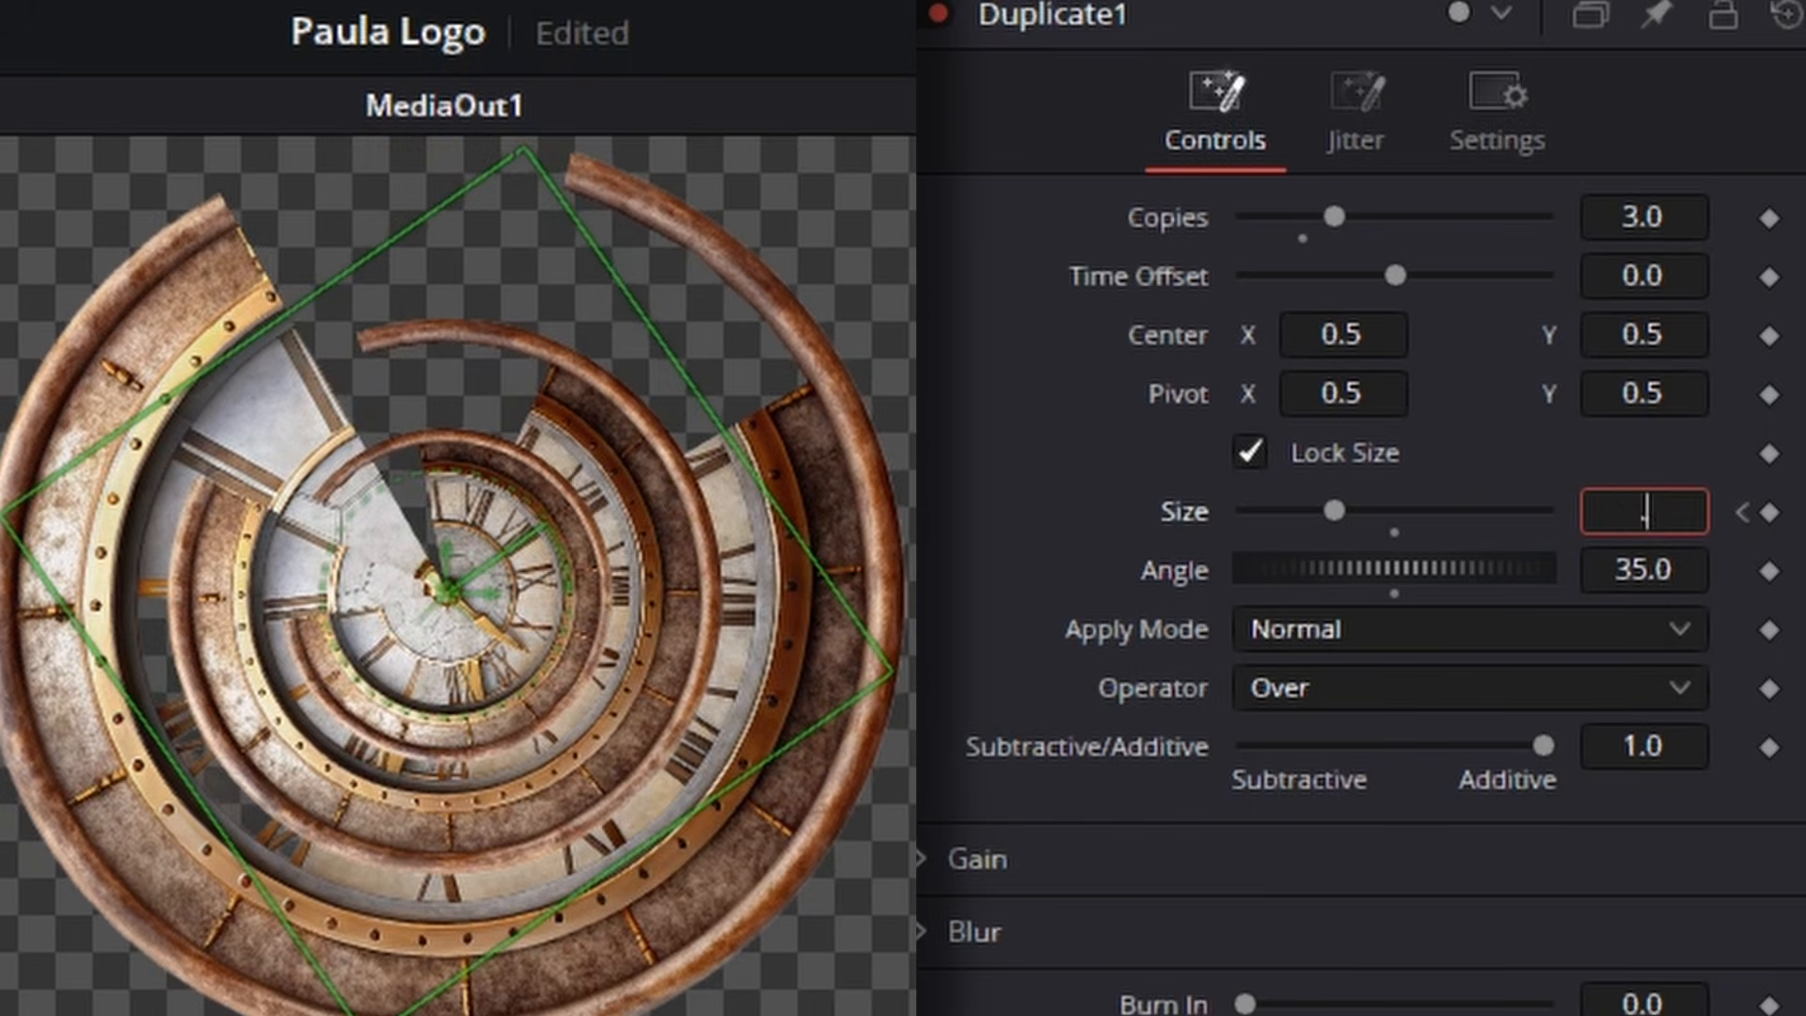
key(Tab)
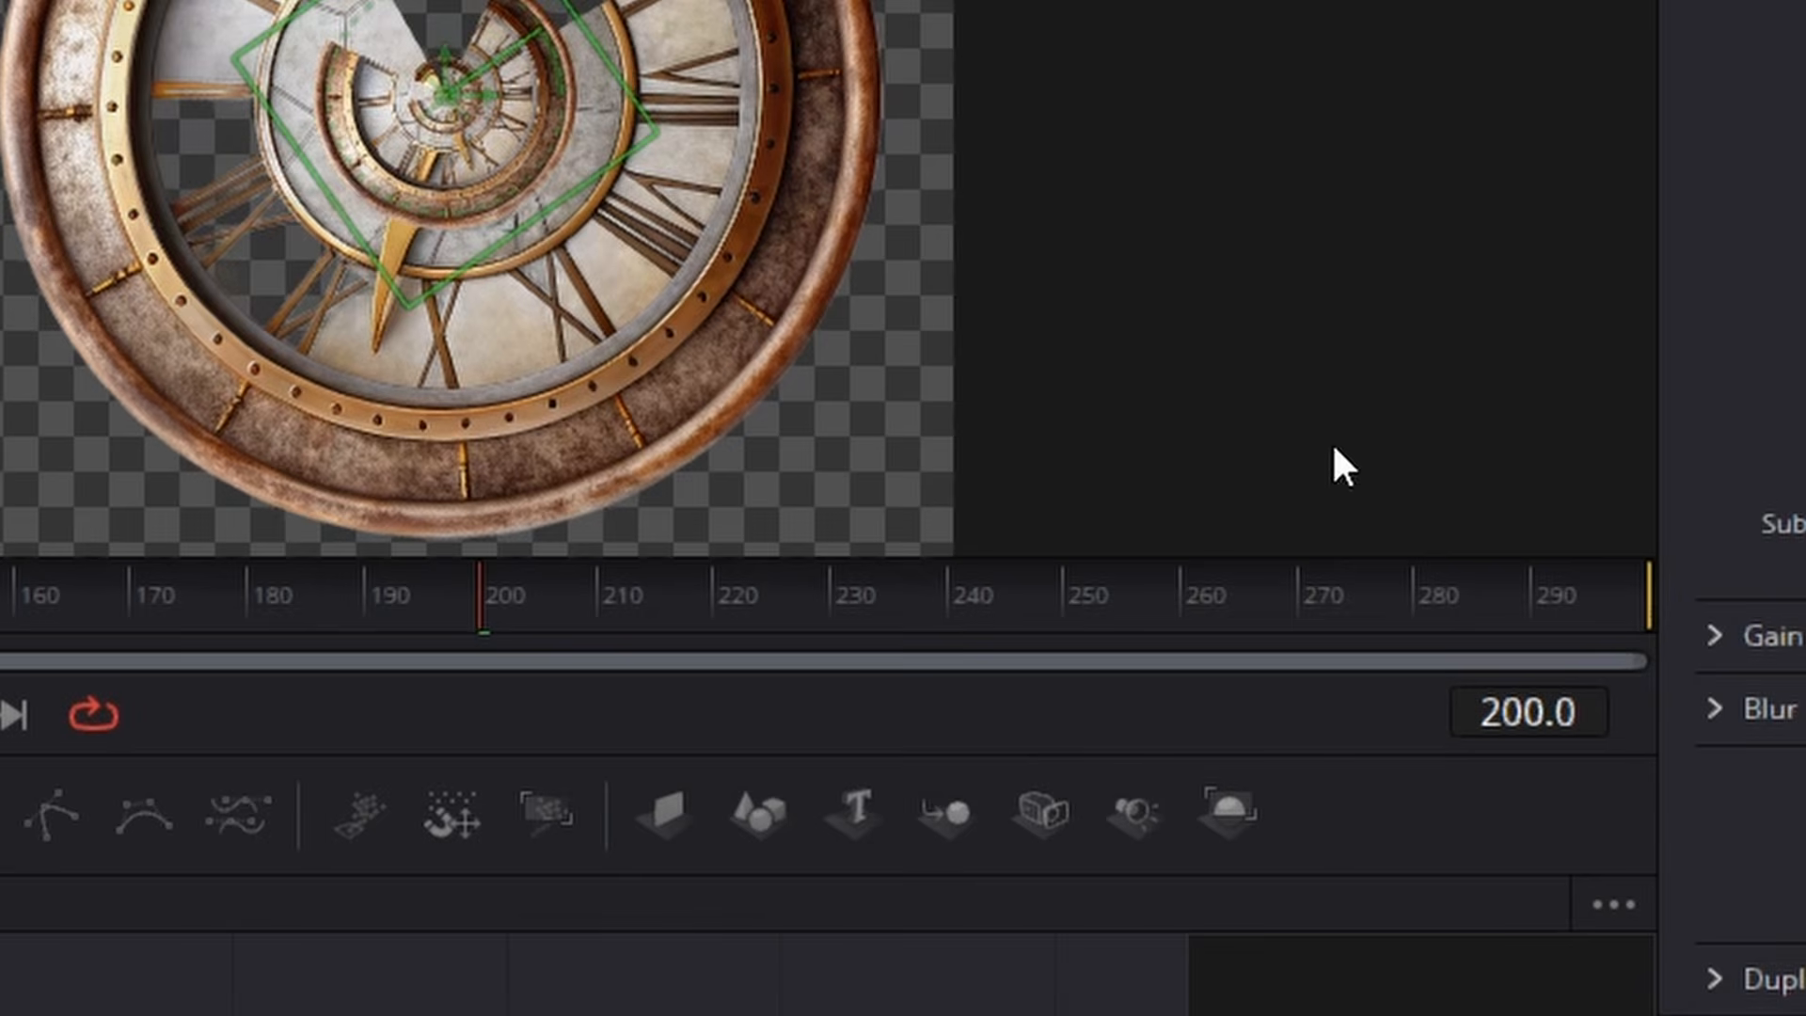
- Keyframe the Duplicate node's Size at 0.7 on frame 240
click(952, 607)
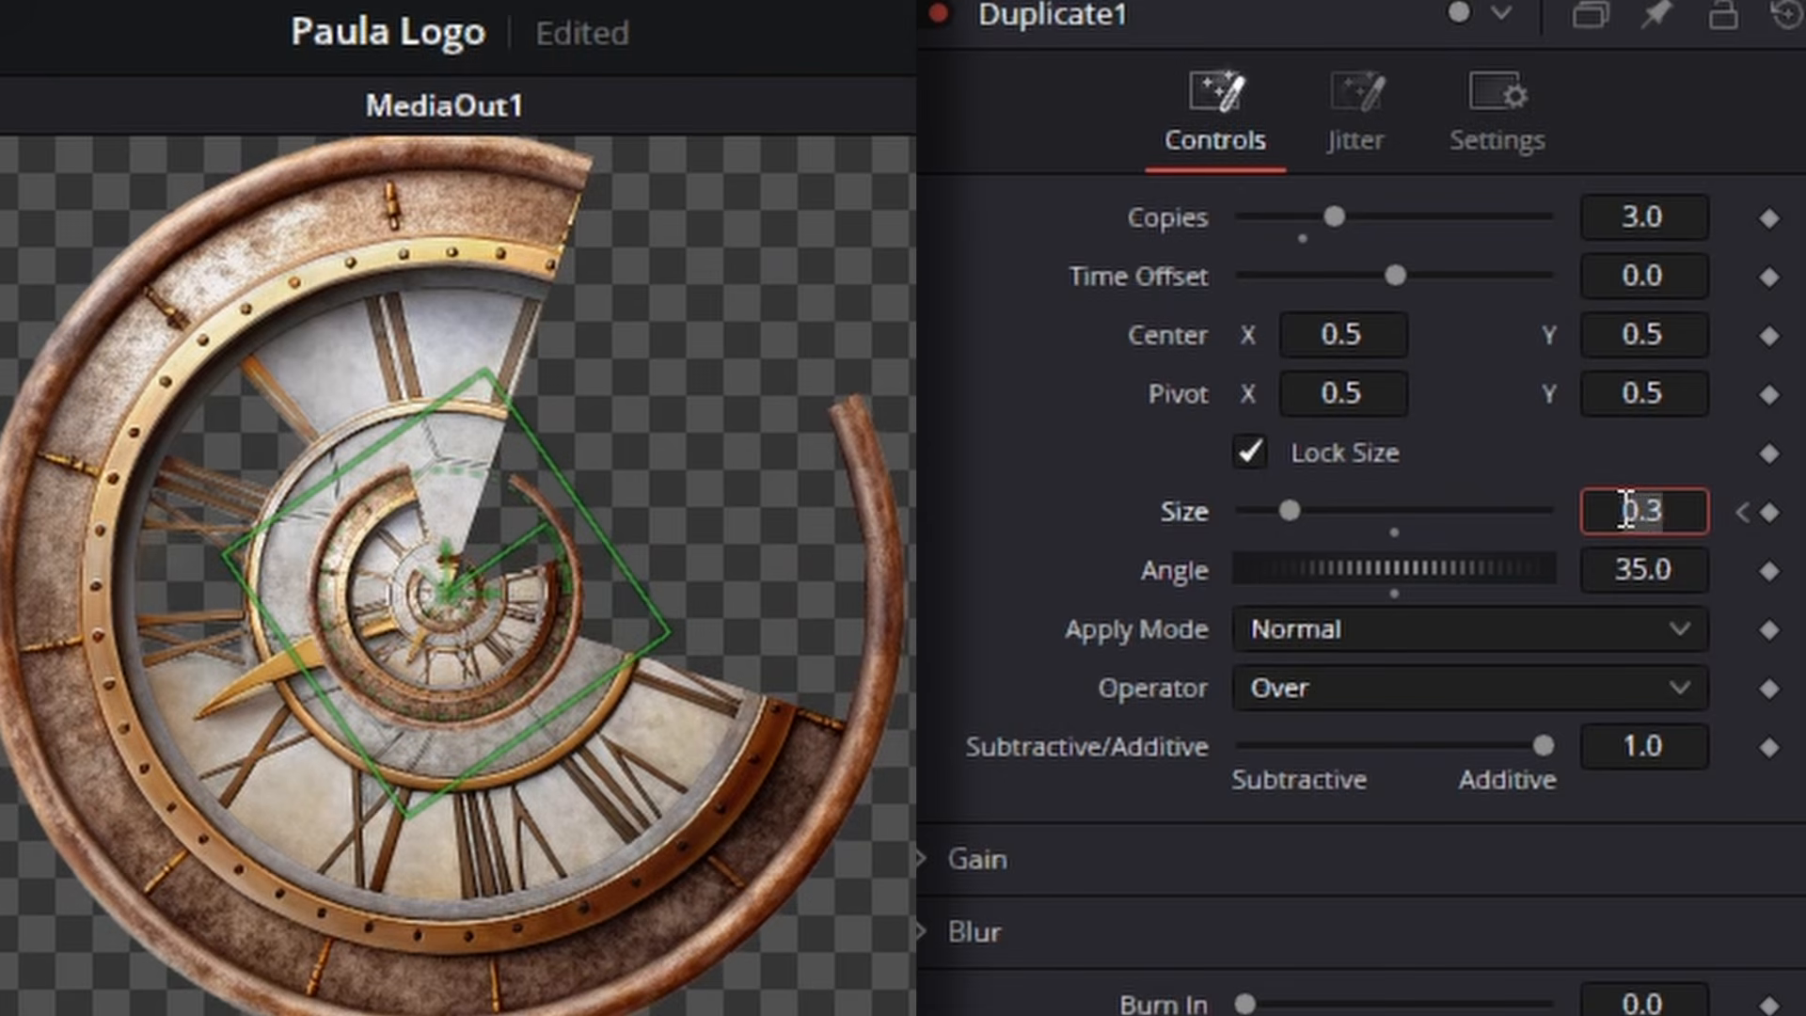
text(1.7)
key(Tab)
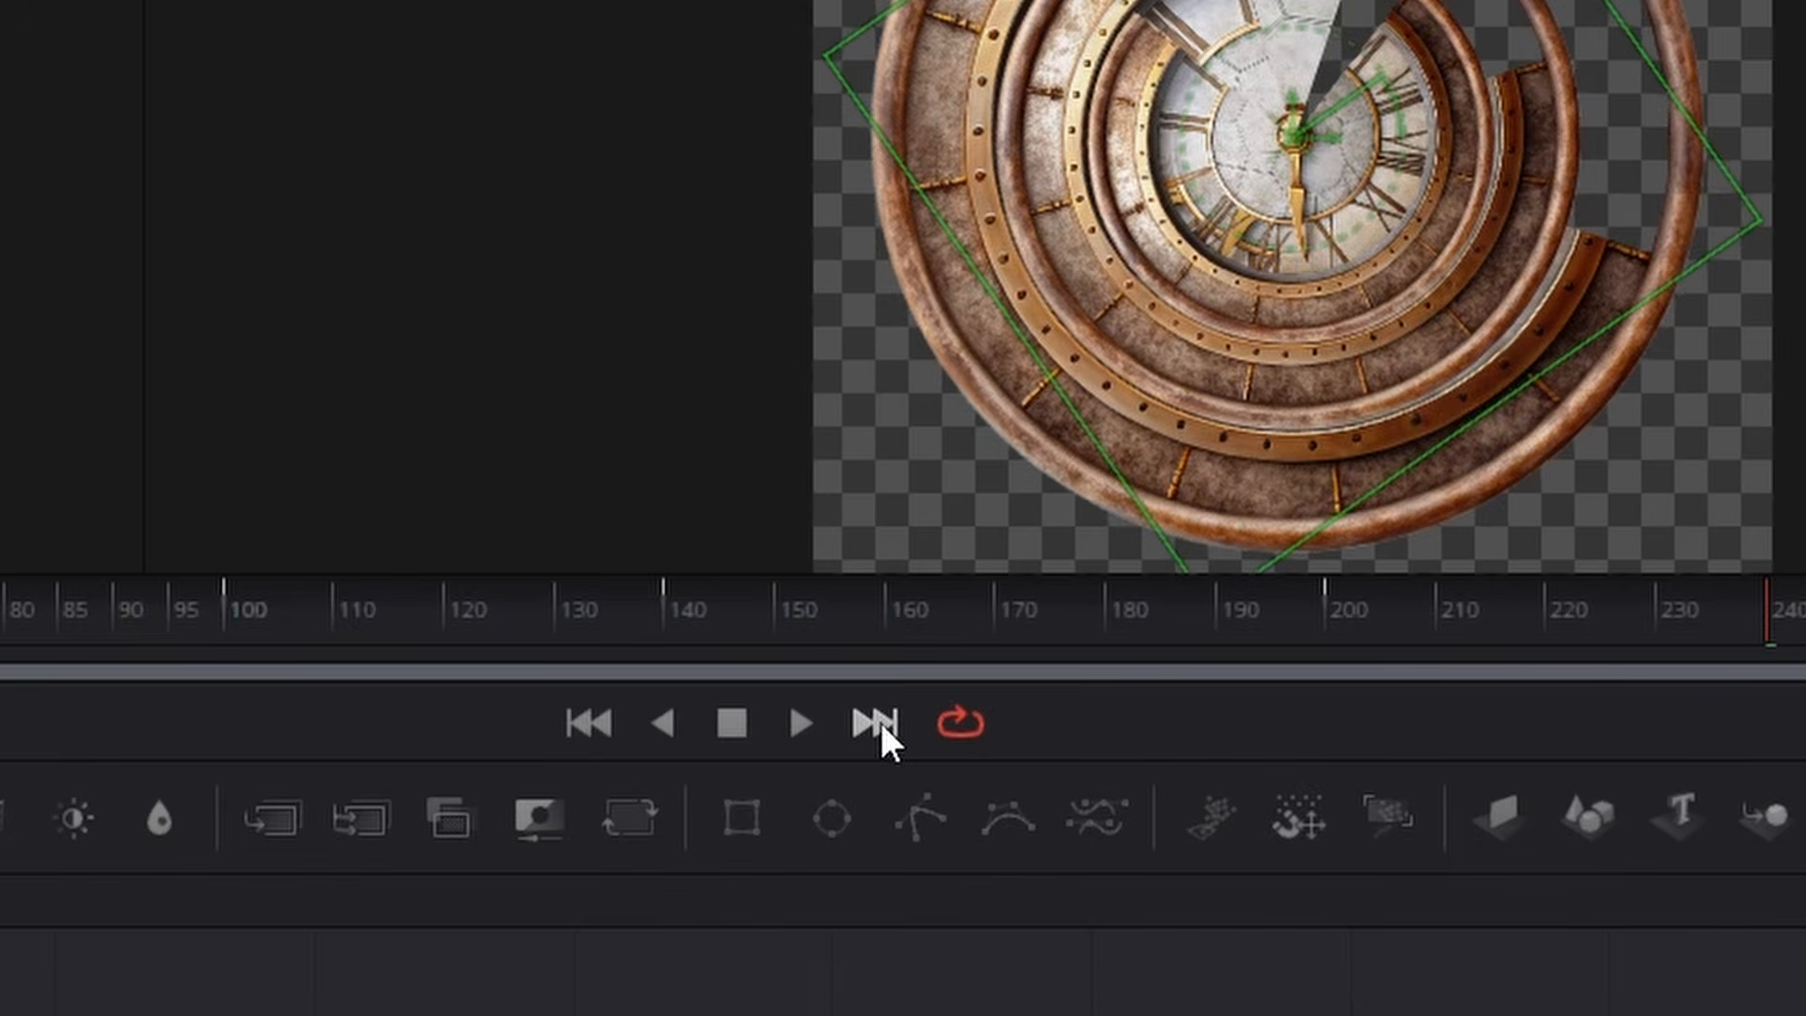
- Keyframe the Duplicate node's Size at 0.8 on the last frame, 299, and scrub through the timeline to review the spiral animation
click(876, 722)
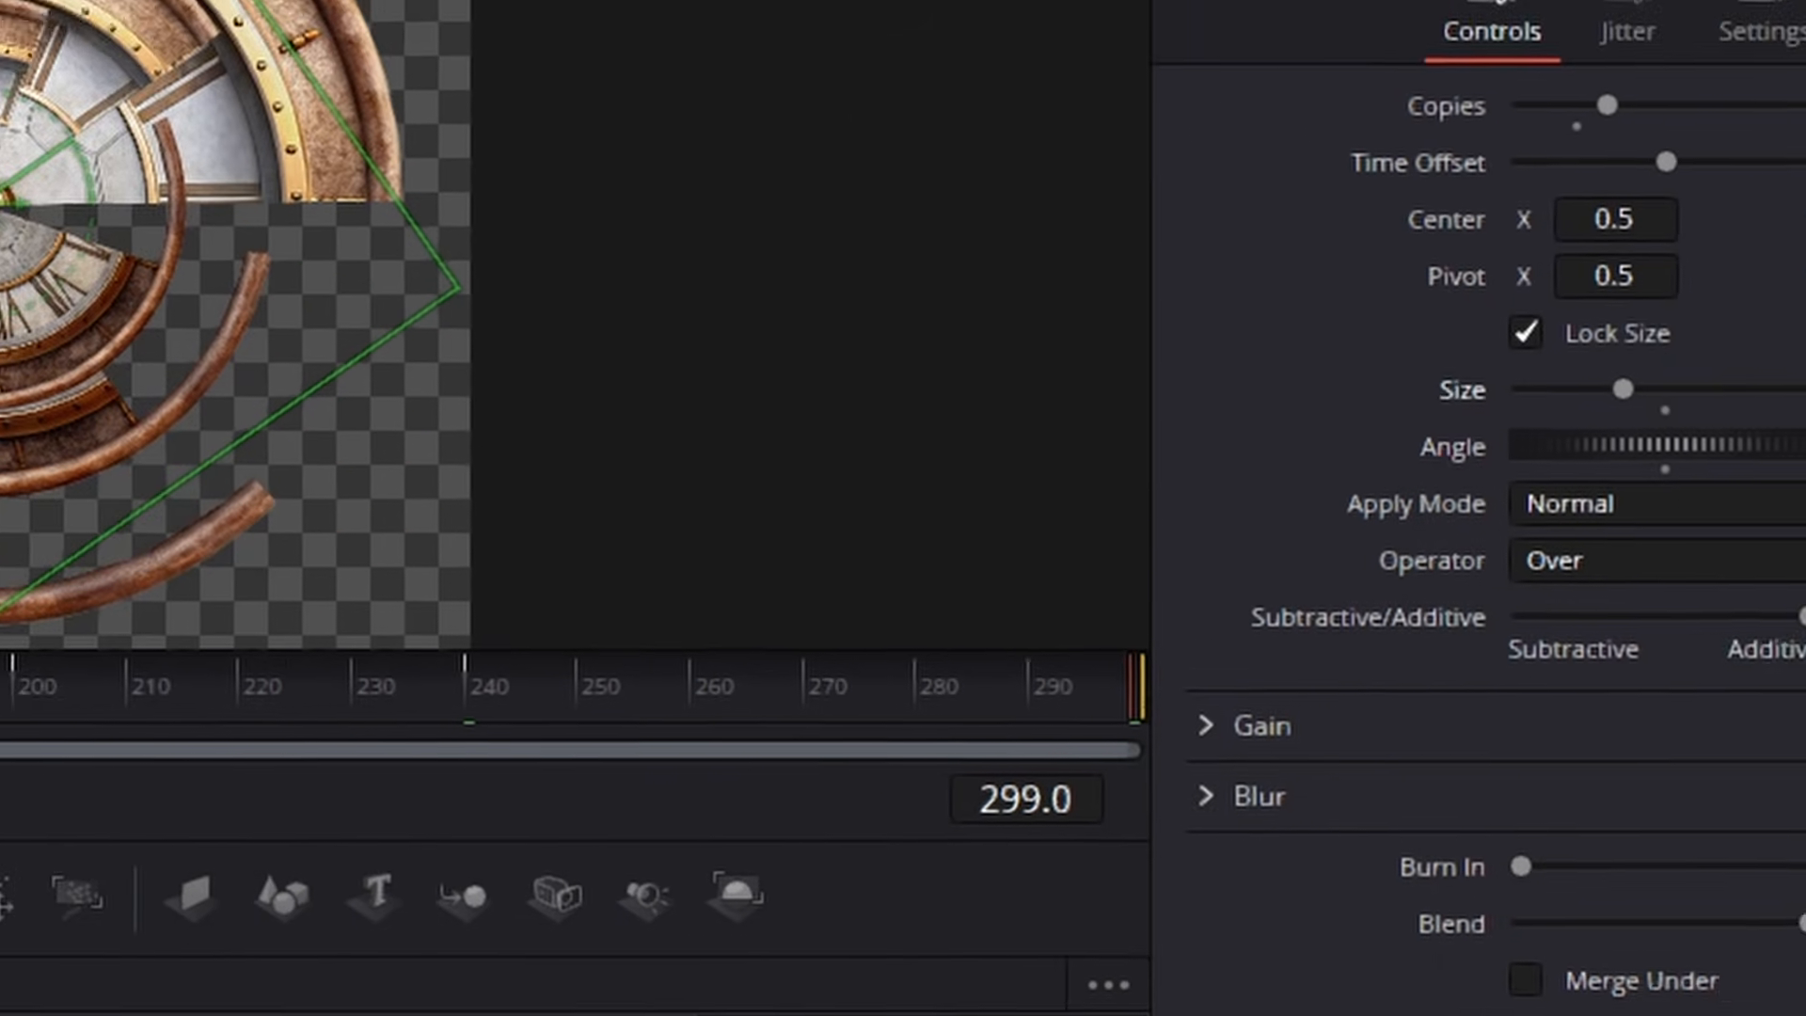
double_click(1753, 461)
text(.8)
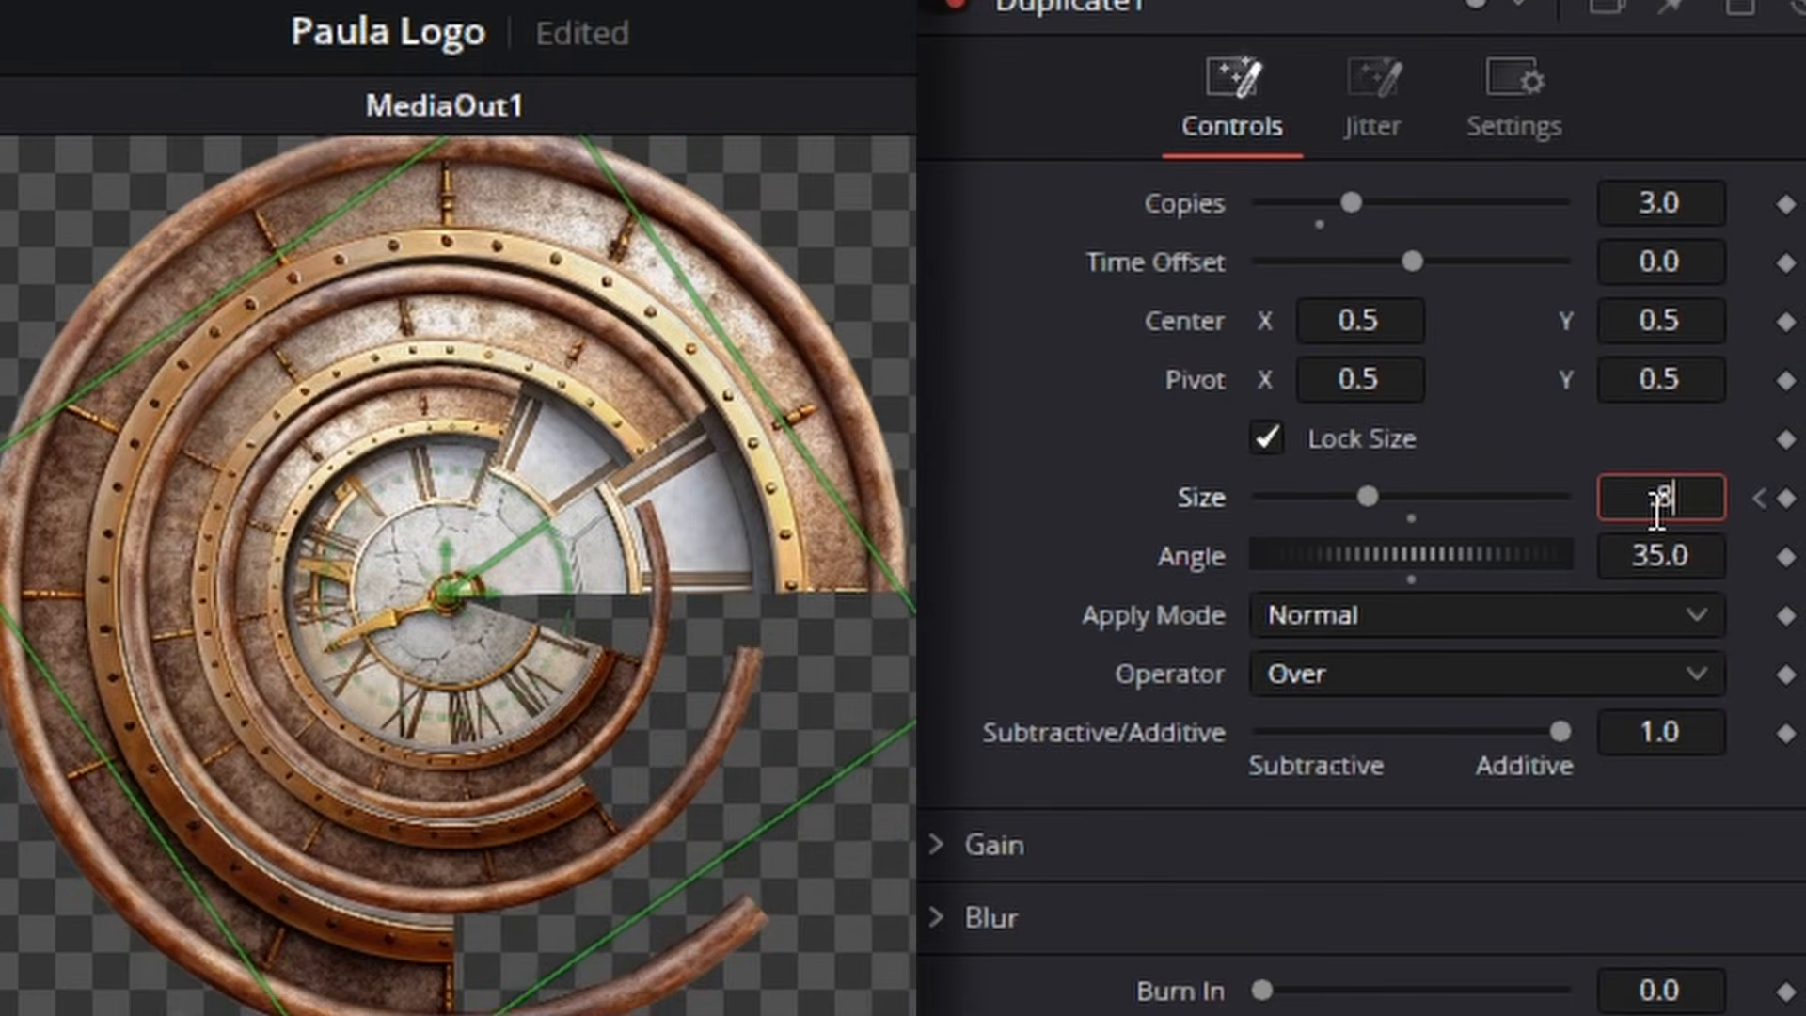
key(Tab)
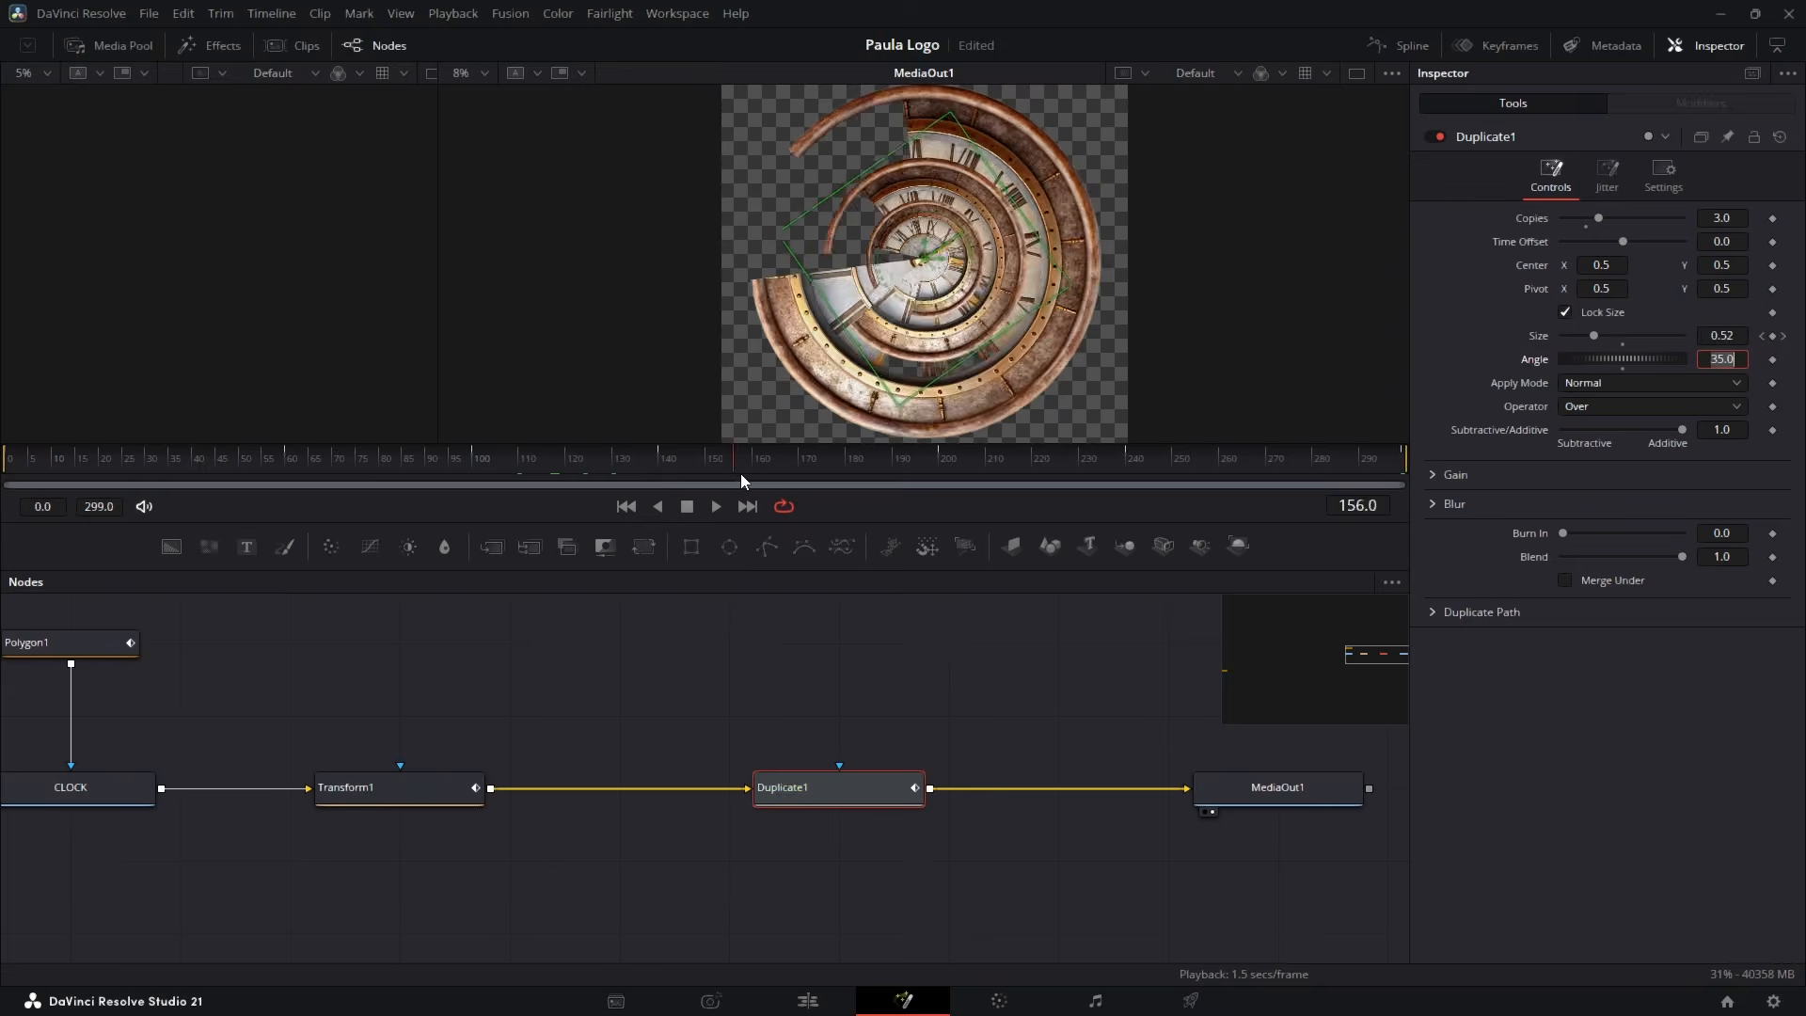
drag(741, 475, 1185, 497)
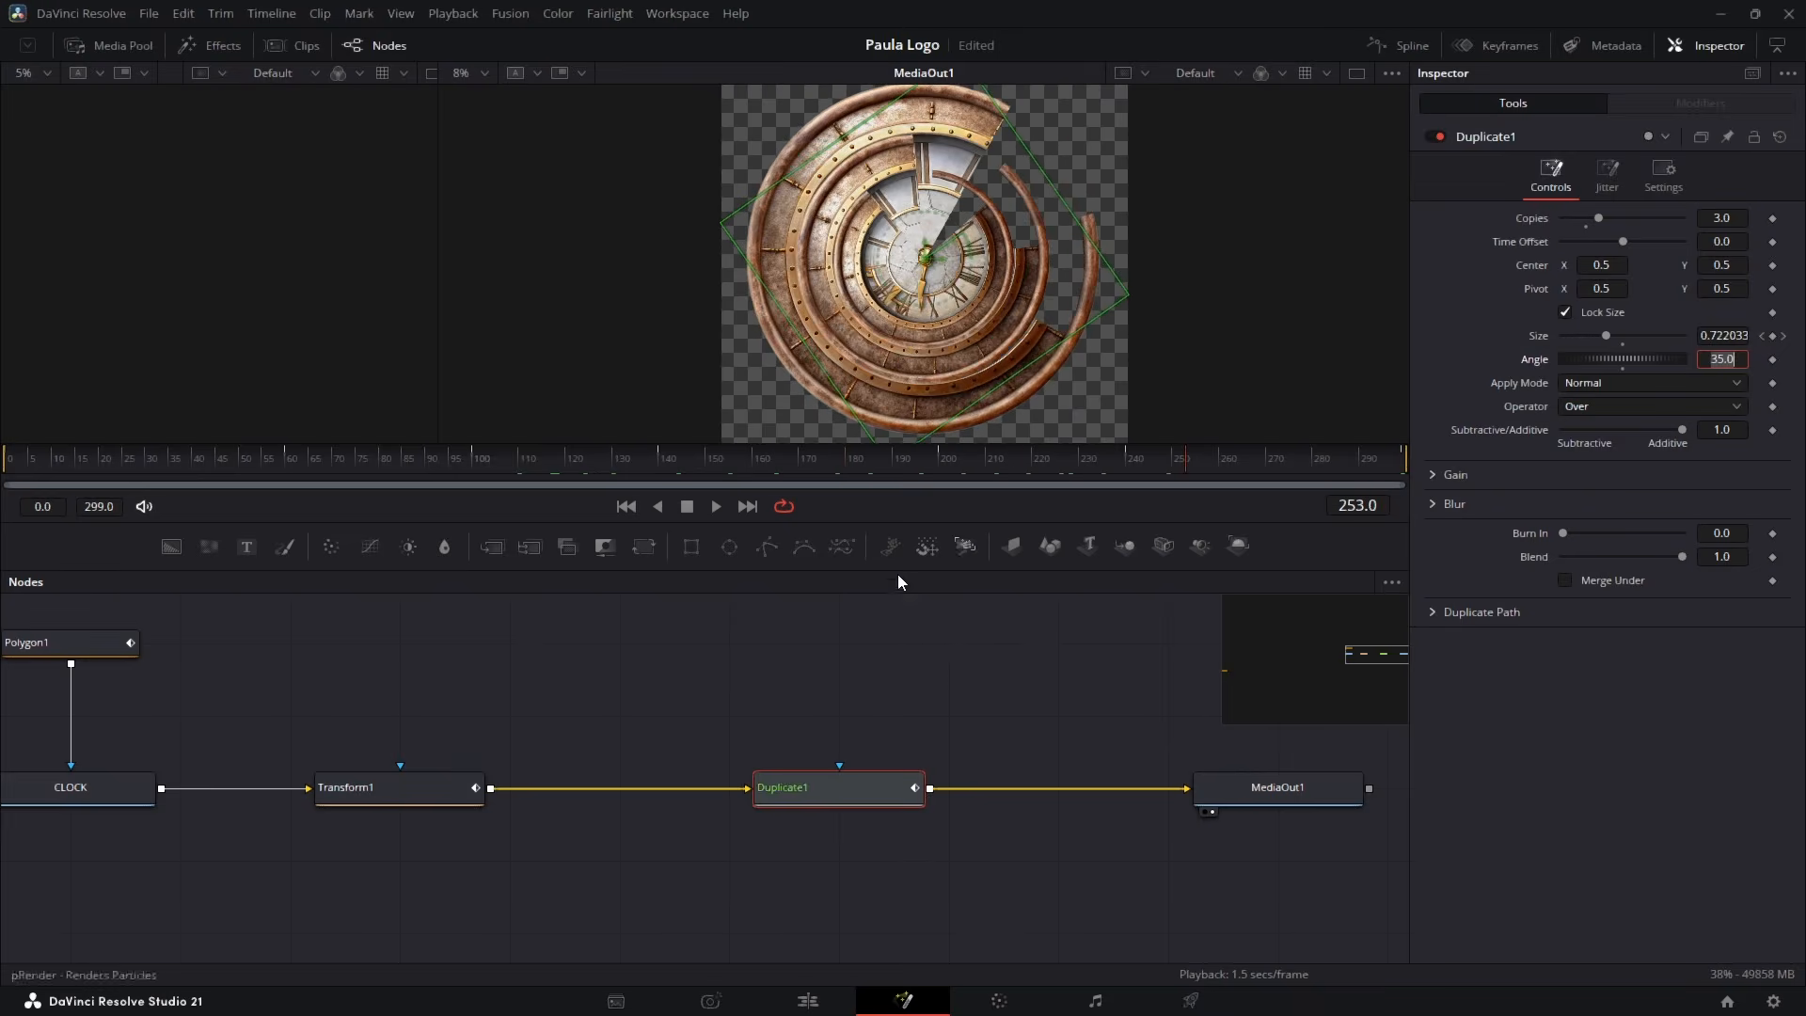
- Copy the Transform1 node, paste the copy above the original, and connect CLOCK's output to the copy's input
drag(753, 639, 914, 686)
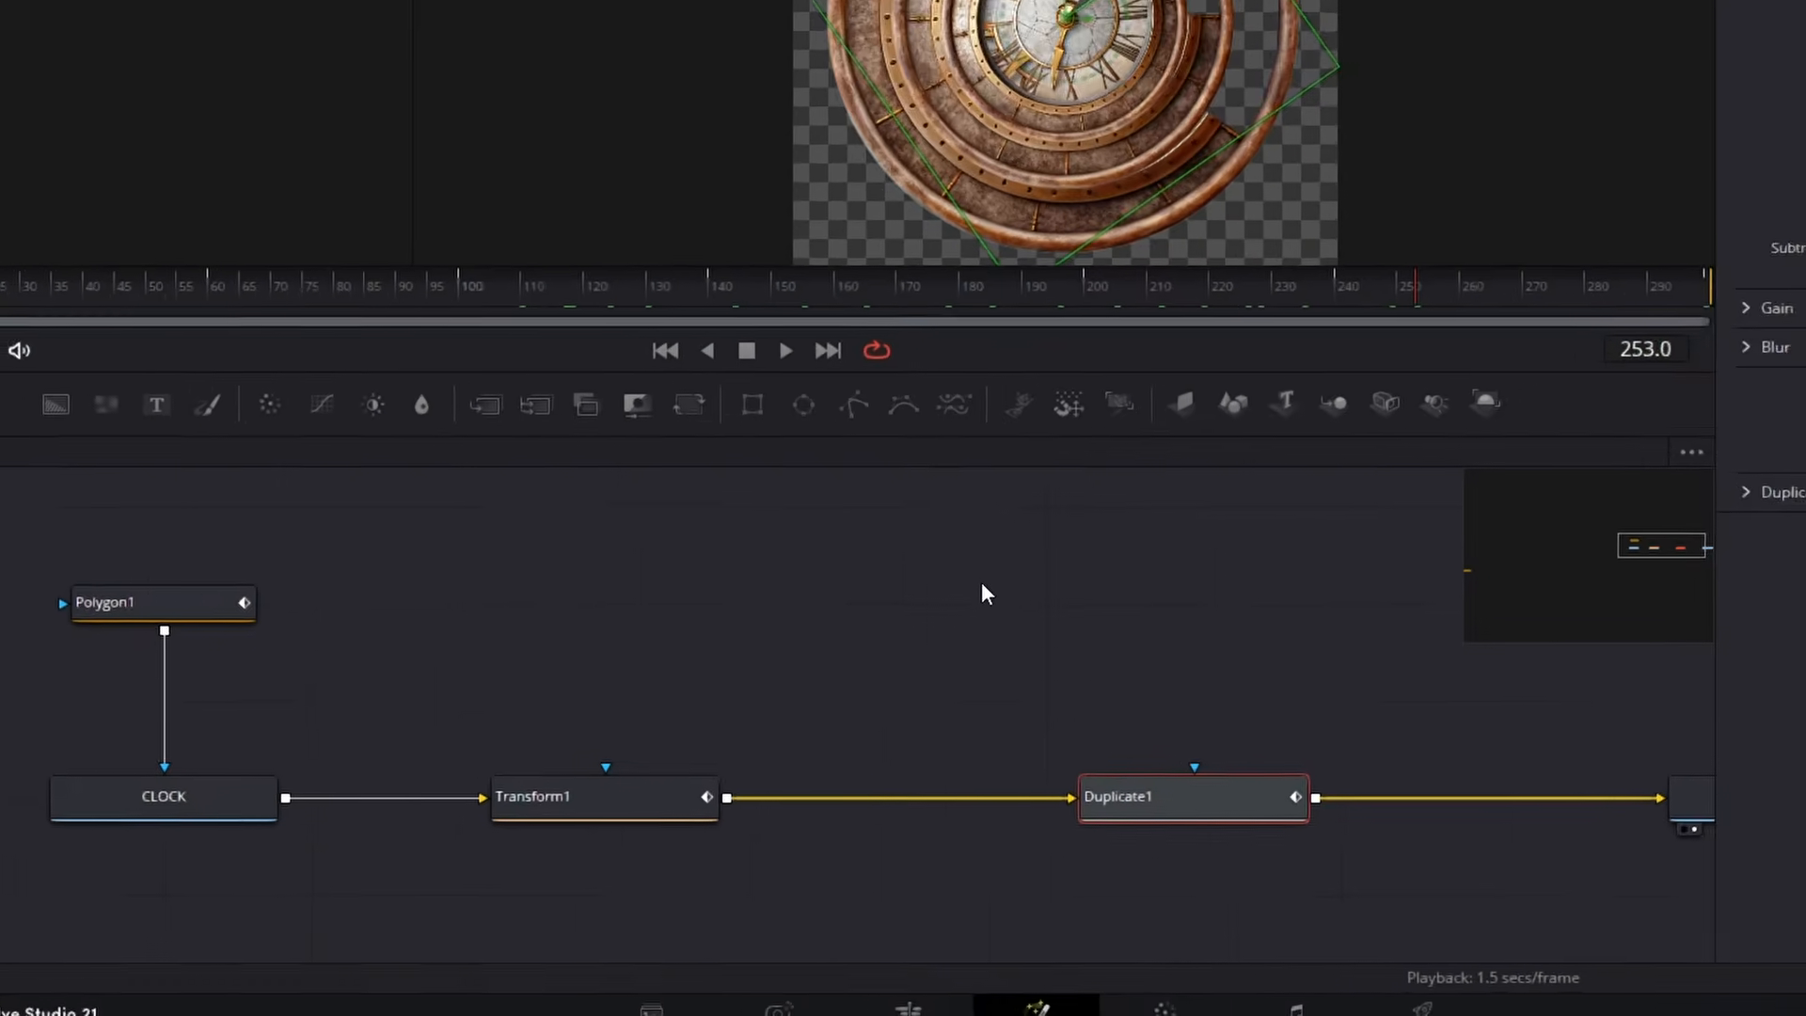
scroll(861, 678, down, 2)
drag(1116, 468, 1115, 497)
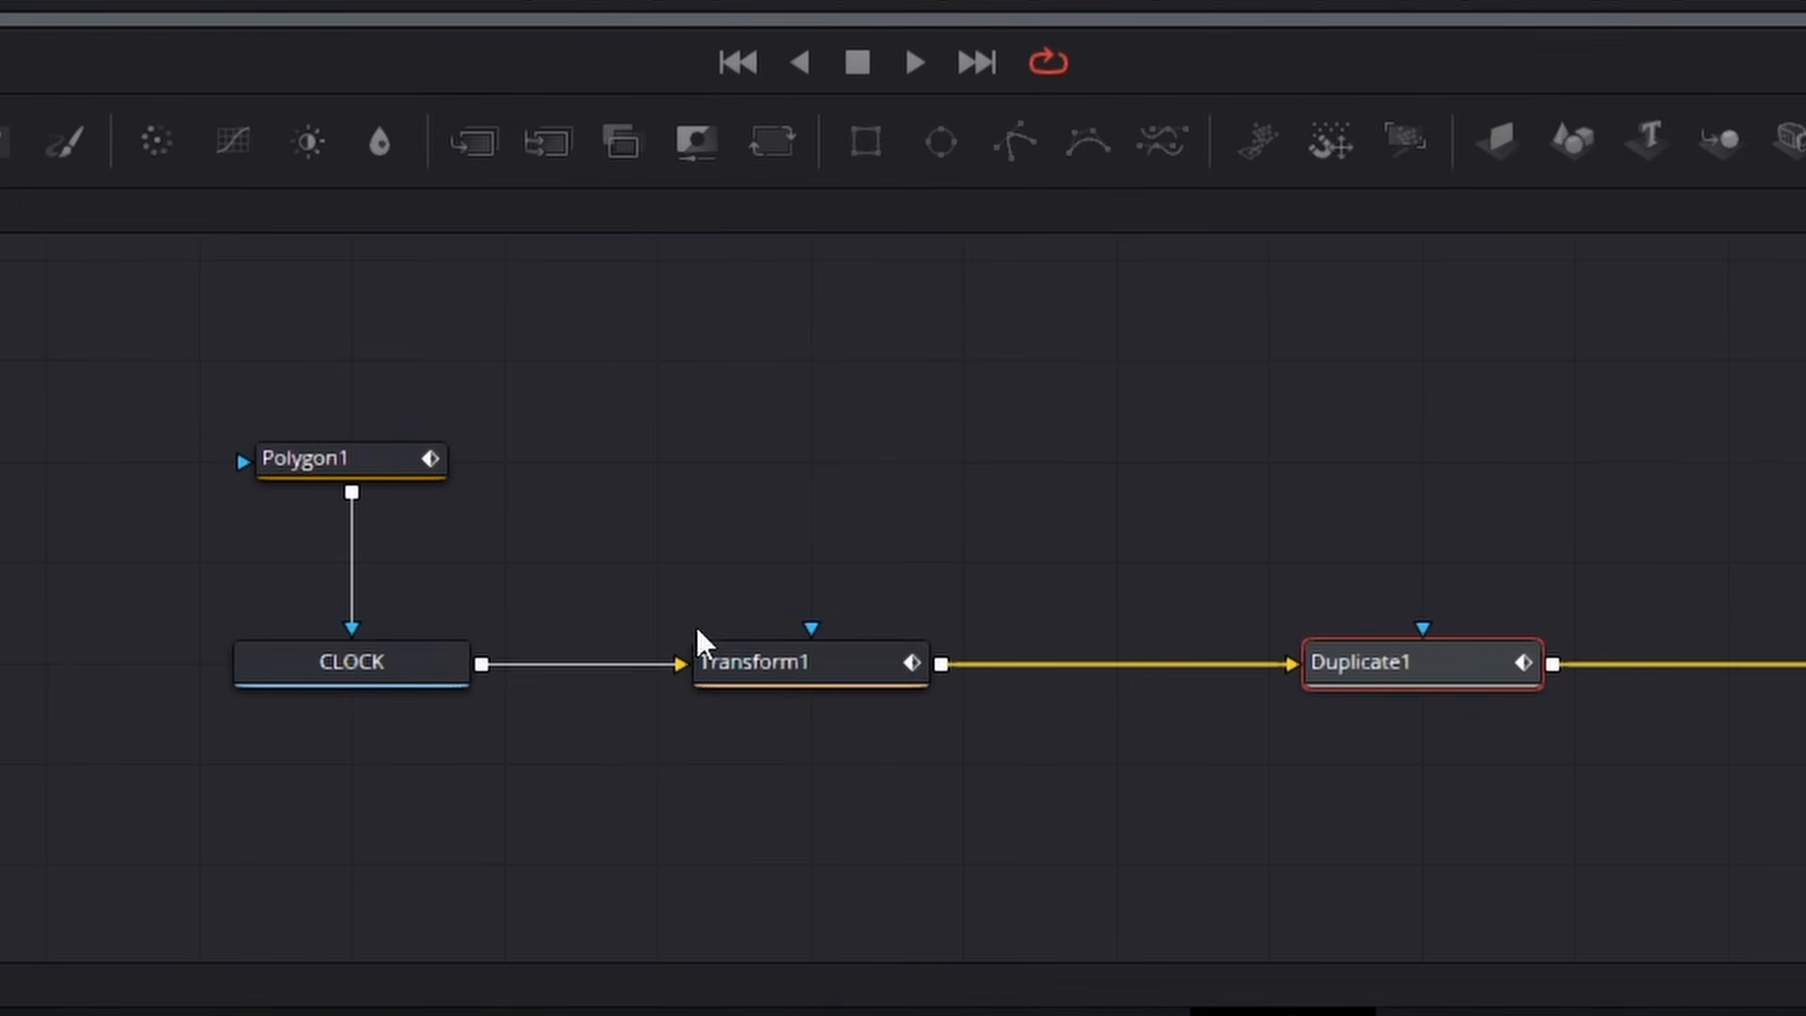
right_click(781, 660)
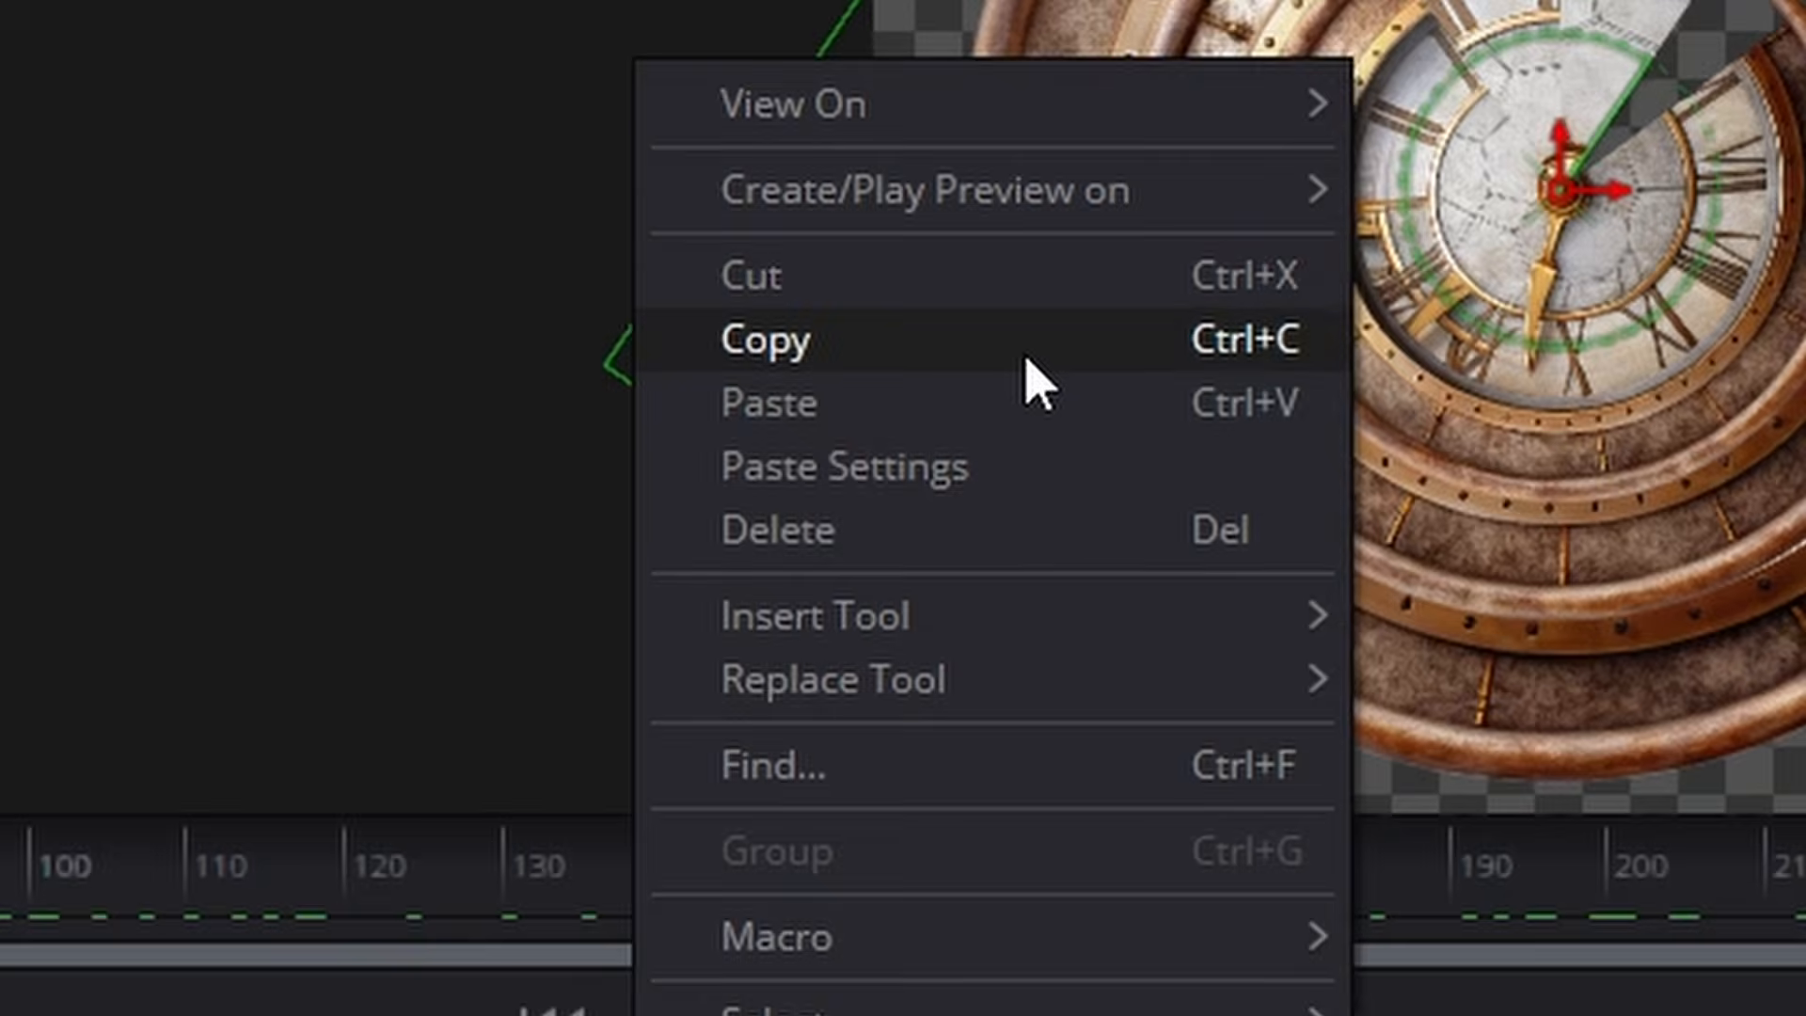
click(1025, 293)
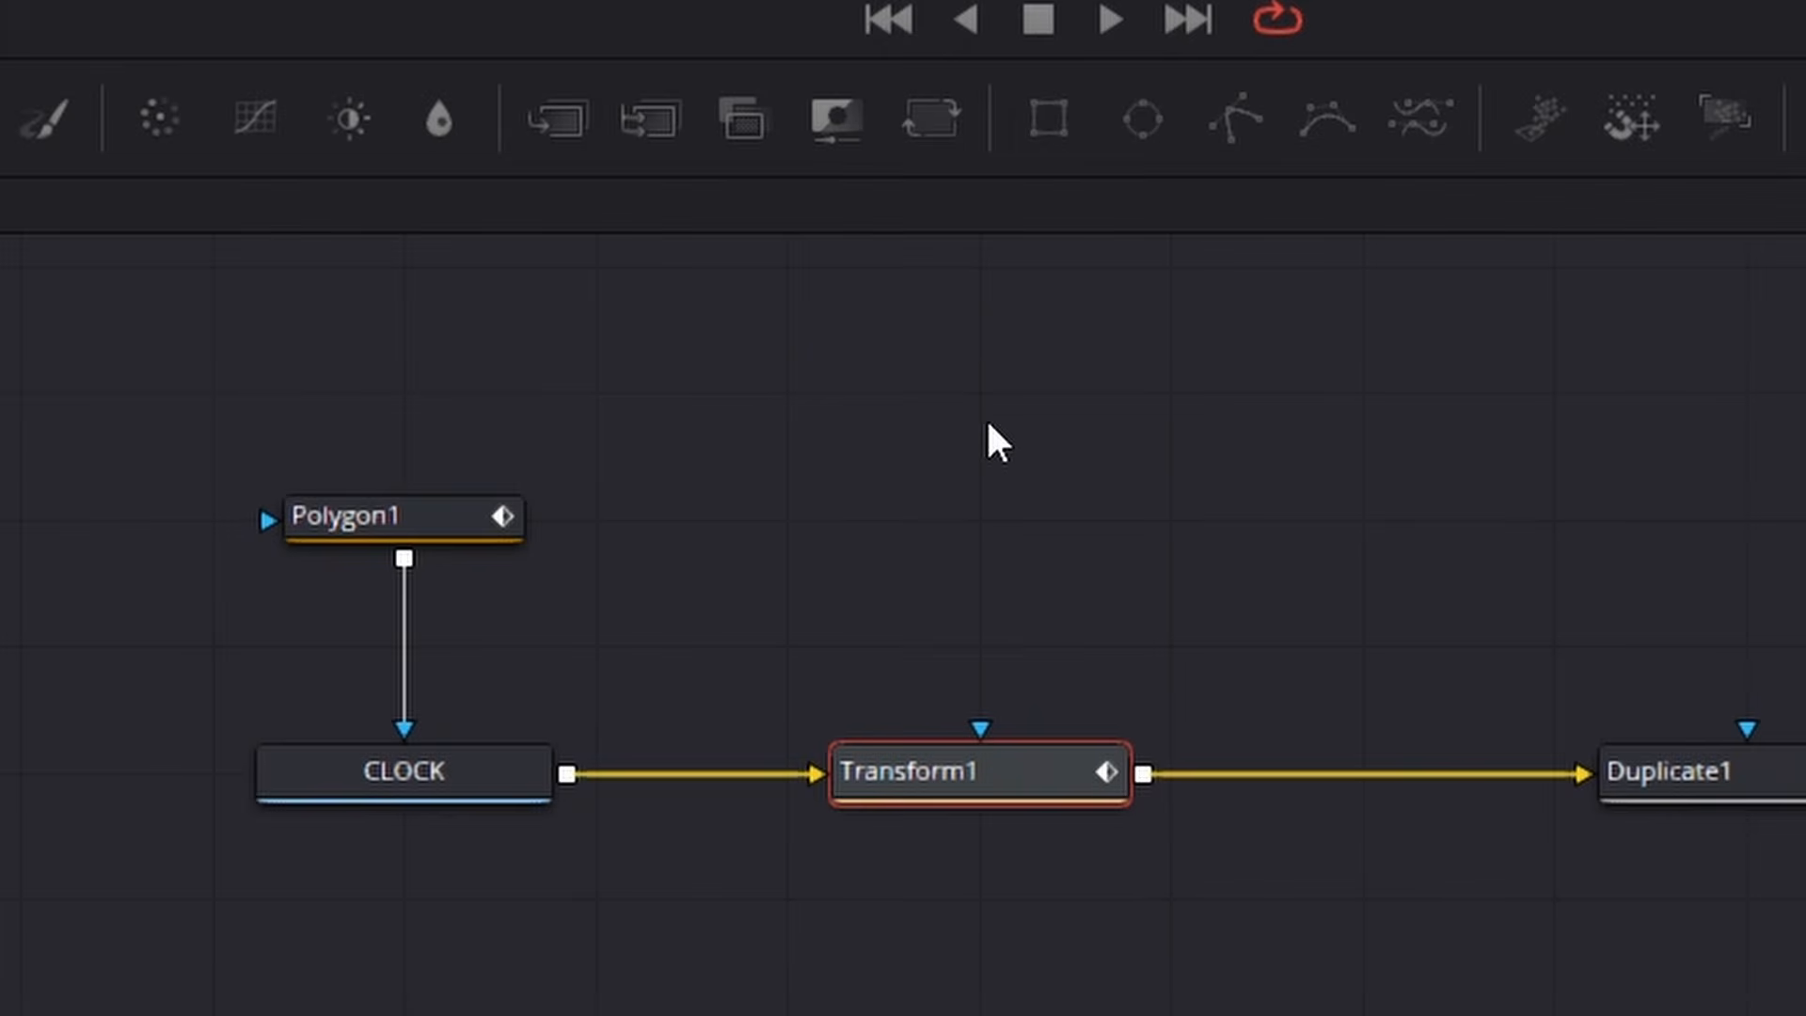
click(988, 428)
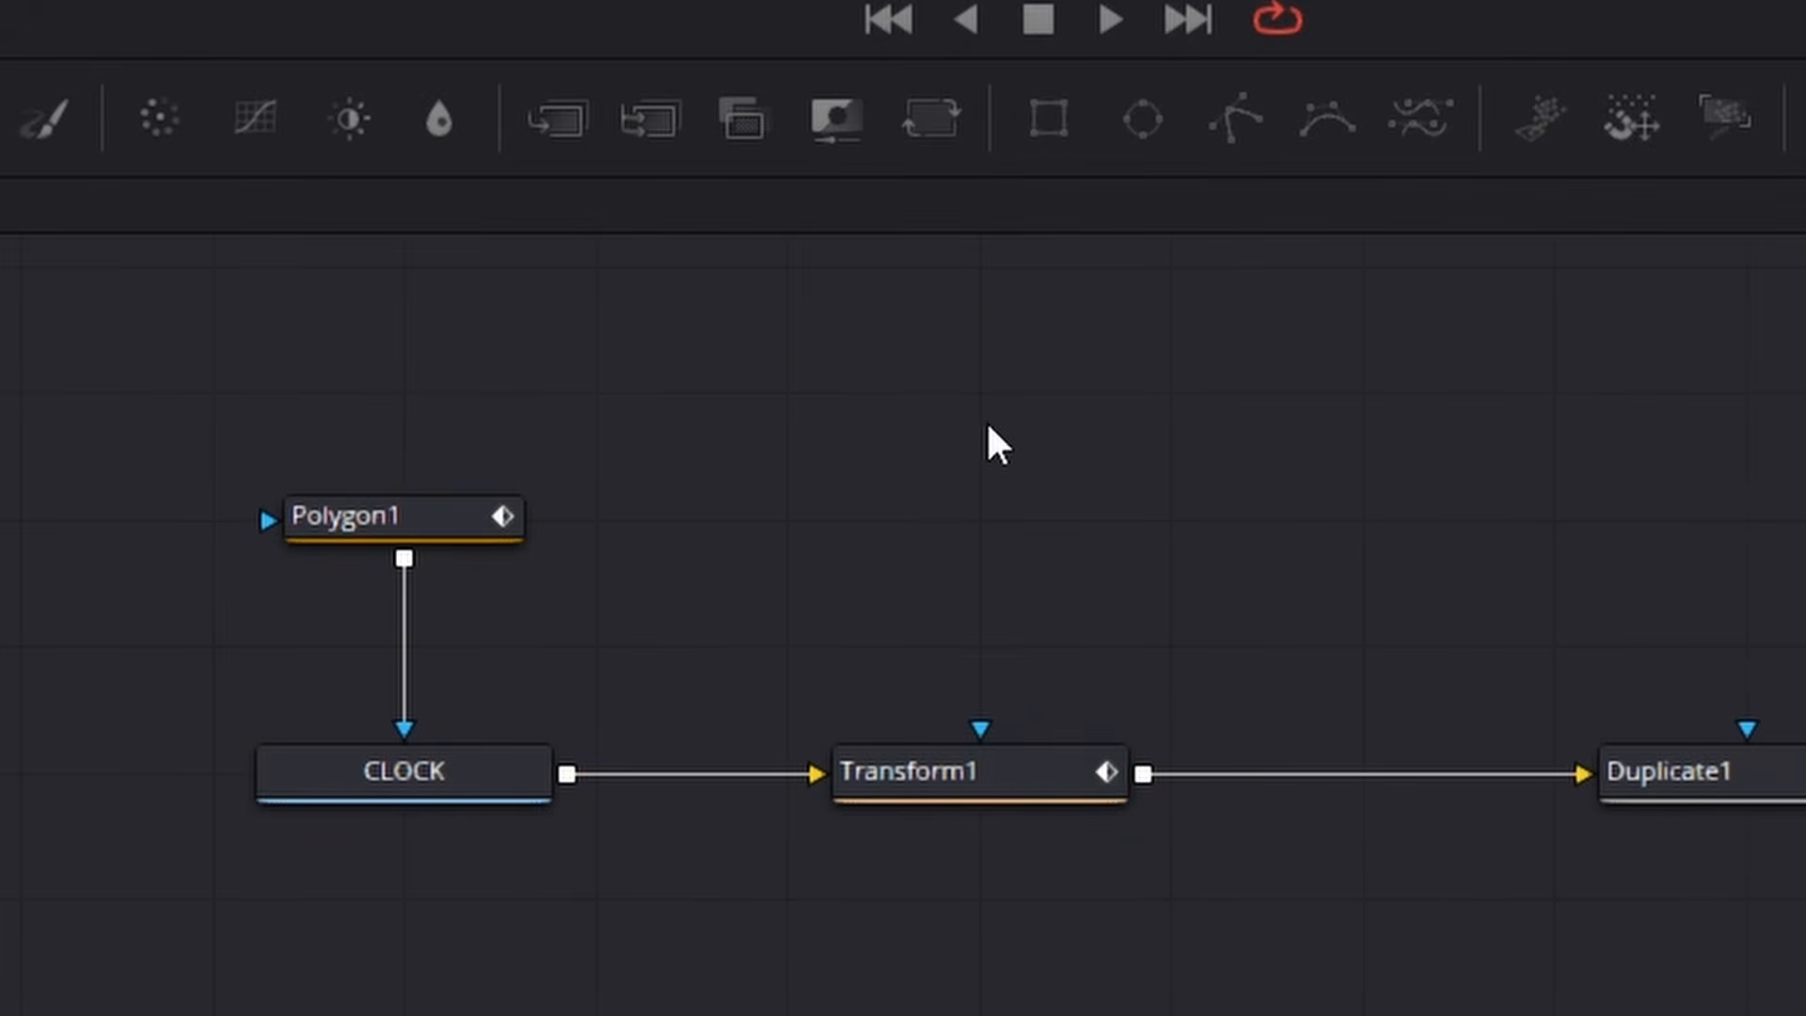
right_click(987, 428)
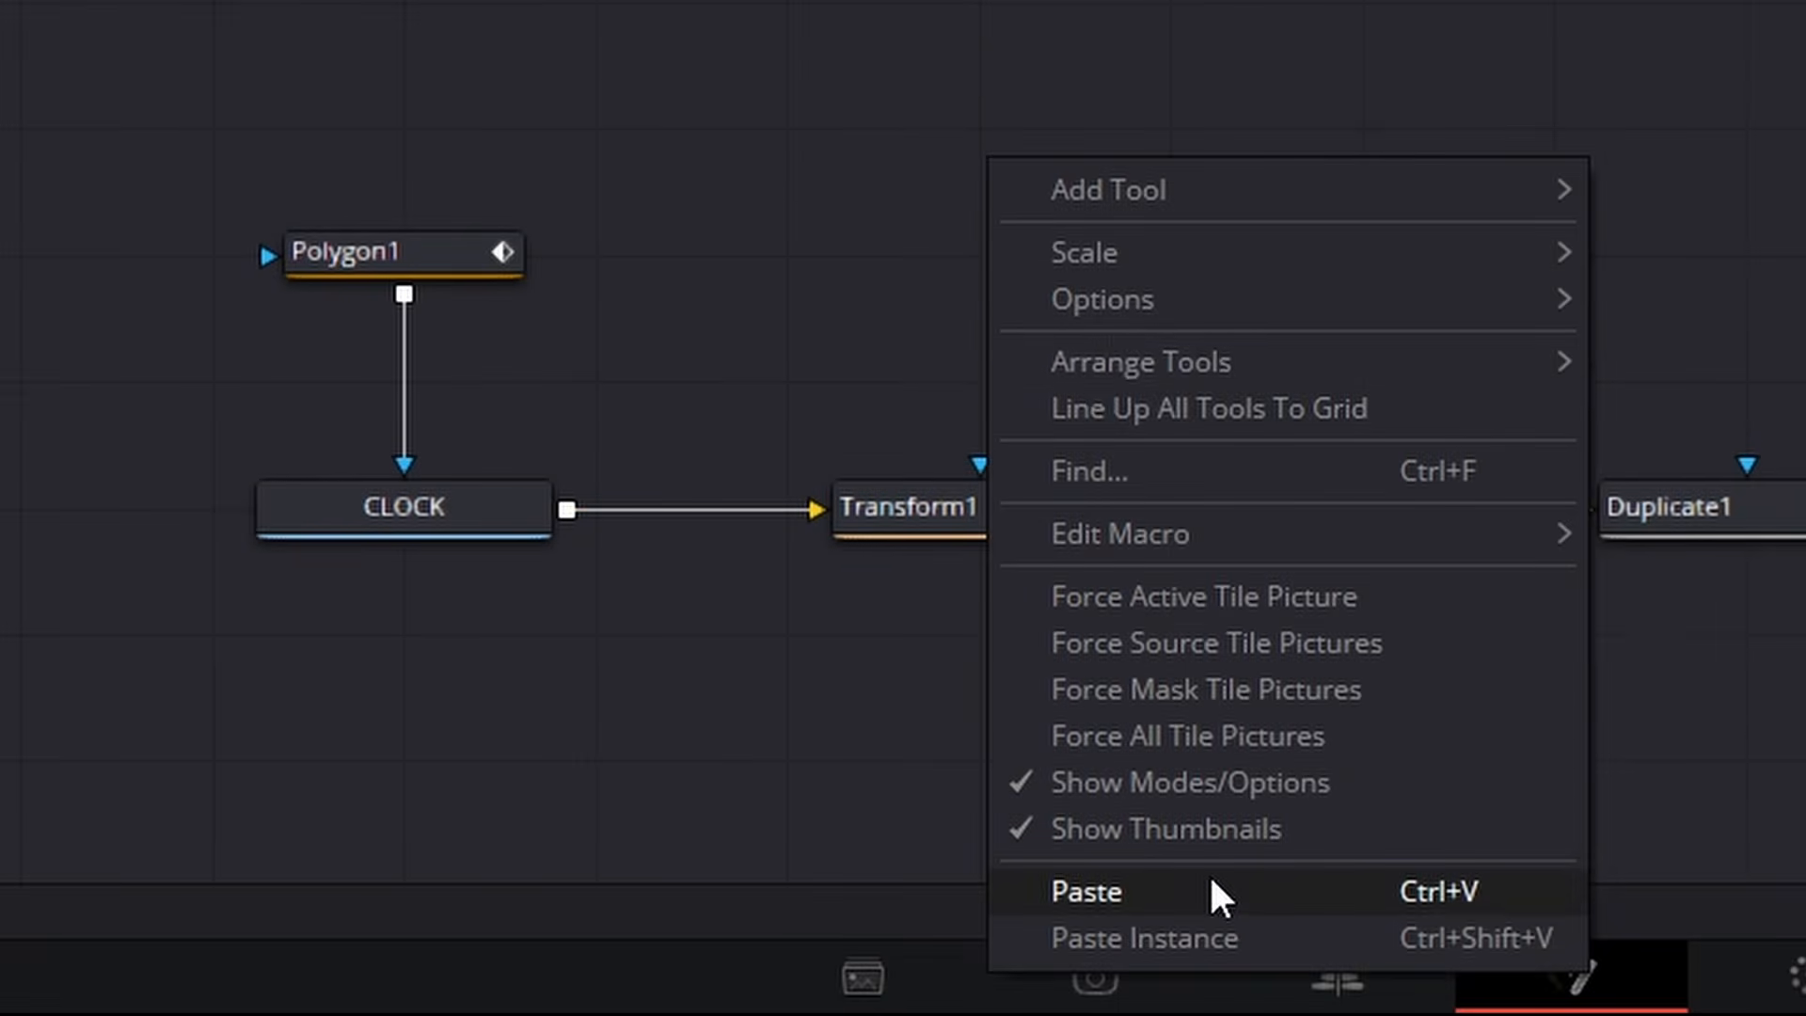
click(1211, 889)
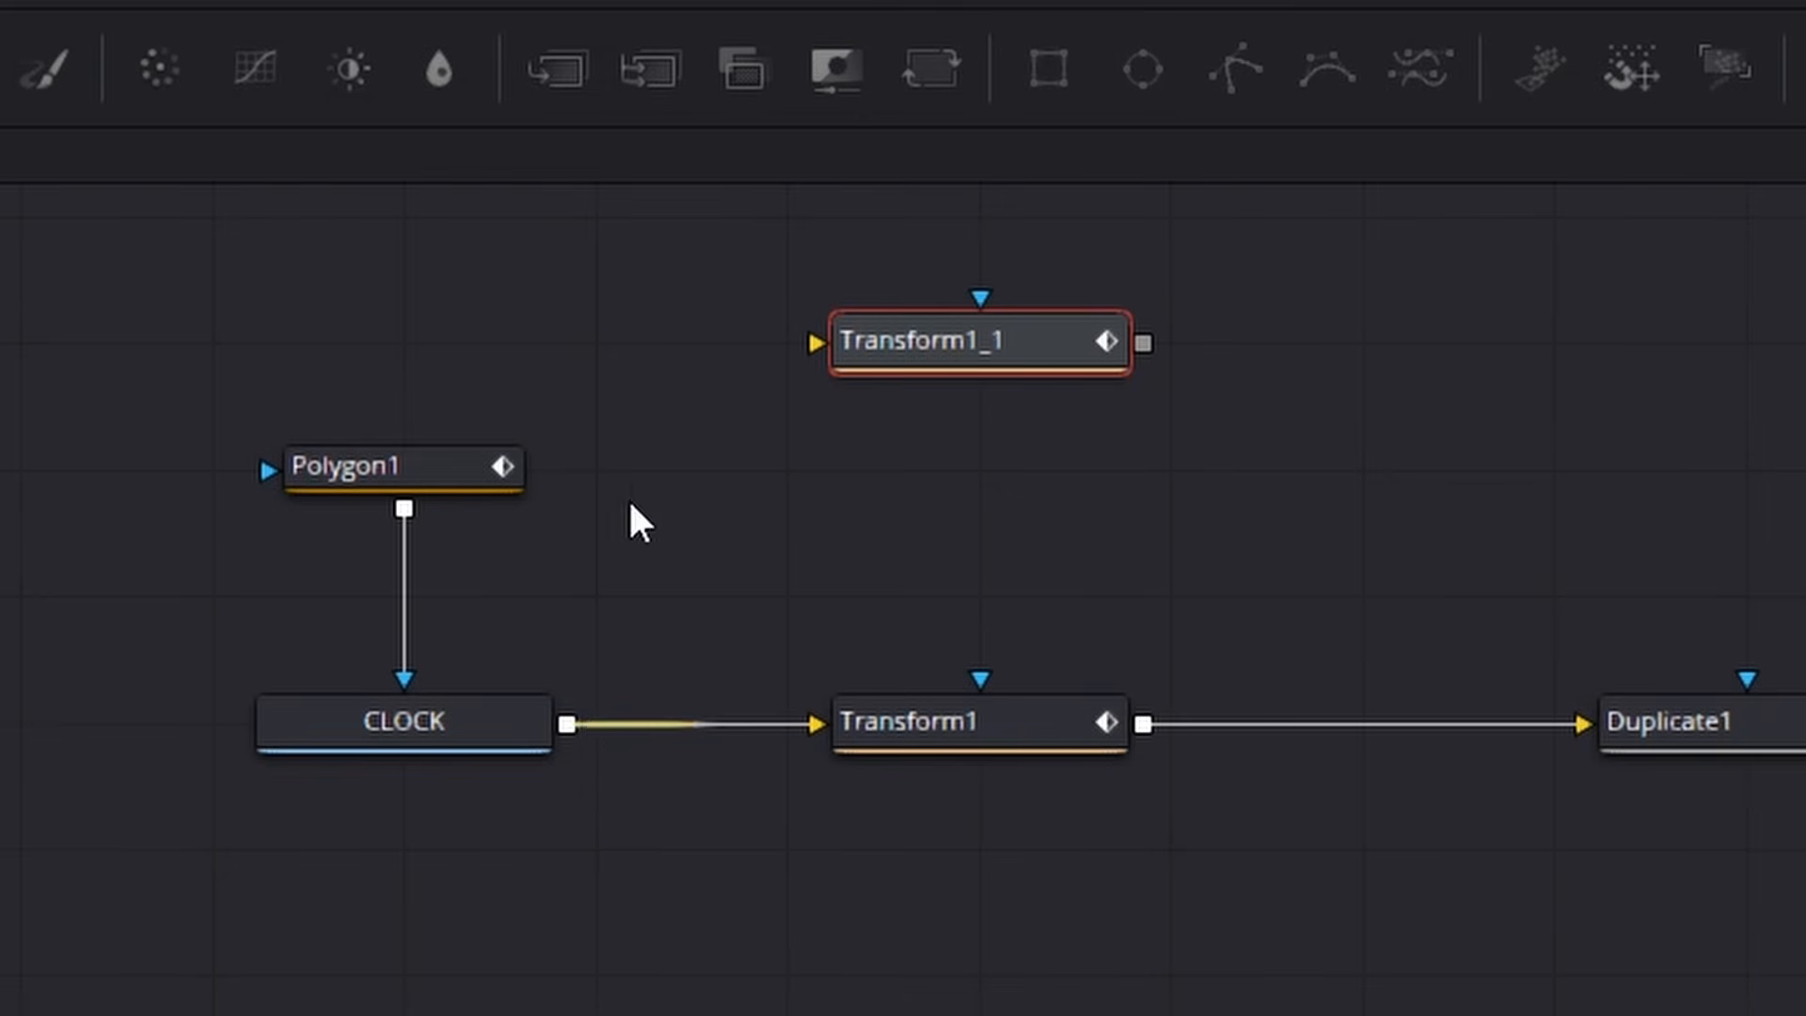
drag(568, 724, 966, 473)
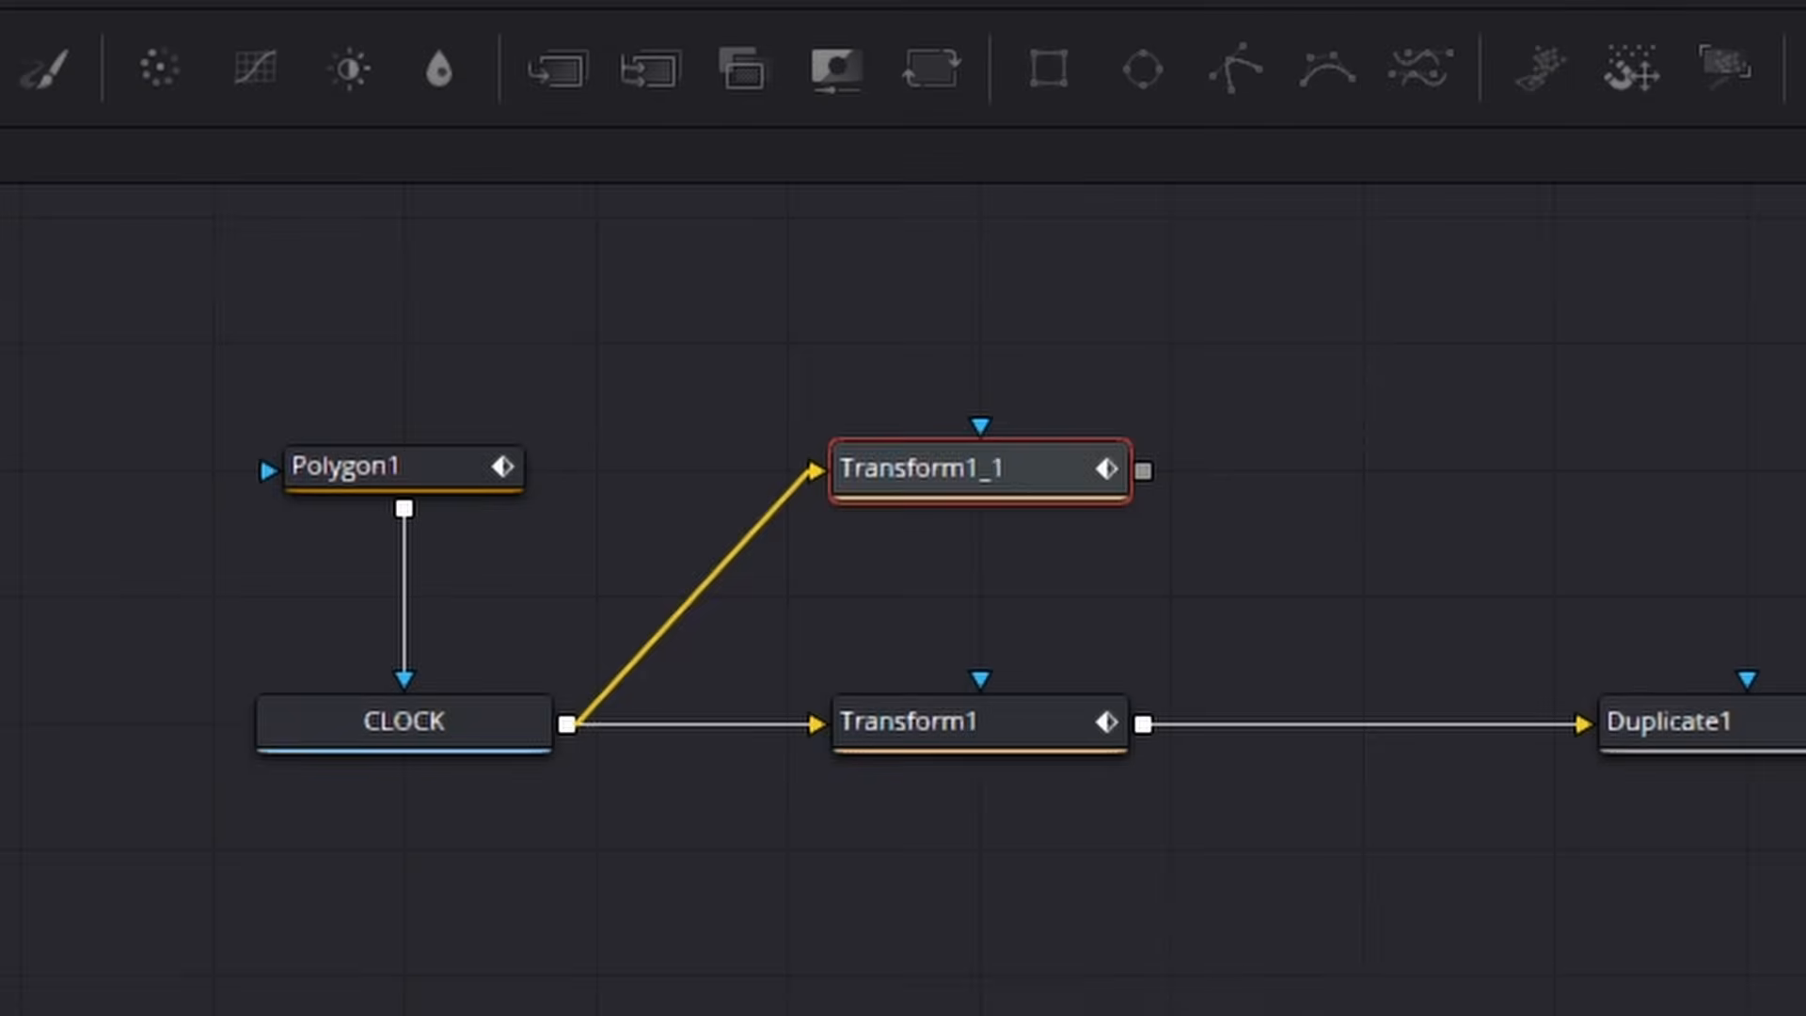
- Compare the outputs of Transform1_1 and Transform1 in the viewer, ending on Transform1_1
drag(1801, 391, 1709, 391)
click(551, 505)
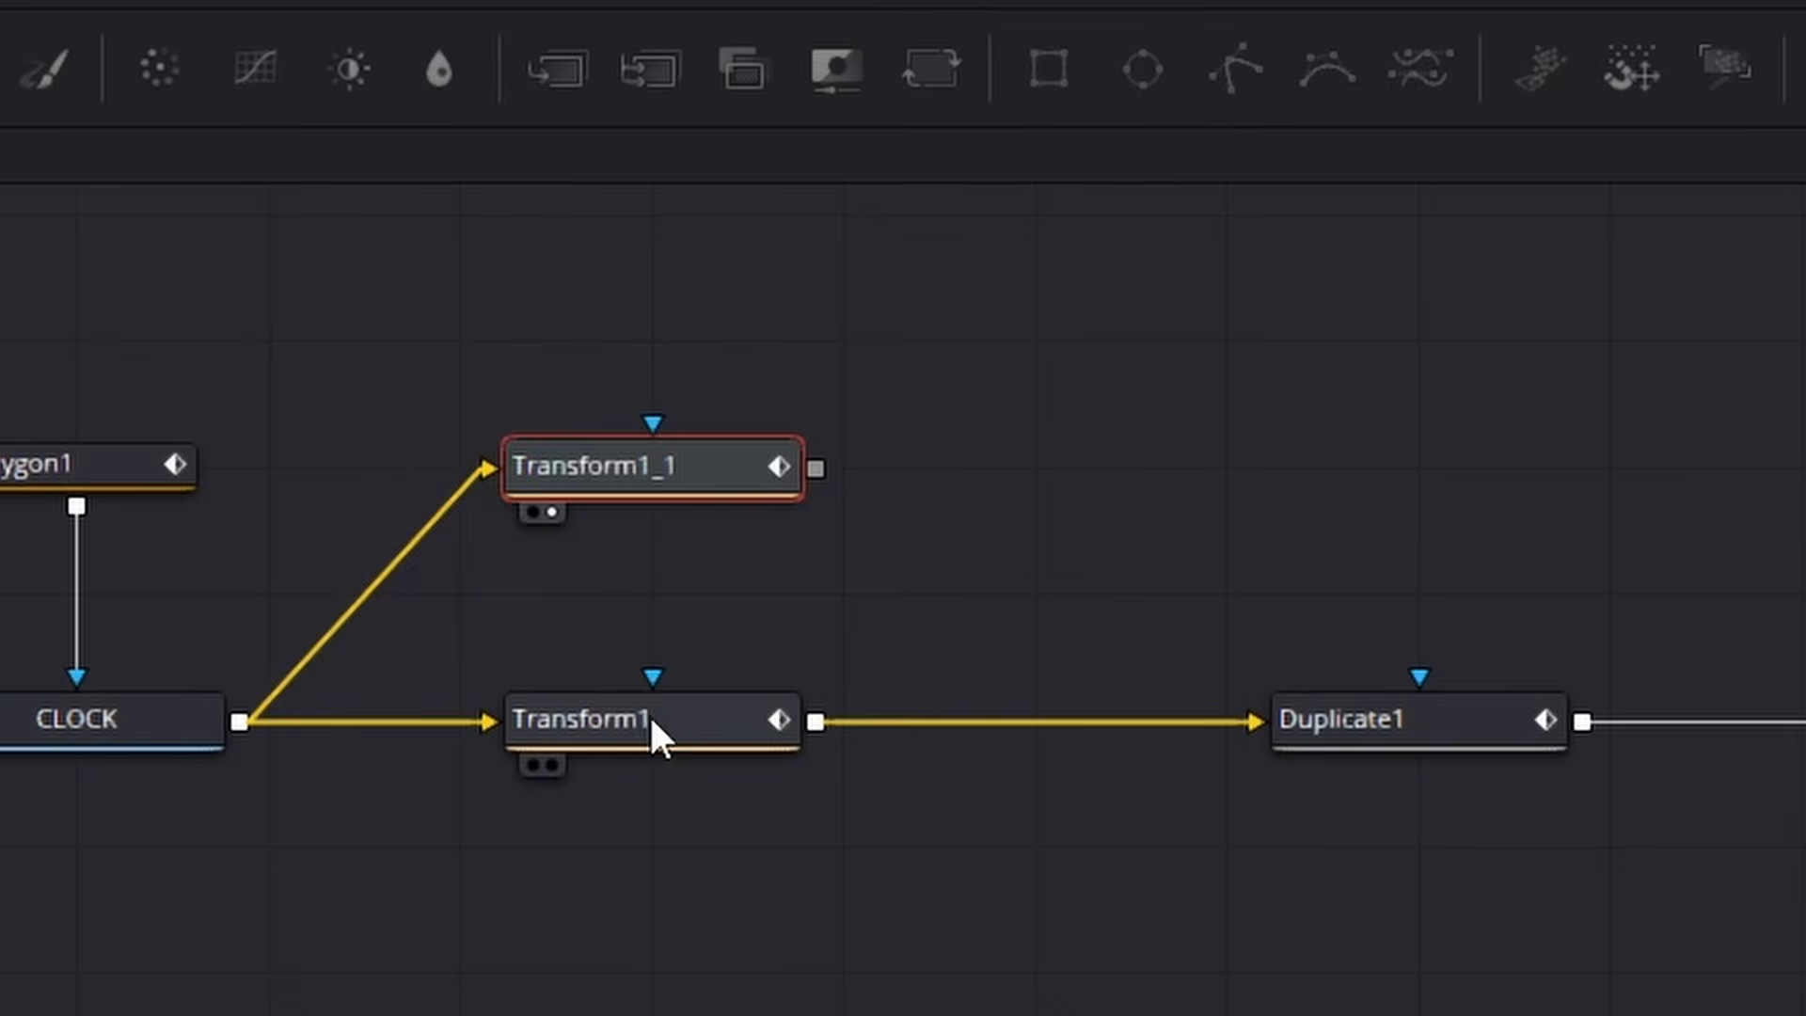
click(423, 929)
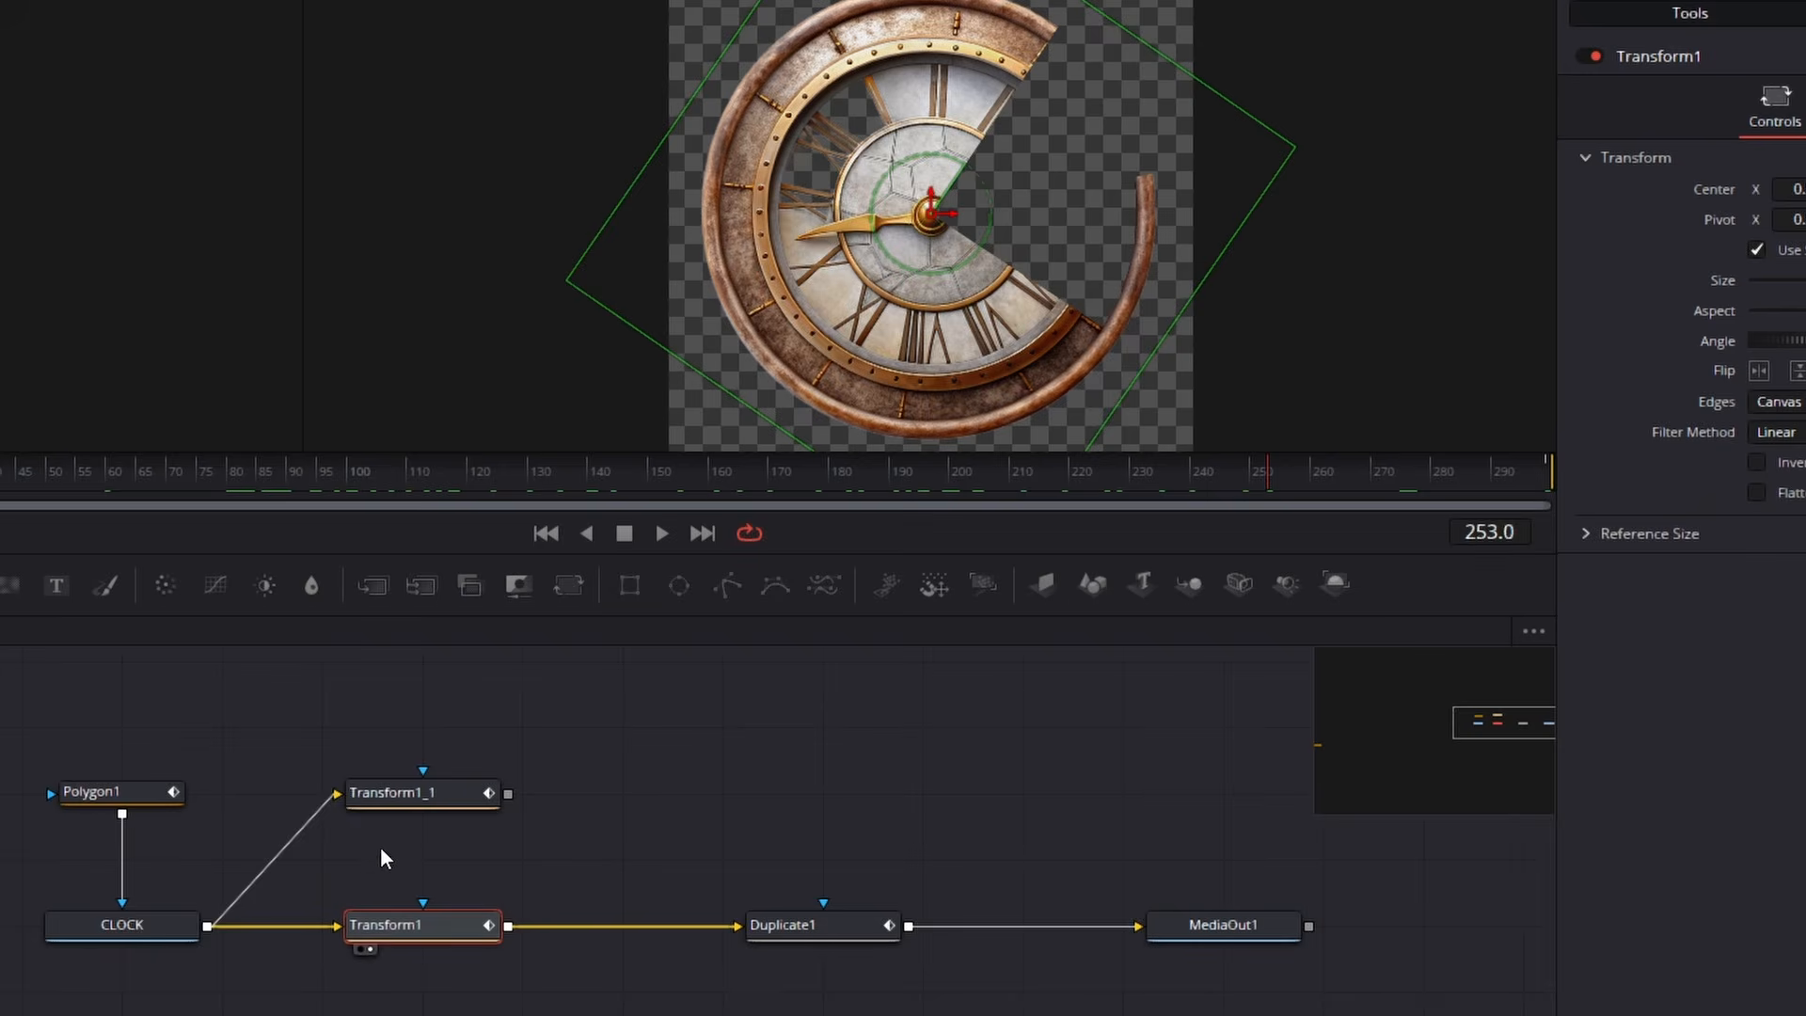
click(583, 465)
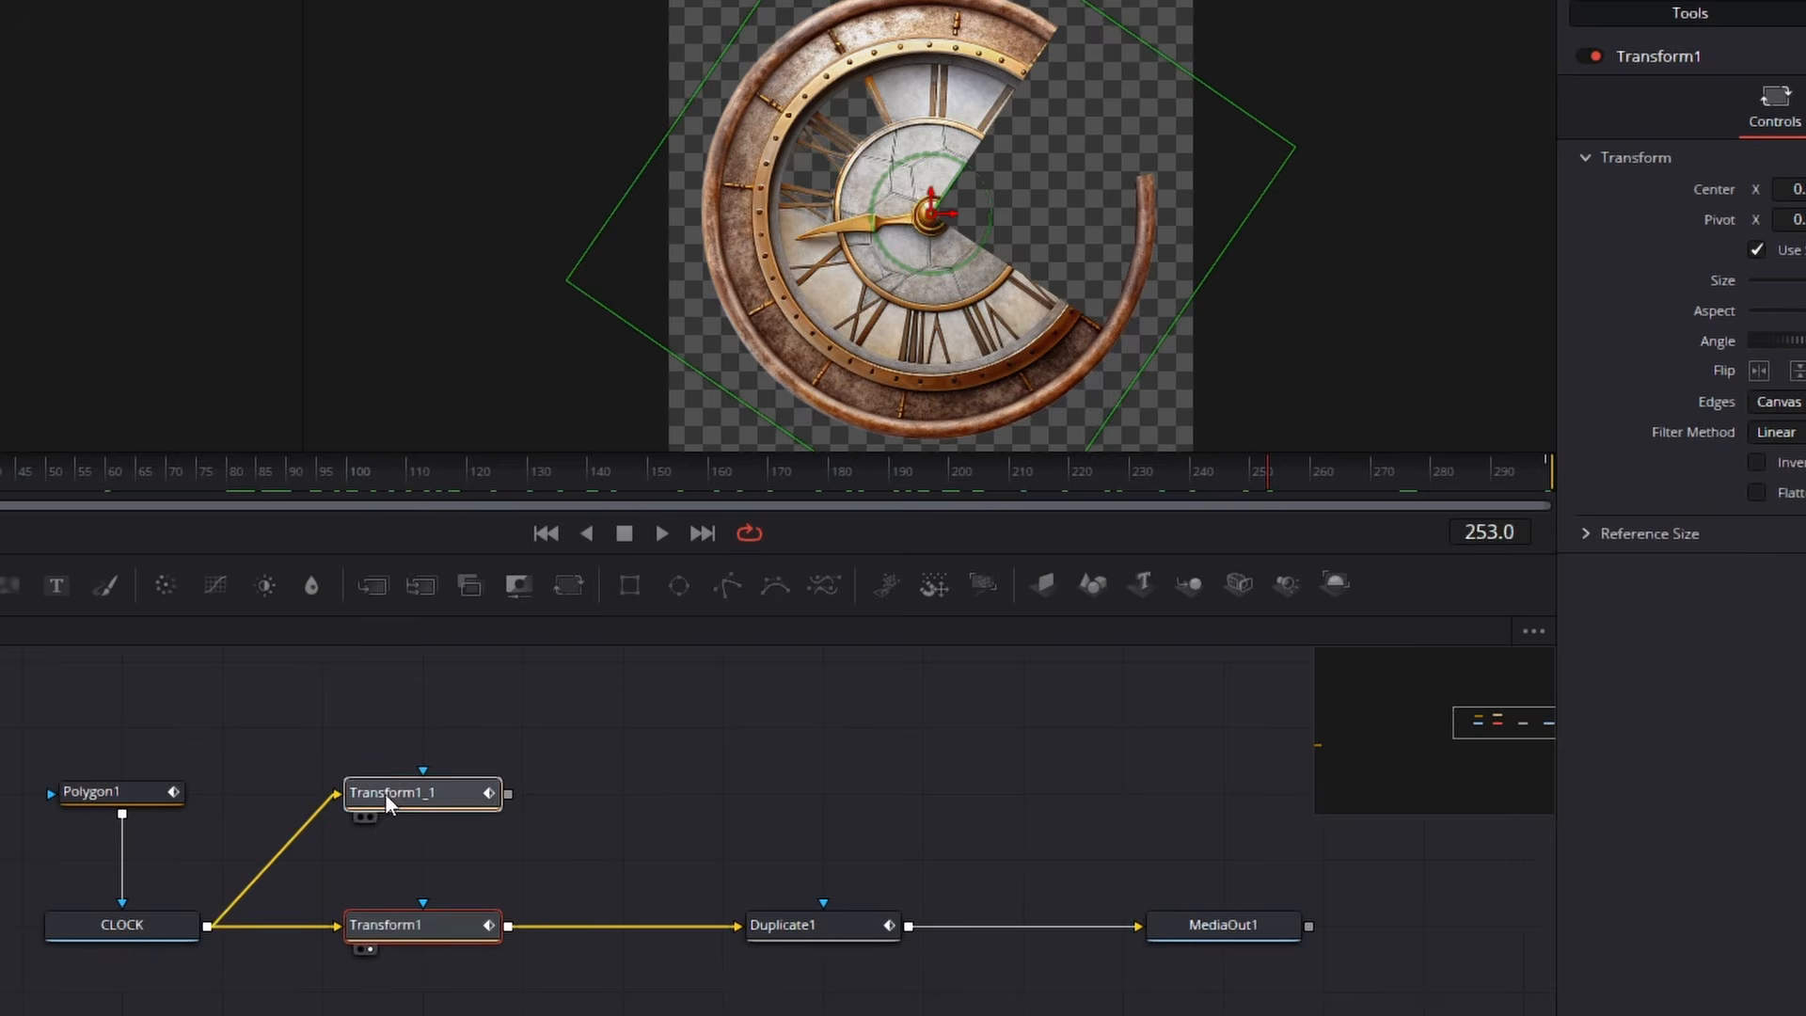
click(371, 817)
drag(671, 802, 674, 830)
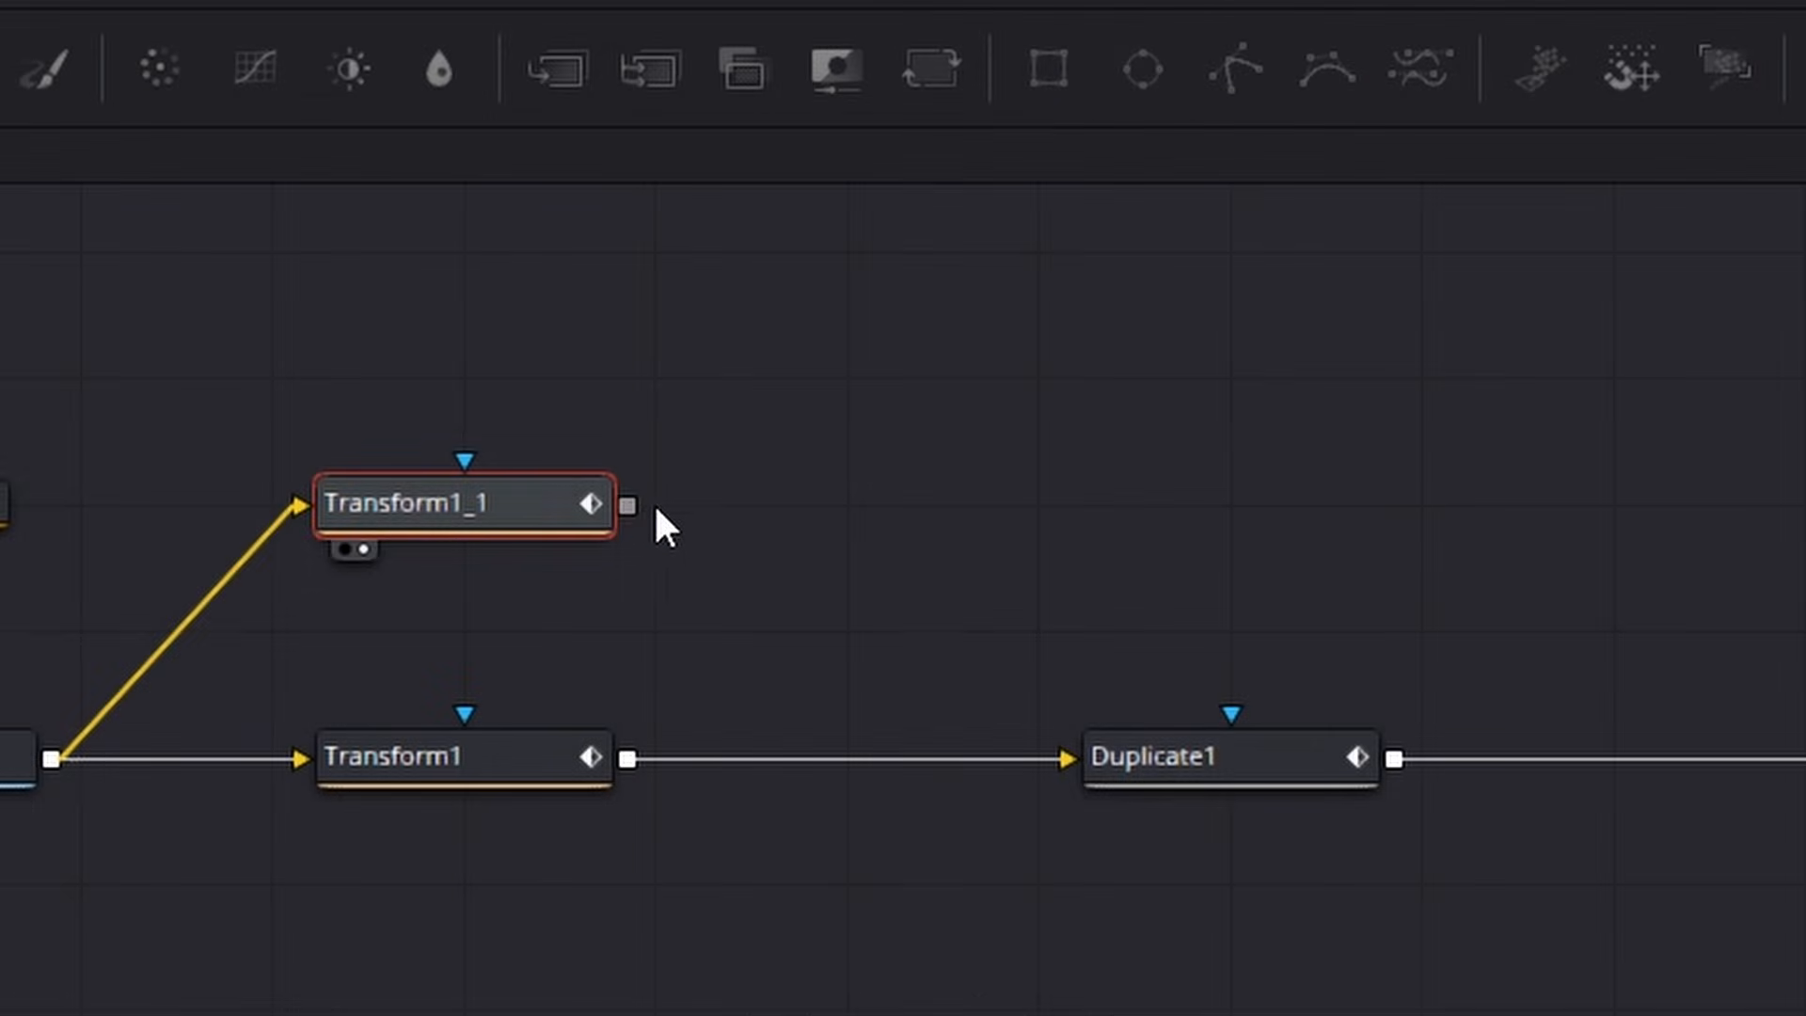
- Try to connect Transform1_1's output to Duplicate1, and remove the connection to its effect mask input
drag(627, 506, 1253, 748)
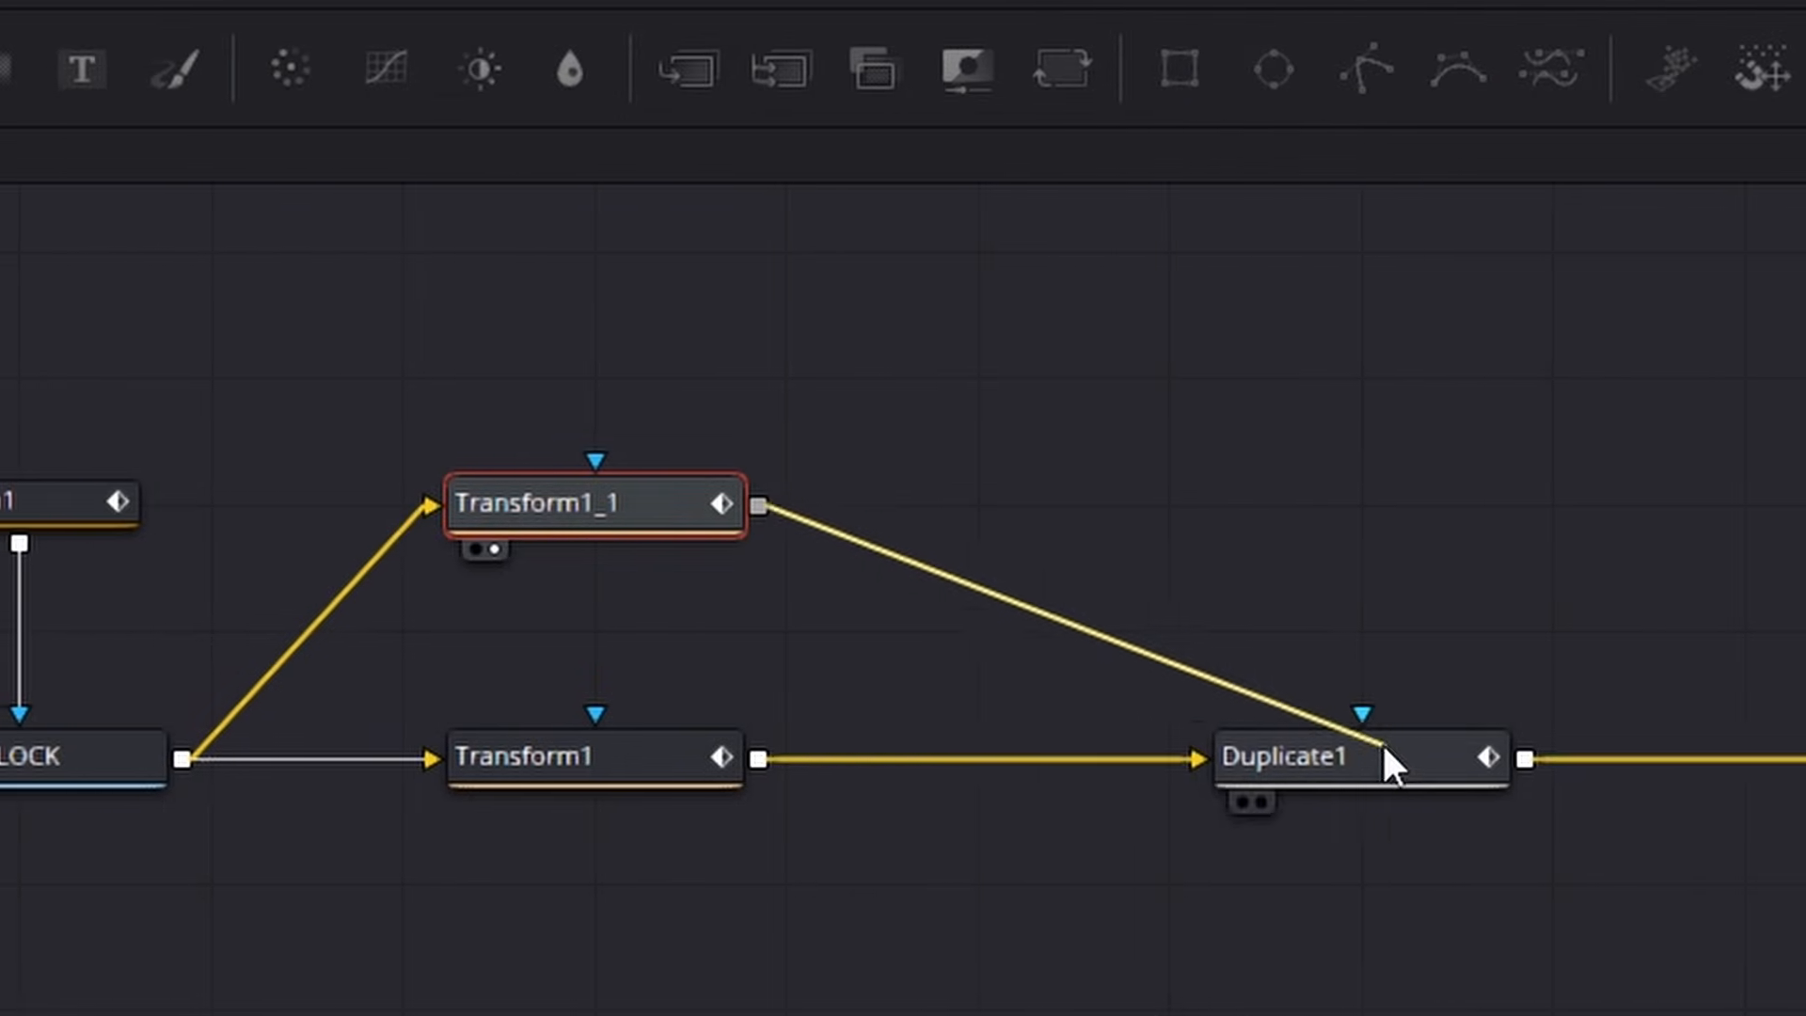
drag(1383, 745, 1394, 753)
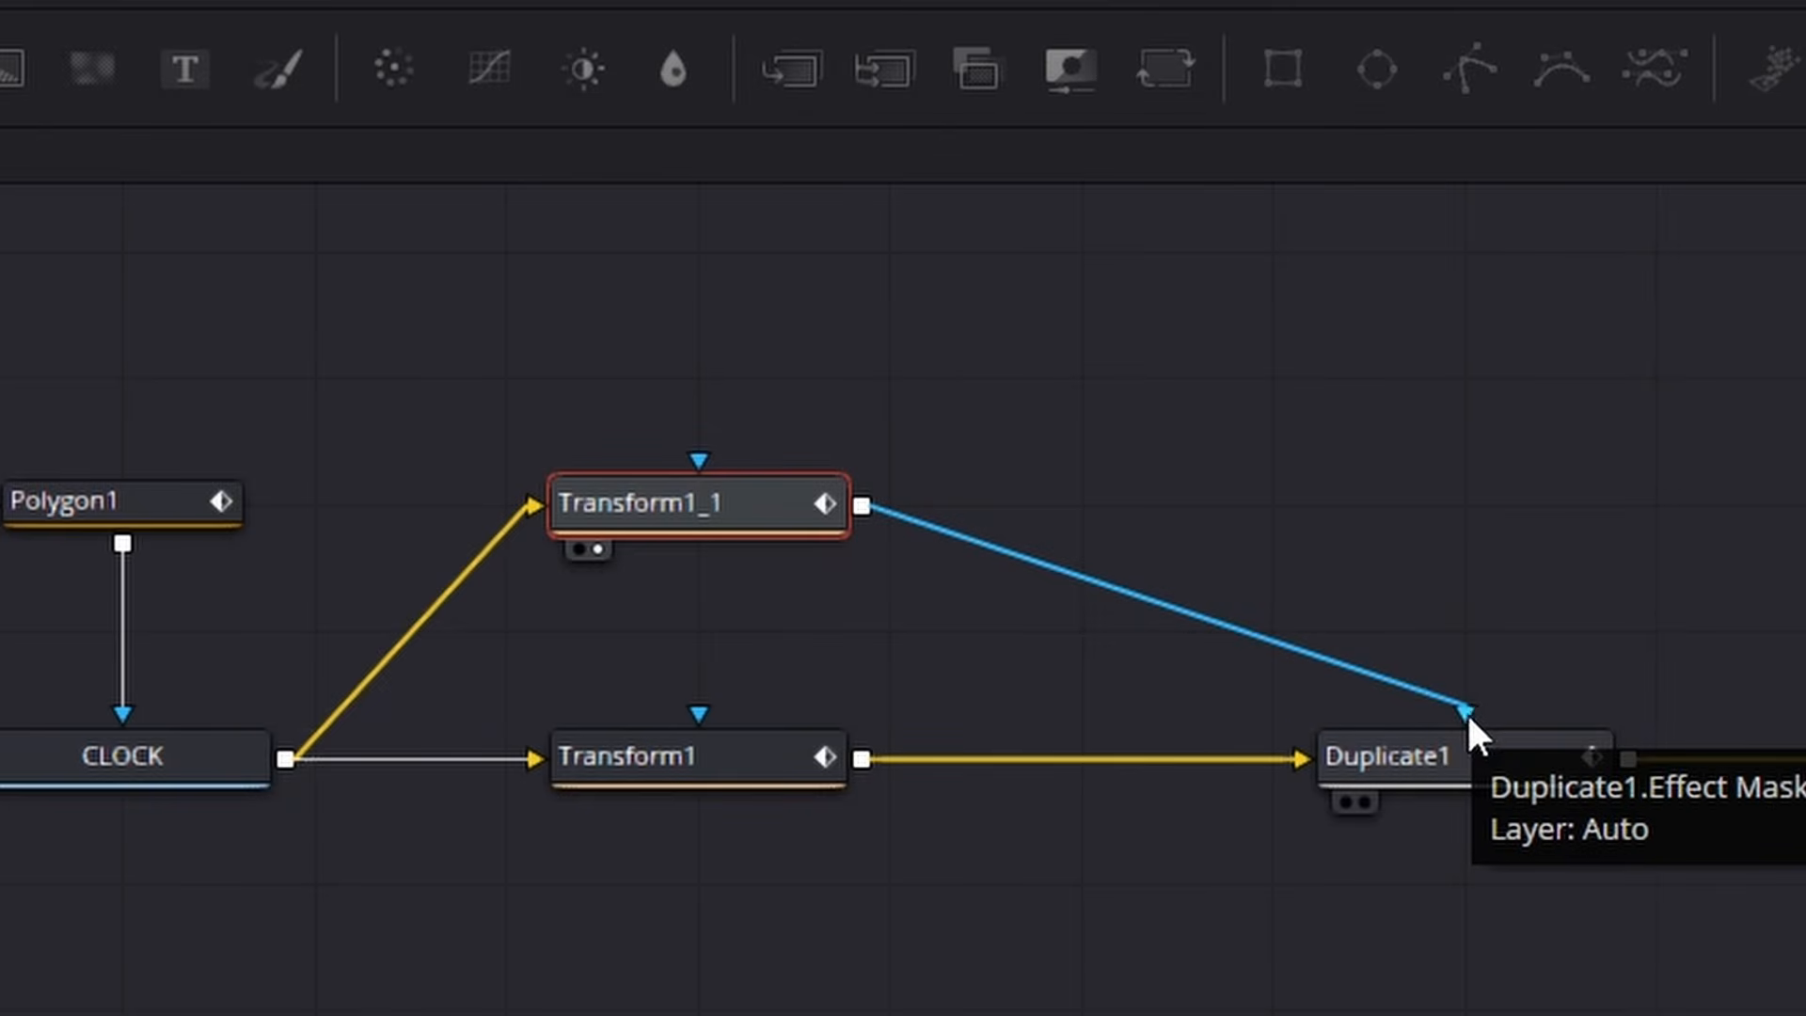
drag(1466, 708, 1279, 414)
- Copy Duplicate1, paste it as an instance above the original in line with Transform1_1, and connect Transform1_1's output to the instance
right_click(1487, 751)
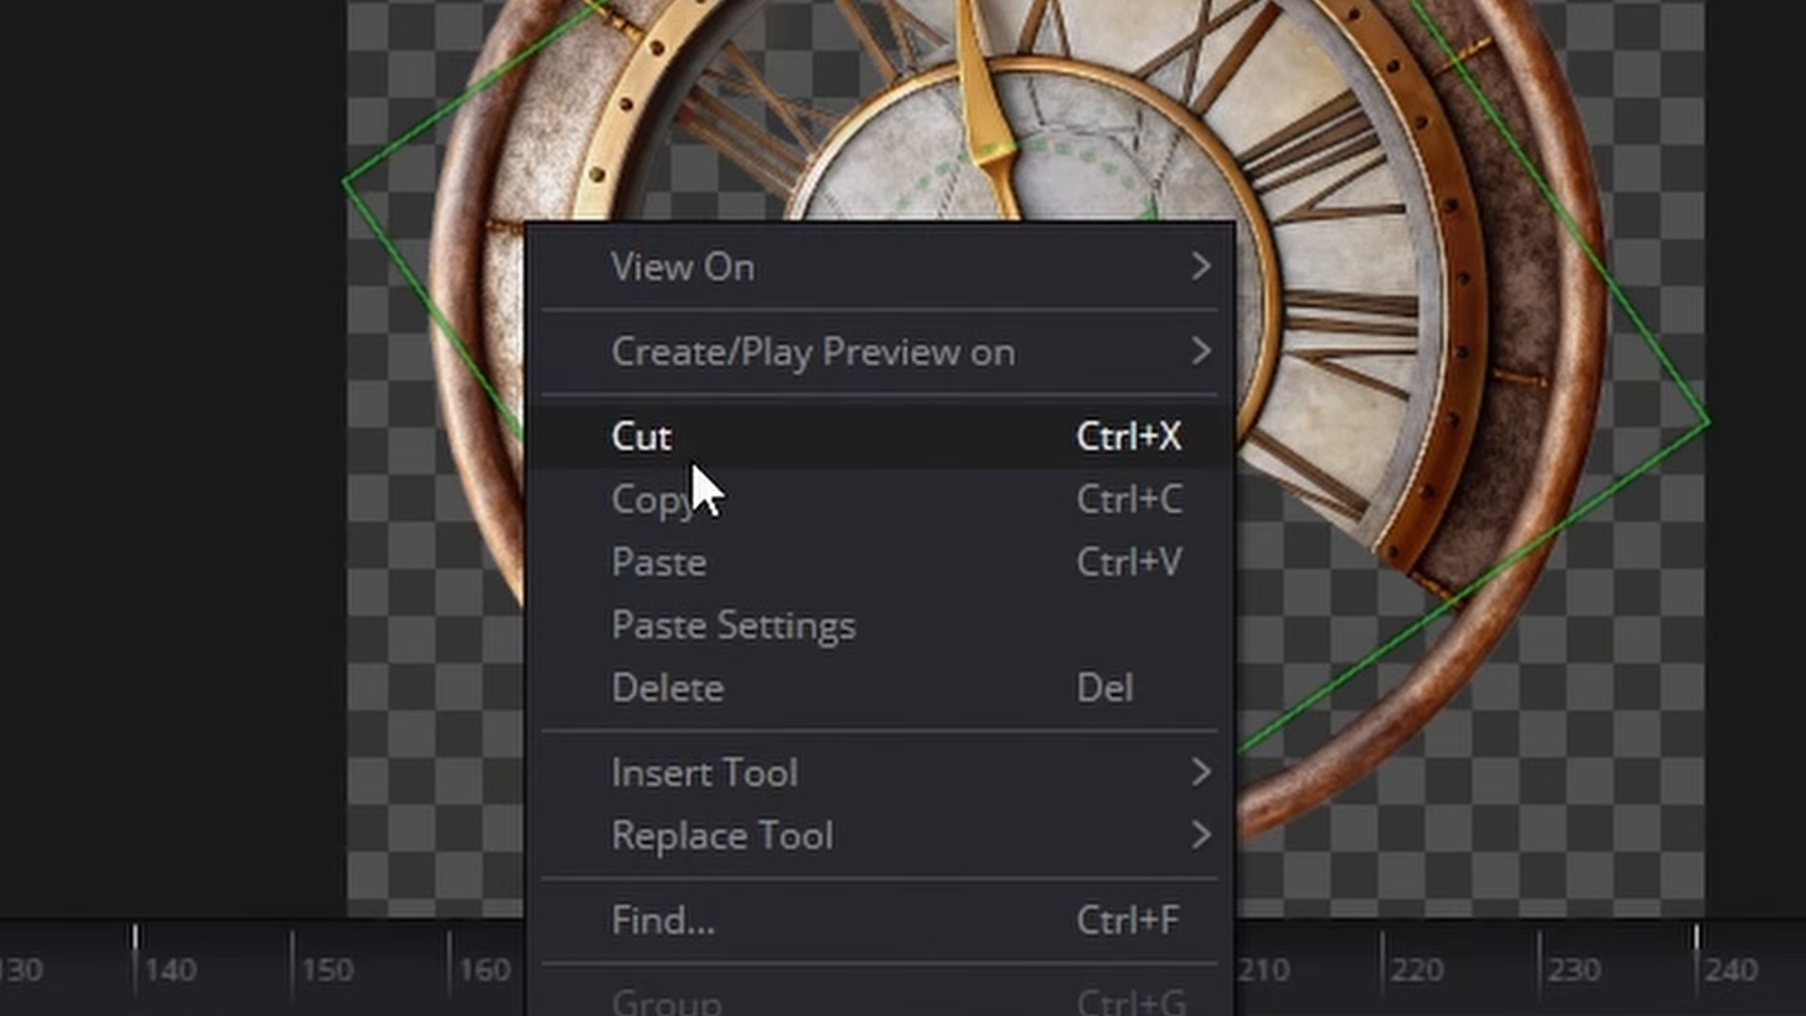
click(705, 504)
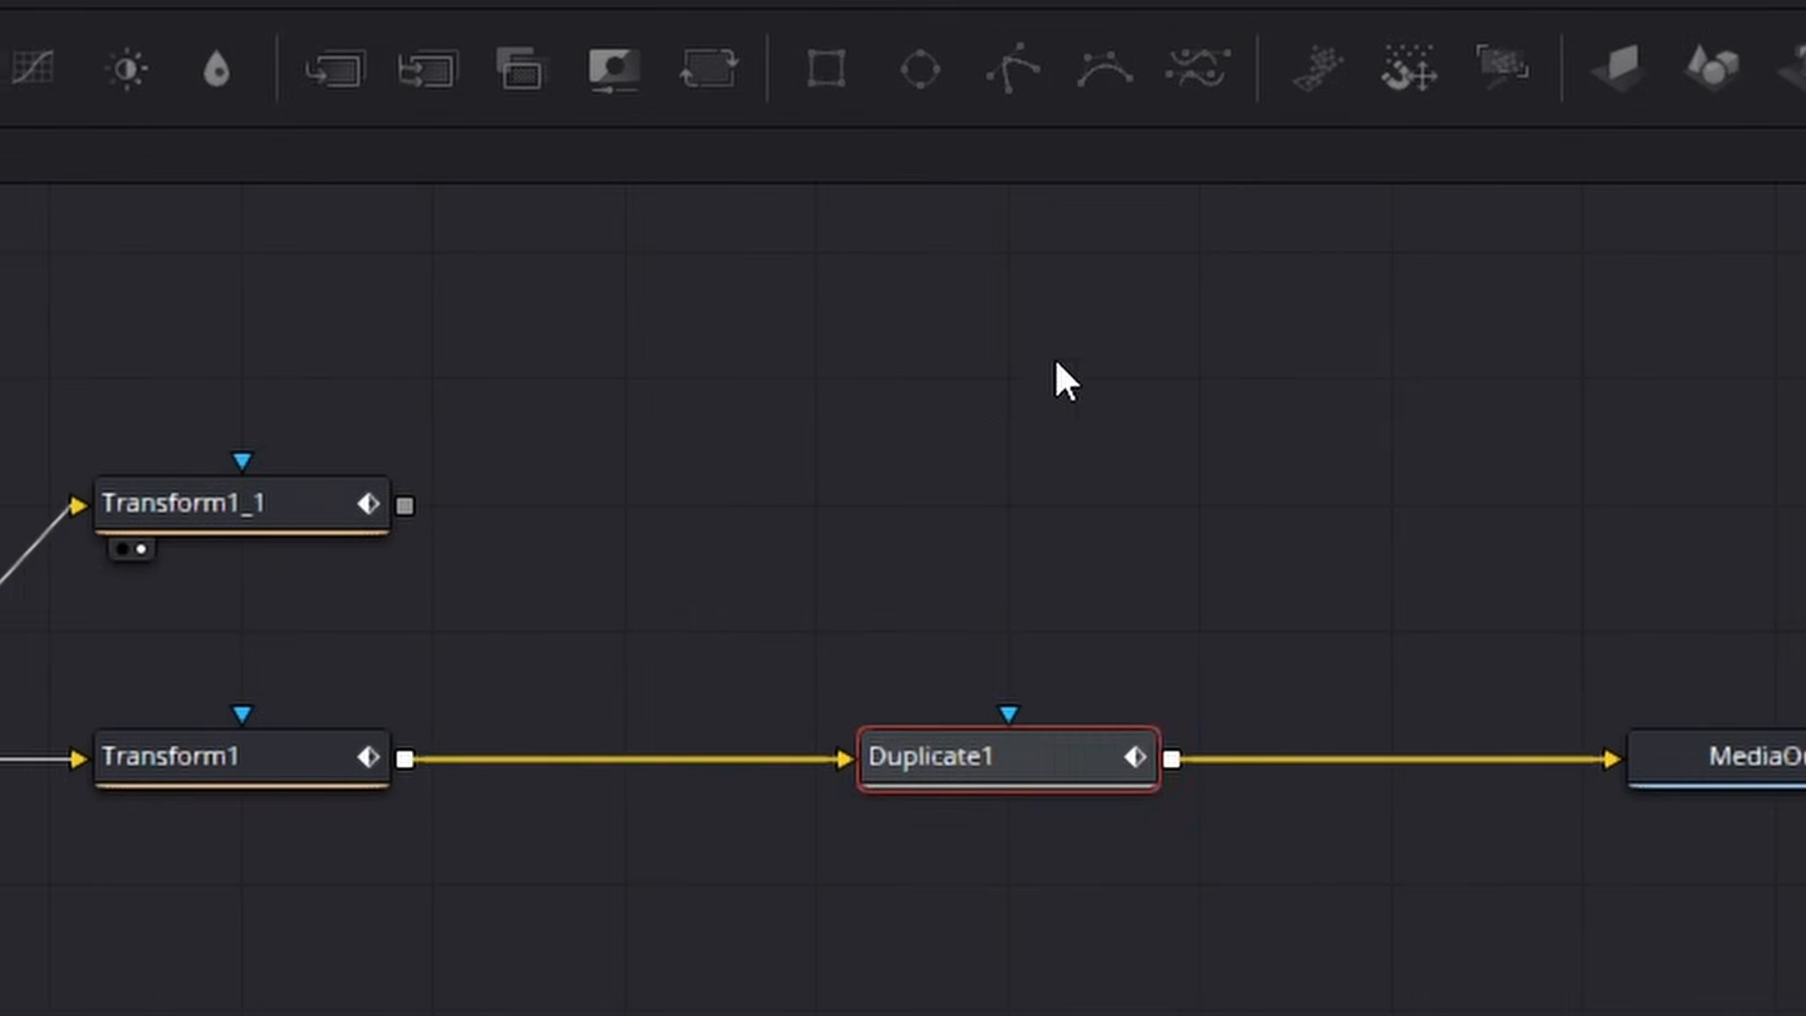
right_click(956, 420)
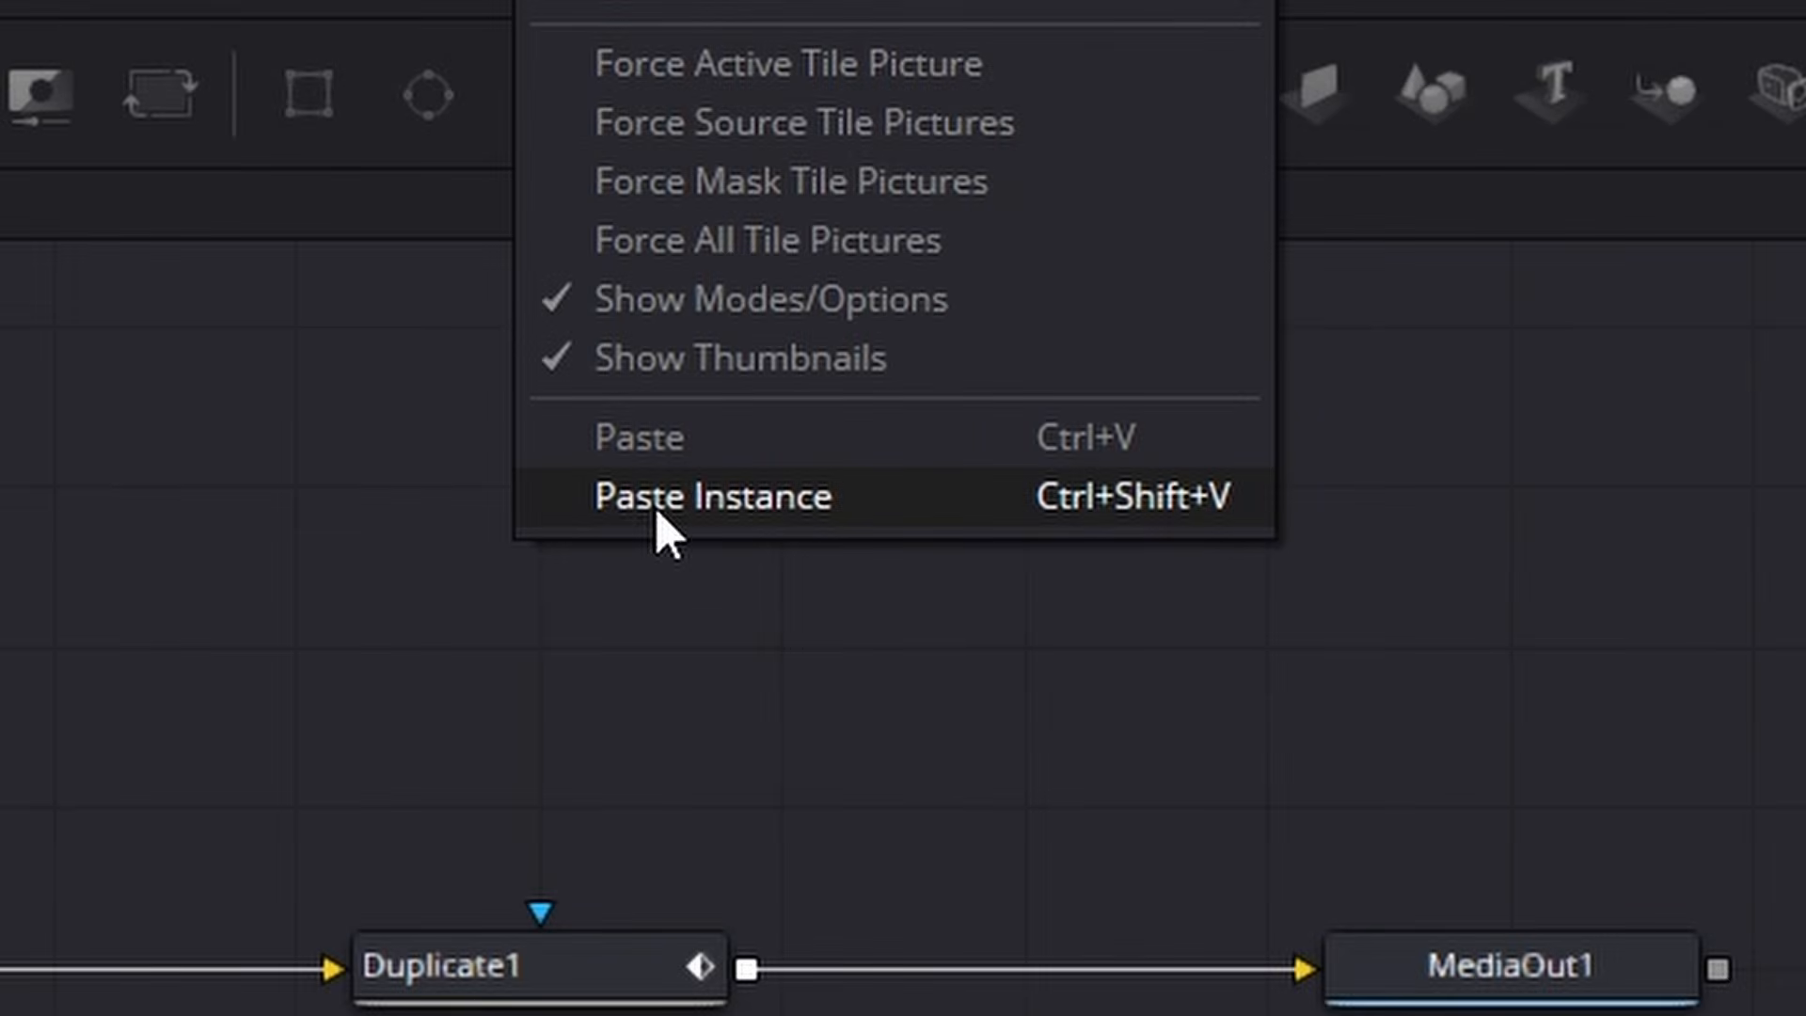
click(658, 499)
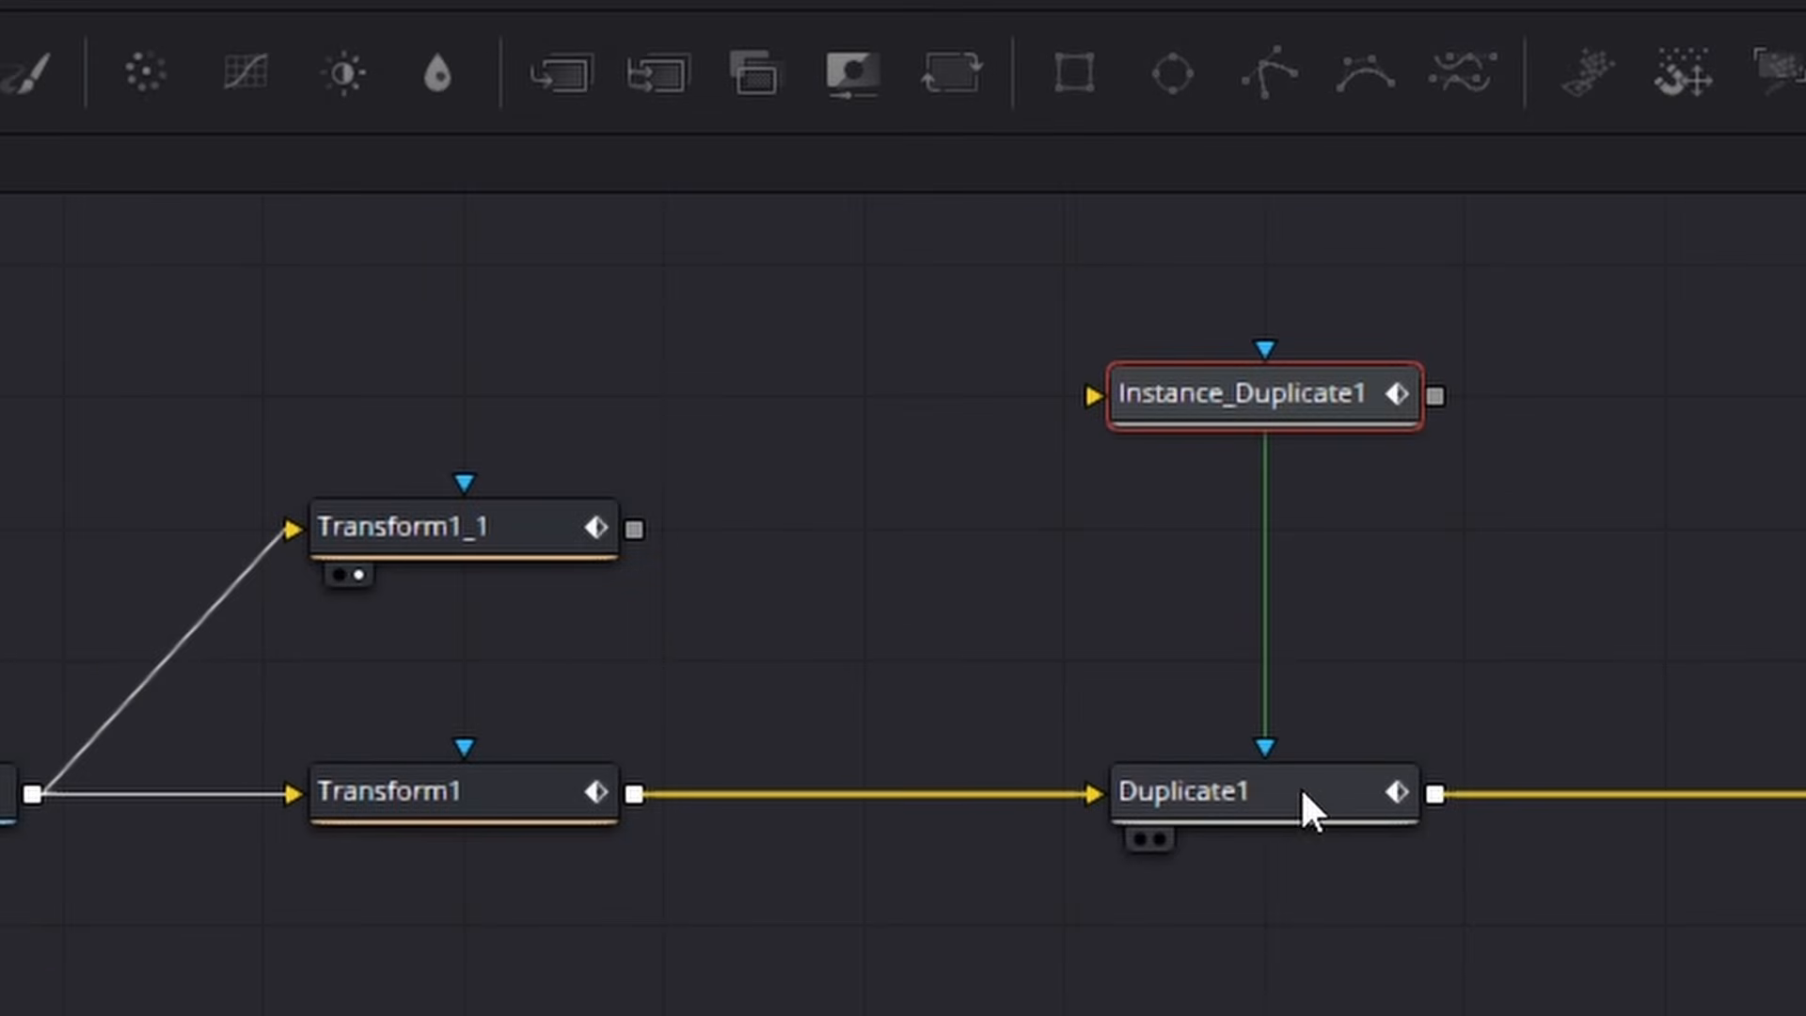
drag(1260, 393, 1256, 527)
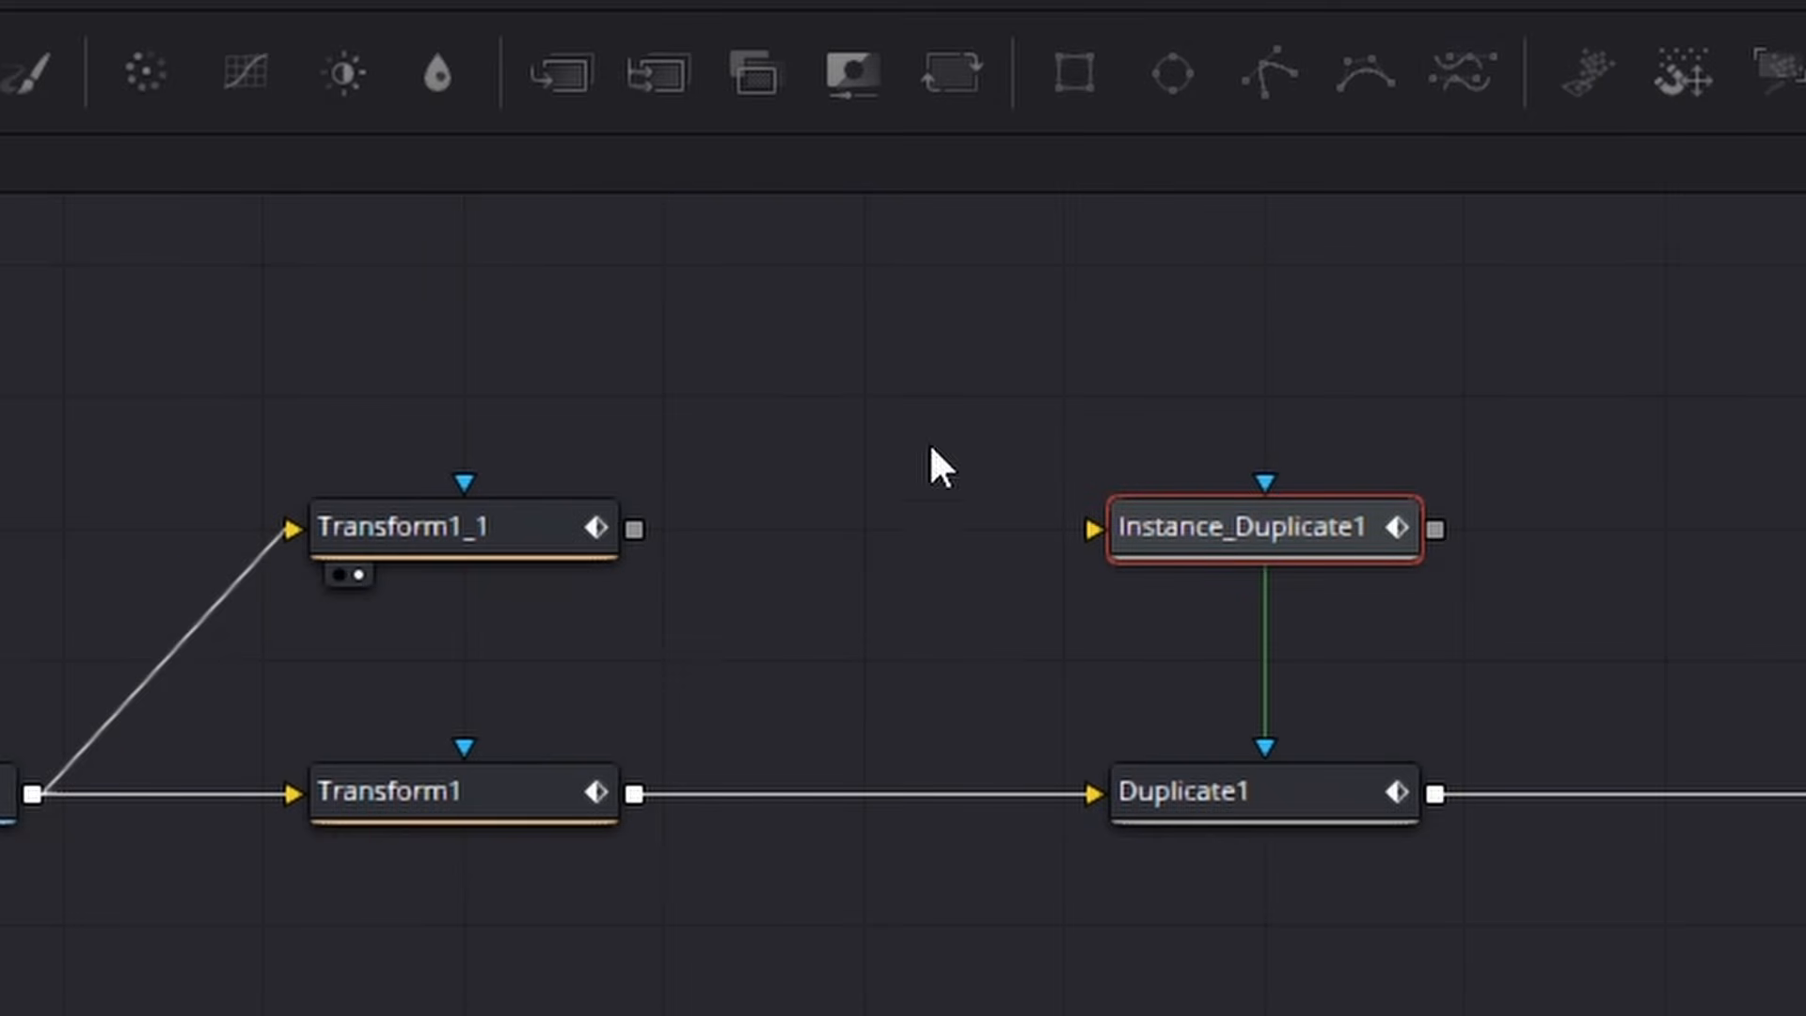
drag(634, 529, 1244, 659)
- Move MediaOut1 farther from Duplicate1 to make room, and insert a Merge node between Duplicate1 and MediaOut1
drag(1736, 812, 1539, 520)
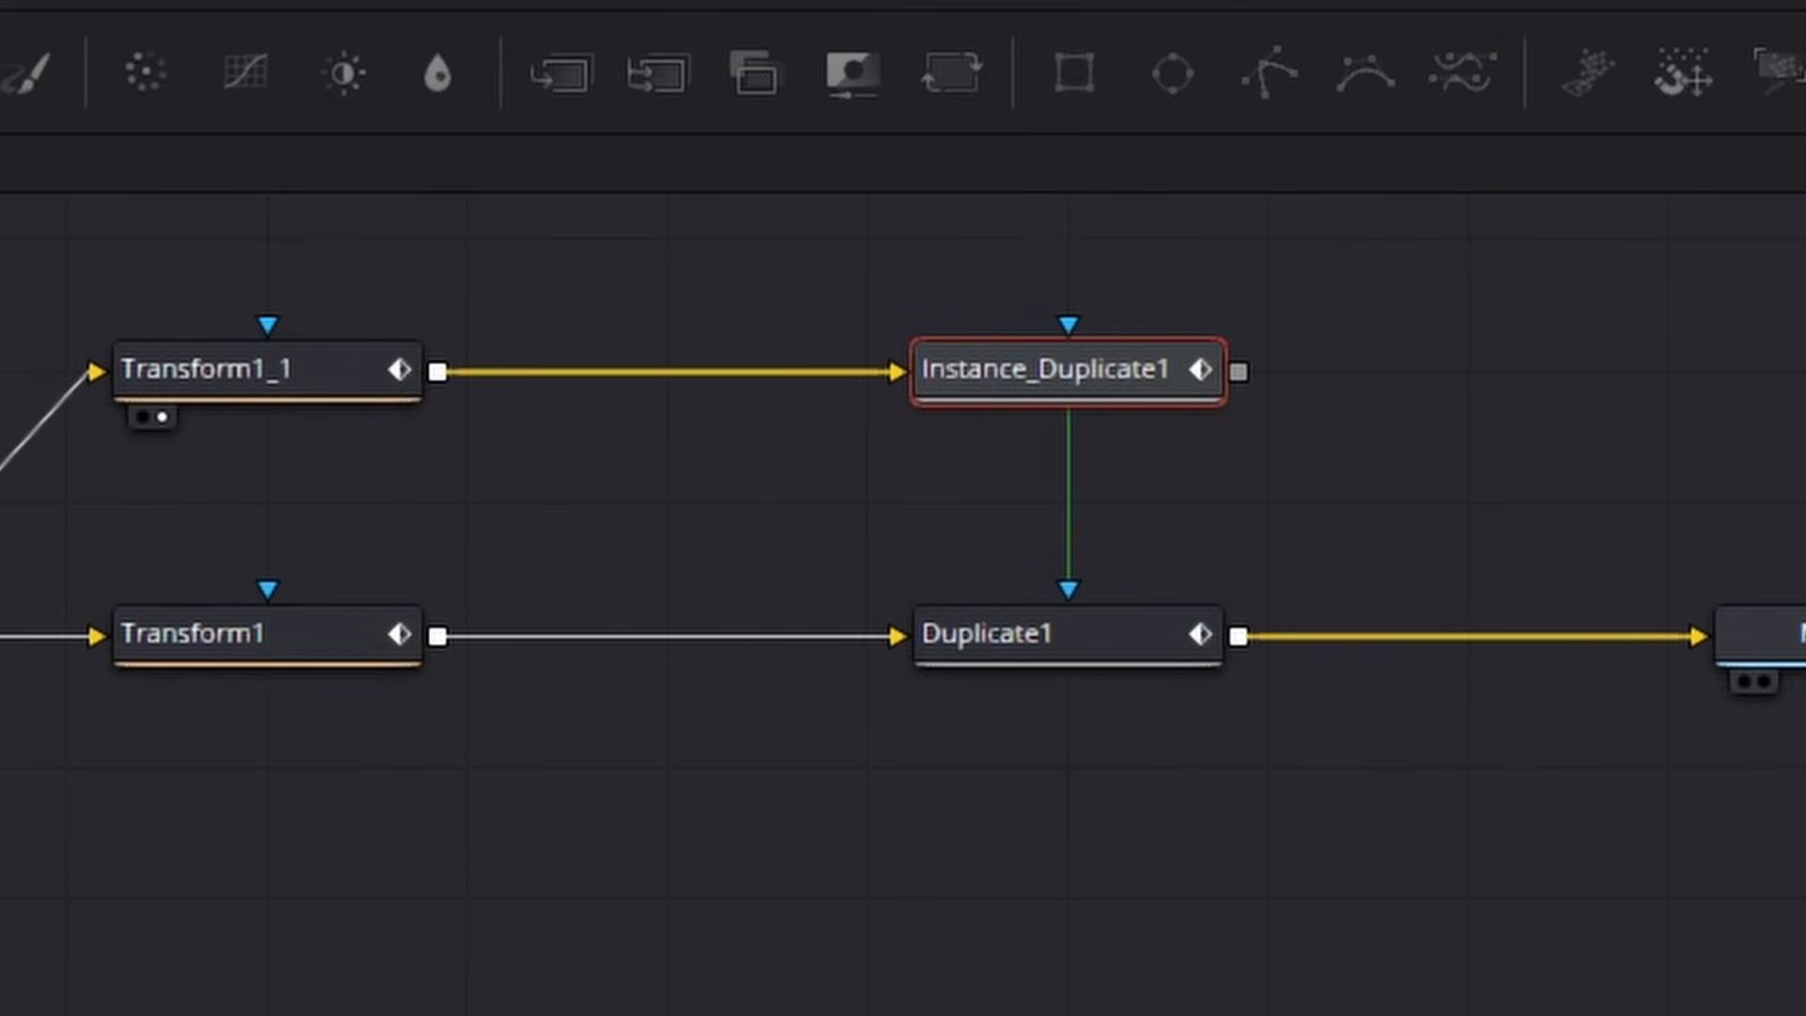
drag(1777, 637, 1804, 637)
drag(1014, 680, 1015, 757)
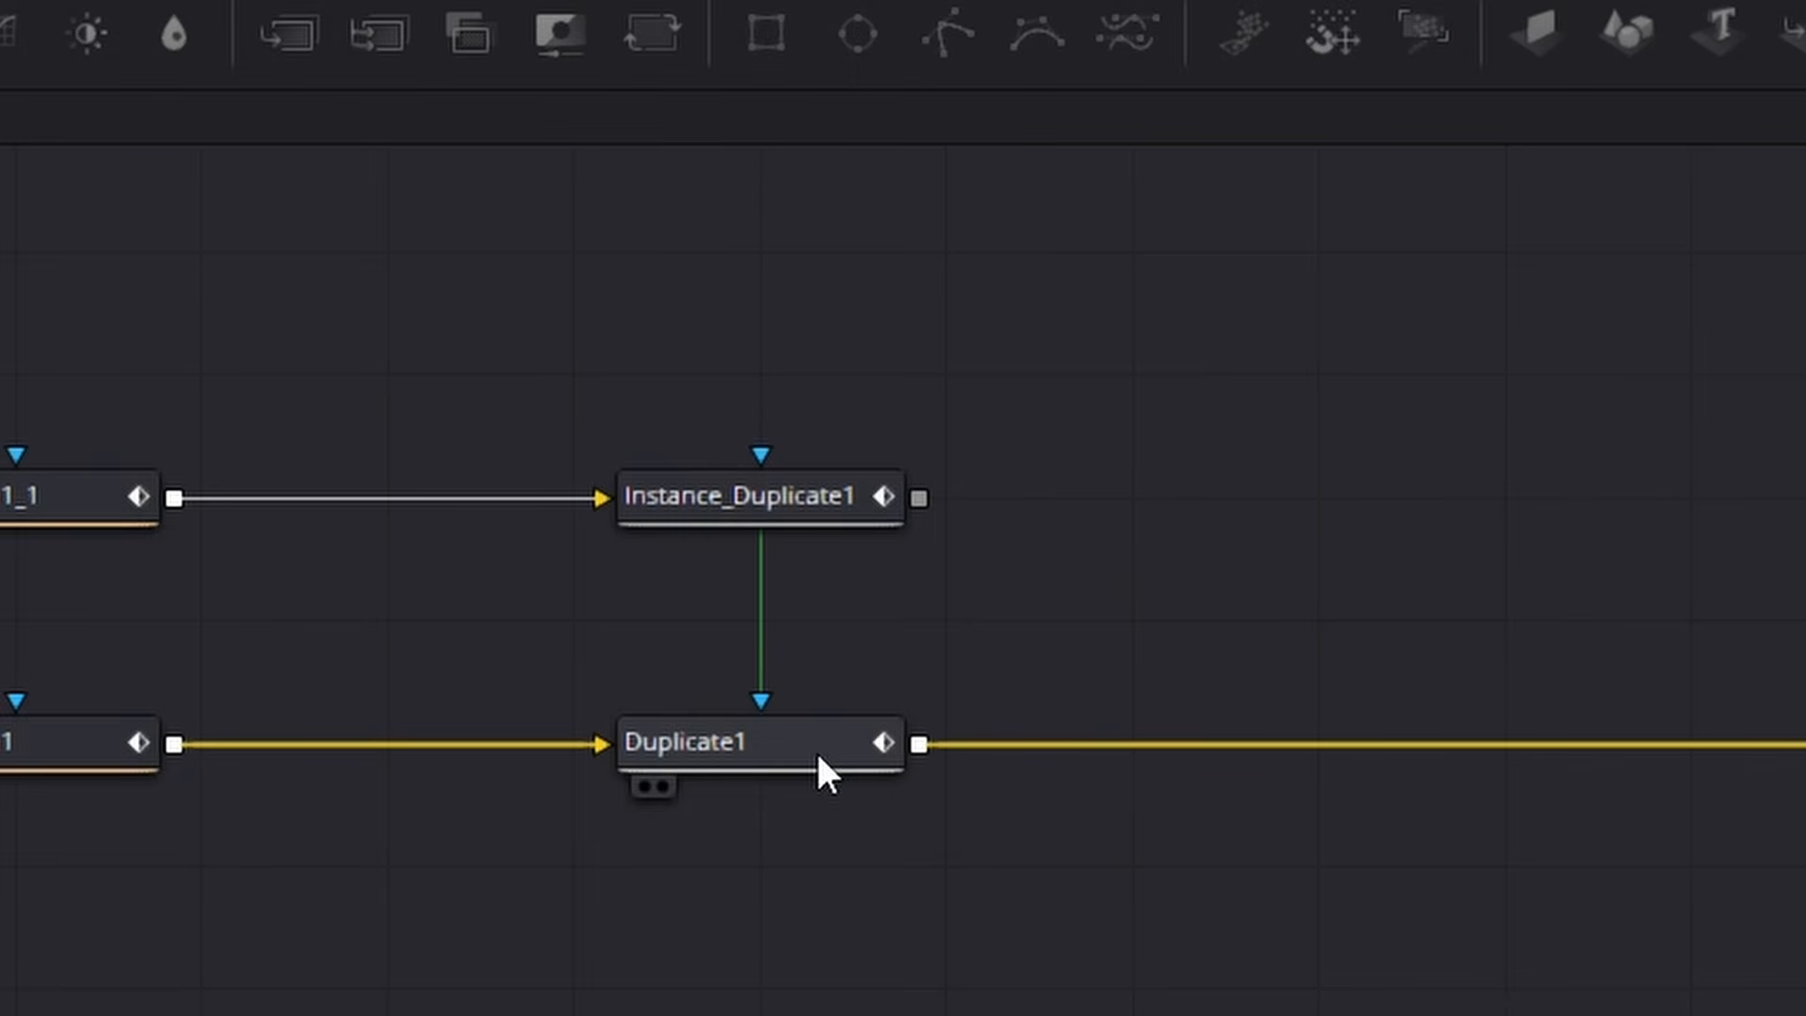
click(716, 845)
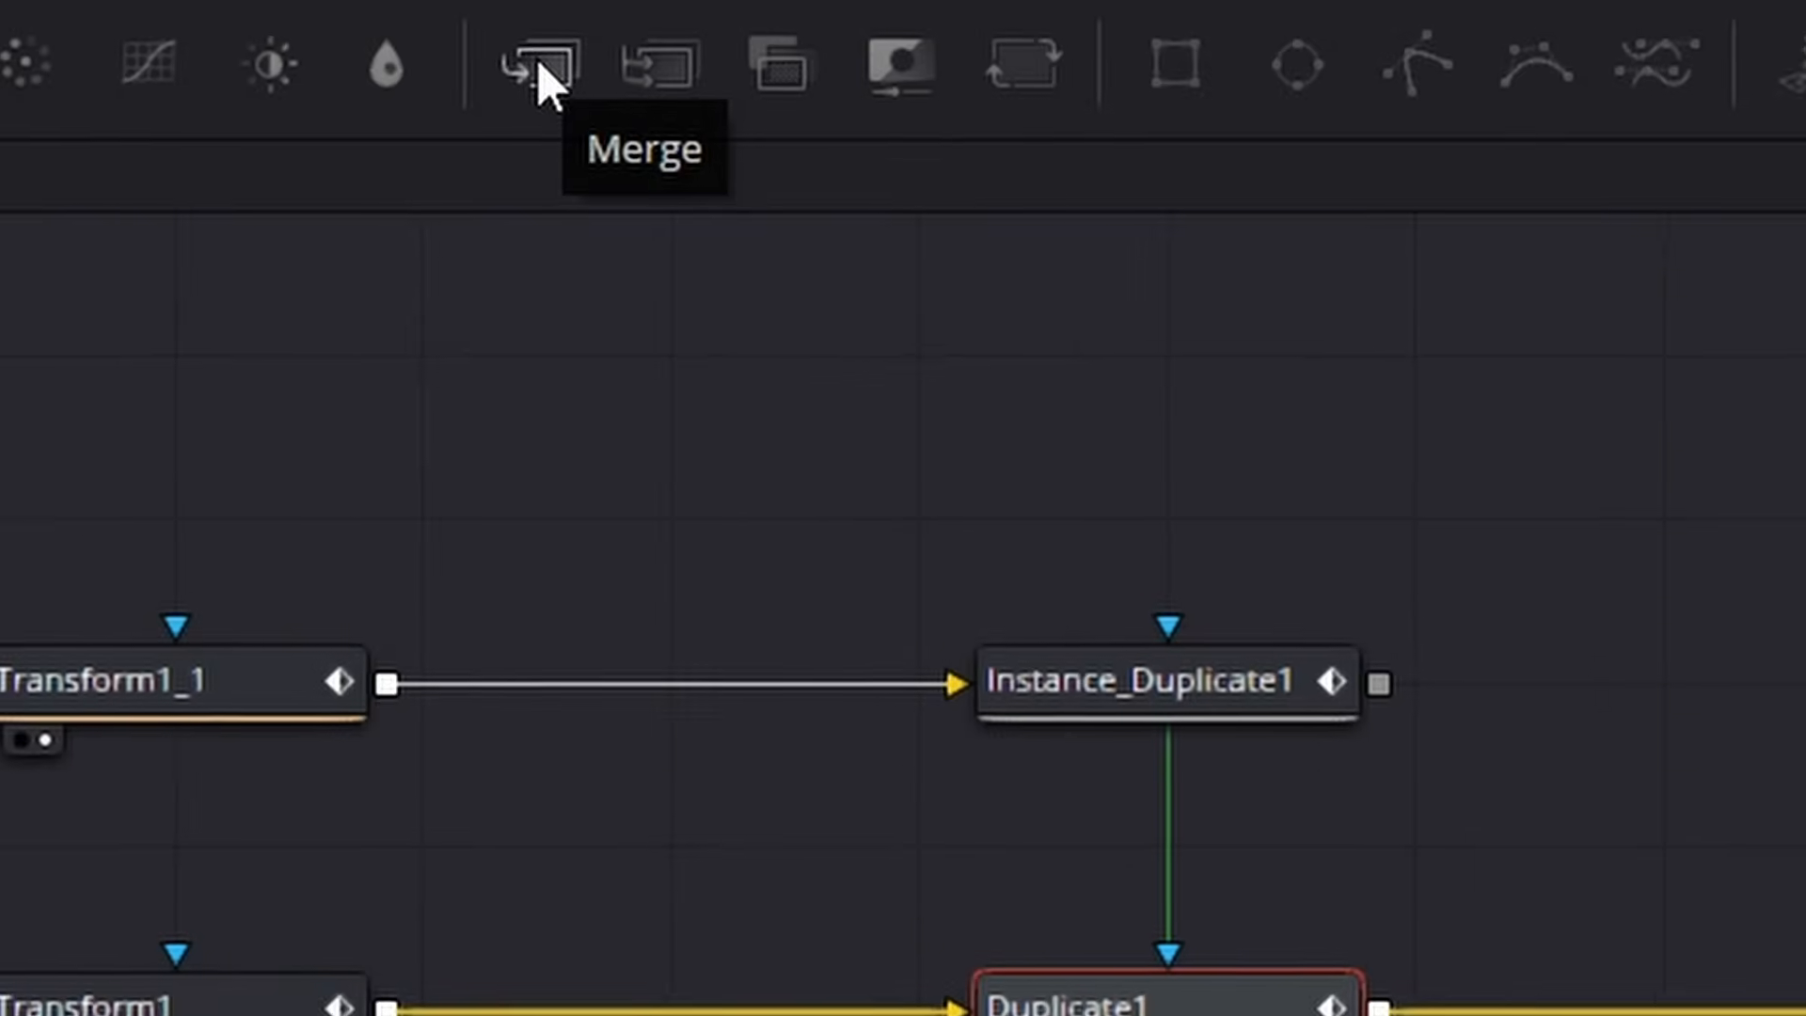
click(543, 76)
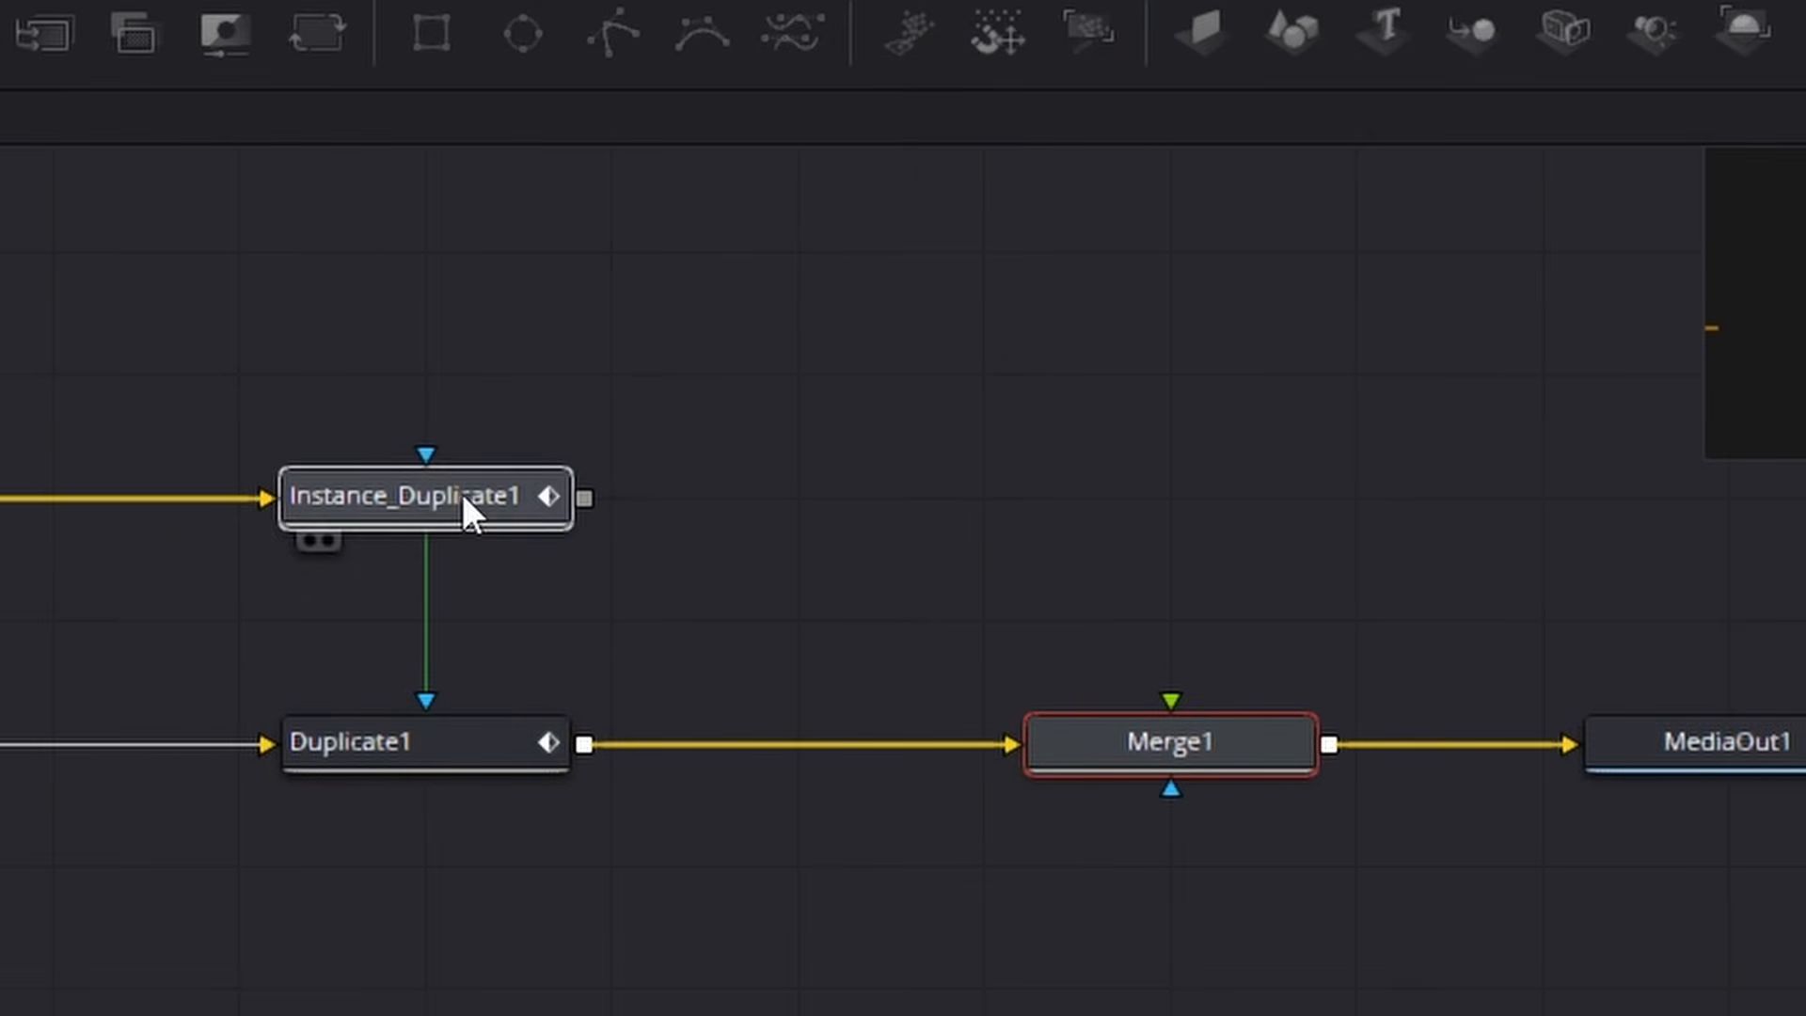
- Connect Instance_Duplicate1's output to Merge1's foreground input, and select MediaOut1 to check the merged clocks in the viewer
click(470, 508)
drag(584, 498, 1217, 752)
click(1157, 750)
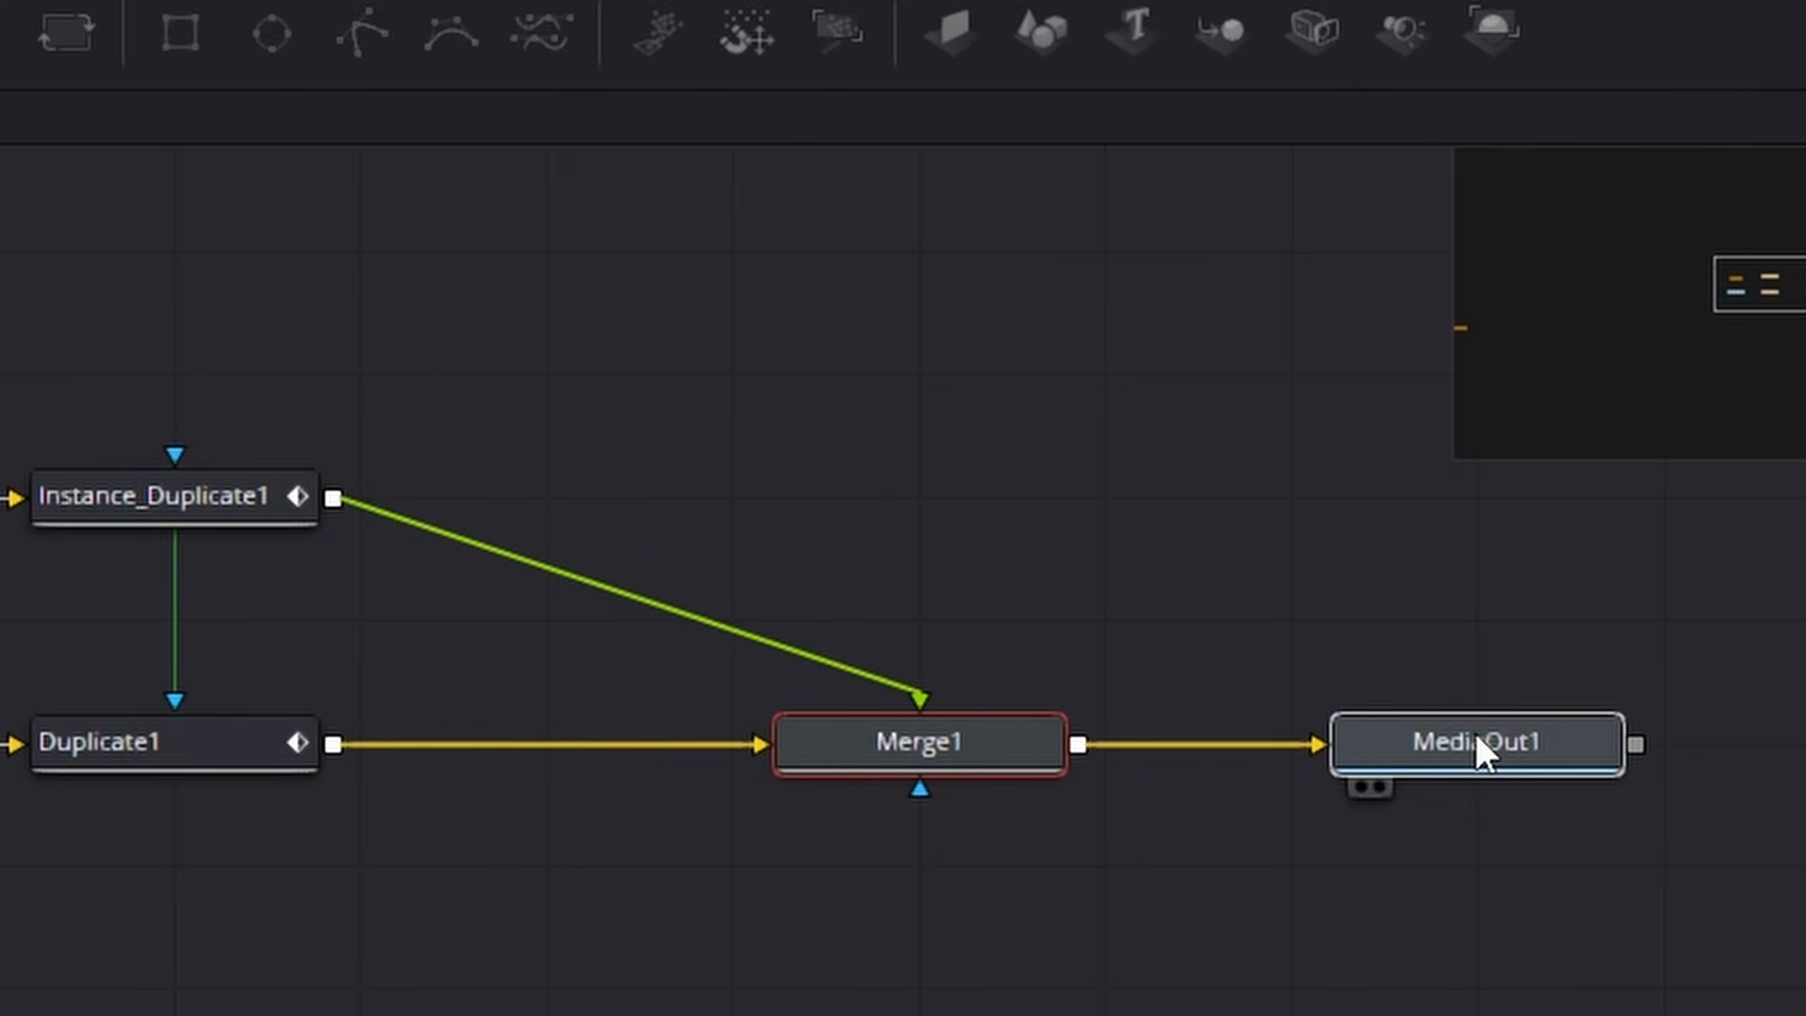
click(1702, 748)
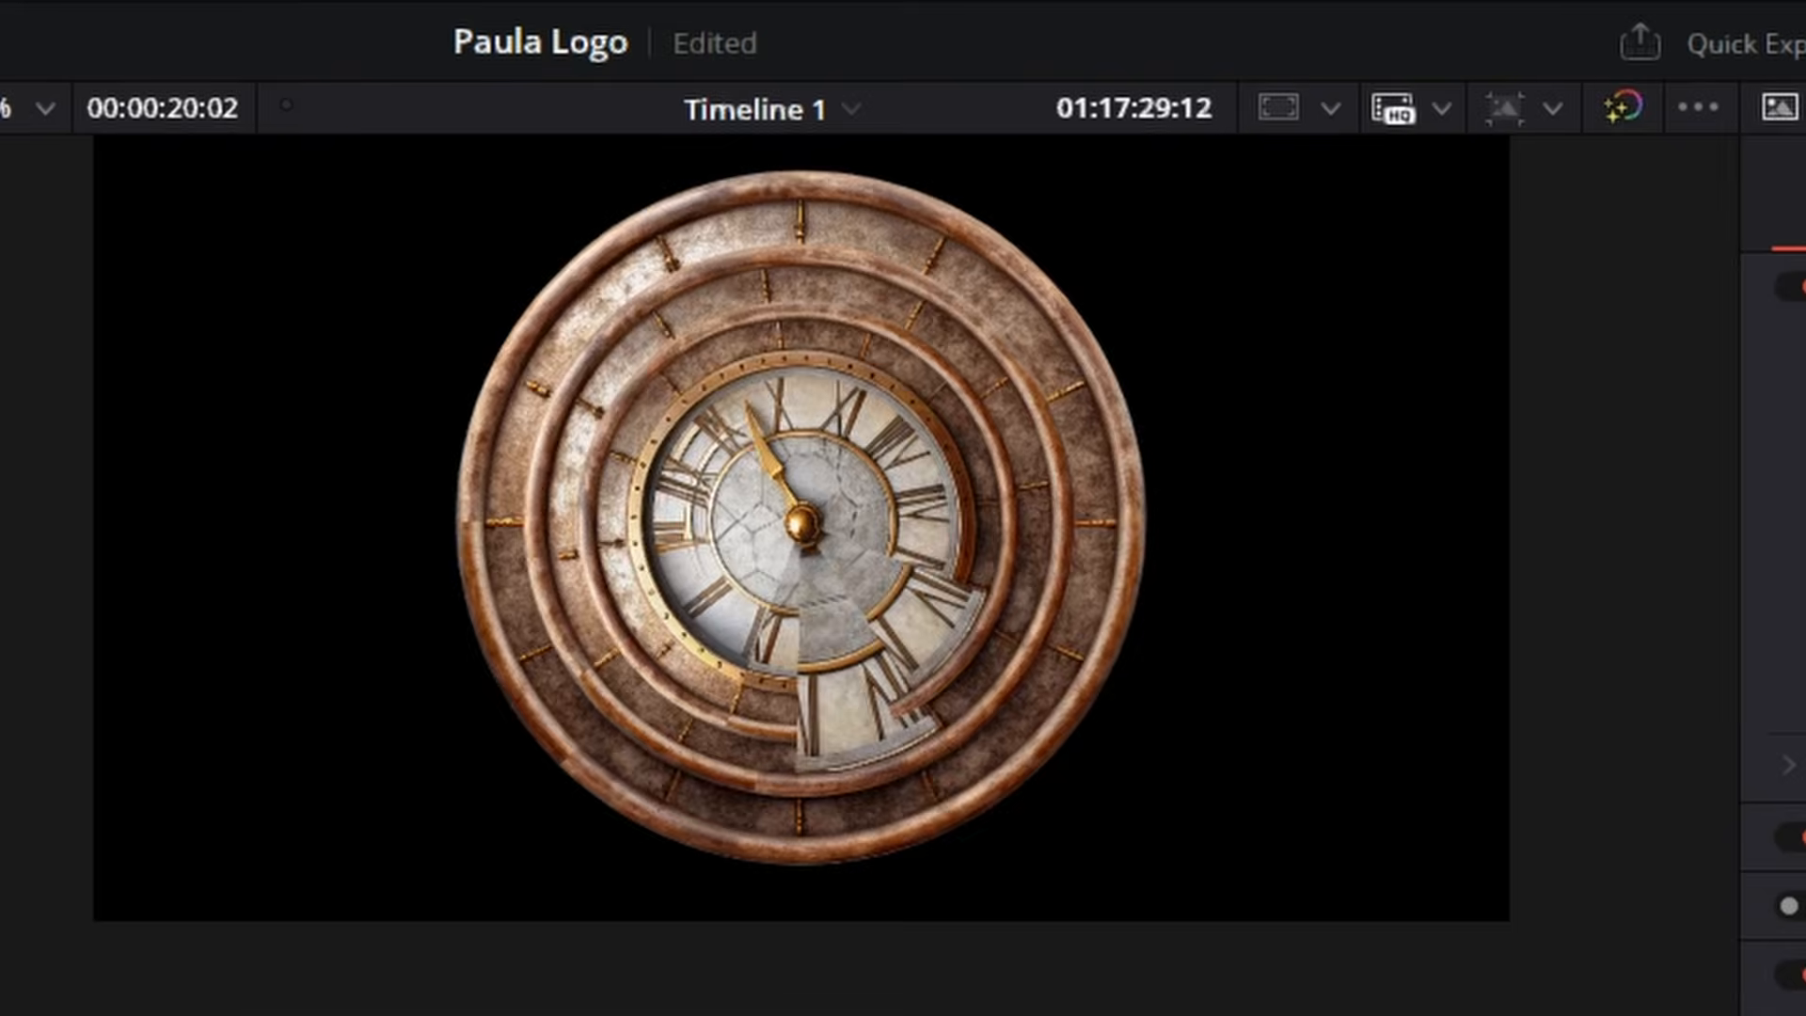
- Play the clock composition on the Edit page timeline, move the playhead back within the clip, and return to the Fusion page
key(space)
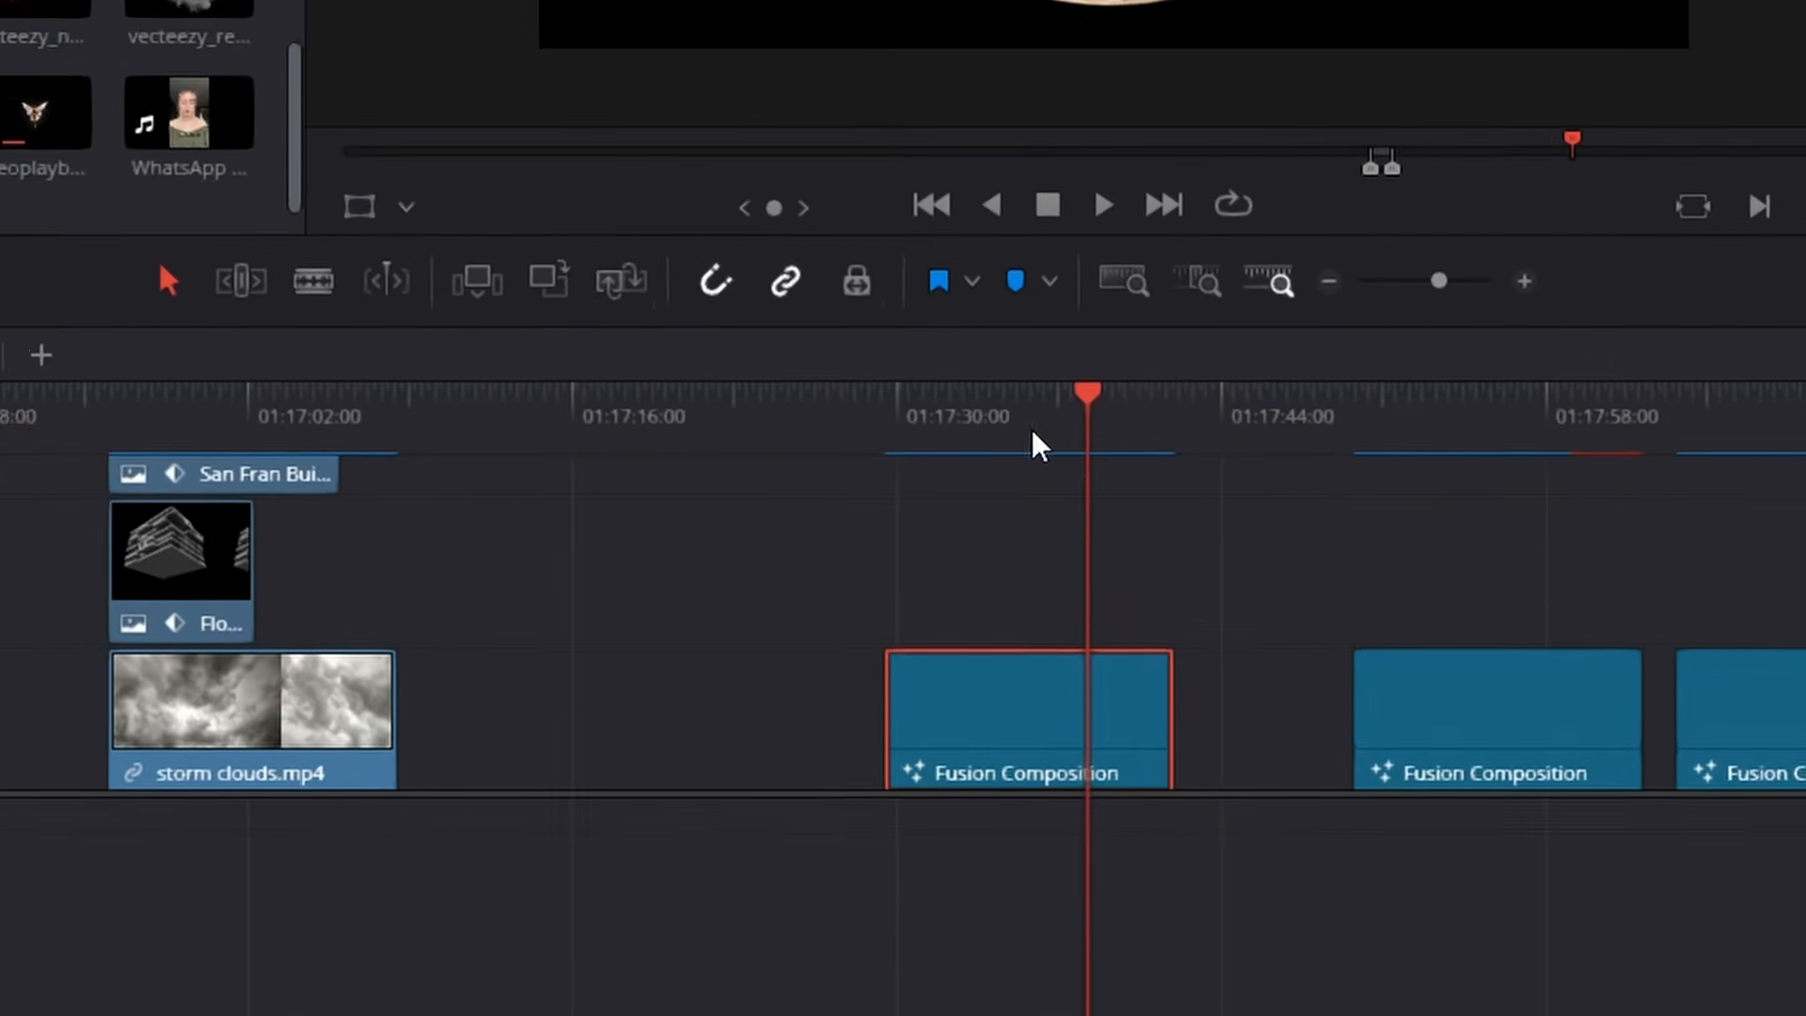
click(1007, 414)
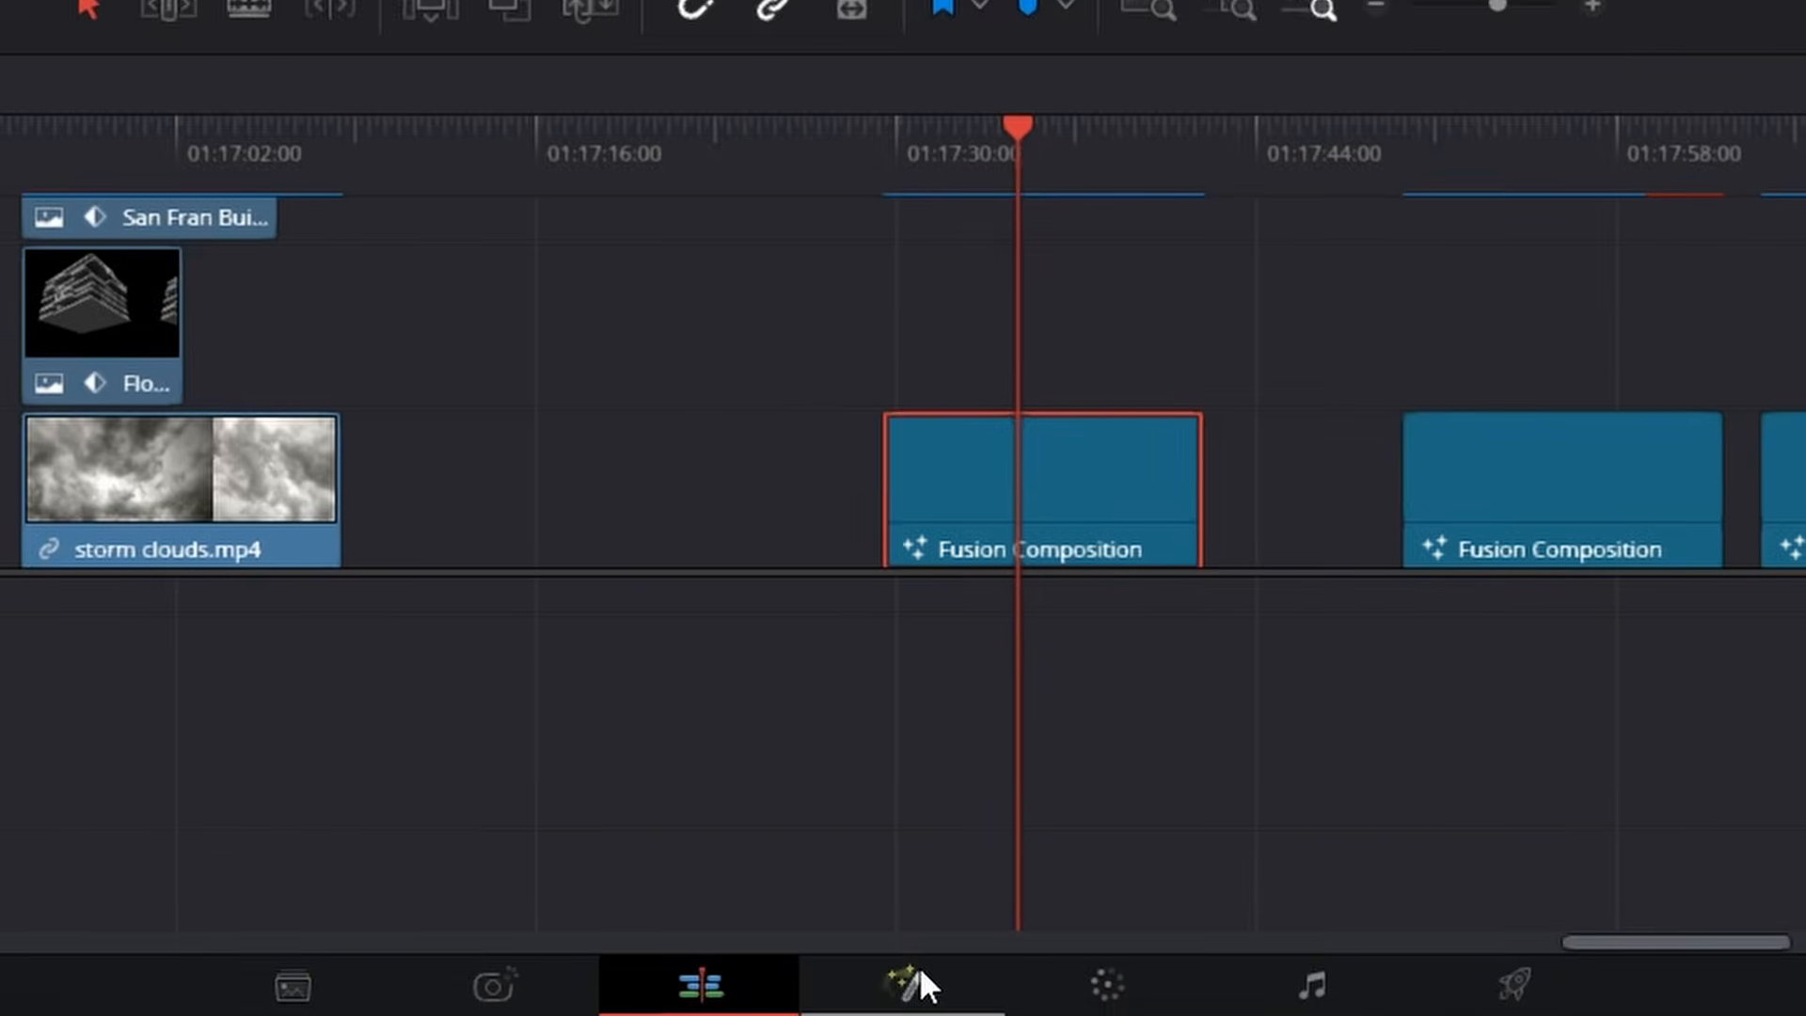
click(920, 978)
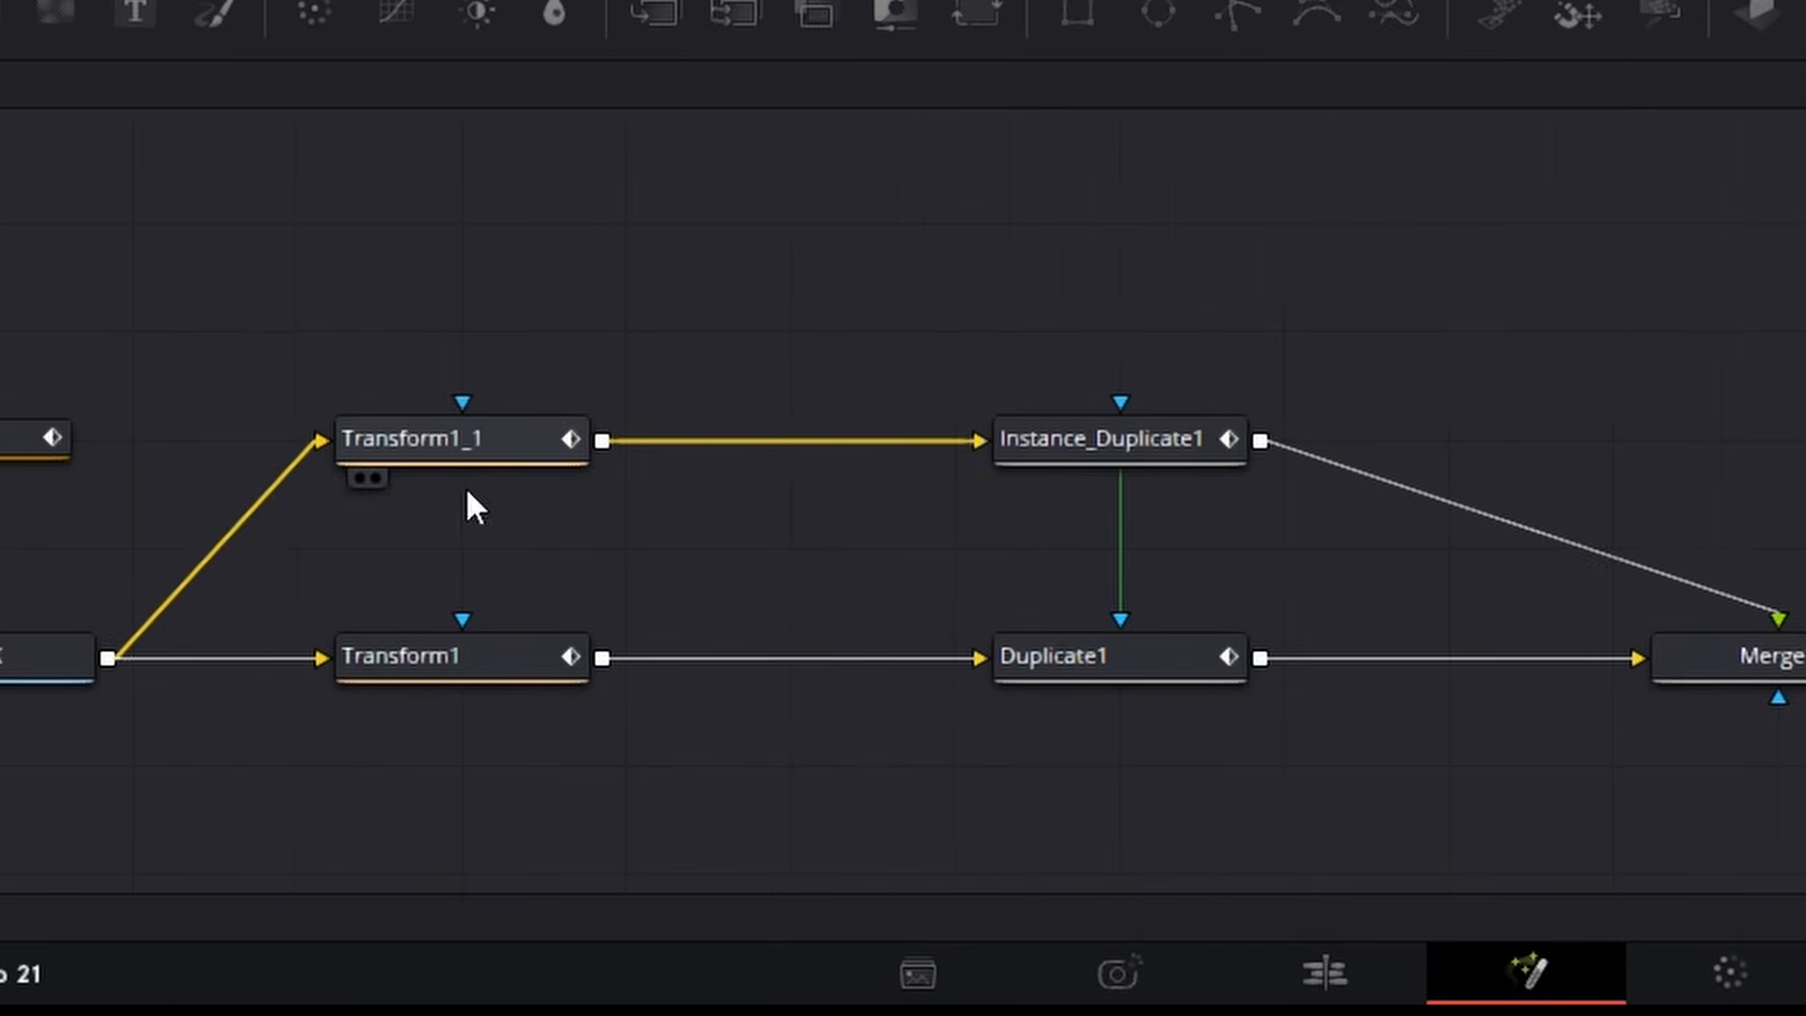
- Change Transform1_1's Angle at its last keyframe on frame 299, and scrub the composition to preview the rotation
click(71, 425)
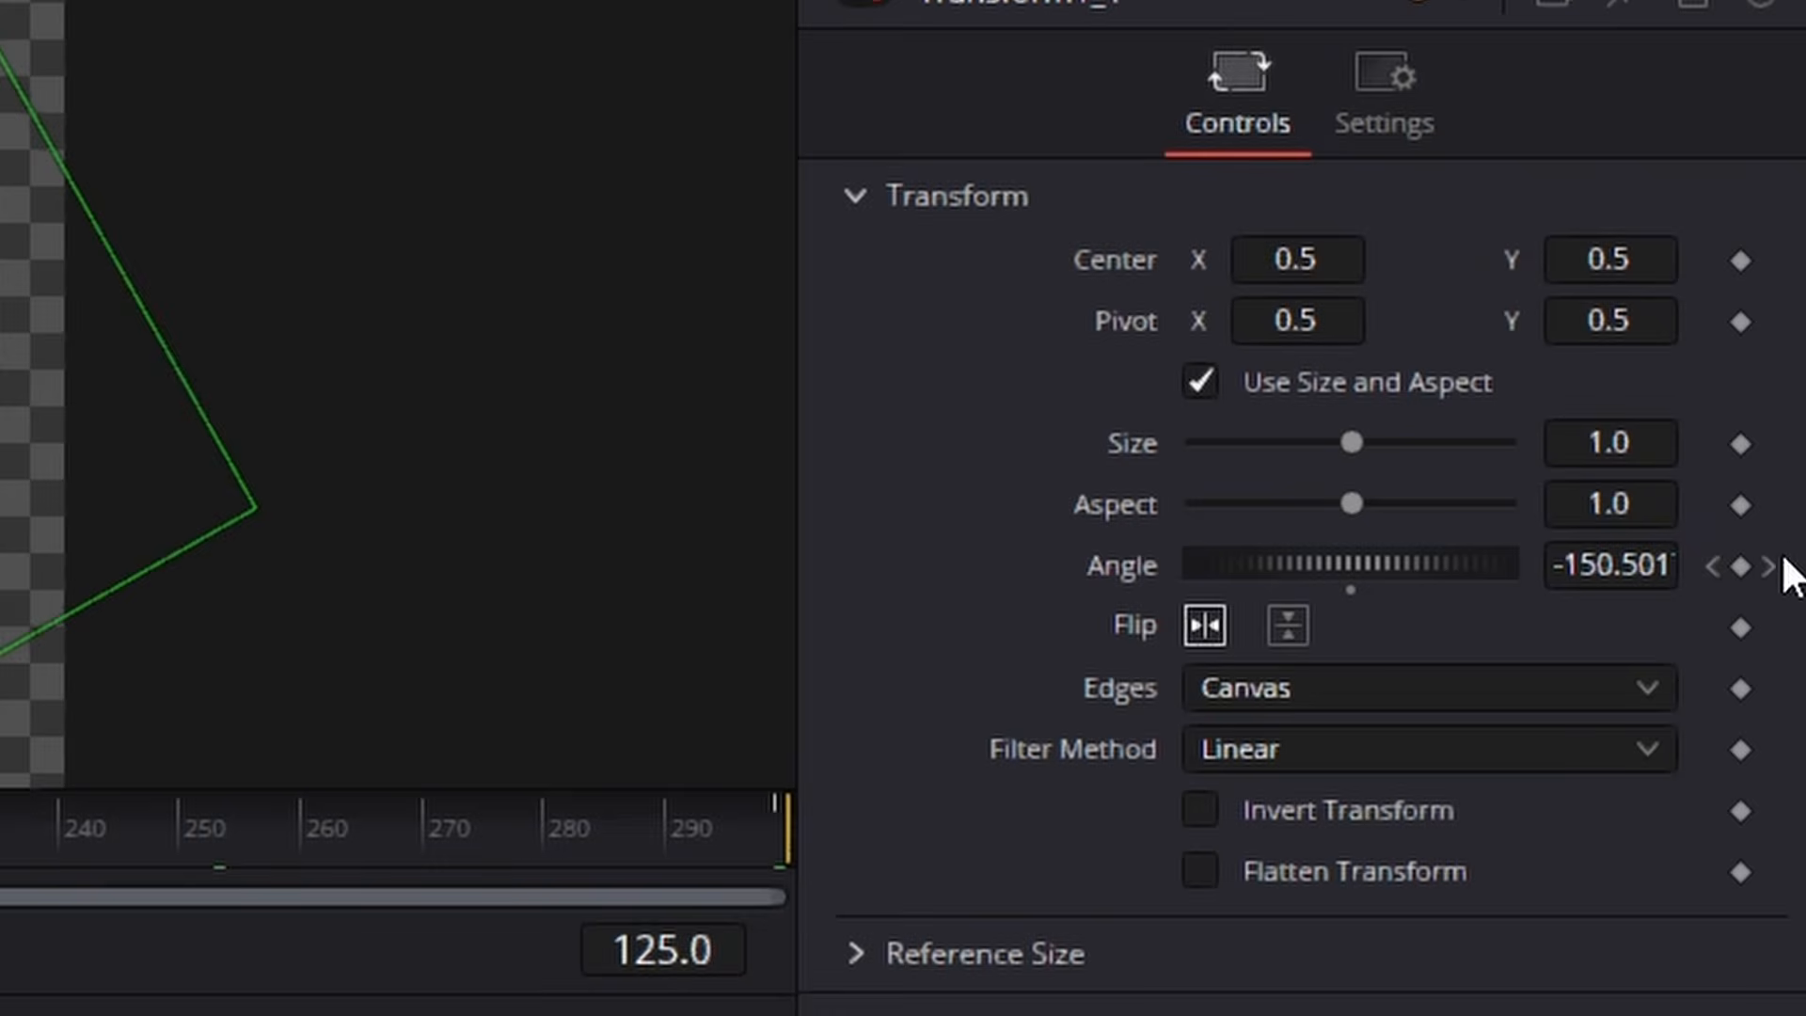
click(1770, 561)
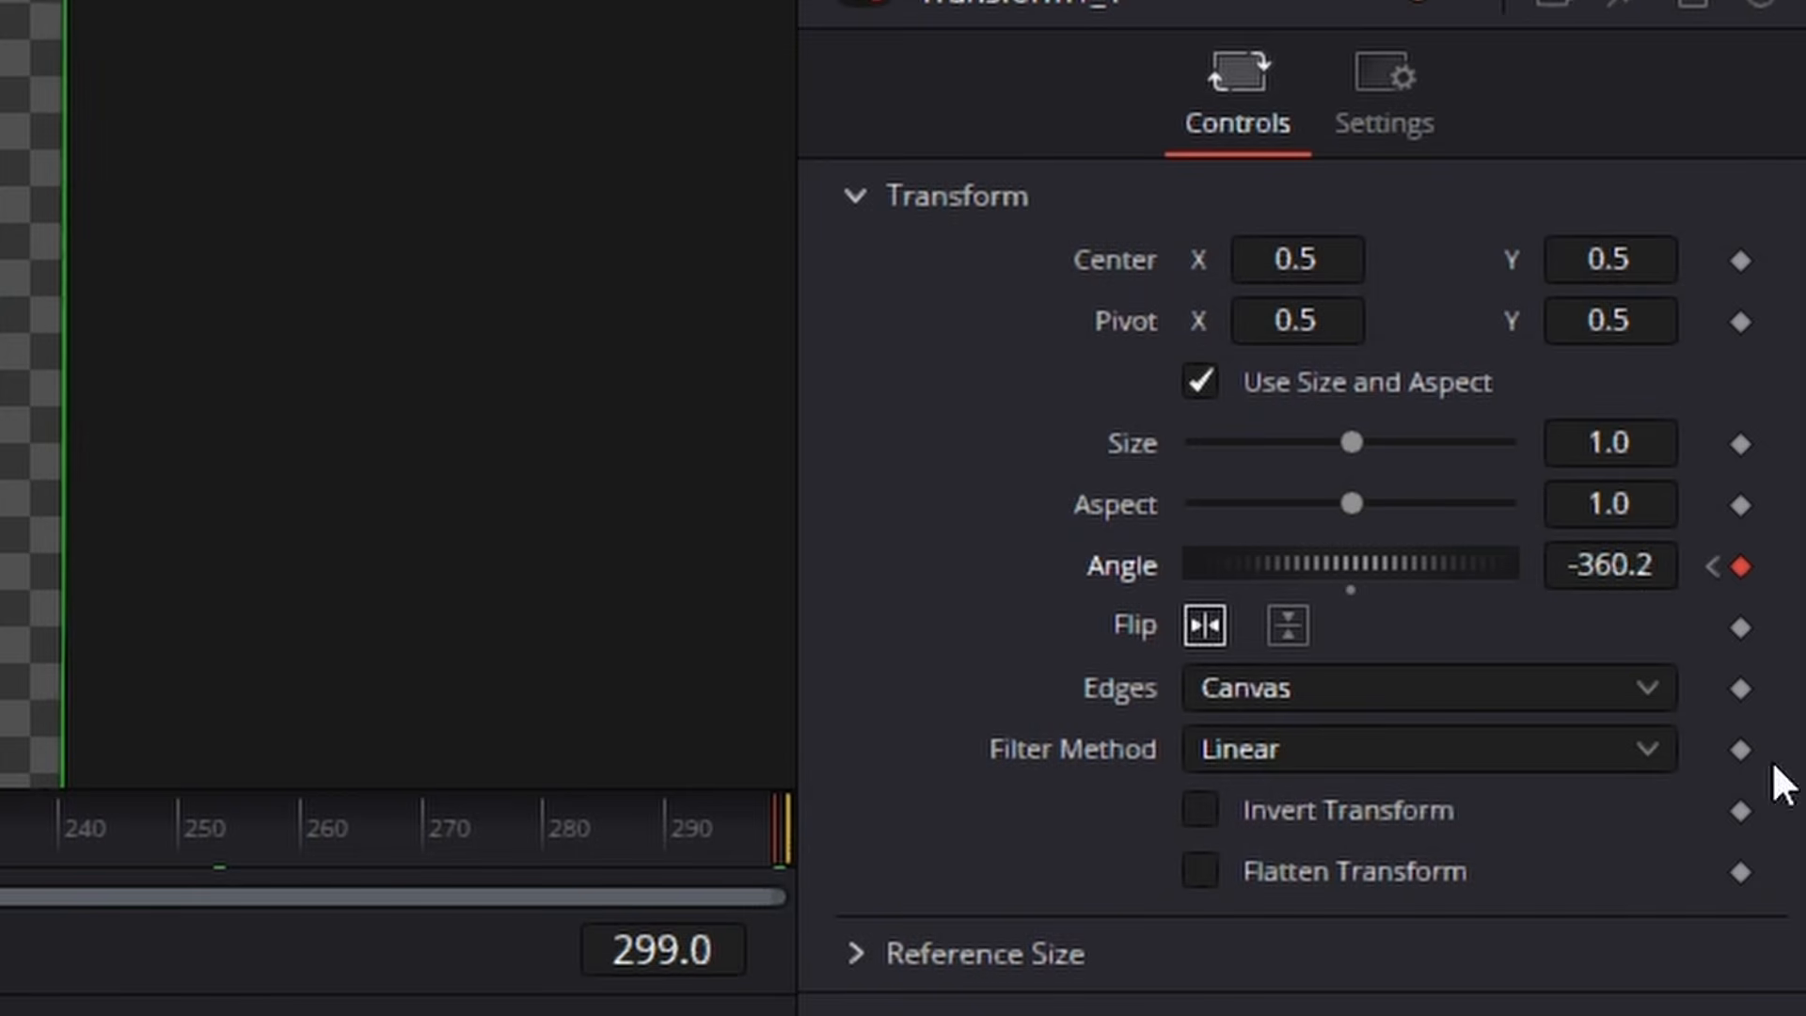
click(1617, 564)
key(BackSpace)
key(Tab)
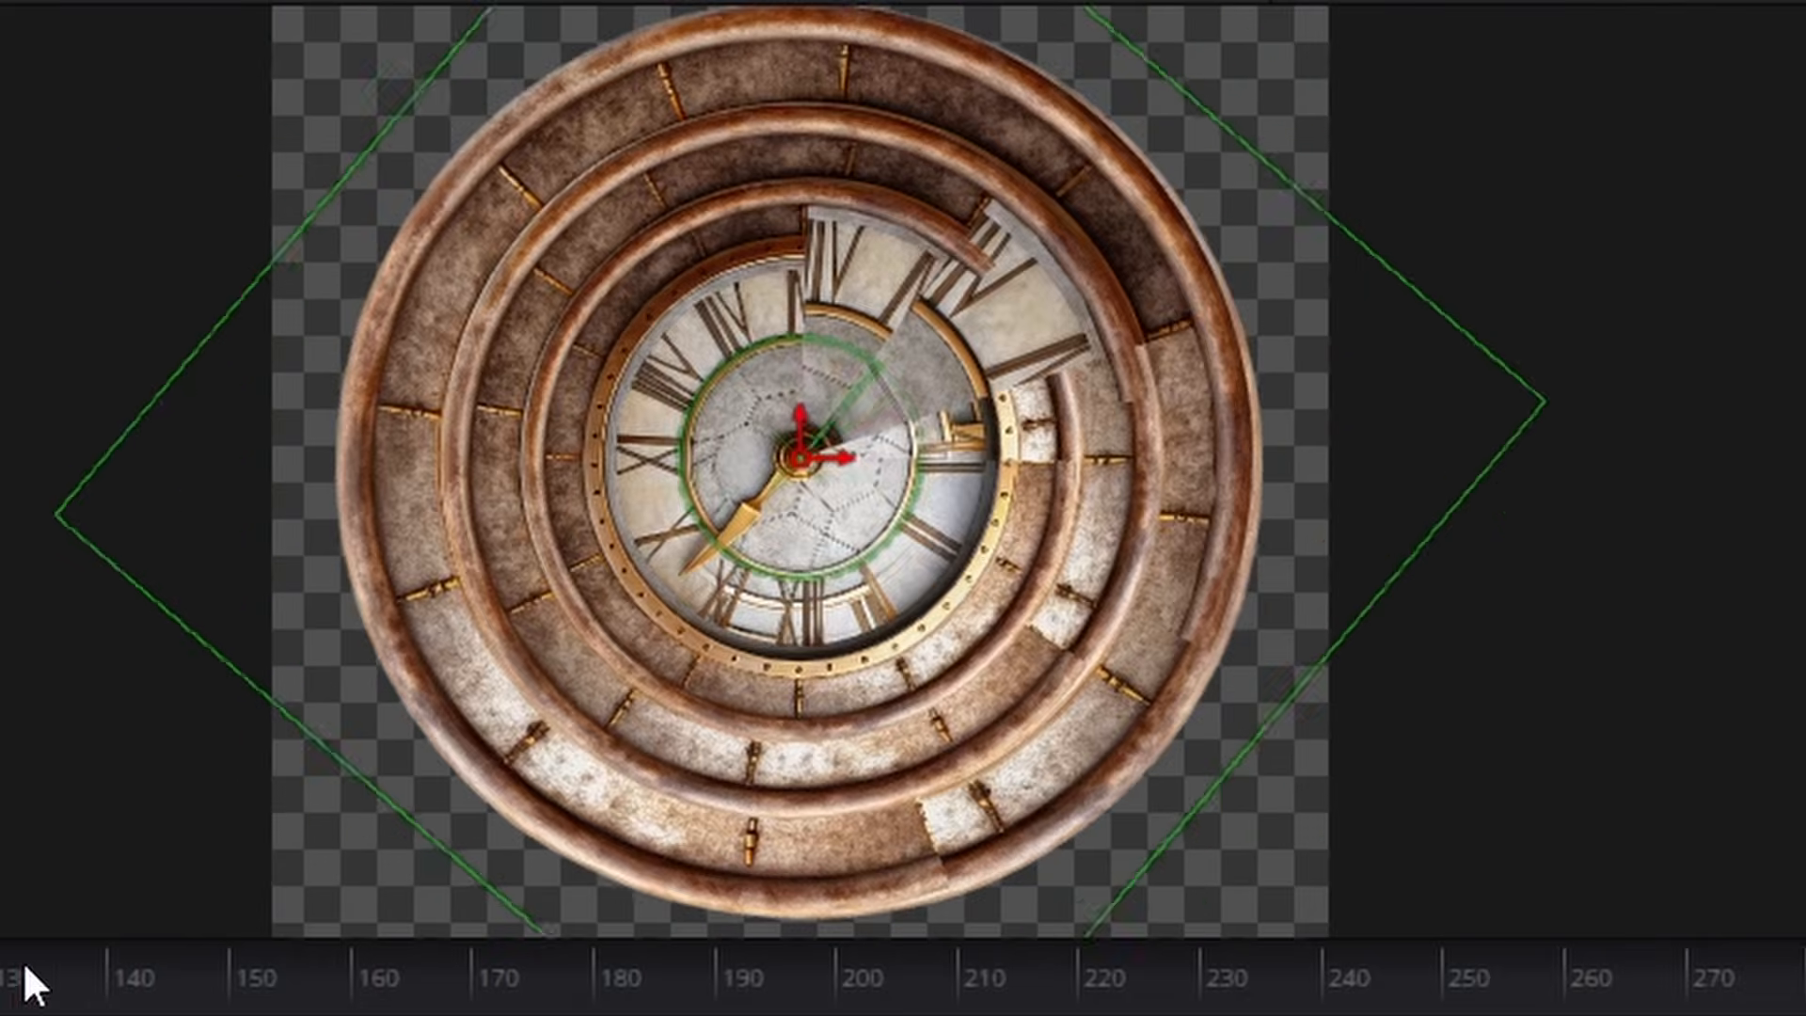
drag(22, 965, 240, 981)
drag(902, 698, 942, 664)
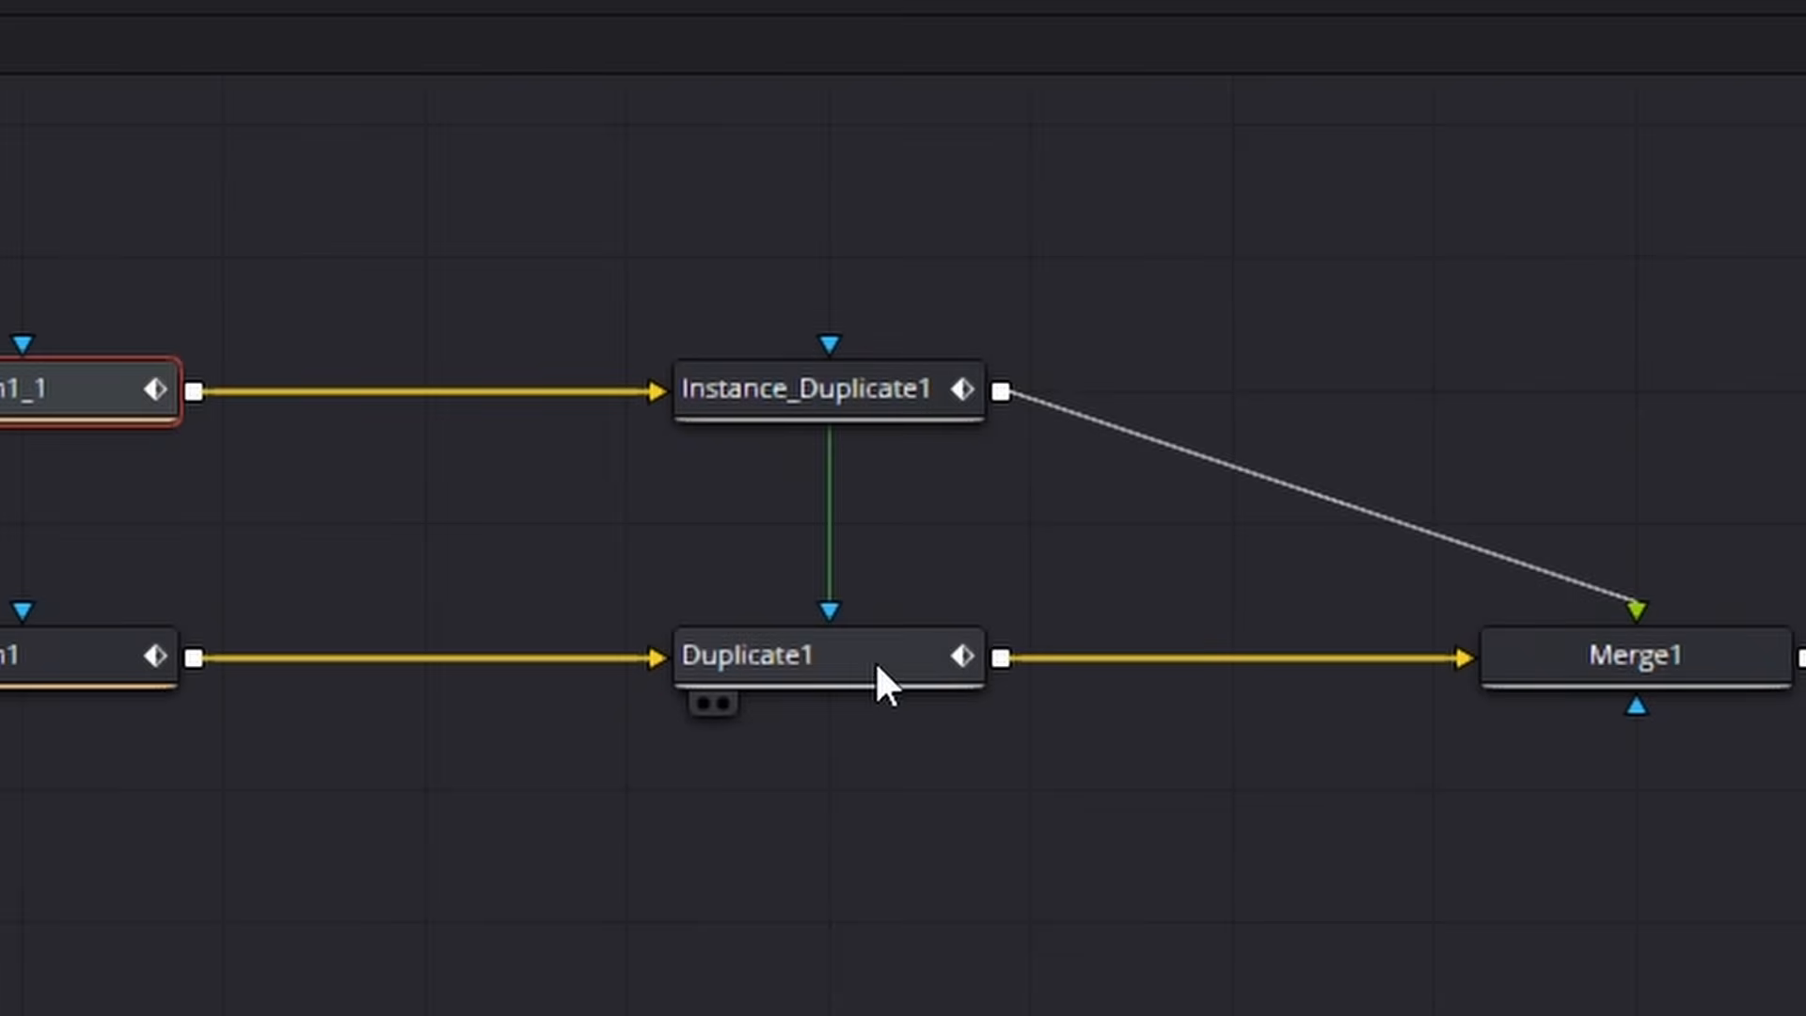
- Set Duplicate1's Time Offset to 5.0, and inspect the staggered clock copies in the viewer
click(875, 660)
drag(955, 536, 906, 625)
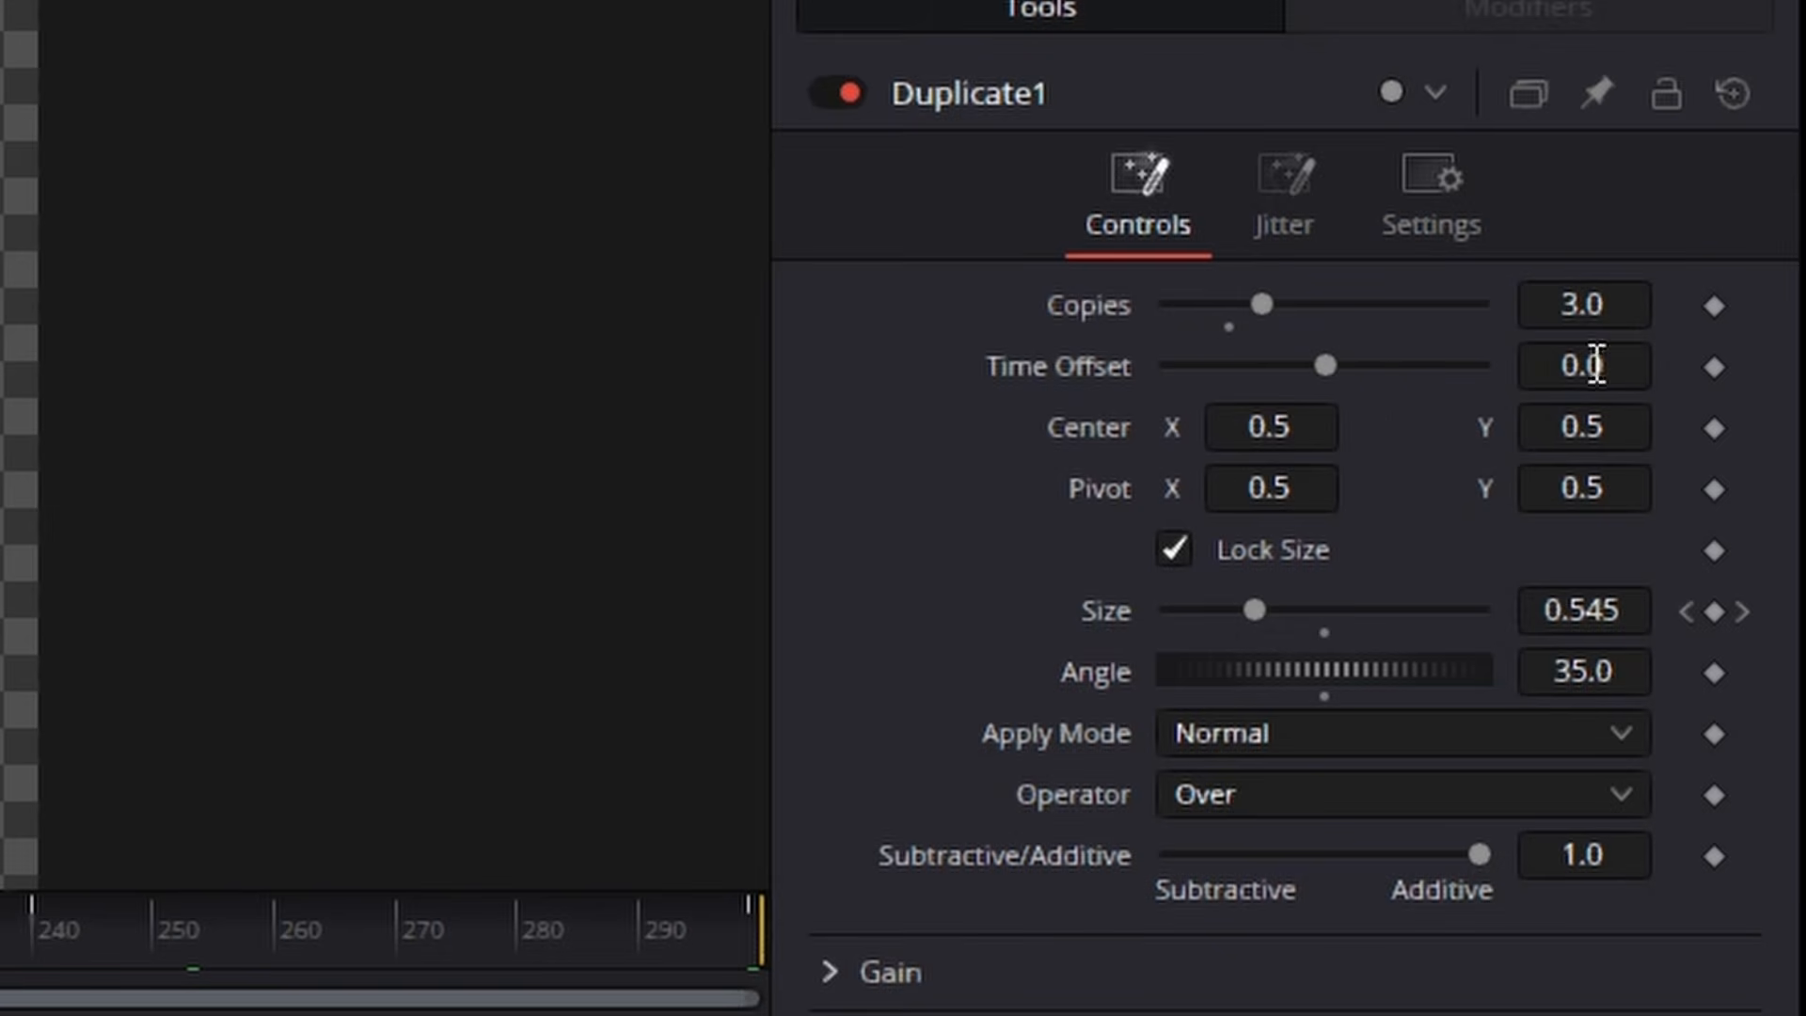
click(1597, 365)
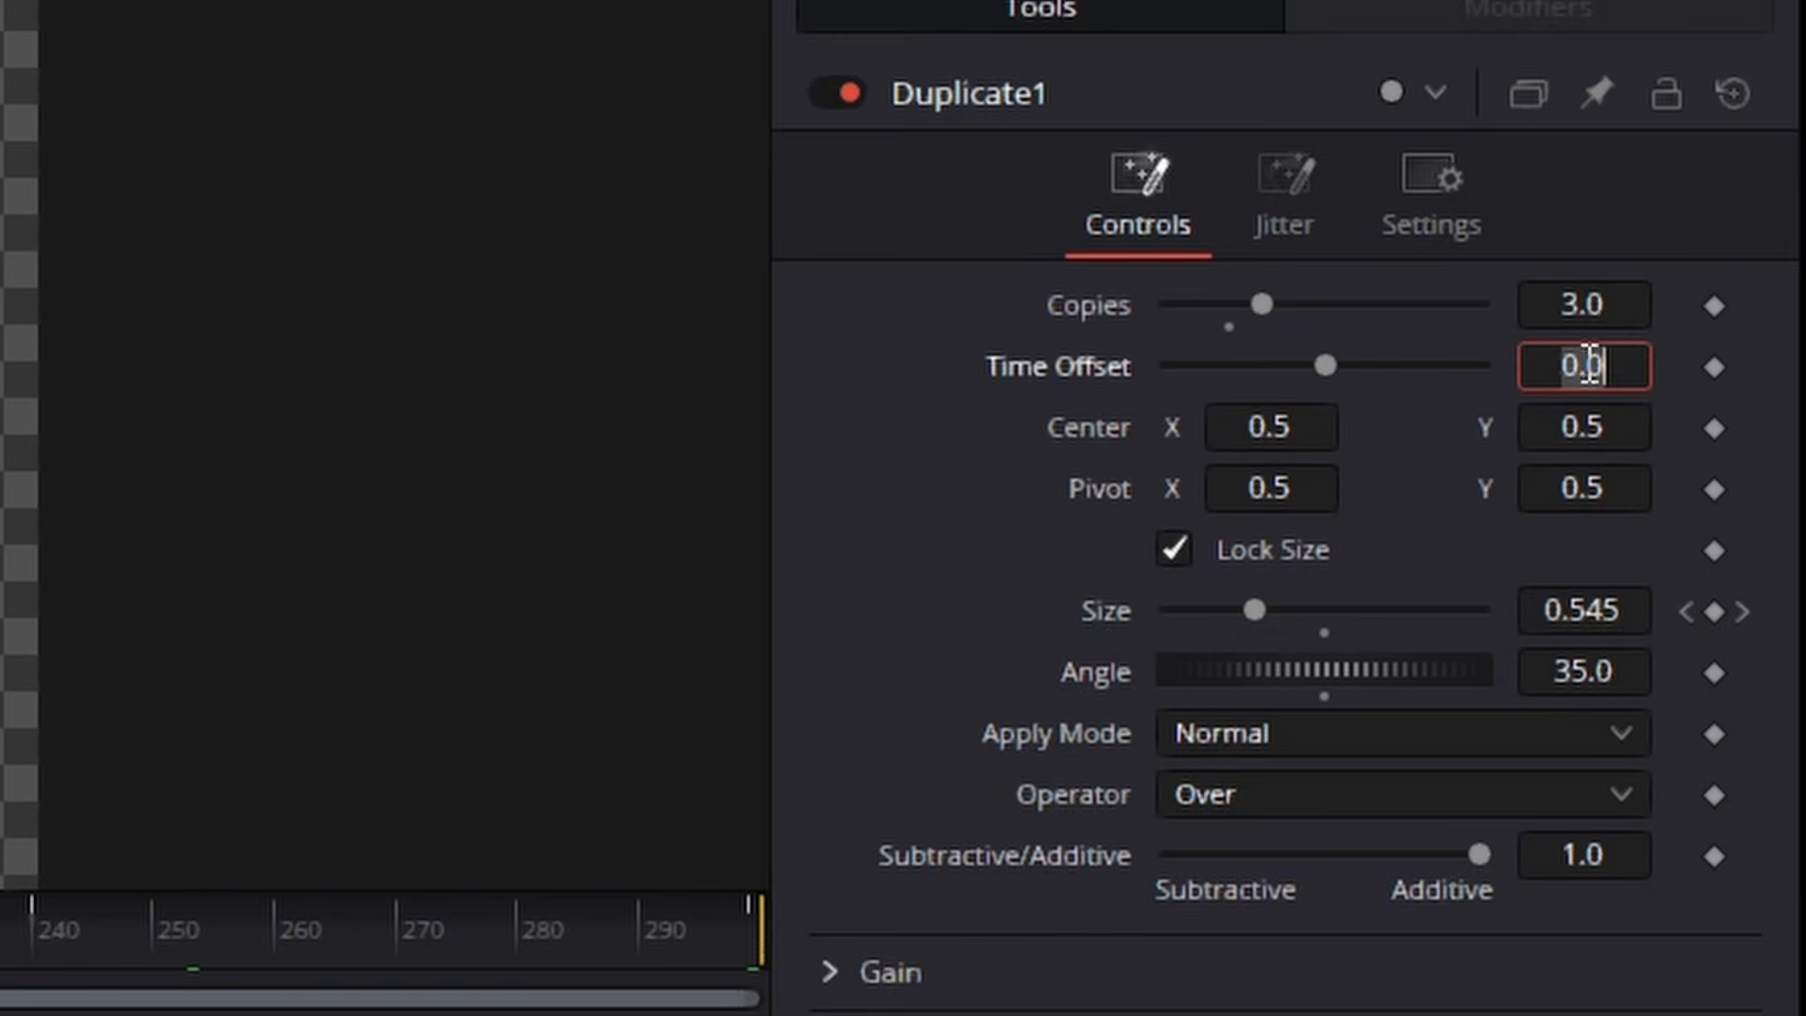
key(Tab)
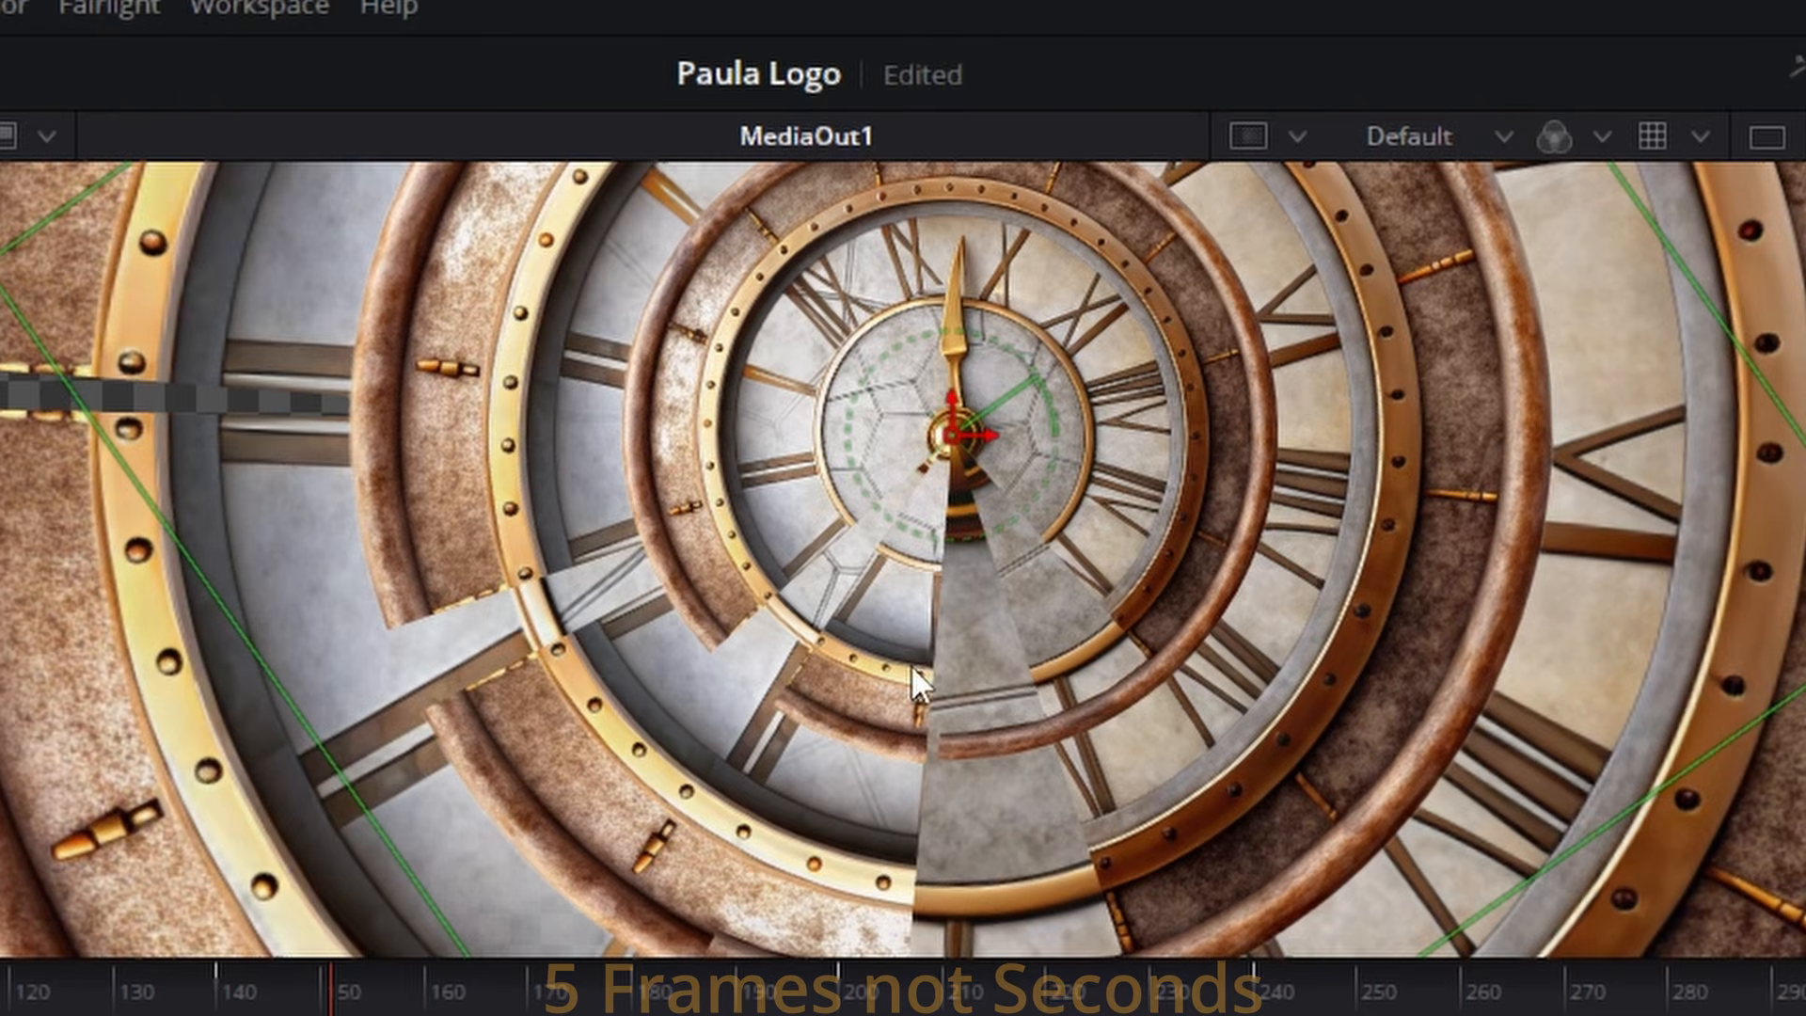
drag(912, 664, 770, 605)
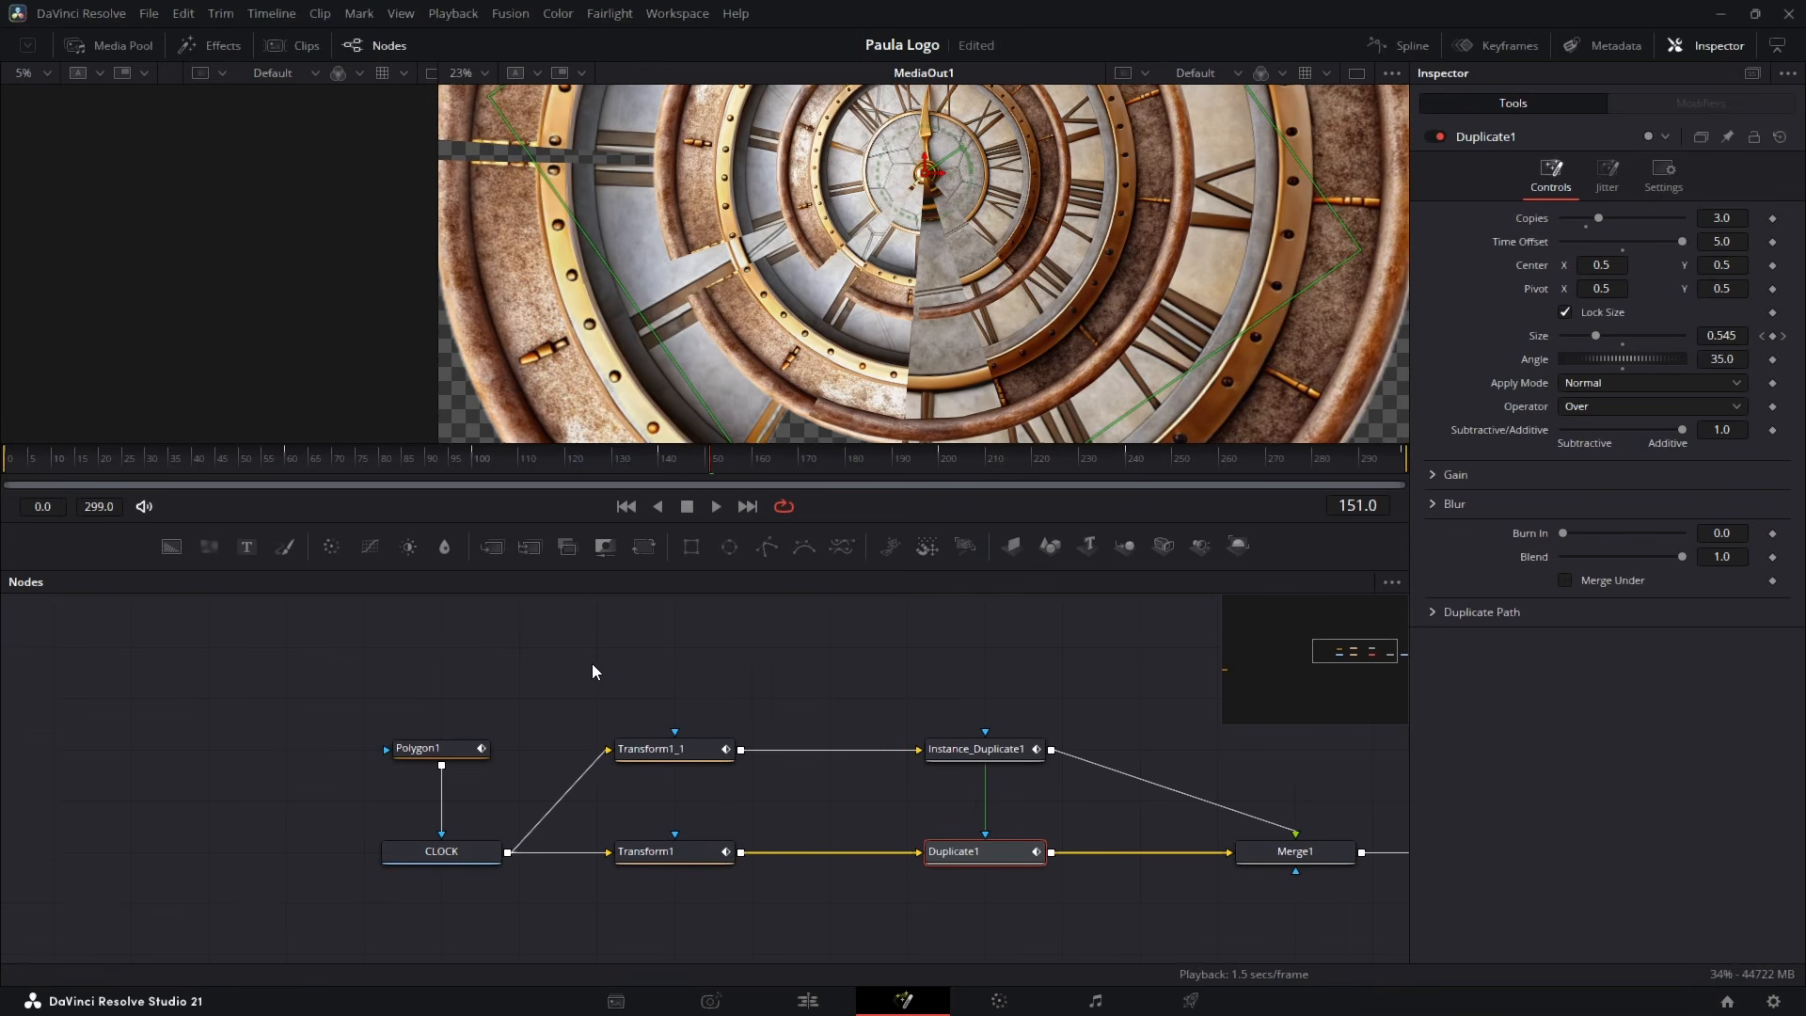
- Move Polygon1 and CLOCK together farther away from the two Transform nodes to make room for another node
scroll(590, 663, down, 3)
drag(411, 696, 585, 832)
click(473, 728)
scroll(564, 828, up, 5)
drag(571, 764, 517, 828)
click(467, 791)
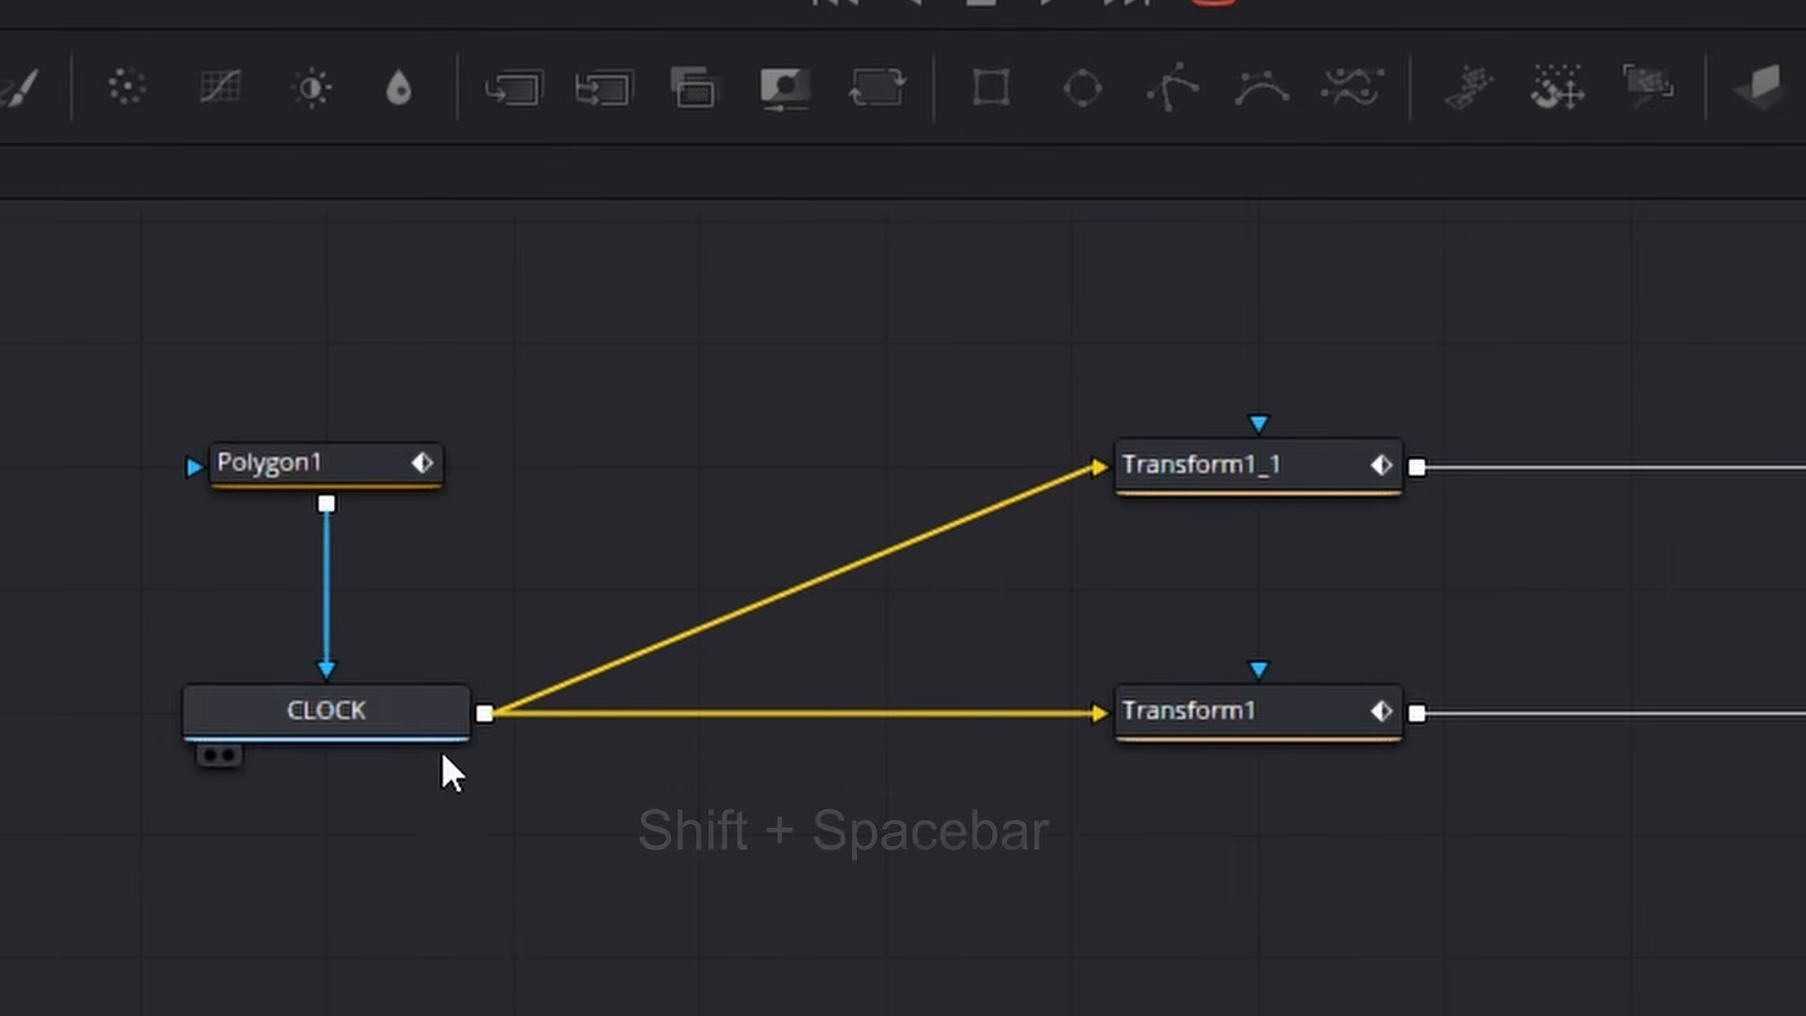
- Insert a Drop Shadow node directly after CLOCK, feeding both Transform nodes
click(423, 699)
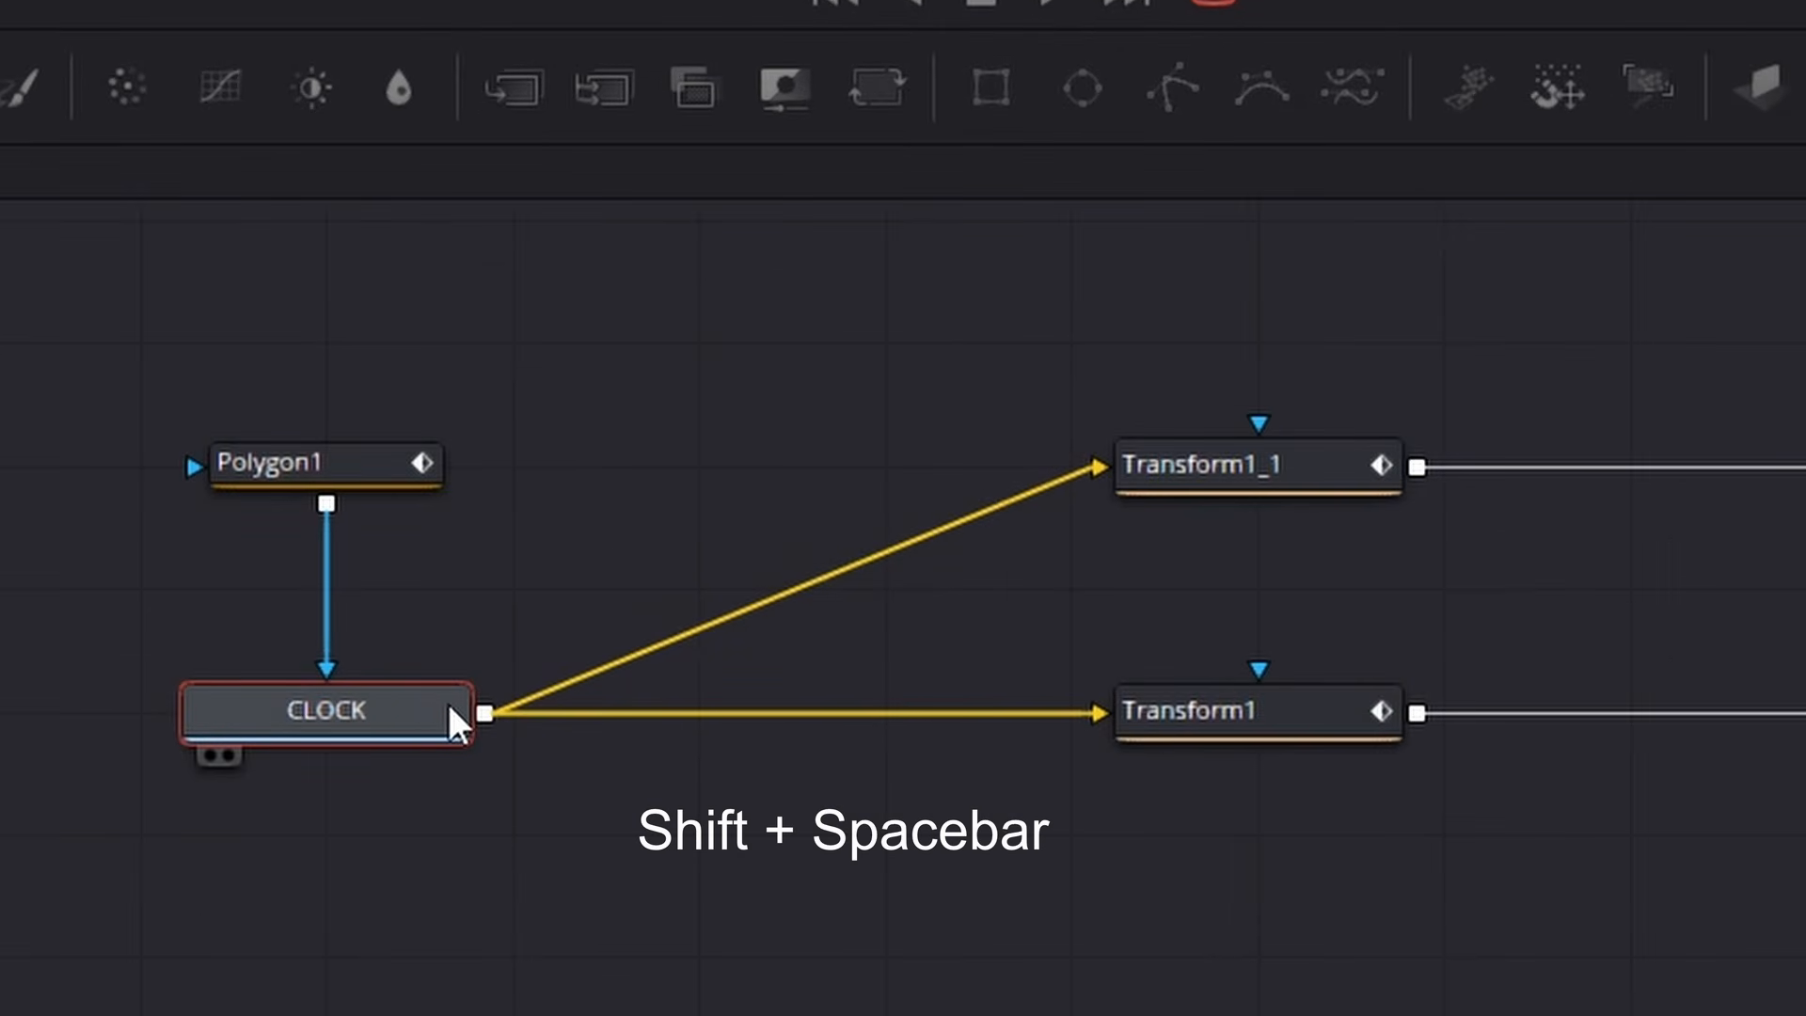
key(shift+space)
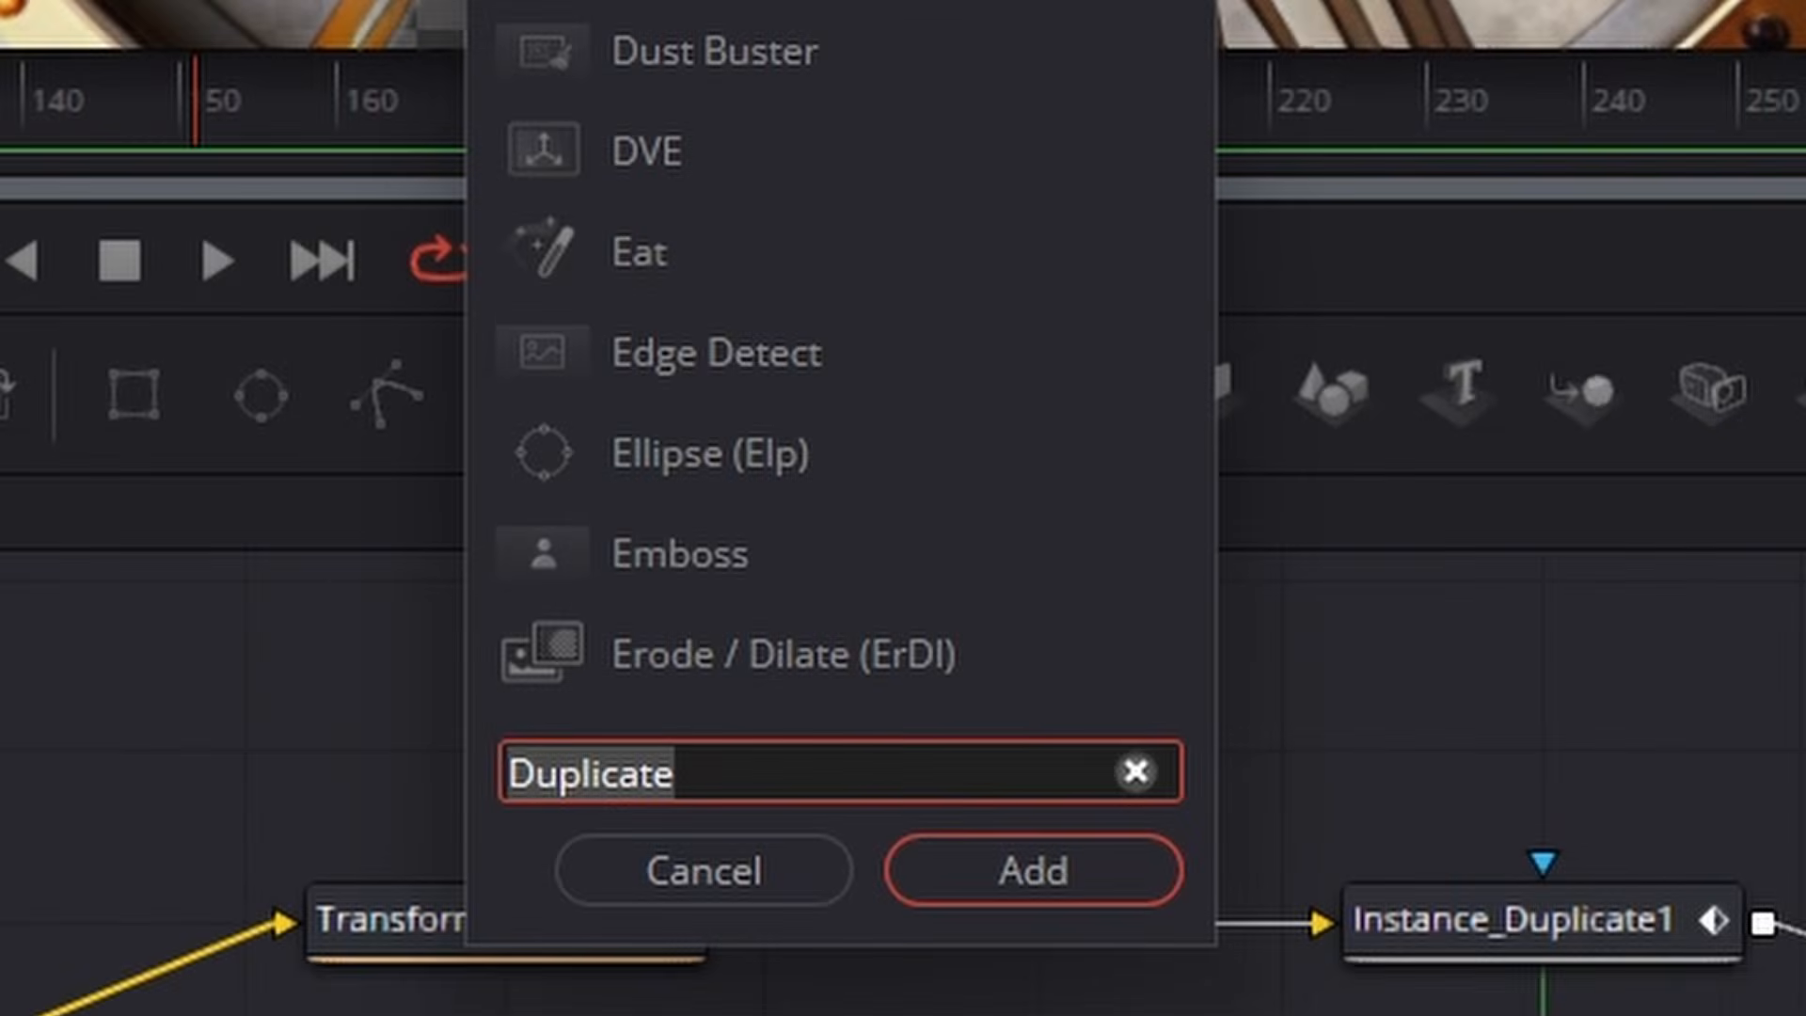
key(BackSpace)
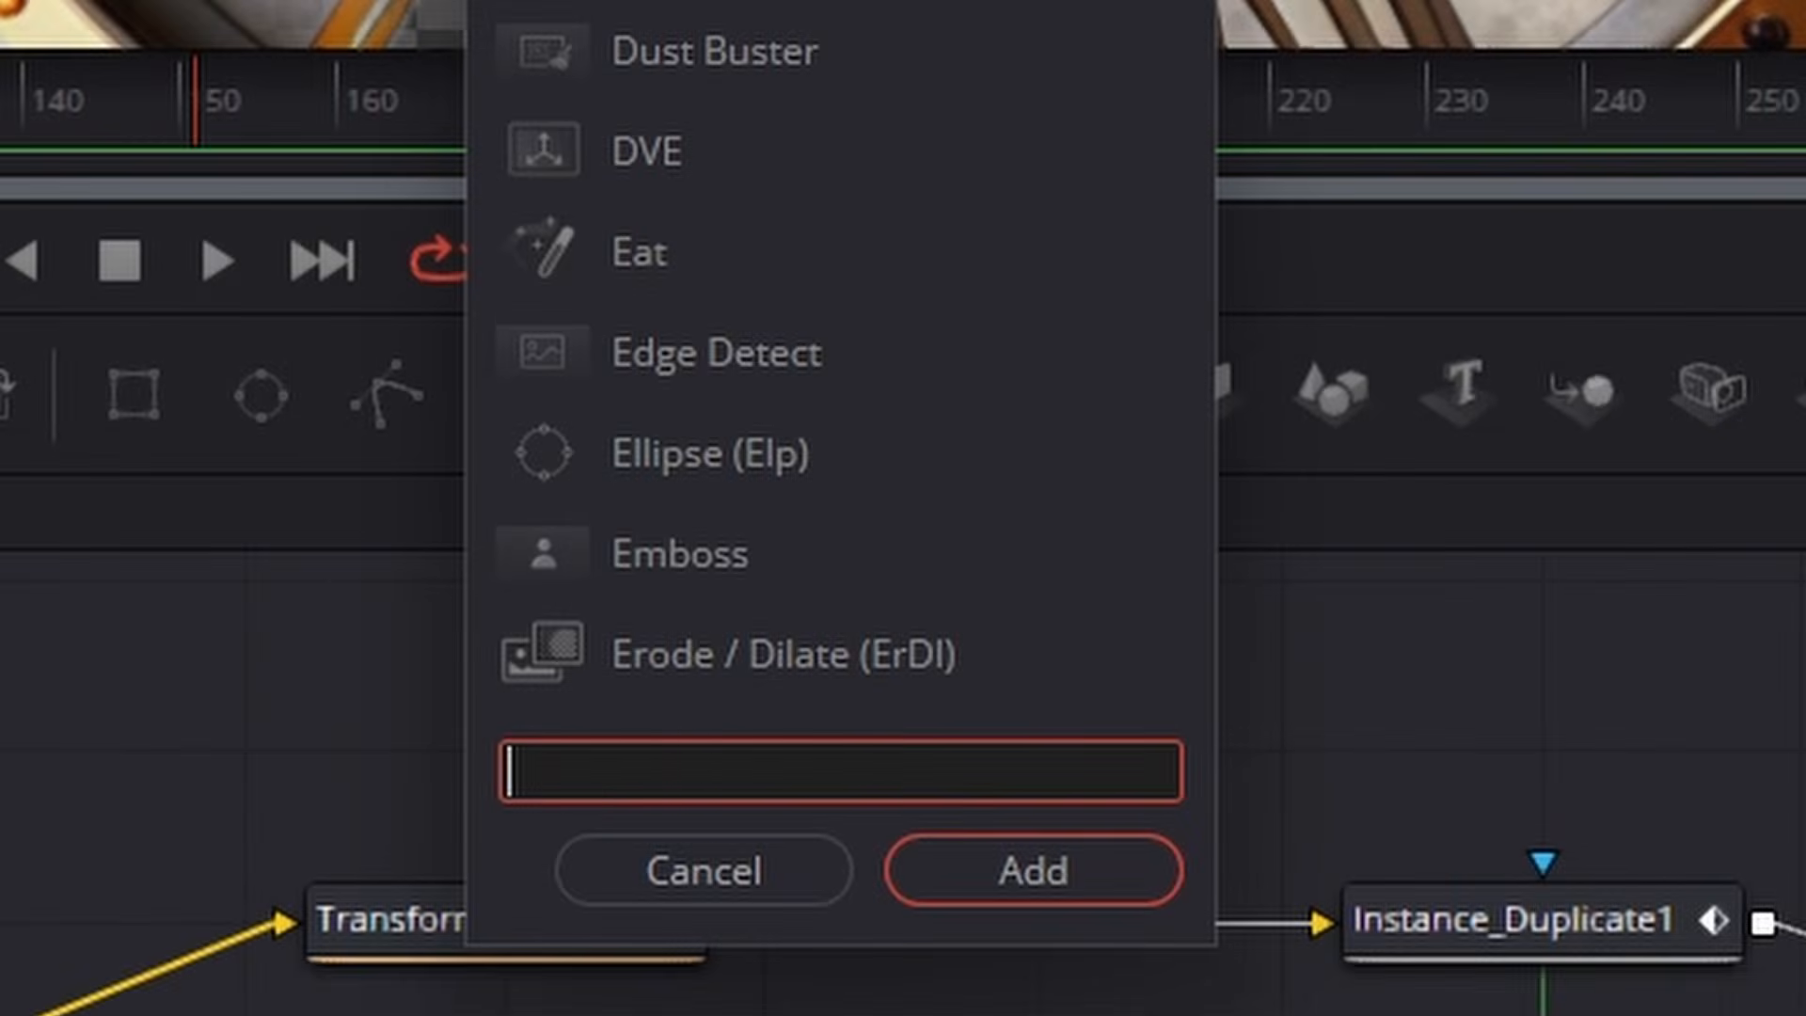
text(DROP)
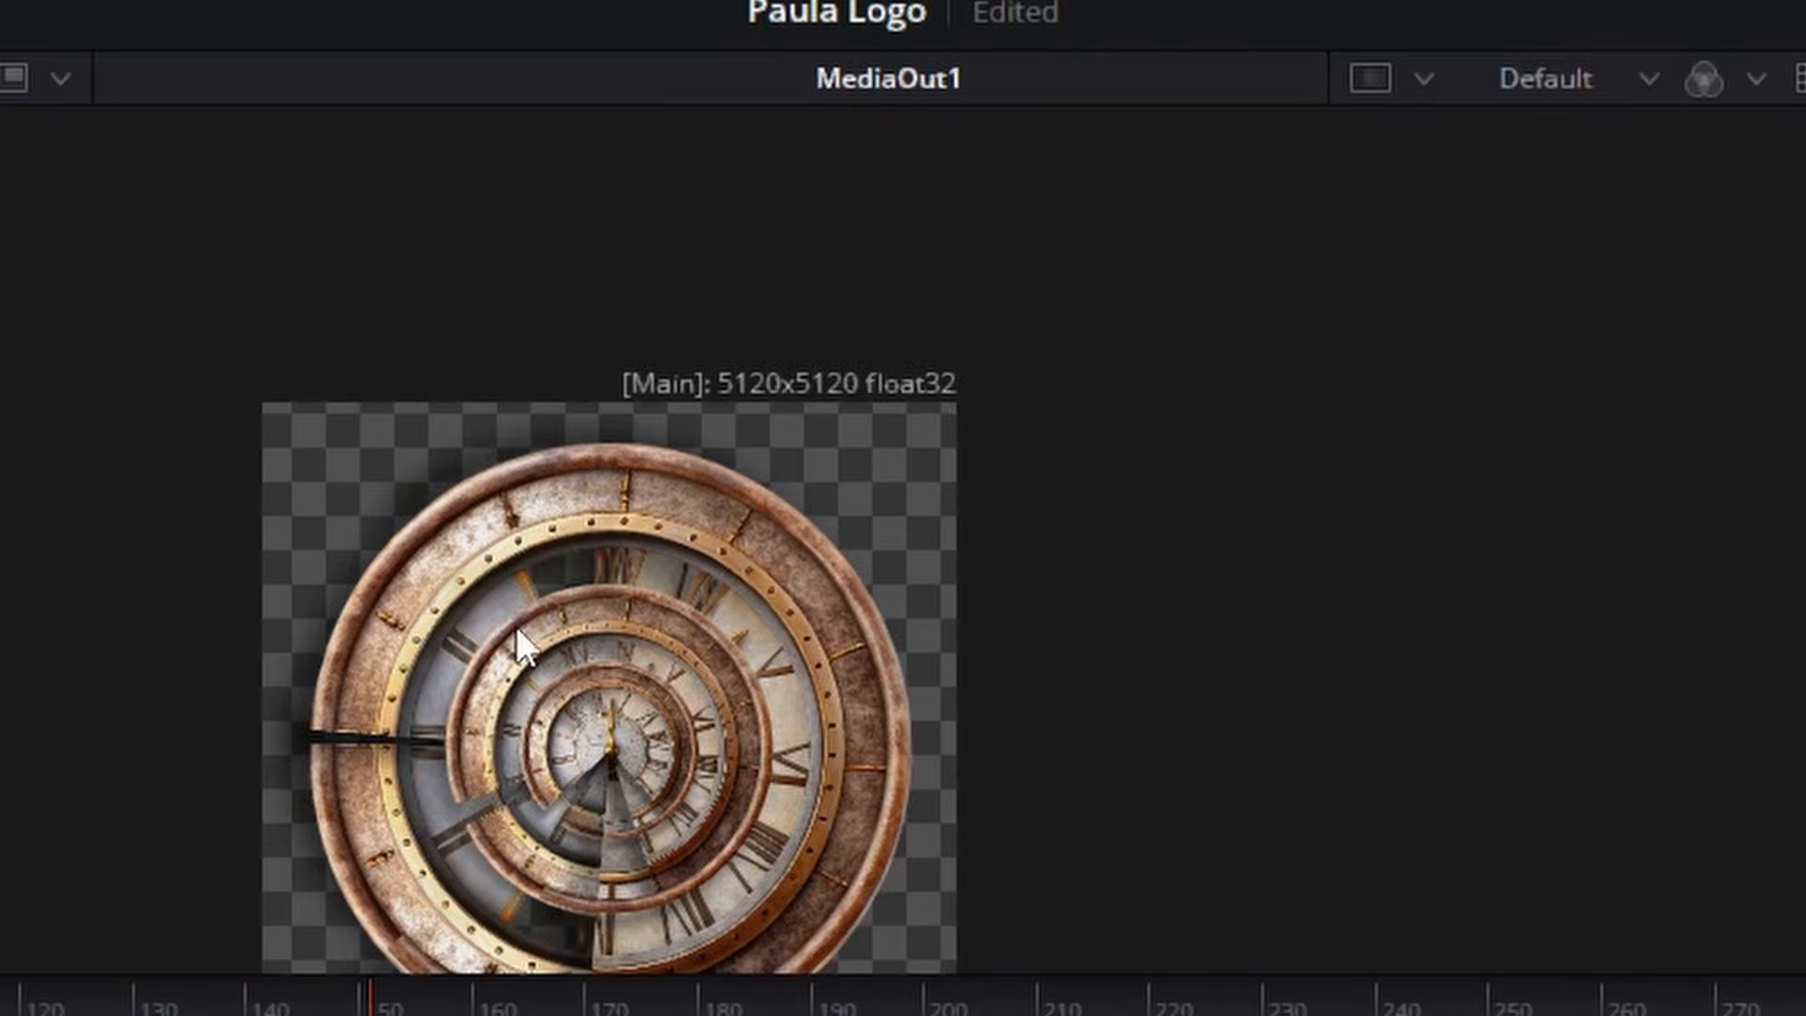
- Set DropShadow1's Drop Distance to about 0.0189, and inspect the shadows between the nested clock rings
scroll(538, 673, up, 7)
drag(572, 742, 722, 134)
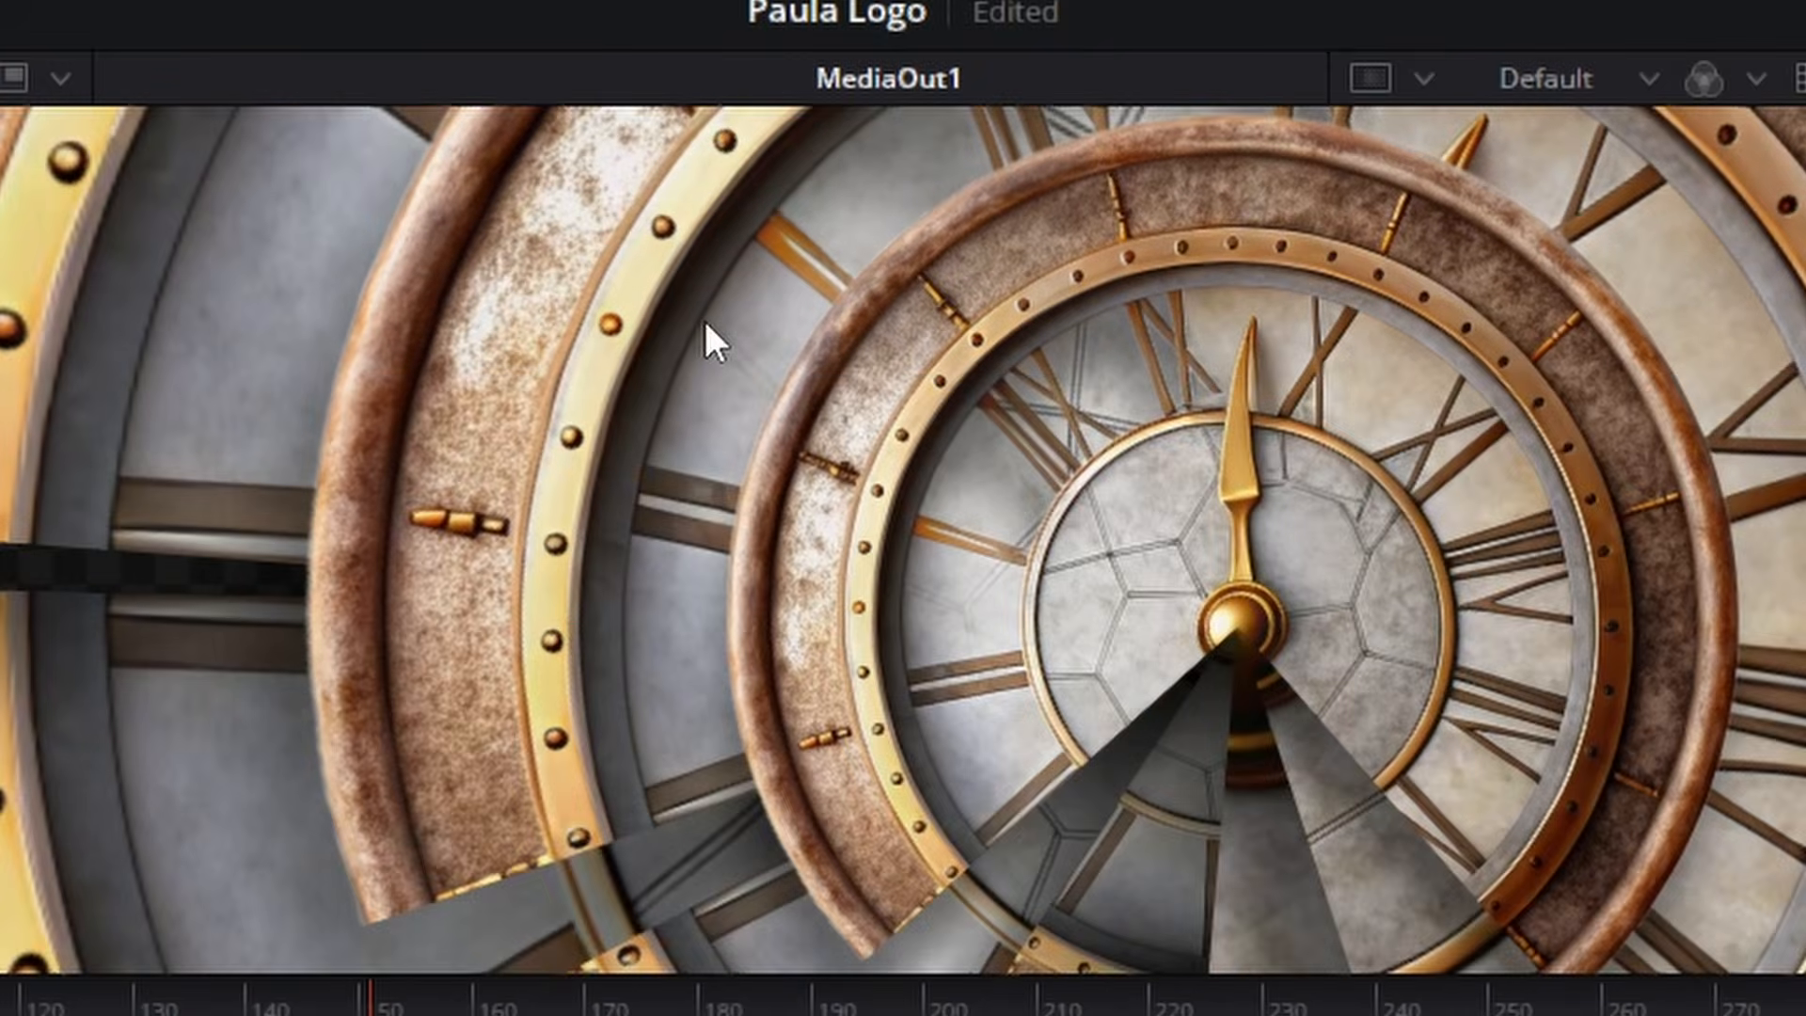
scroll(704, 320, down, 3)
drag(735, 632, 648, 469)
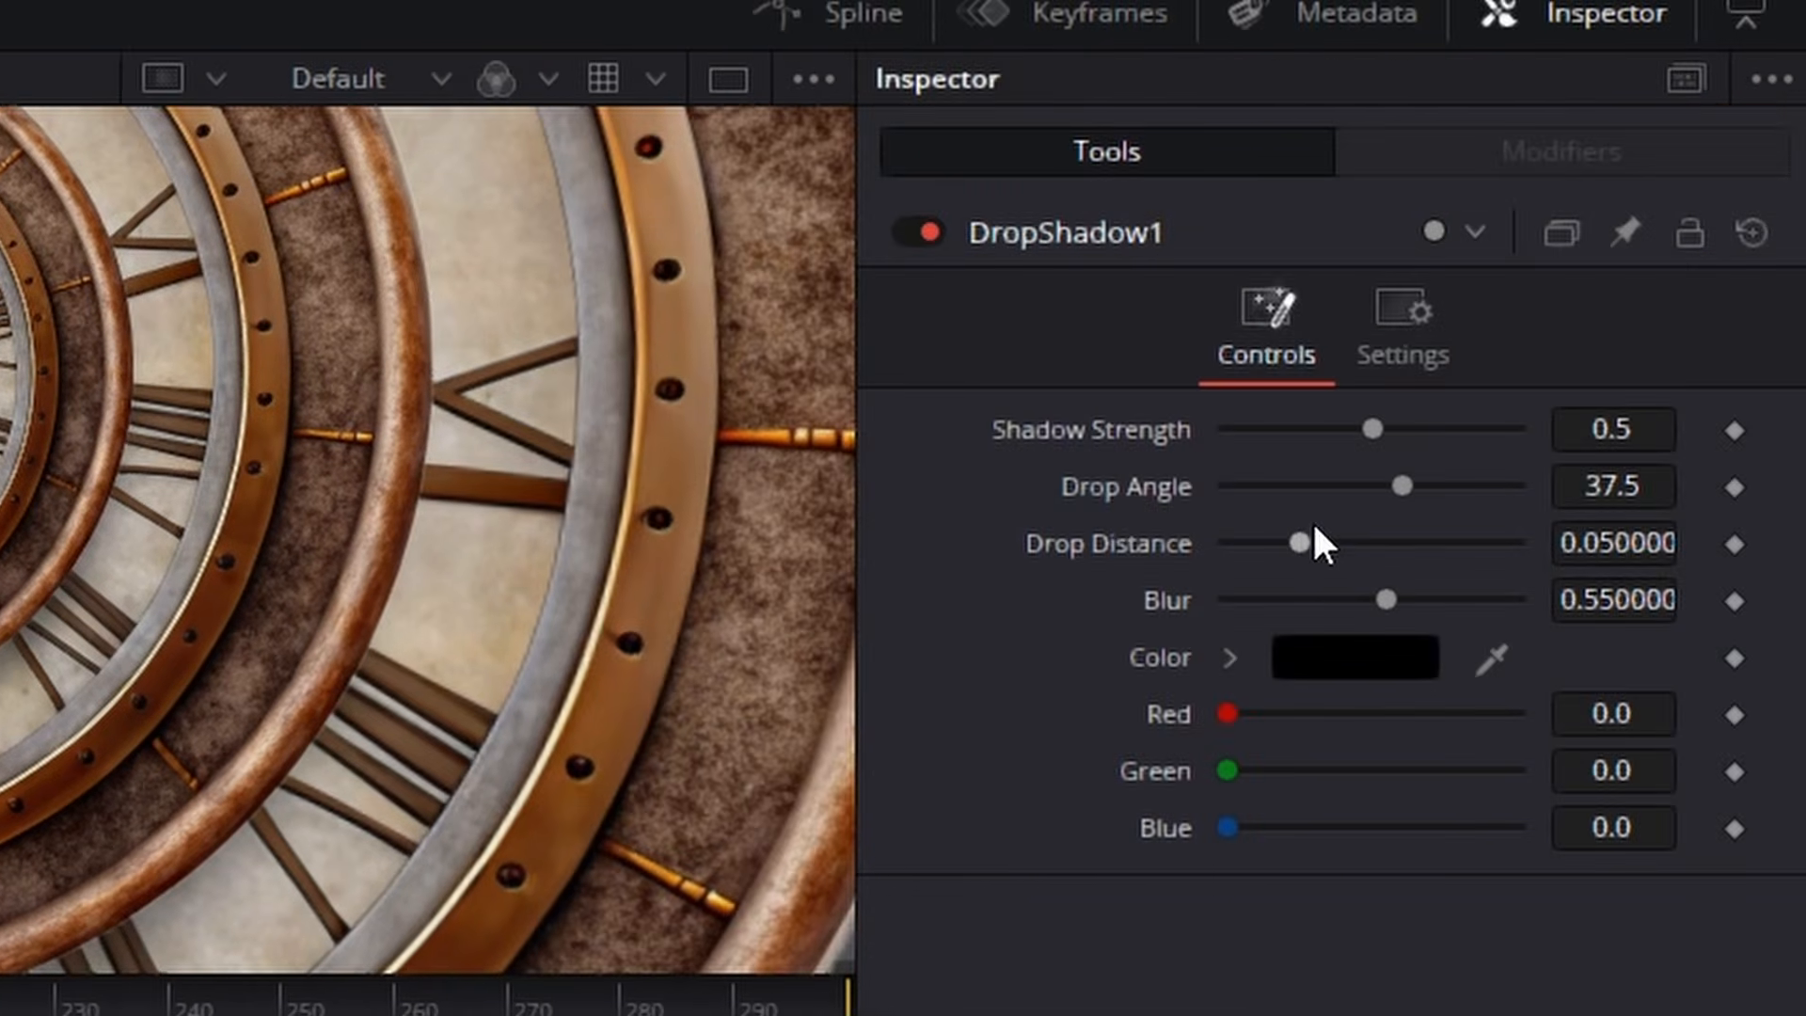
drag(1299, 543, 1262, 543)
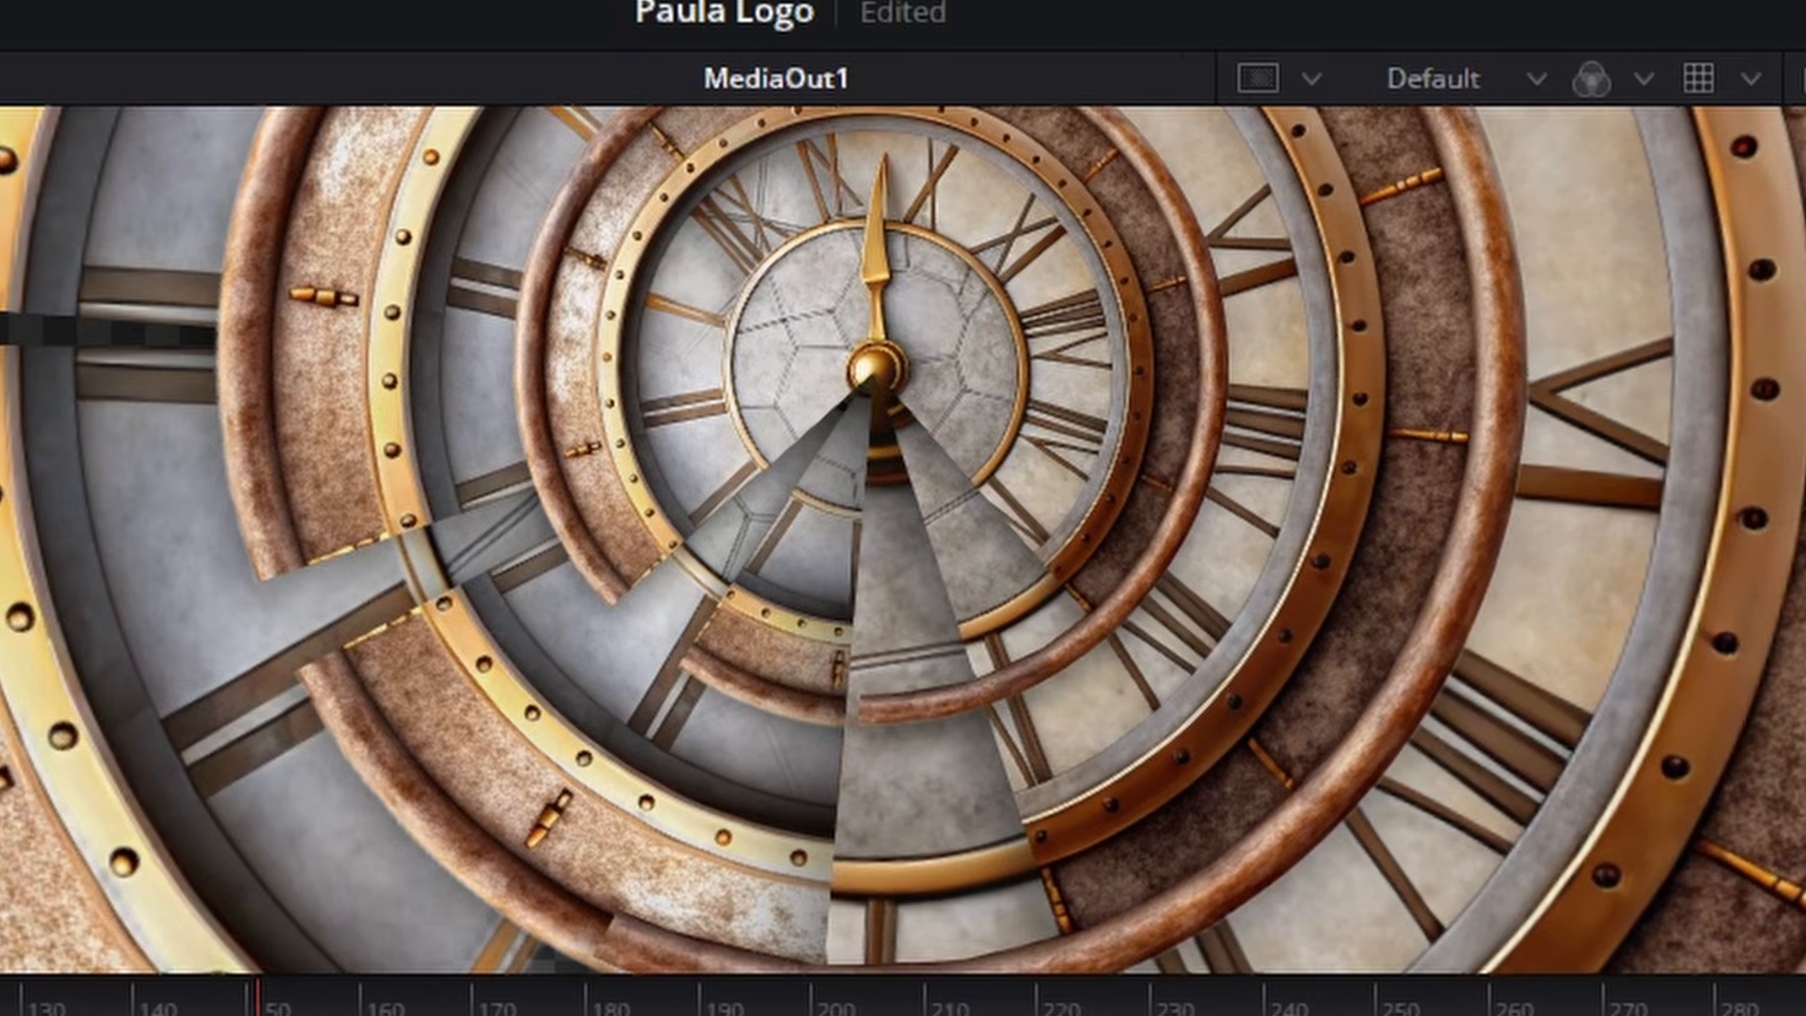
scroll(333, 602, down, 3)
scroll(338, 602, up, 1)
scroll(832, 600, down, 2)
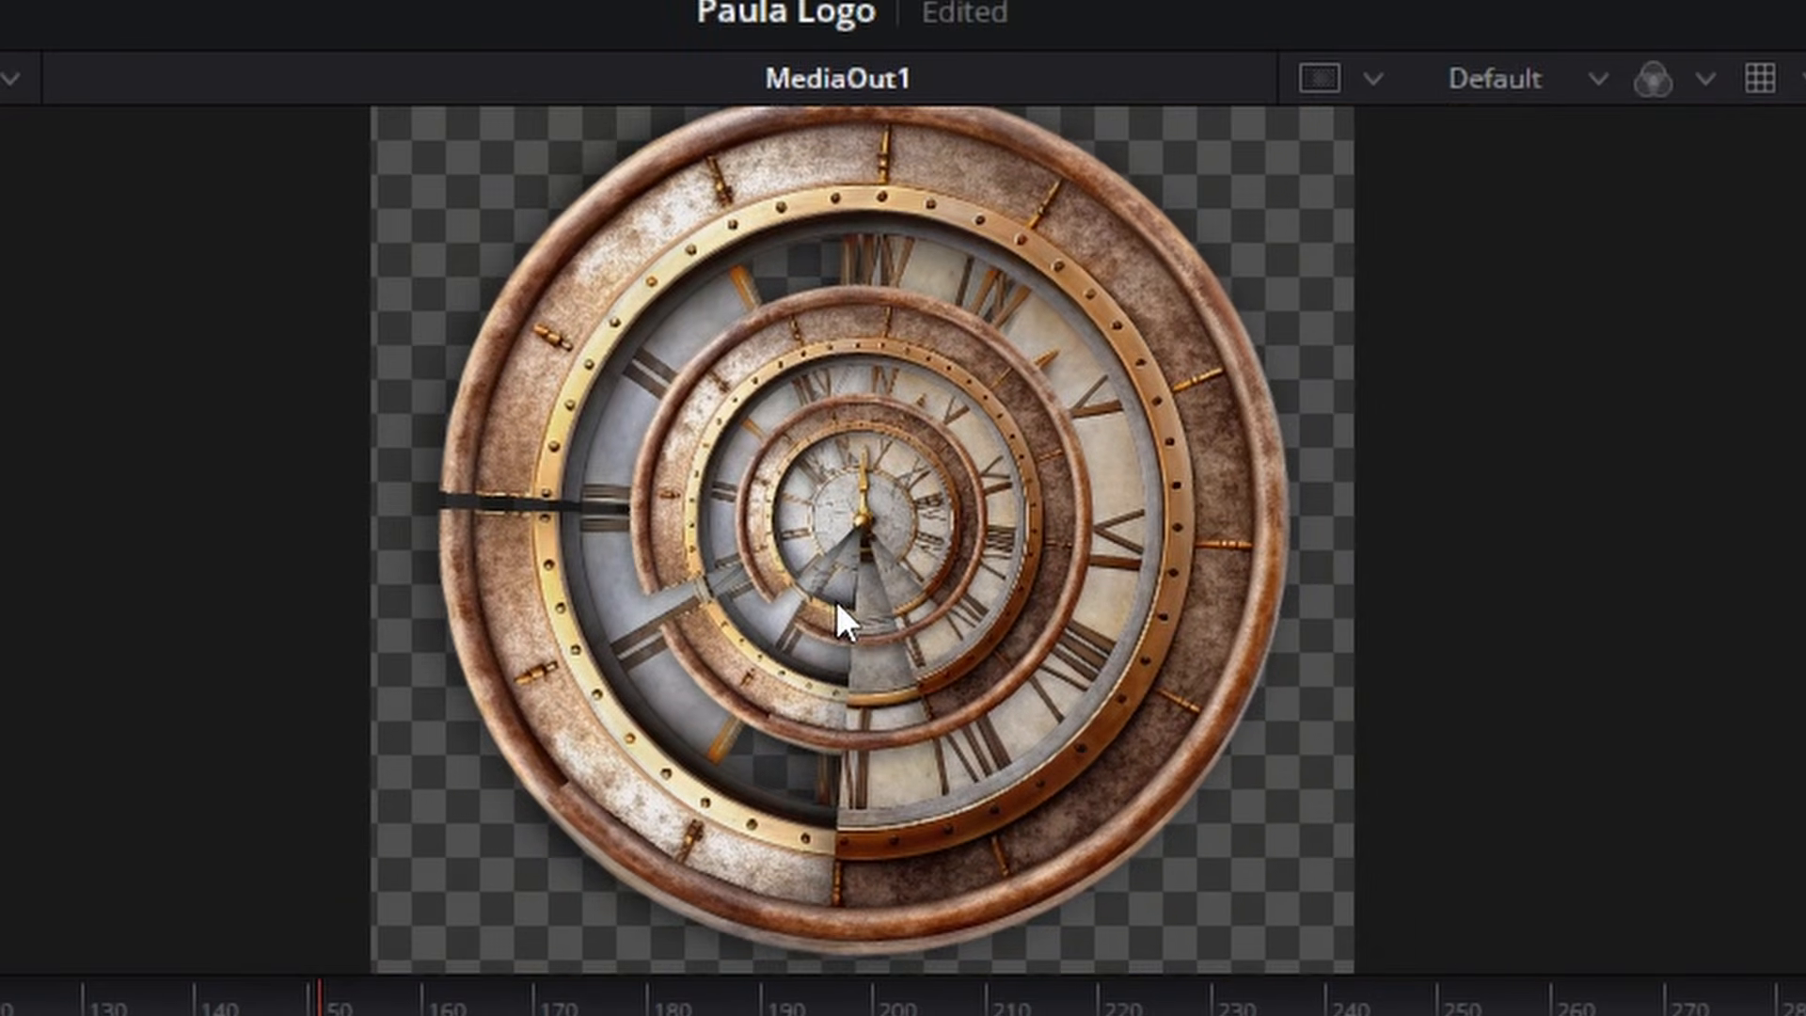
scroll(837, 601, down, 1)
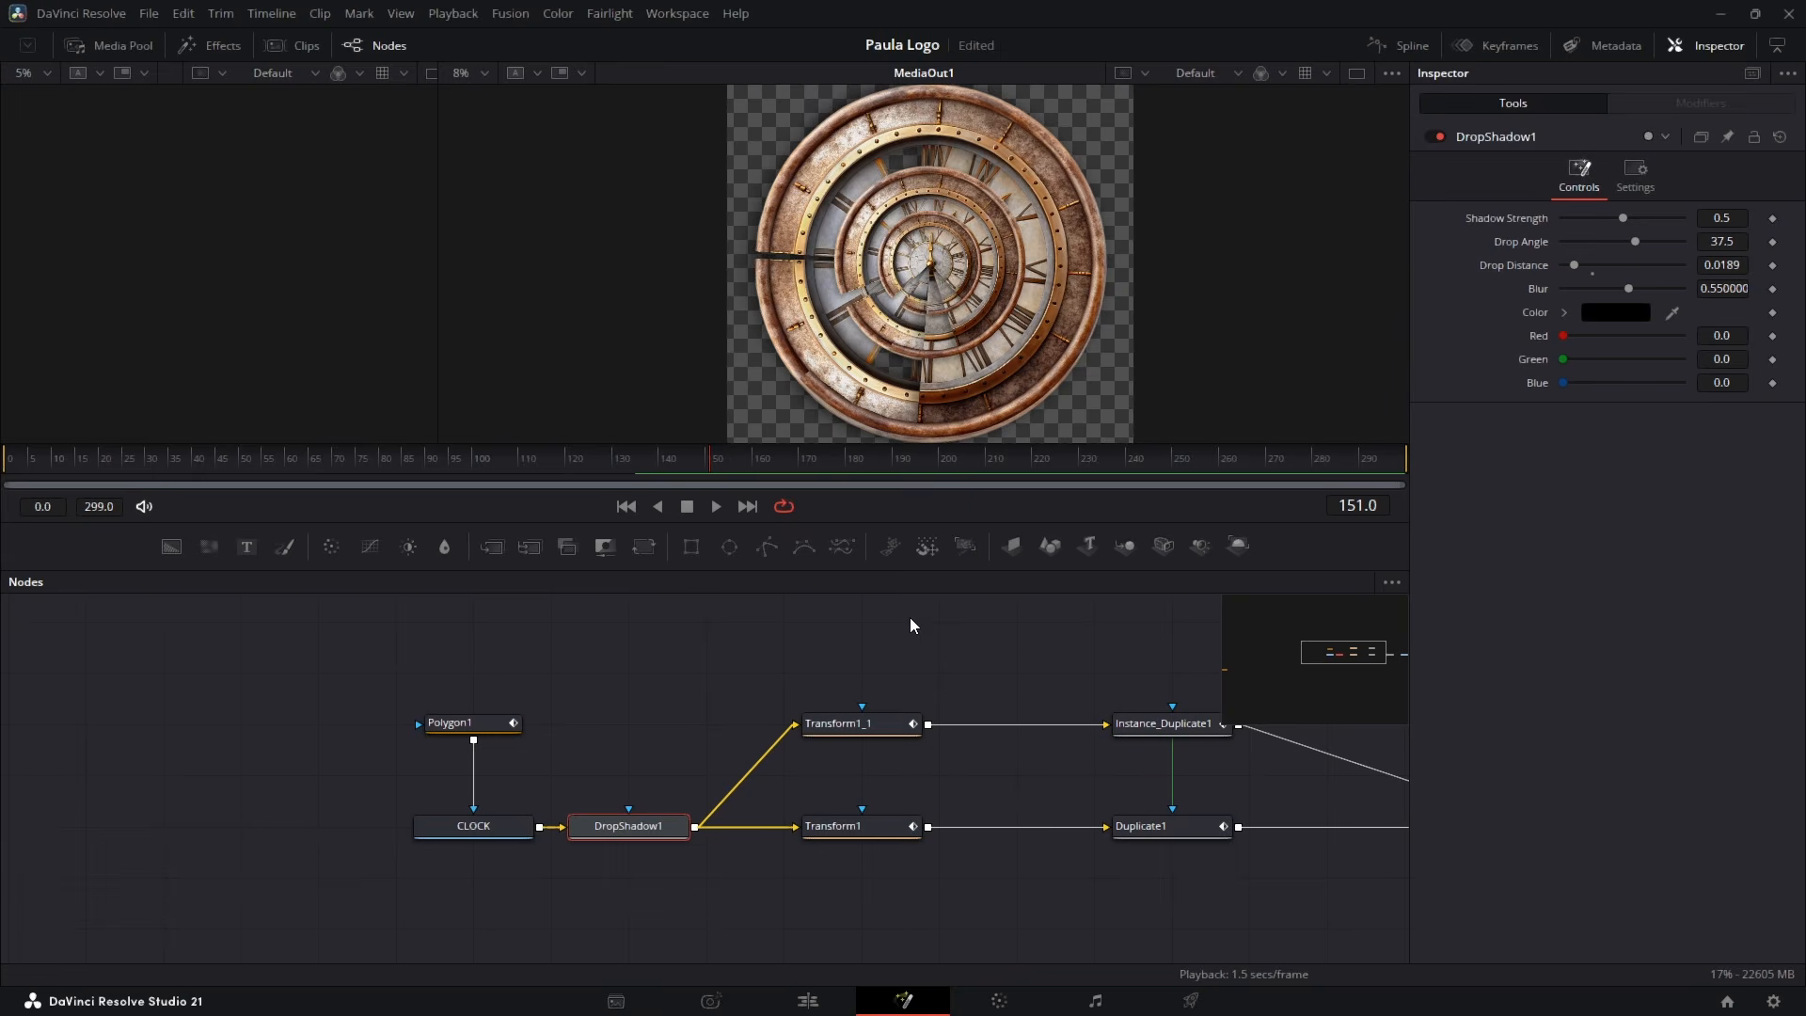
- Switch to the Edit page and play the shadowed clock spiral on the timeline
click(807, 1001)
key(space)
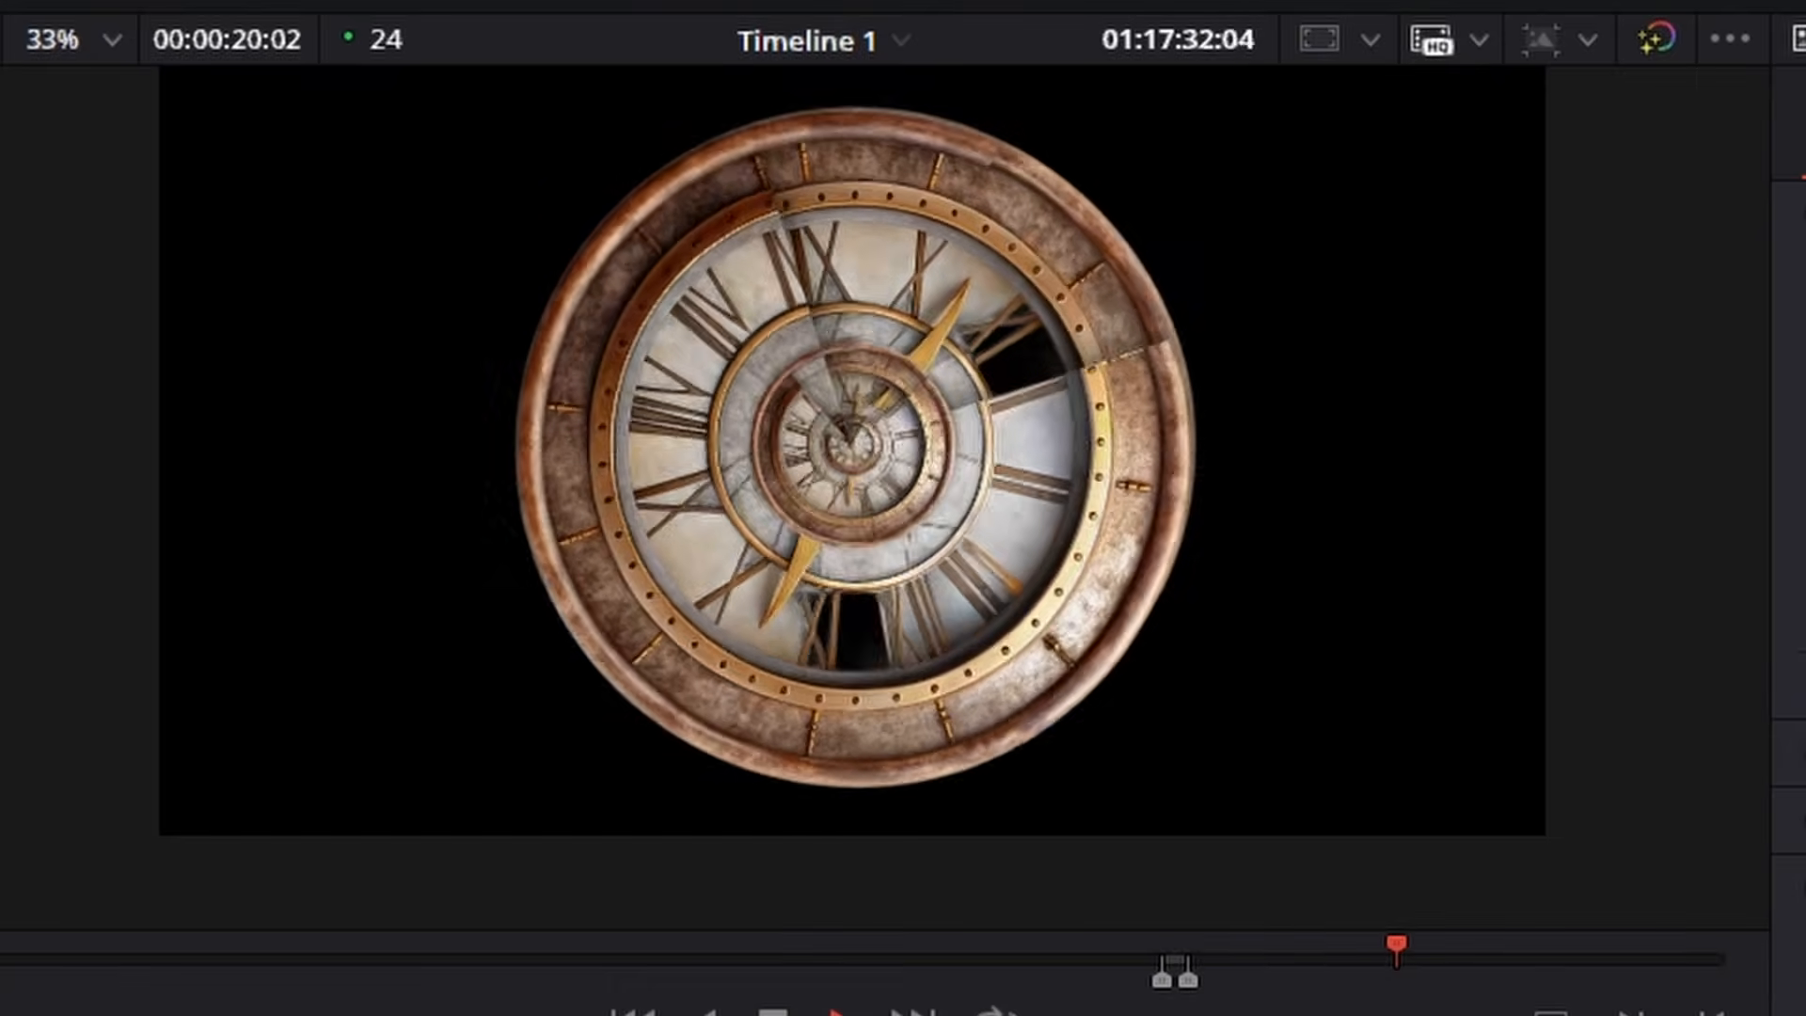
key(space)
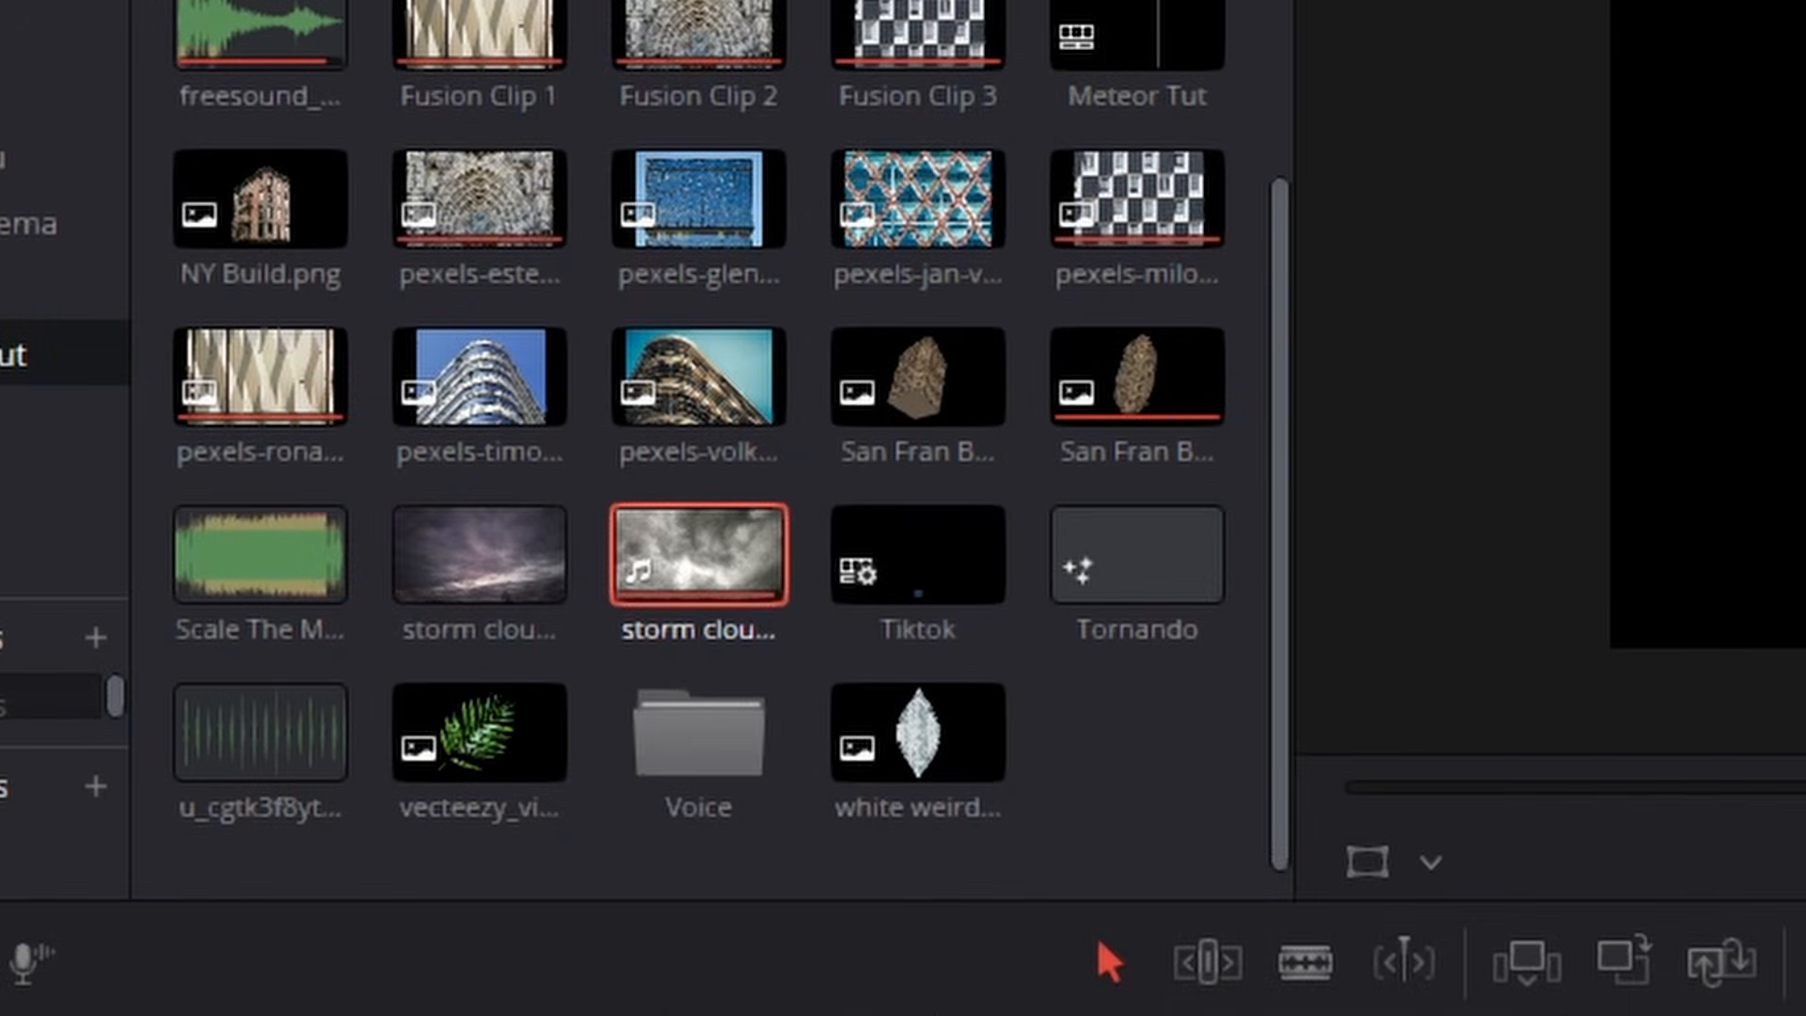
- Place storm clouds.mp4 on Video 1 beneath the Fusion Composition, and trim its end to match the composition's length
drag(738, 571, 612, 896)
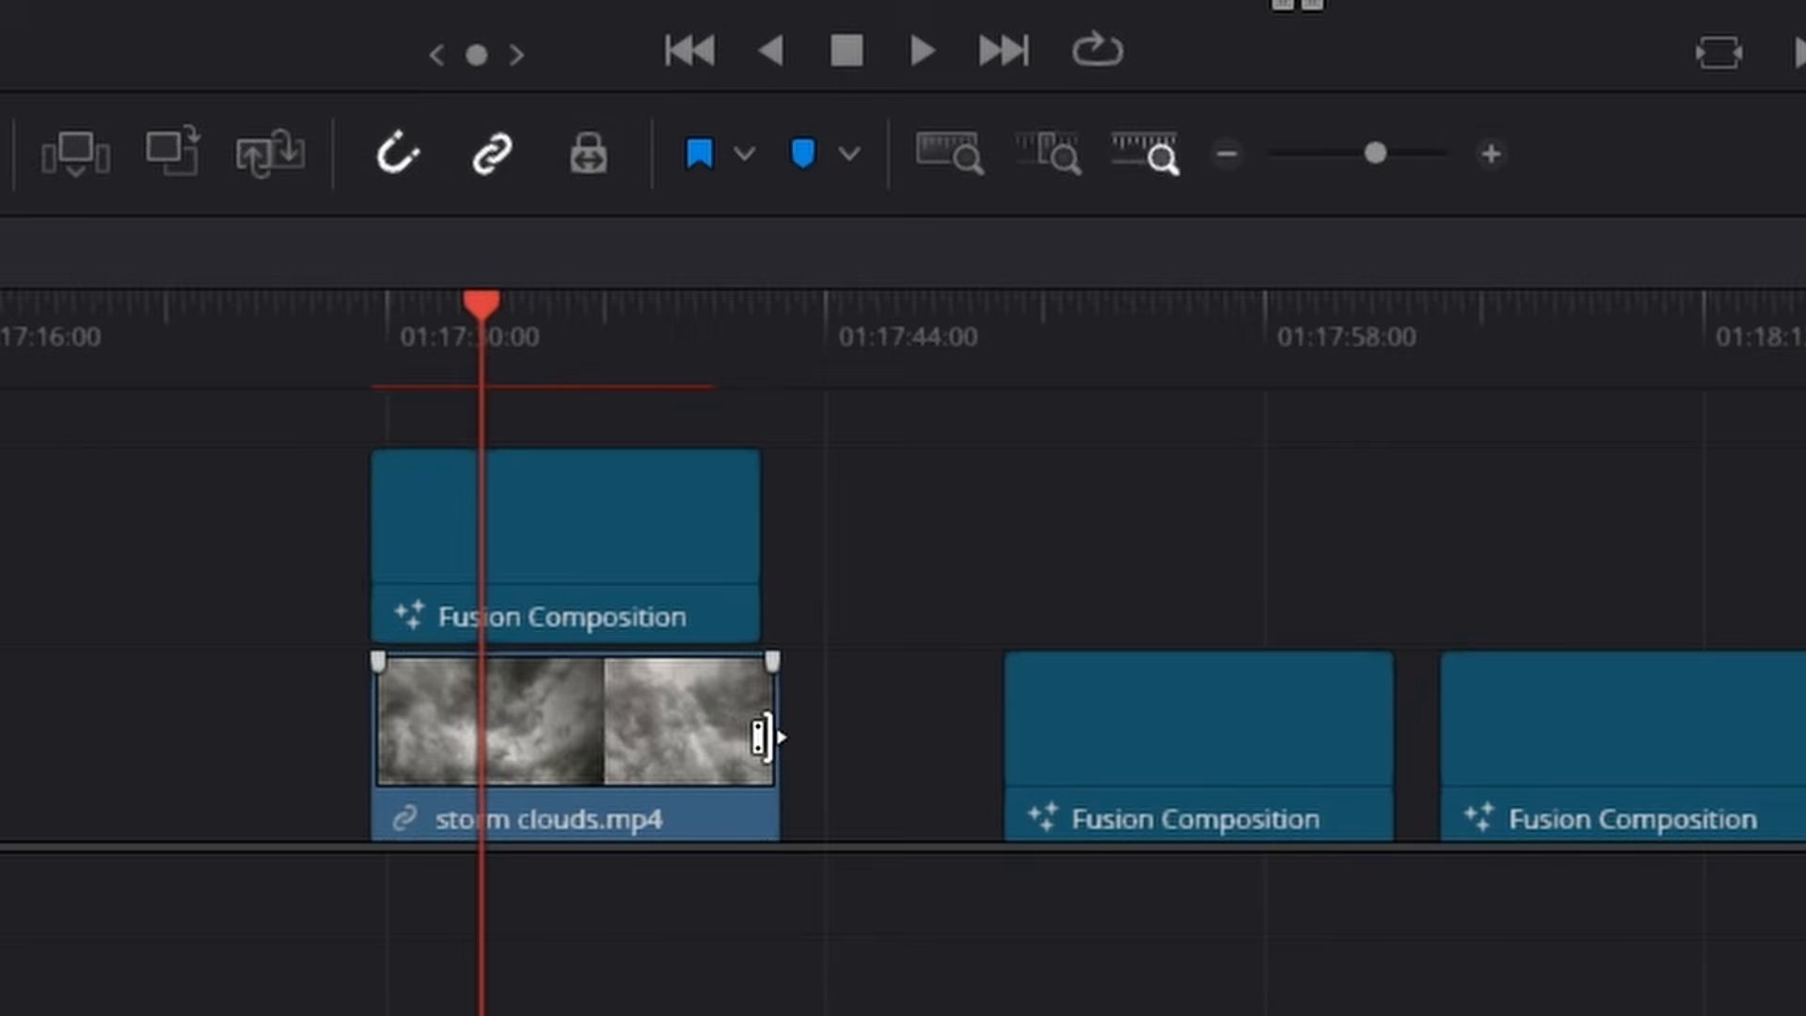
mouse_move(764, 737)
mouse_down()
mouse_move(725, 750)
mouse_move(745, 752)
mouse_up()
- Move the storm clouds clip clear of the Fusion Composition, and lower its Lift on the Color page to darken it
drag(634, 788, 350, 788)
click(193, 325)
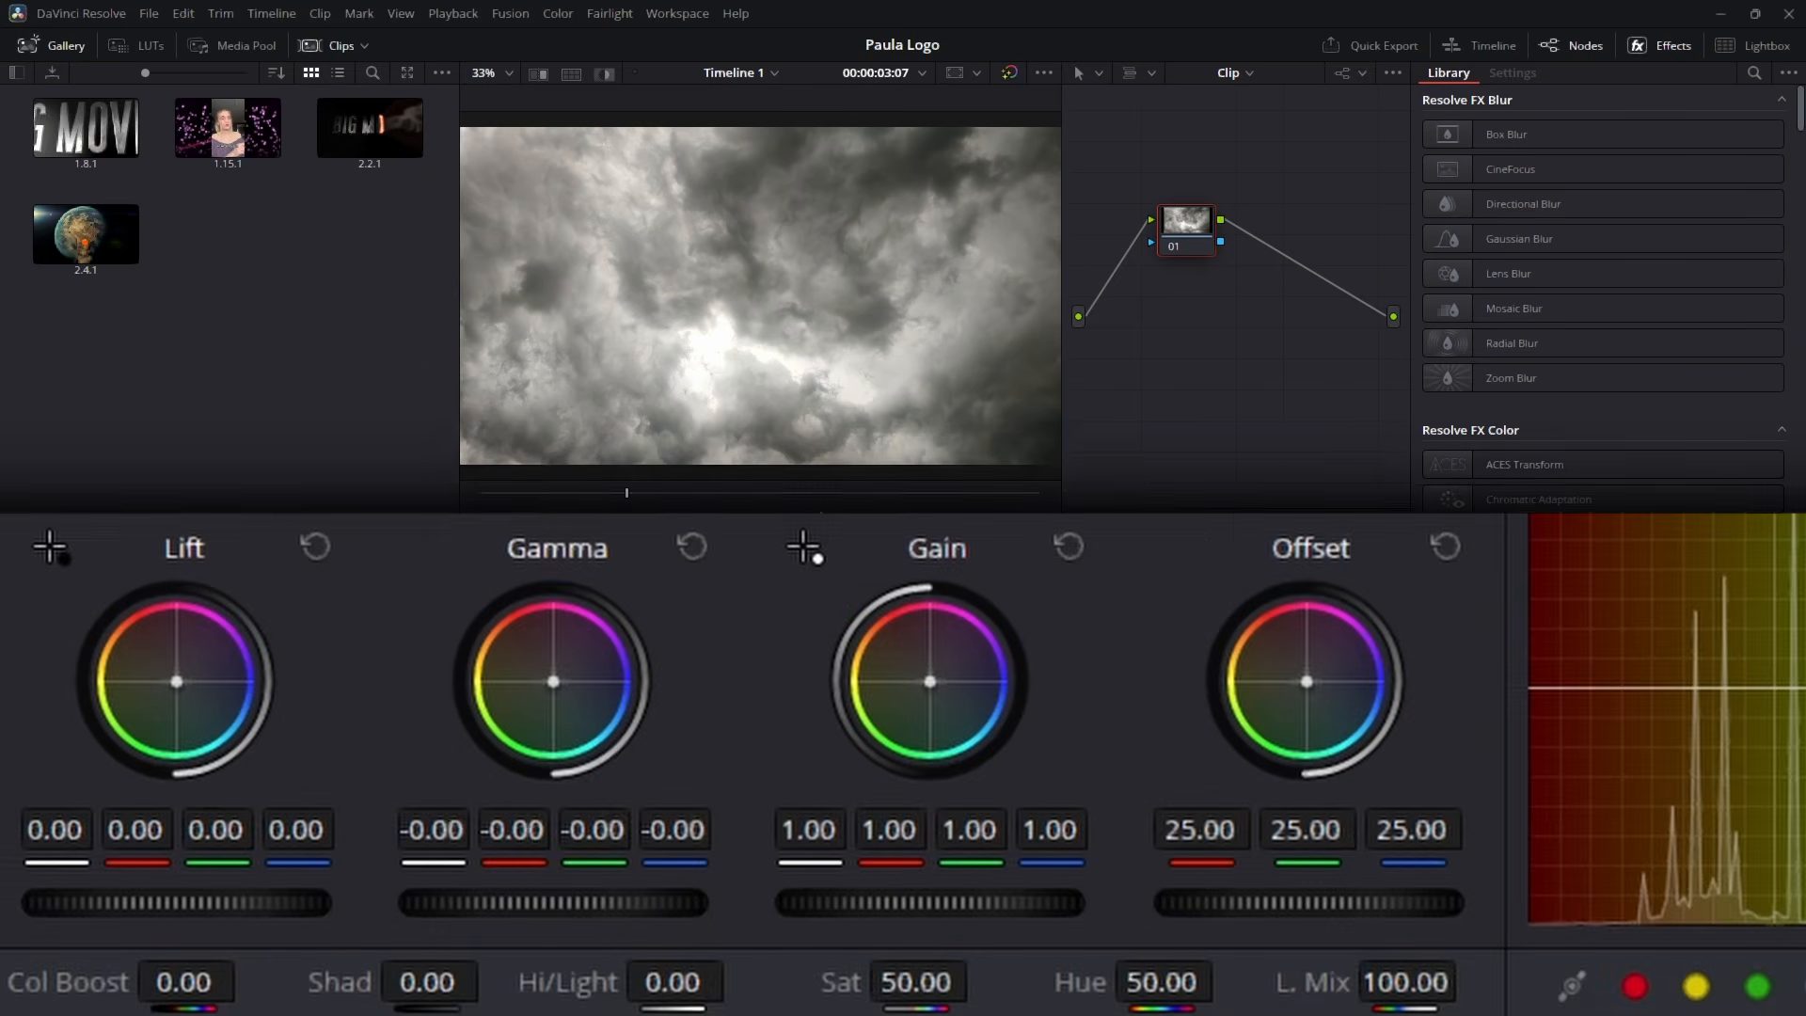
drag(279, 935, 146, 903)
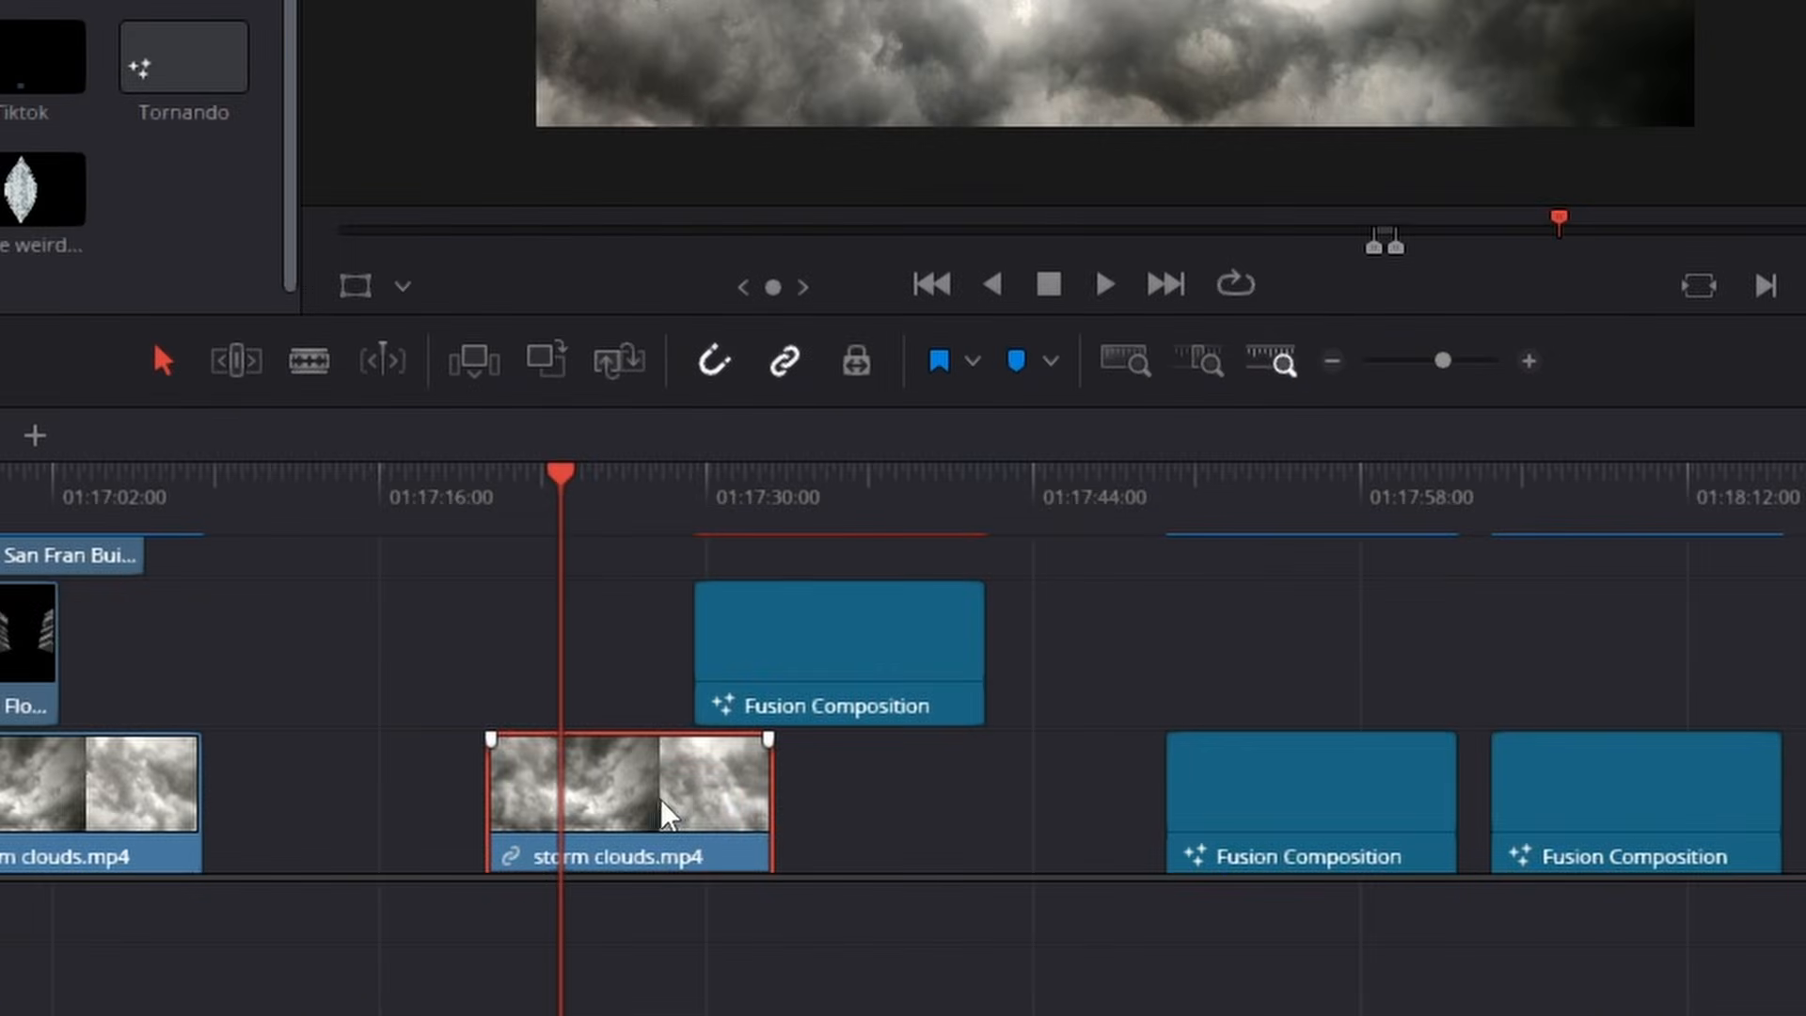
- Move the storm clouds clip back beneath the Fusion Composition, and scrub through the combined result
drag(666, 815, 865, 809)
click(812, 491)
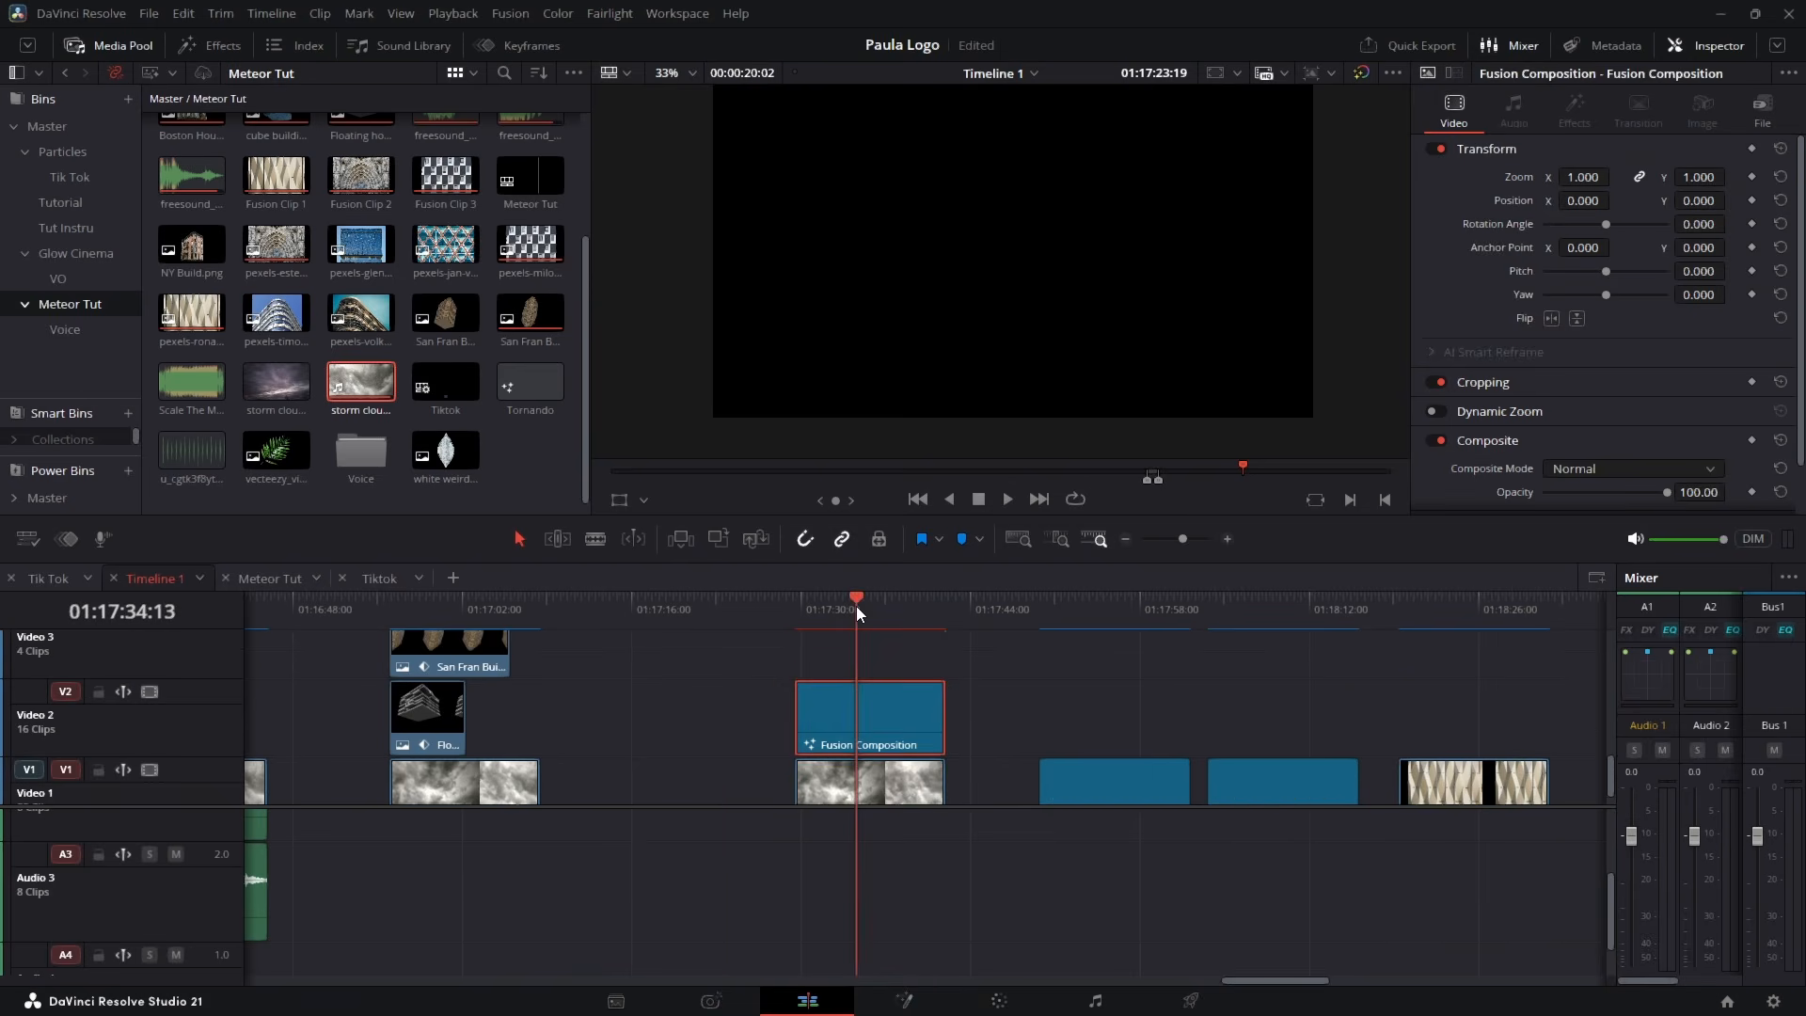
drag(856, 606, 869, 606)
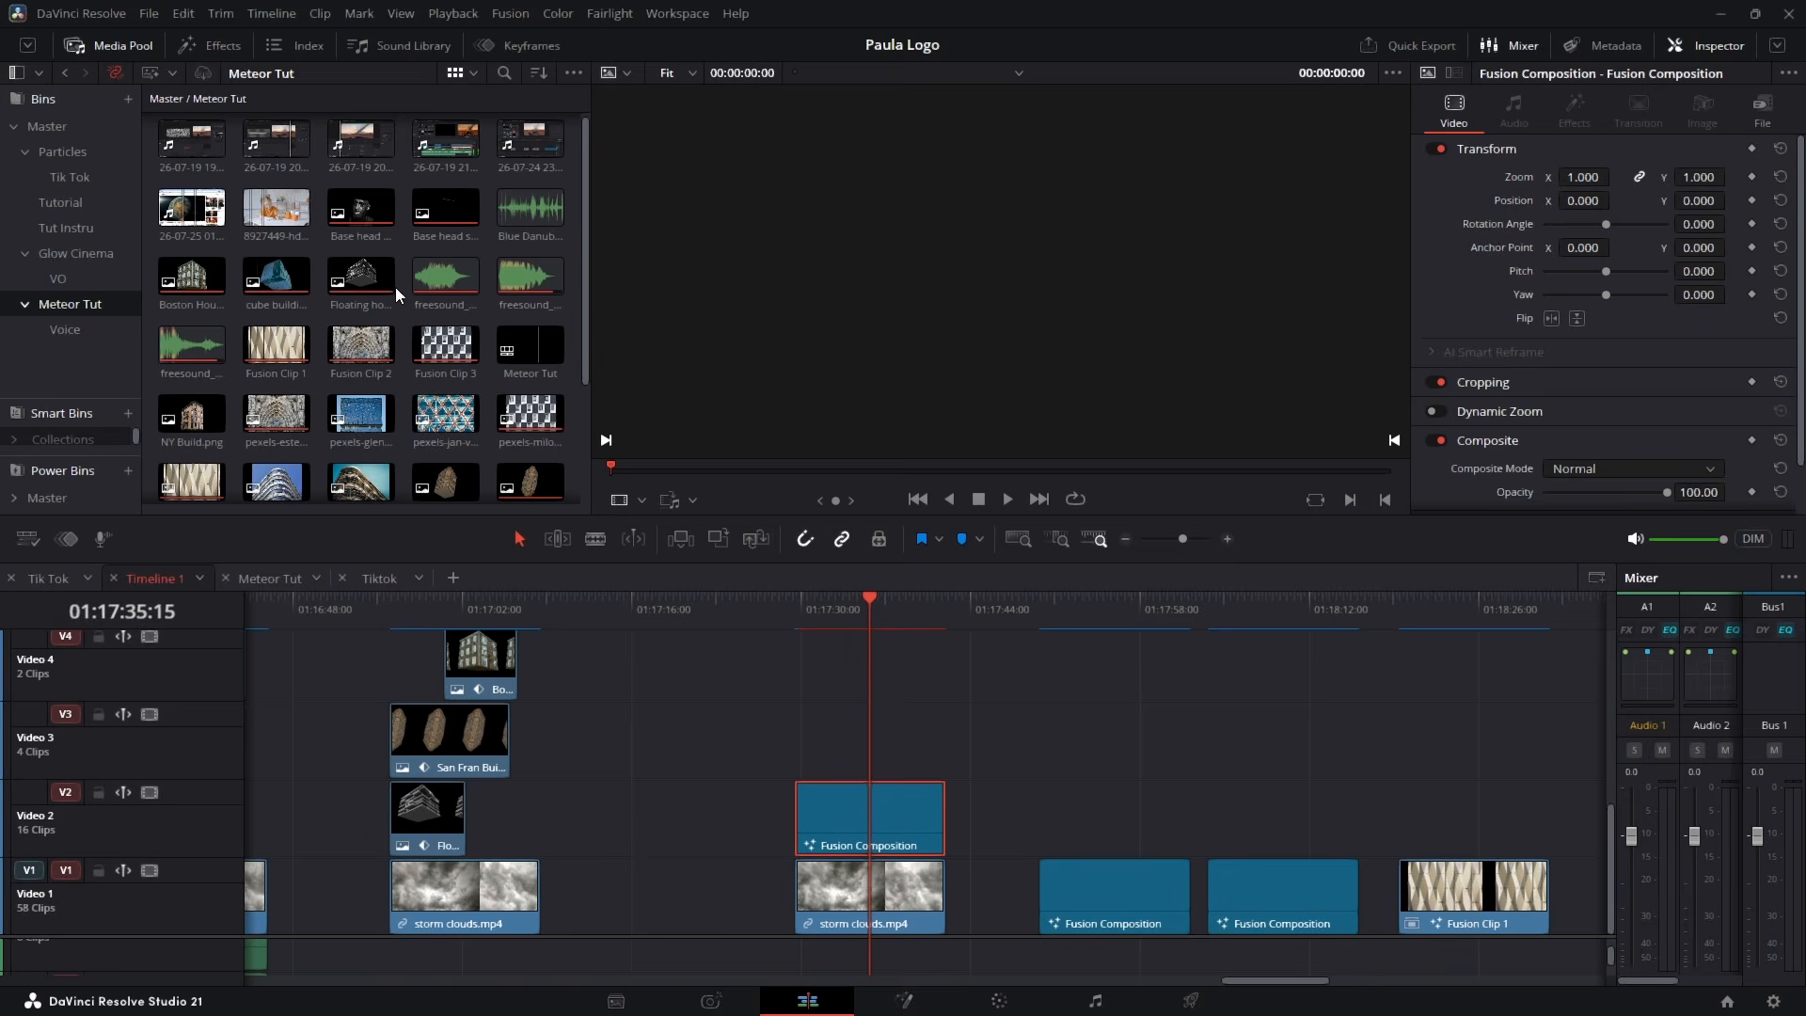
- Raise the Fusion Composition to Video 3, and place Floating house.png on Video 2 above the storm clouds, extended to the composition's length
drag(375, 285, 696, 838)
drag(431, 646, 454, 720)
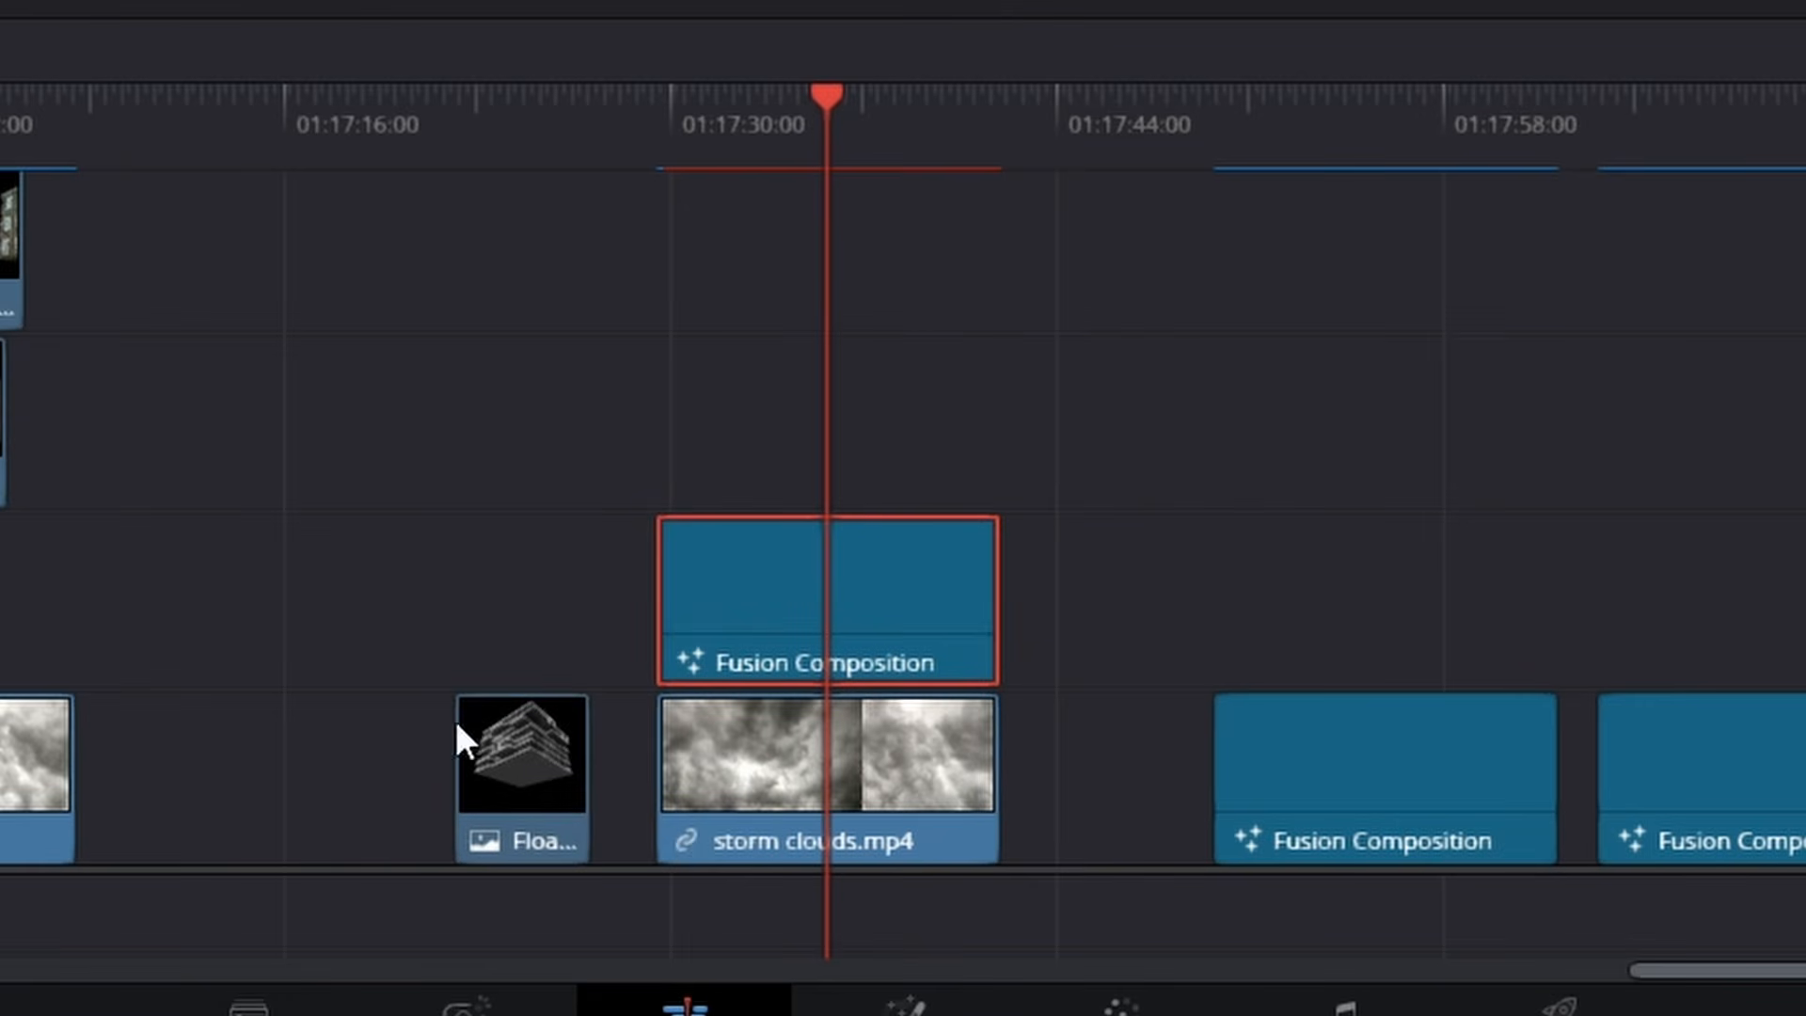
drag(779, 577, 758, 492)
drag(512, 750, 717, 637)
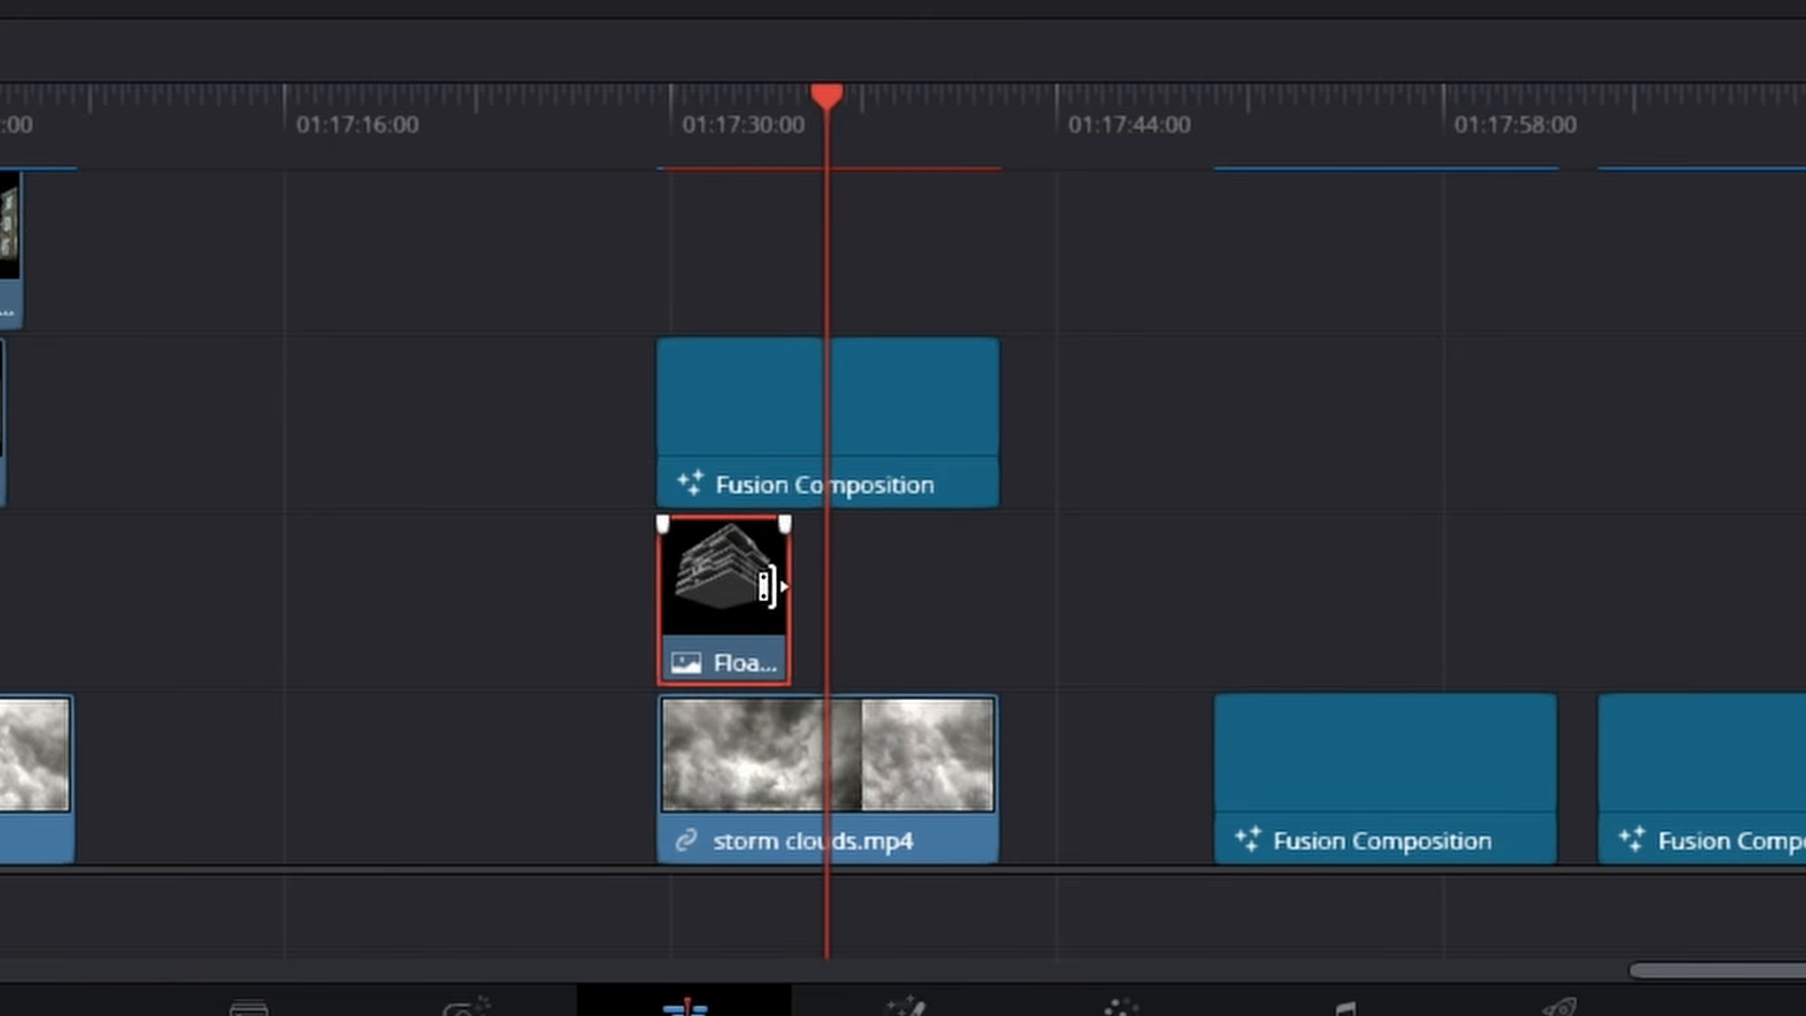
drag(774, 579, 978, 586)
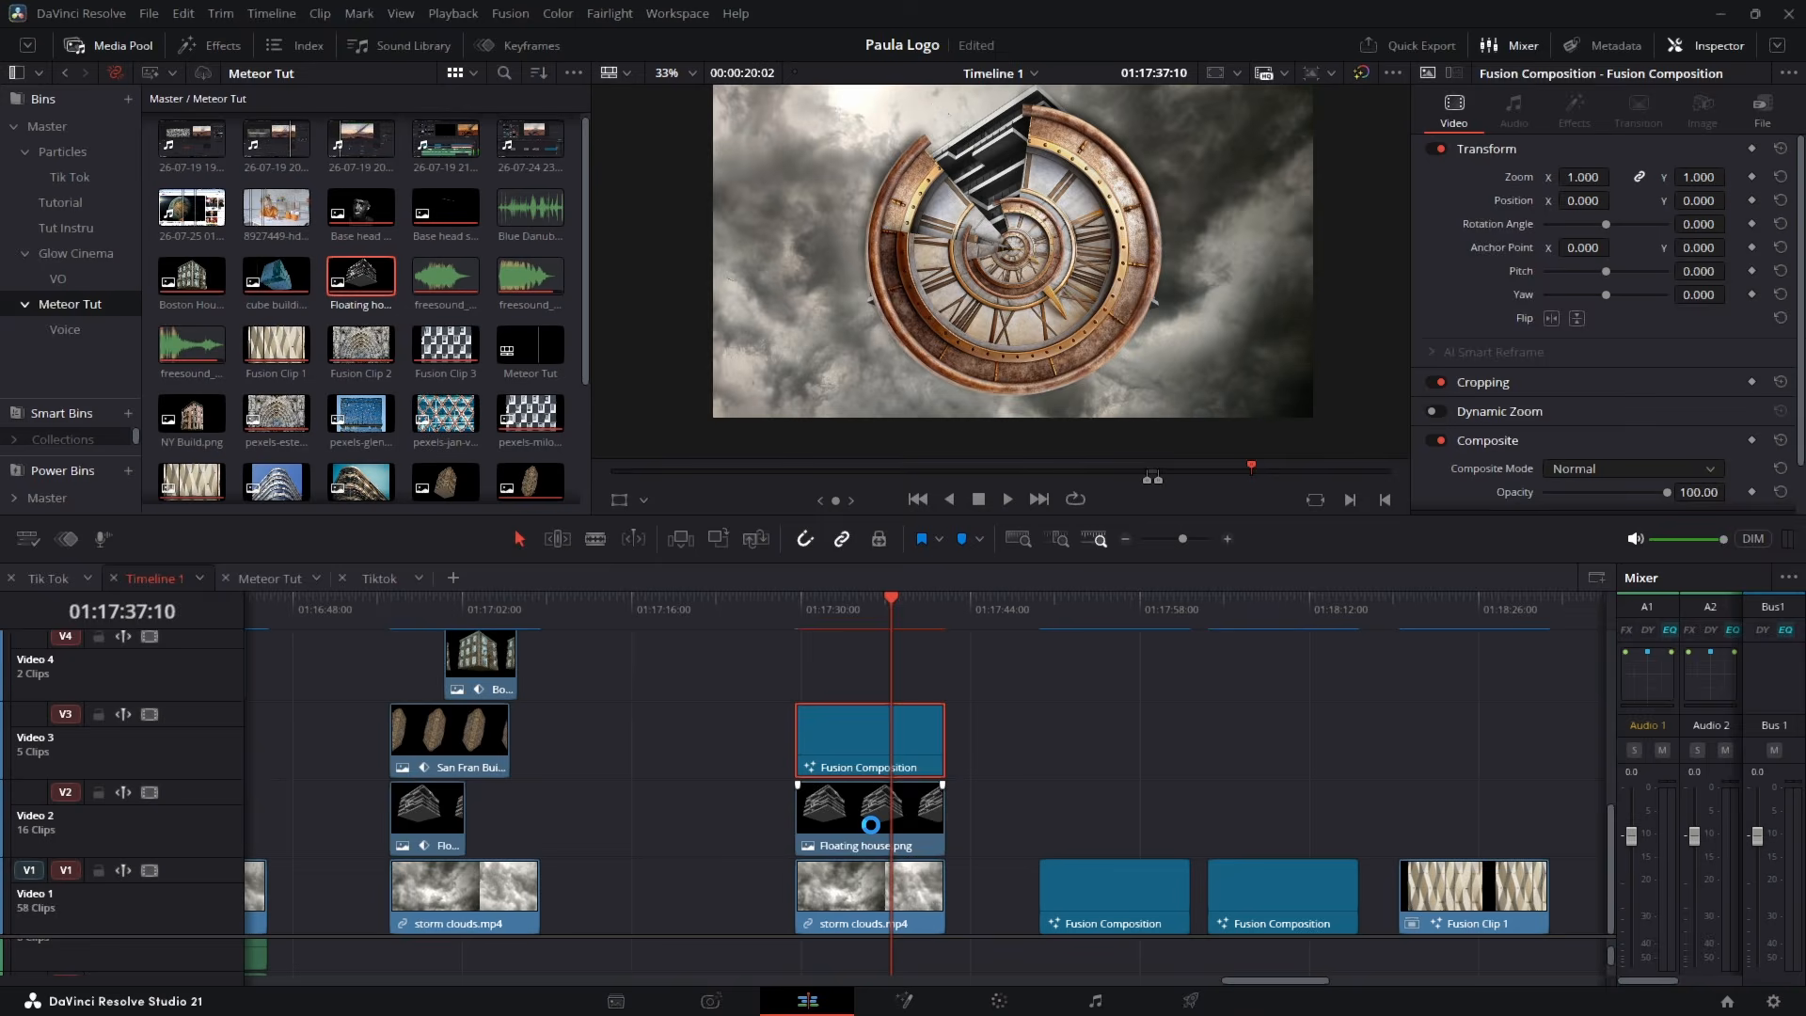
- Scale the Floating house.png clip to a zoom of 0.3 and set its Position X to -1111
click(870, 824)
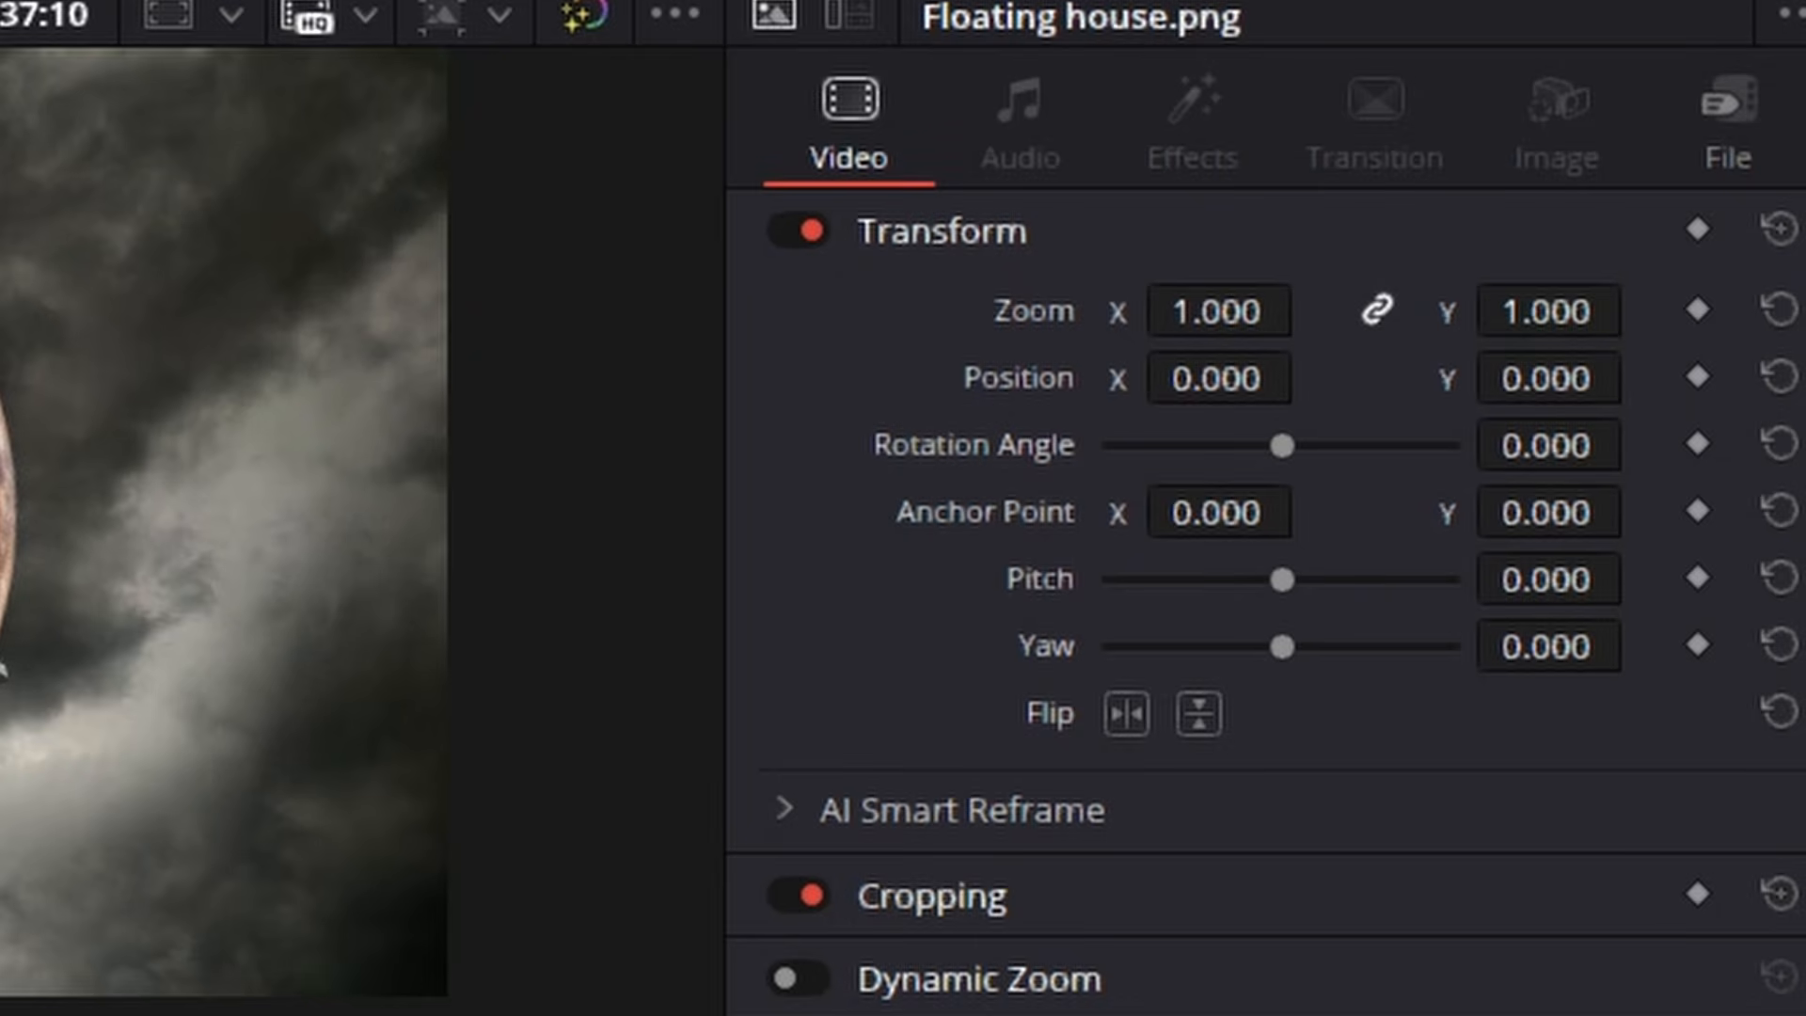
click(1549, 320)
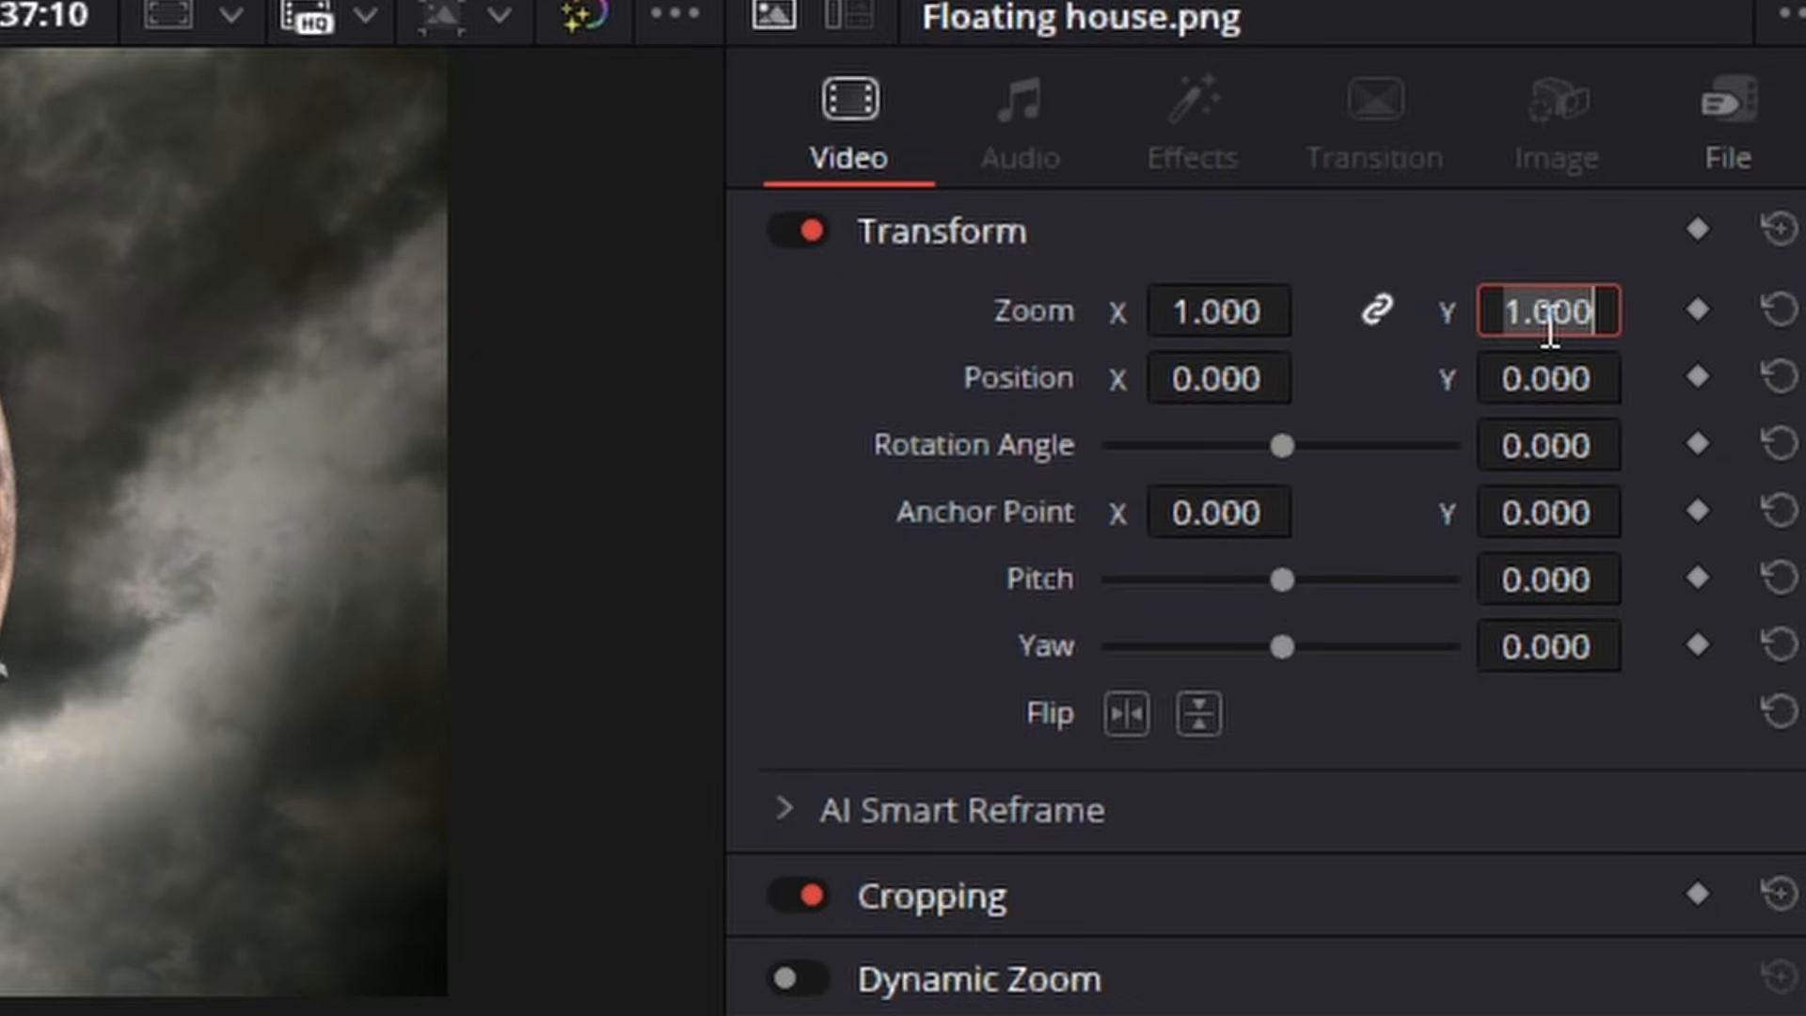
key(BackSpace)
text(0.3)
key(Return)
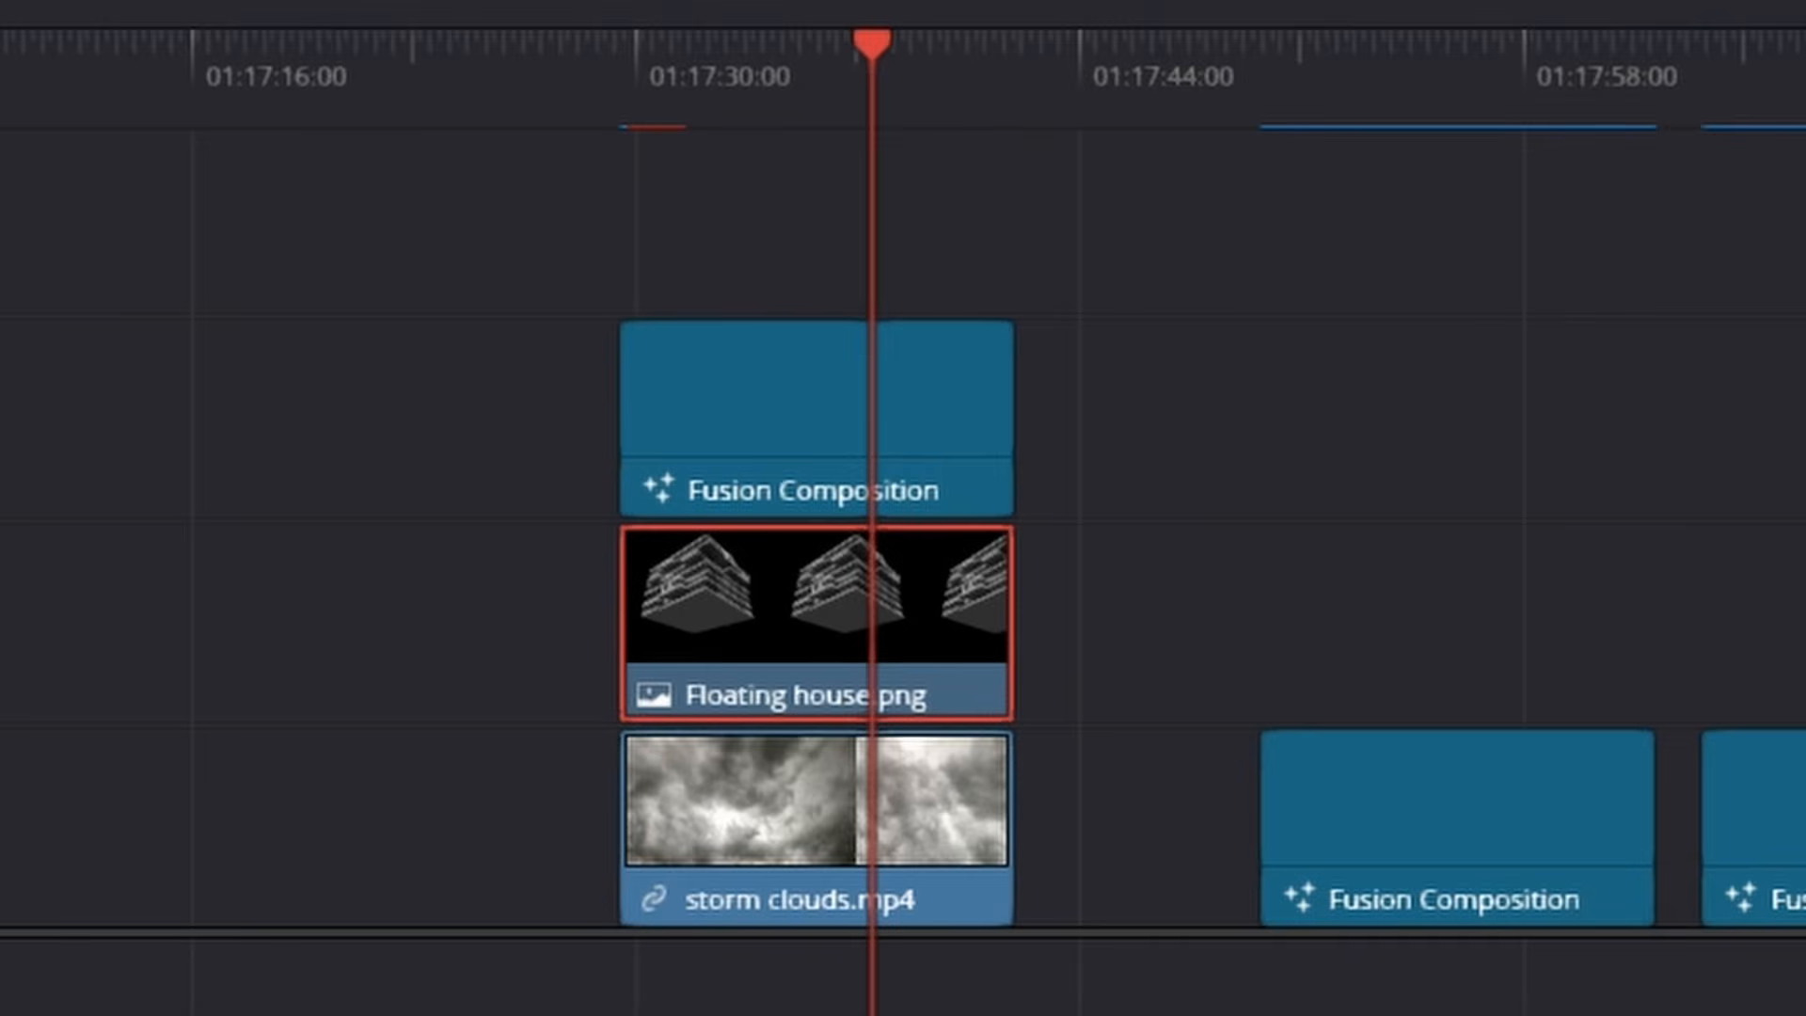
- Extend both ends of the Floating house clip past the composition, and keyframe its Position and Rotation Angle near the clip's start
drag(656, 613, 508, 612)
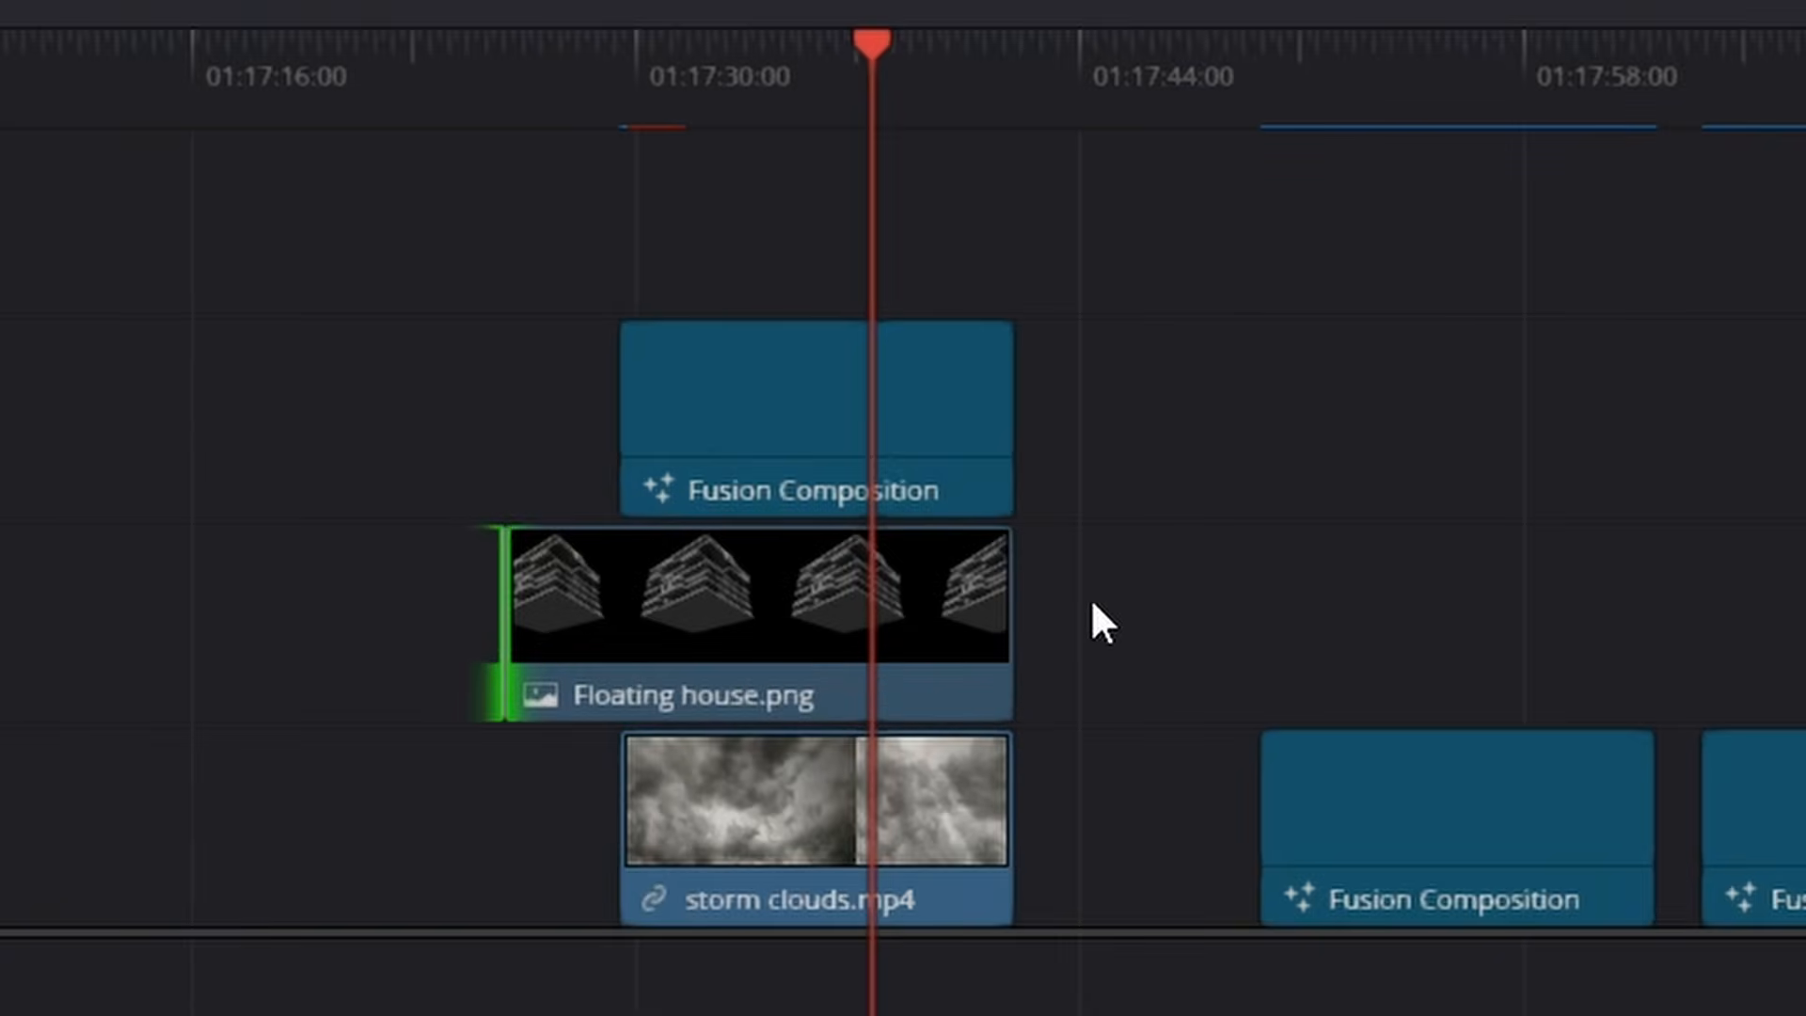
drag(1012, 612, 1080, 622)
click(566, 102)
click(799, 673)
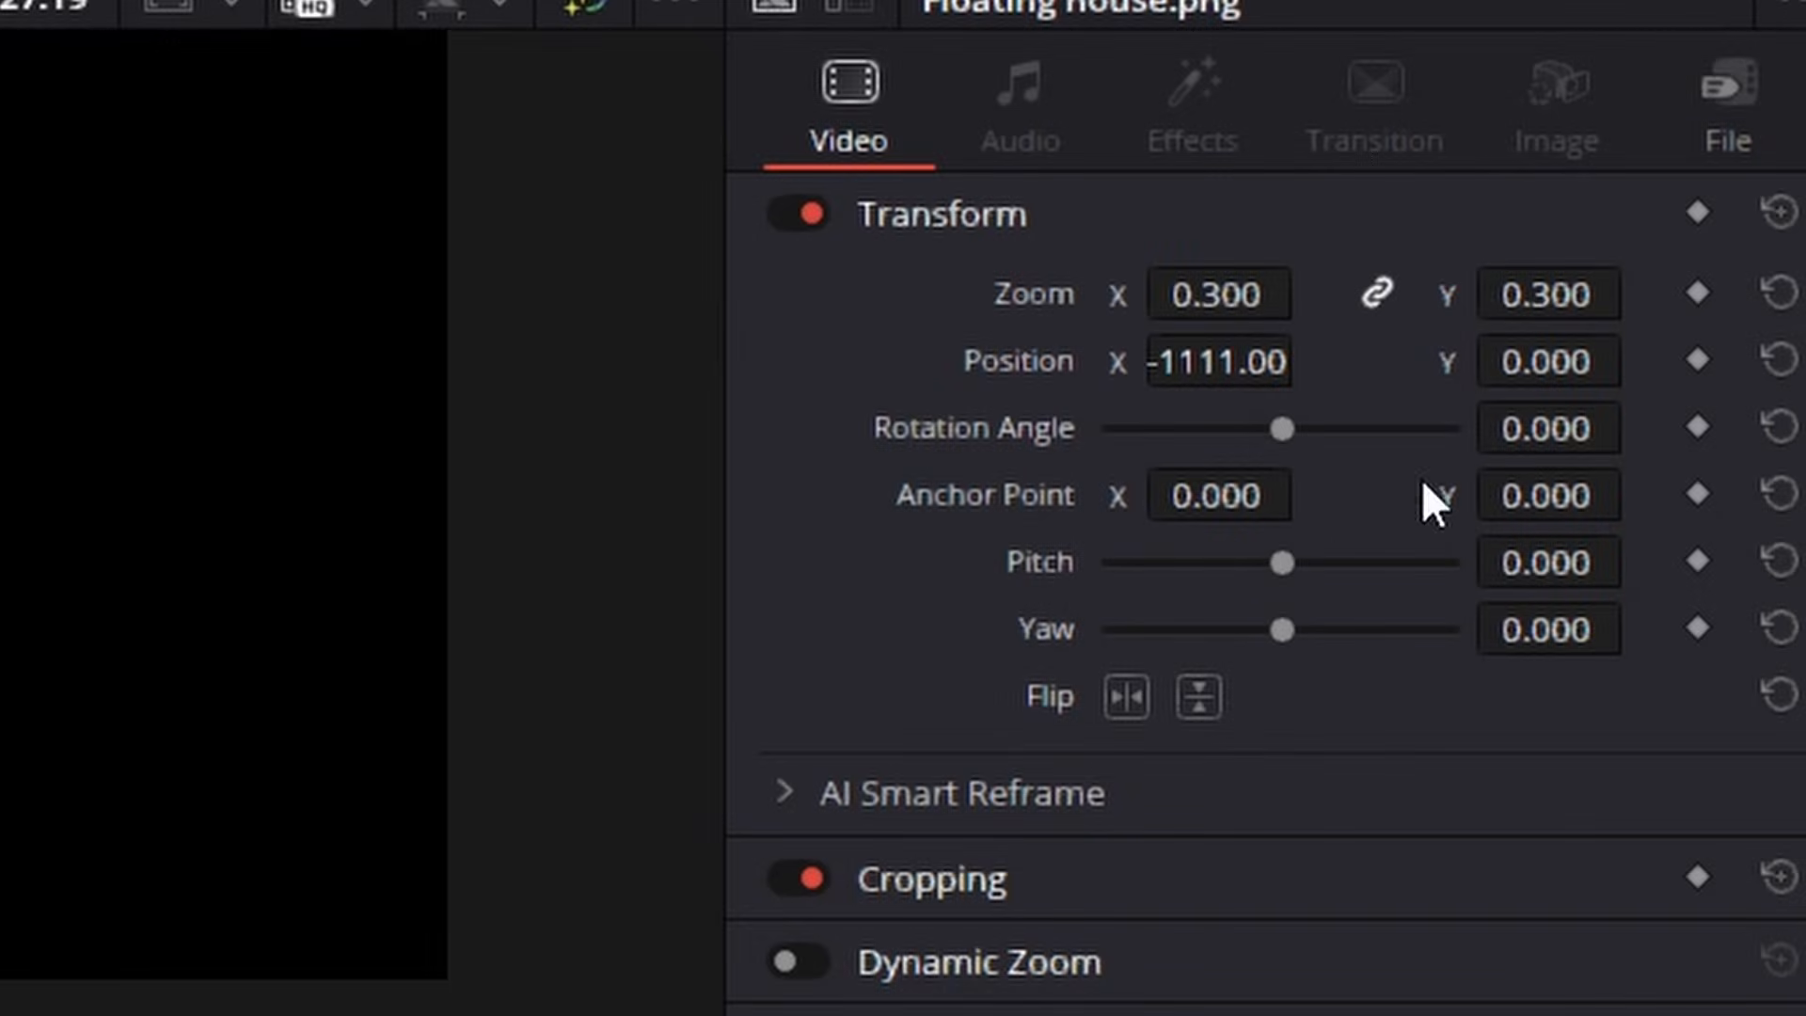
click(1707, 371)
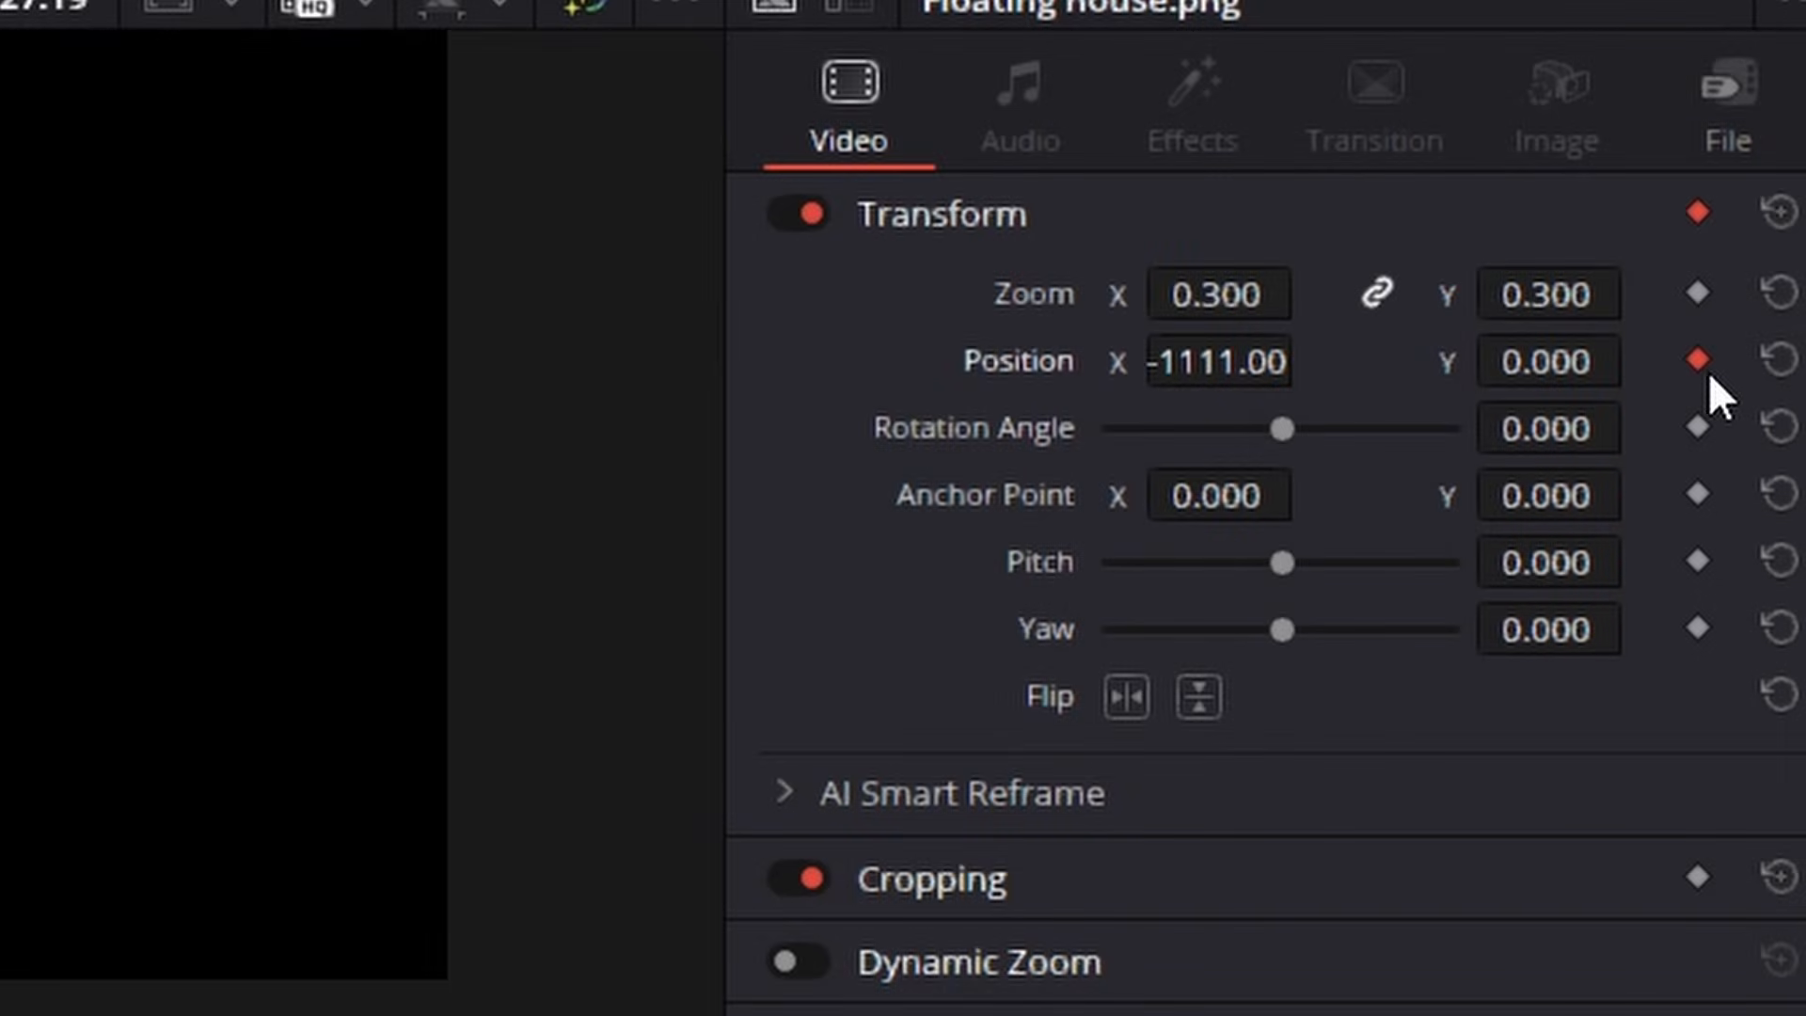
click(1697, 429)
- Extend the Floating house clip's end further, and keyframe Position and a Rotation Angle of 65 at 01:17:44:08
drag(1080, 592, 1156, 587)
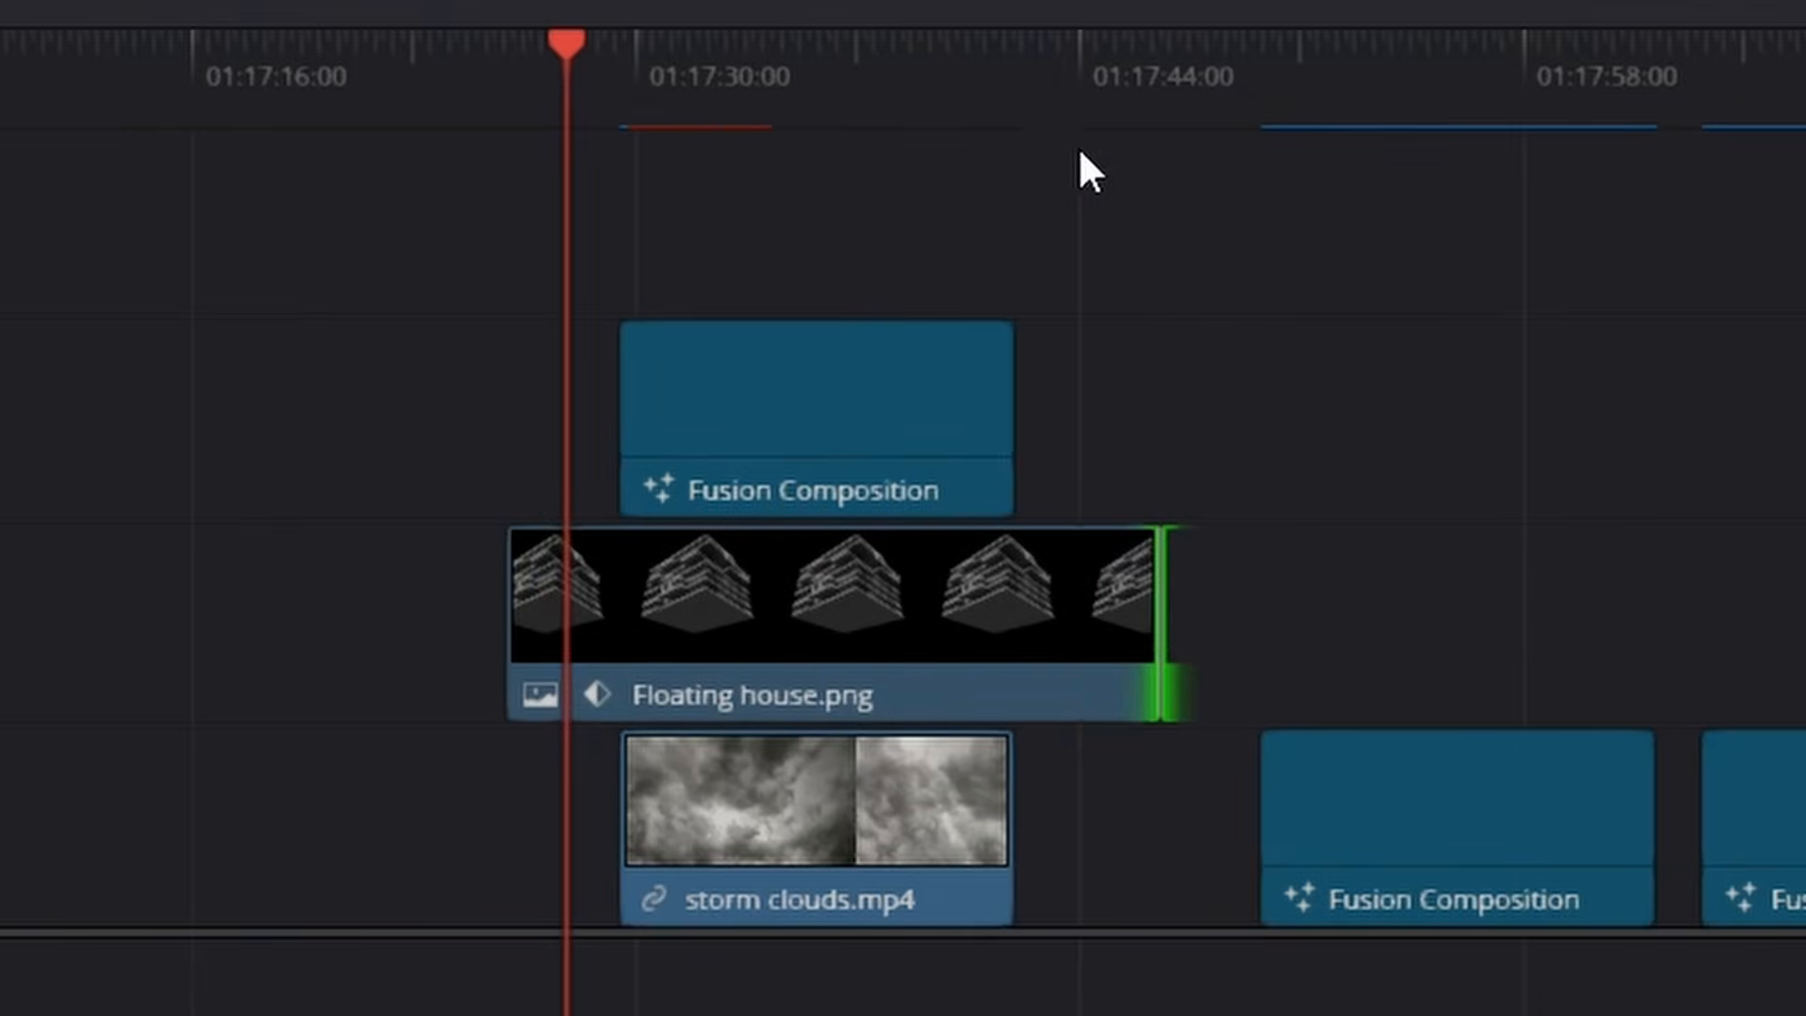
click(1091, 45)
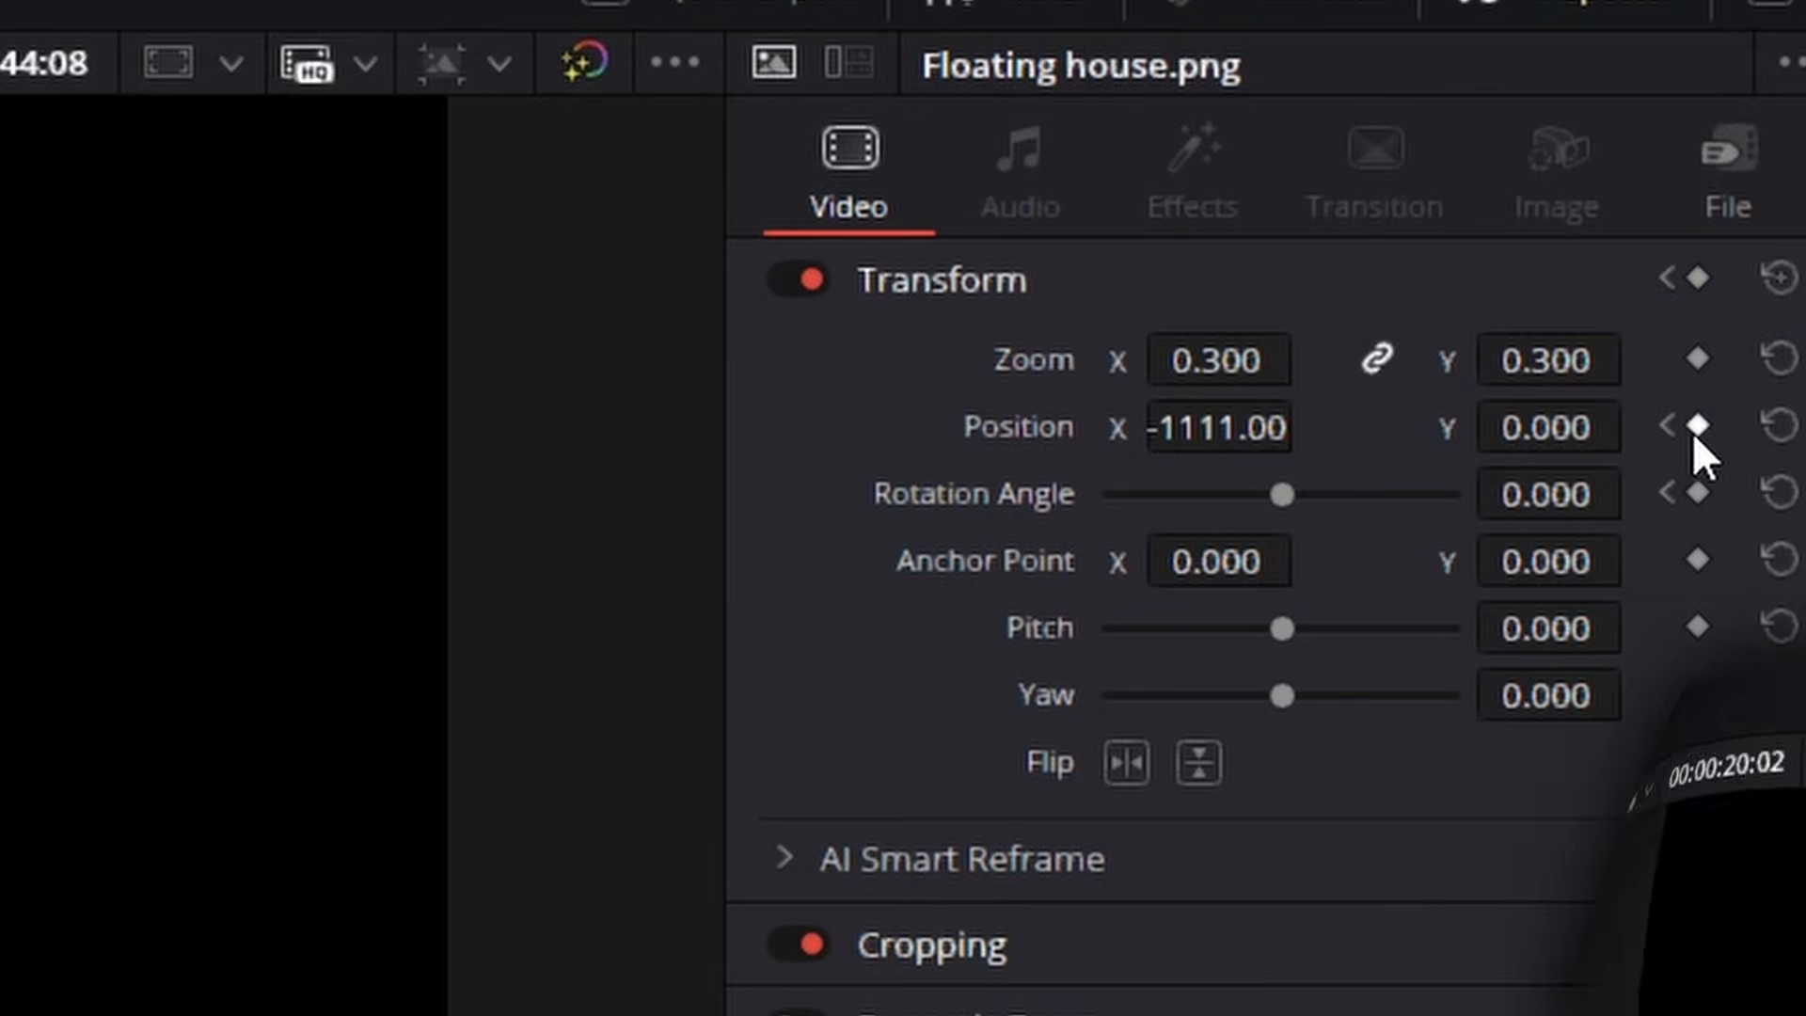
click(1697, 427)
click(1698, 493)
click(1561, 499)
text(65)
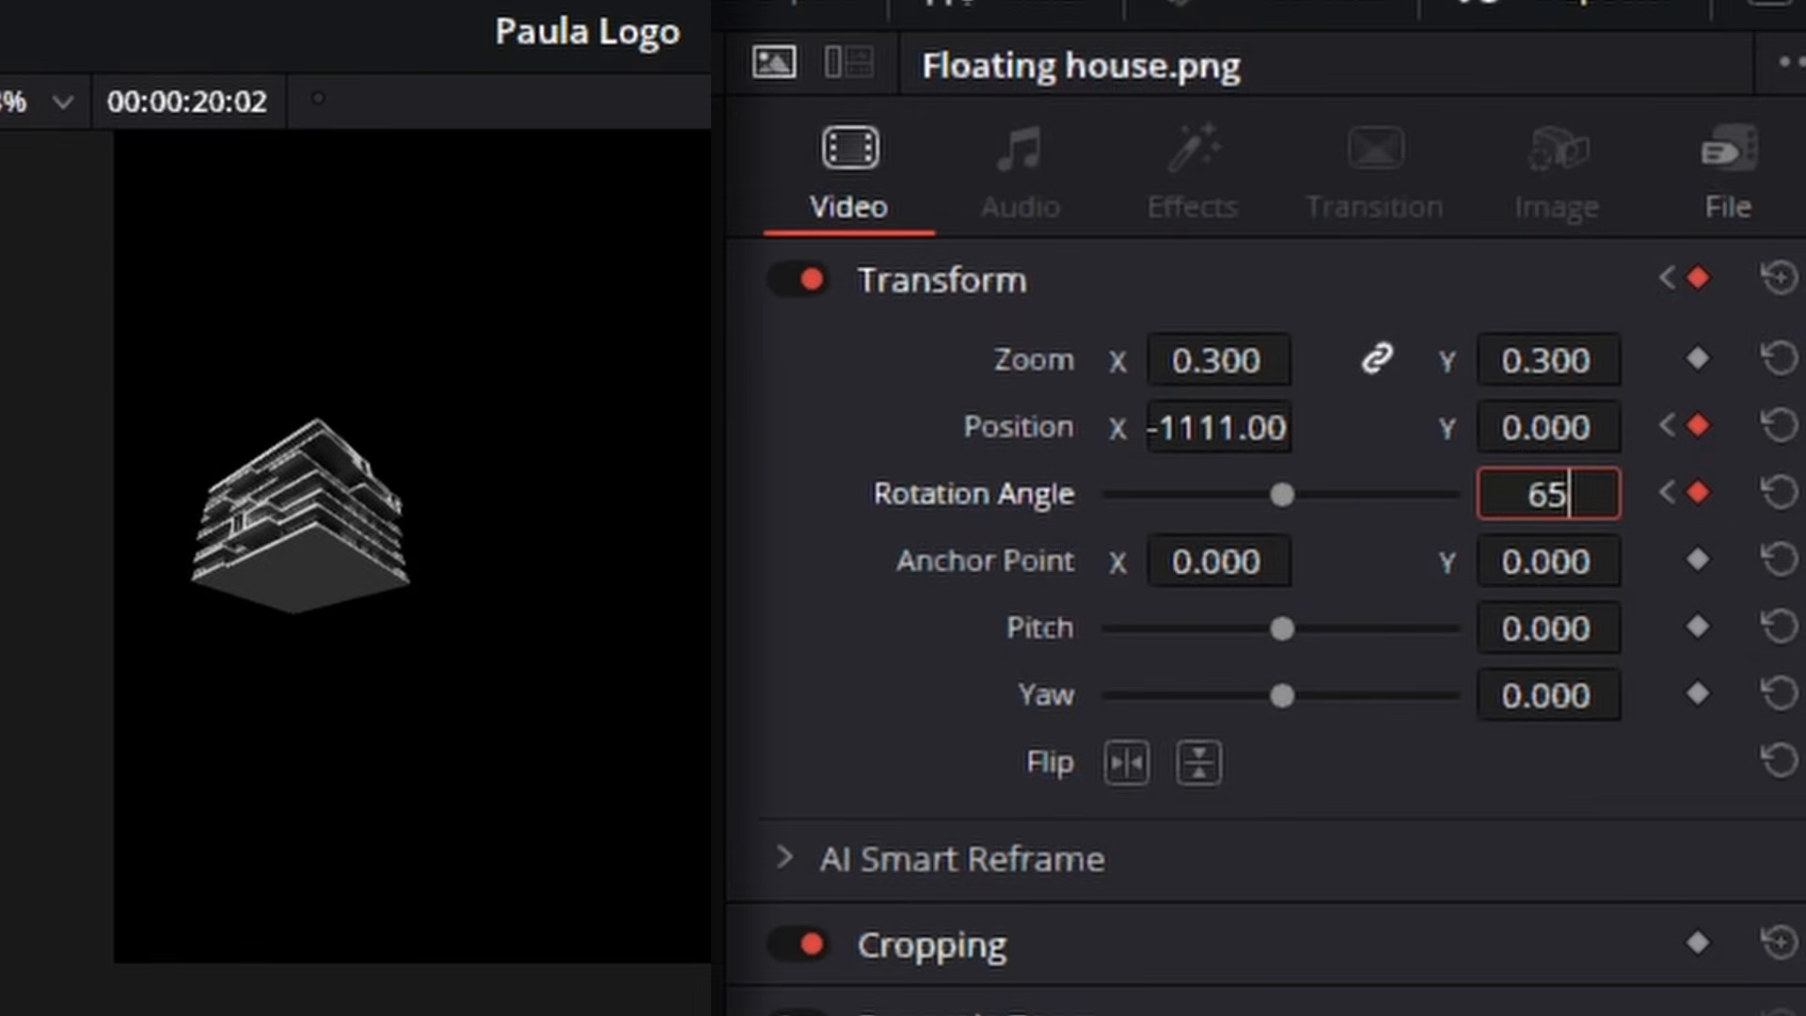
key(Return)
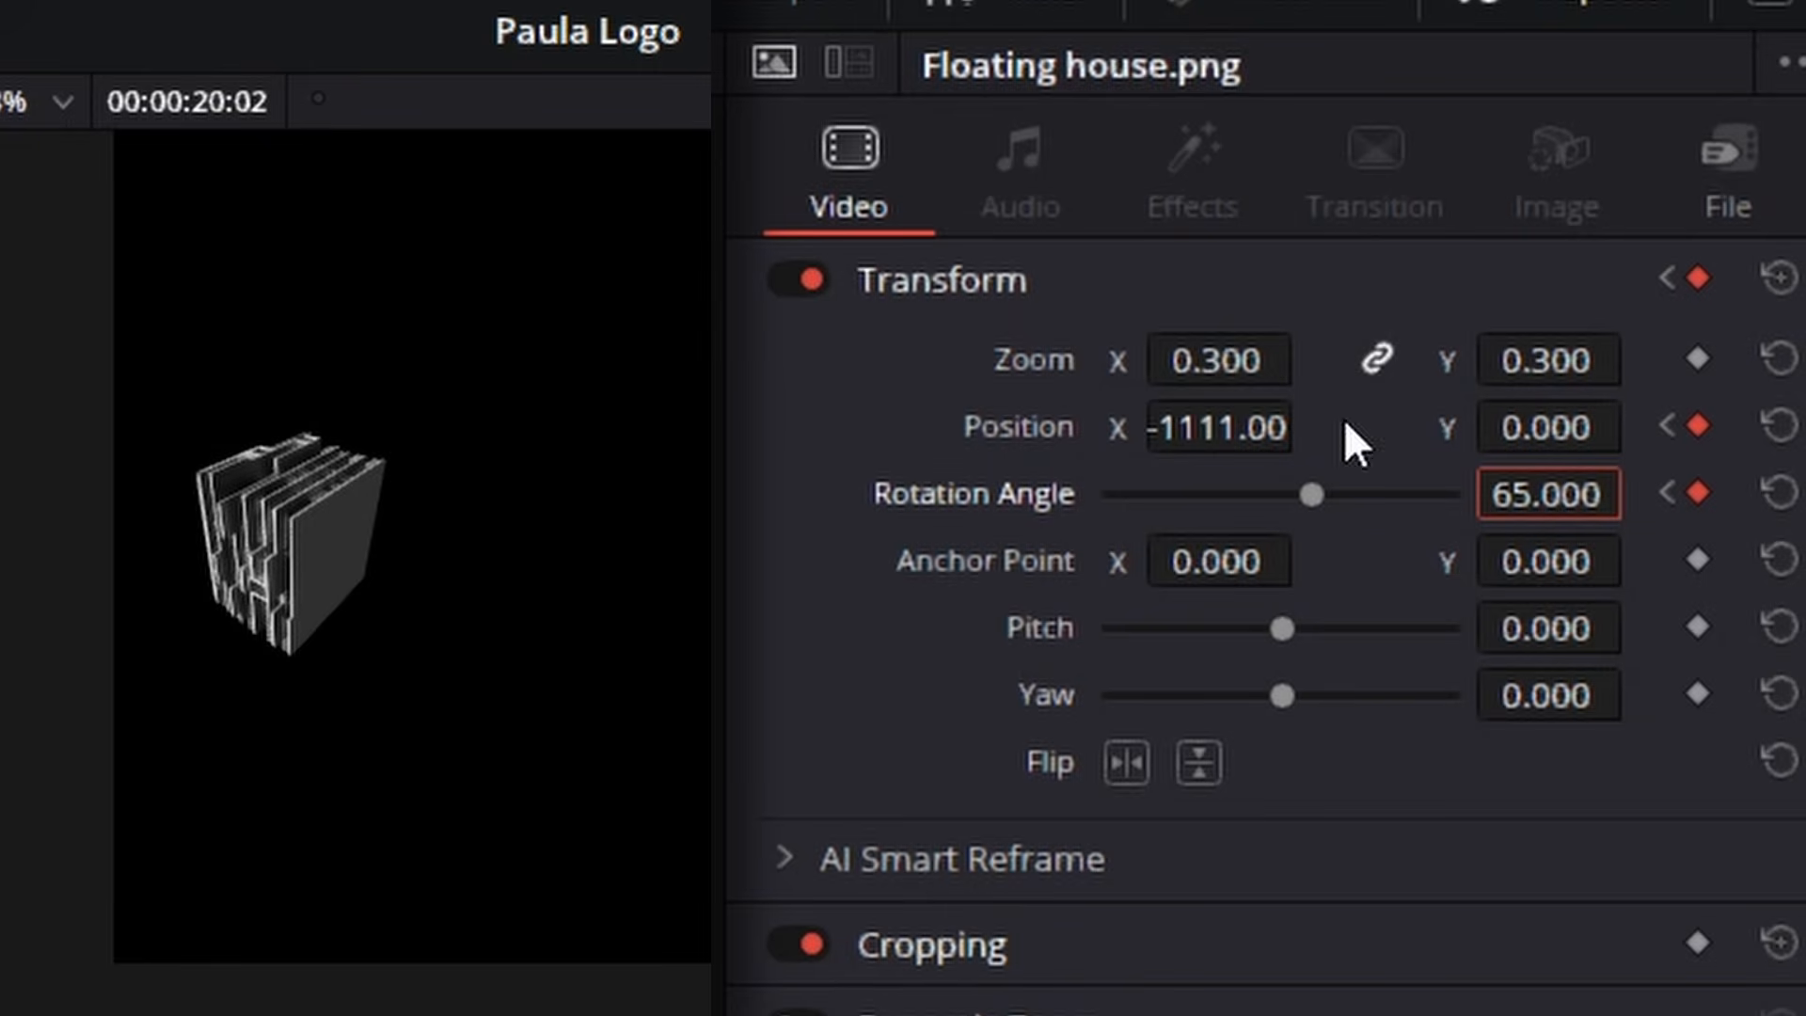
- Raise the house out of frame at the end keyframe with Position Y 1074, and adjust its Rotation Angle to 79.8
drag(1580, 407, 1615, 407)
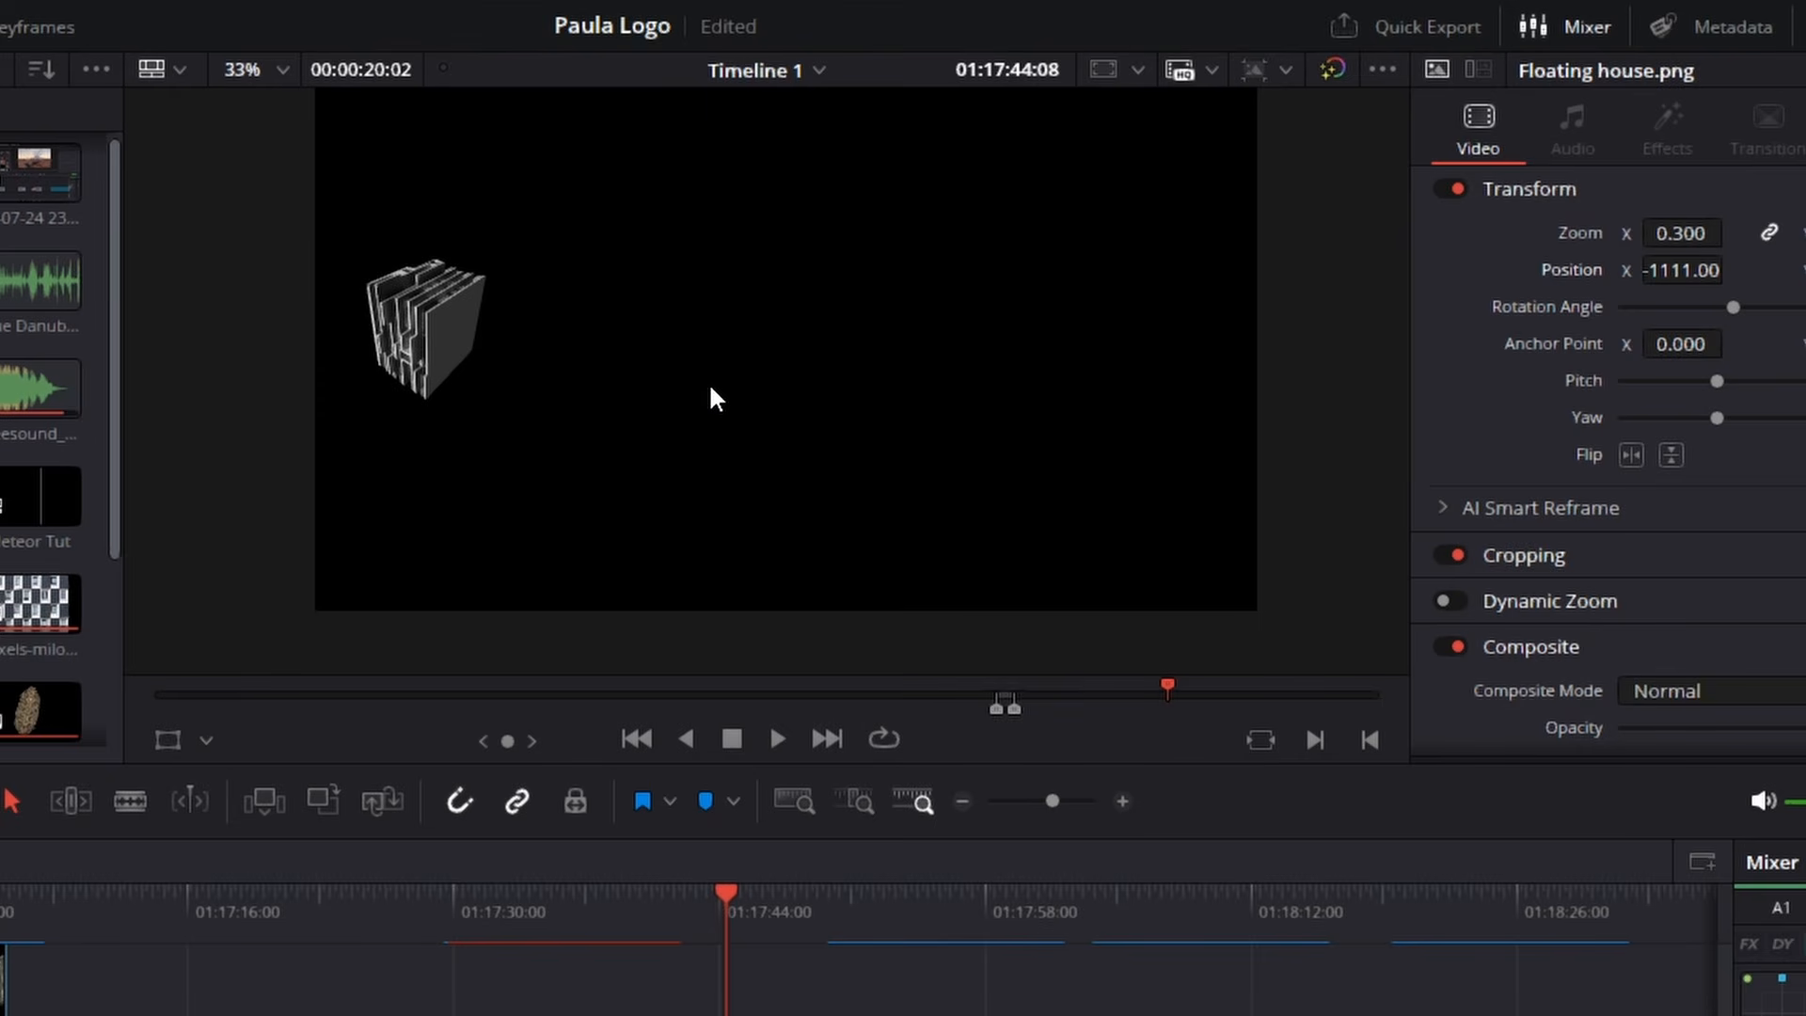
drag(710, 385, 758, 539)
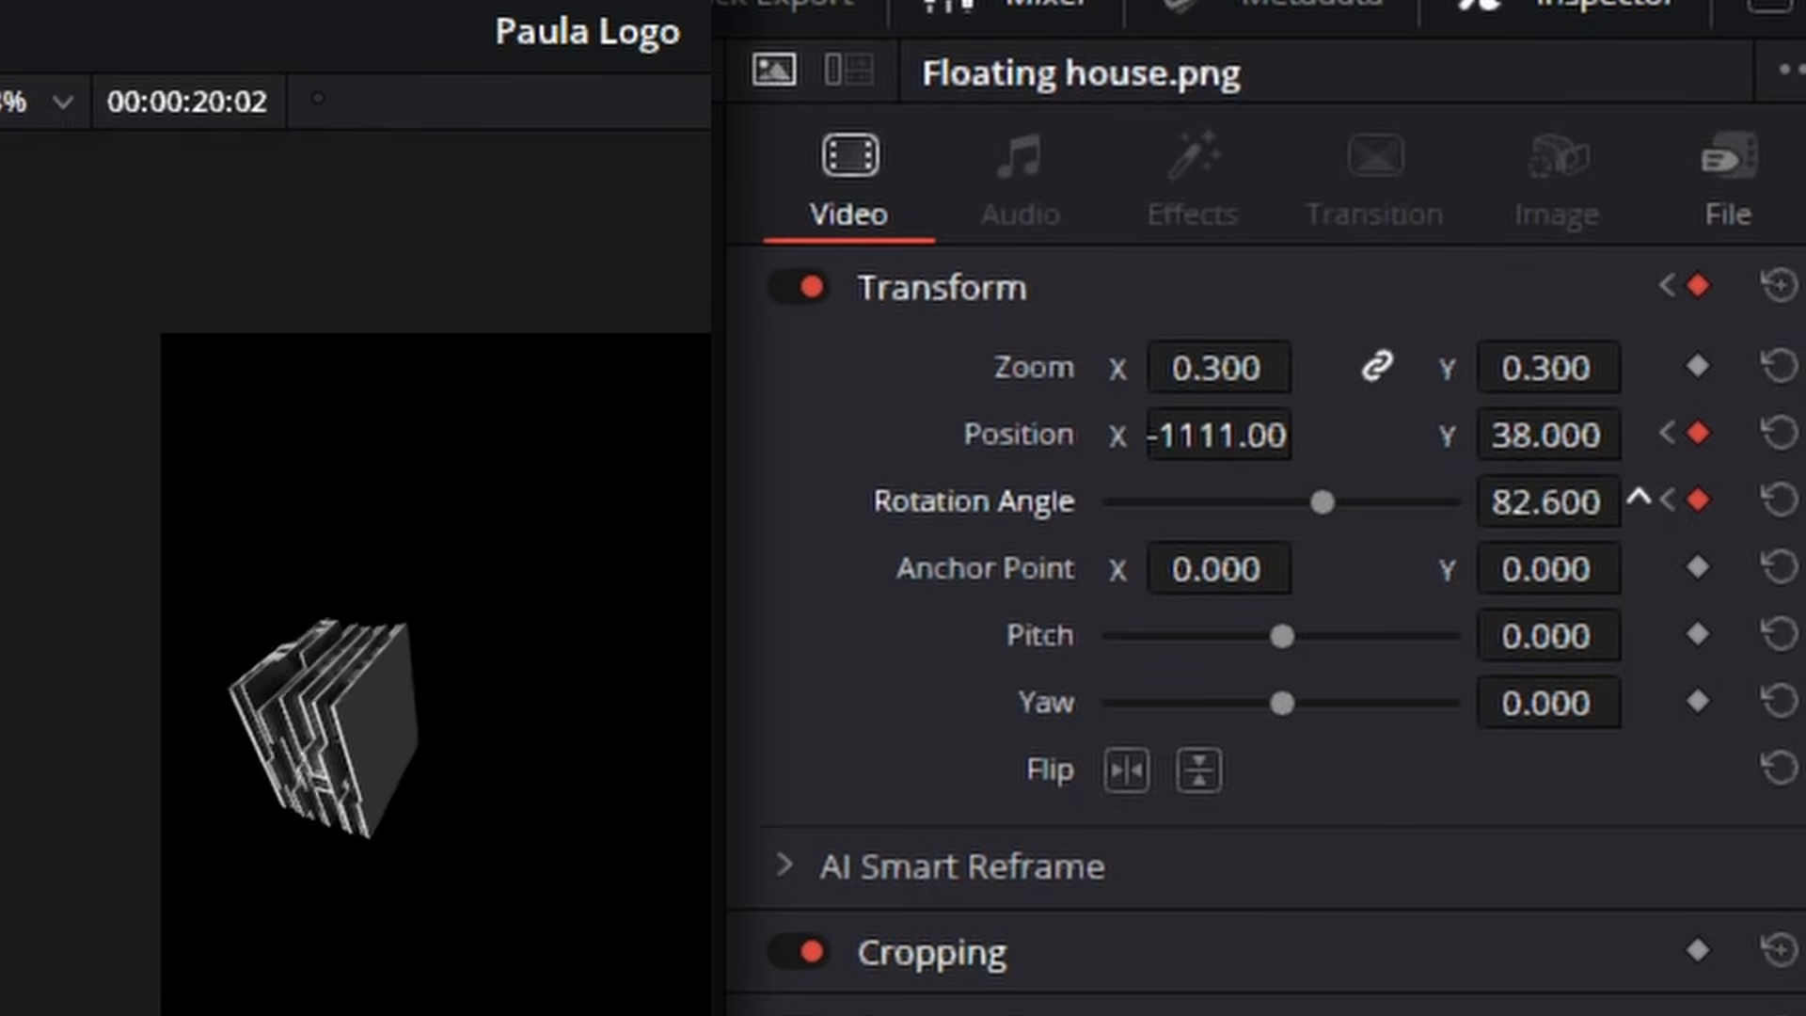
drag(1547, 502, 1521, 501)
drag(1578, 416, 1638, 431)
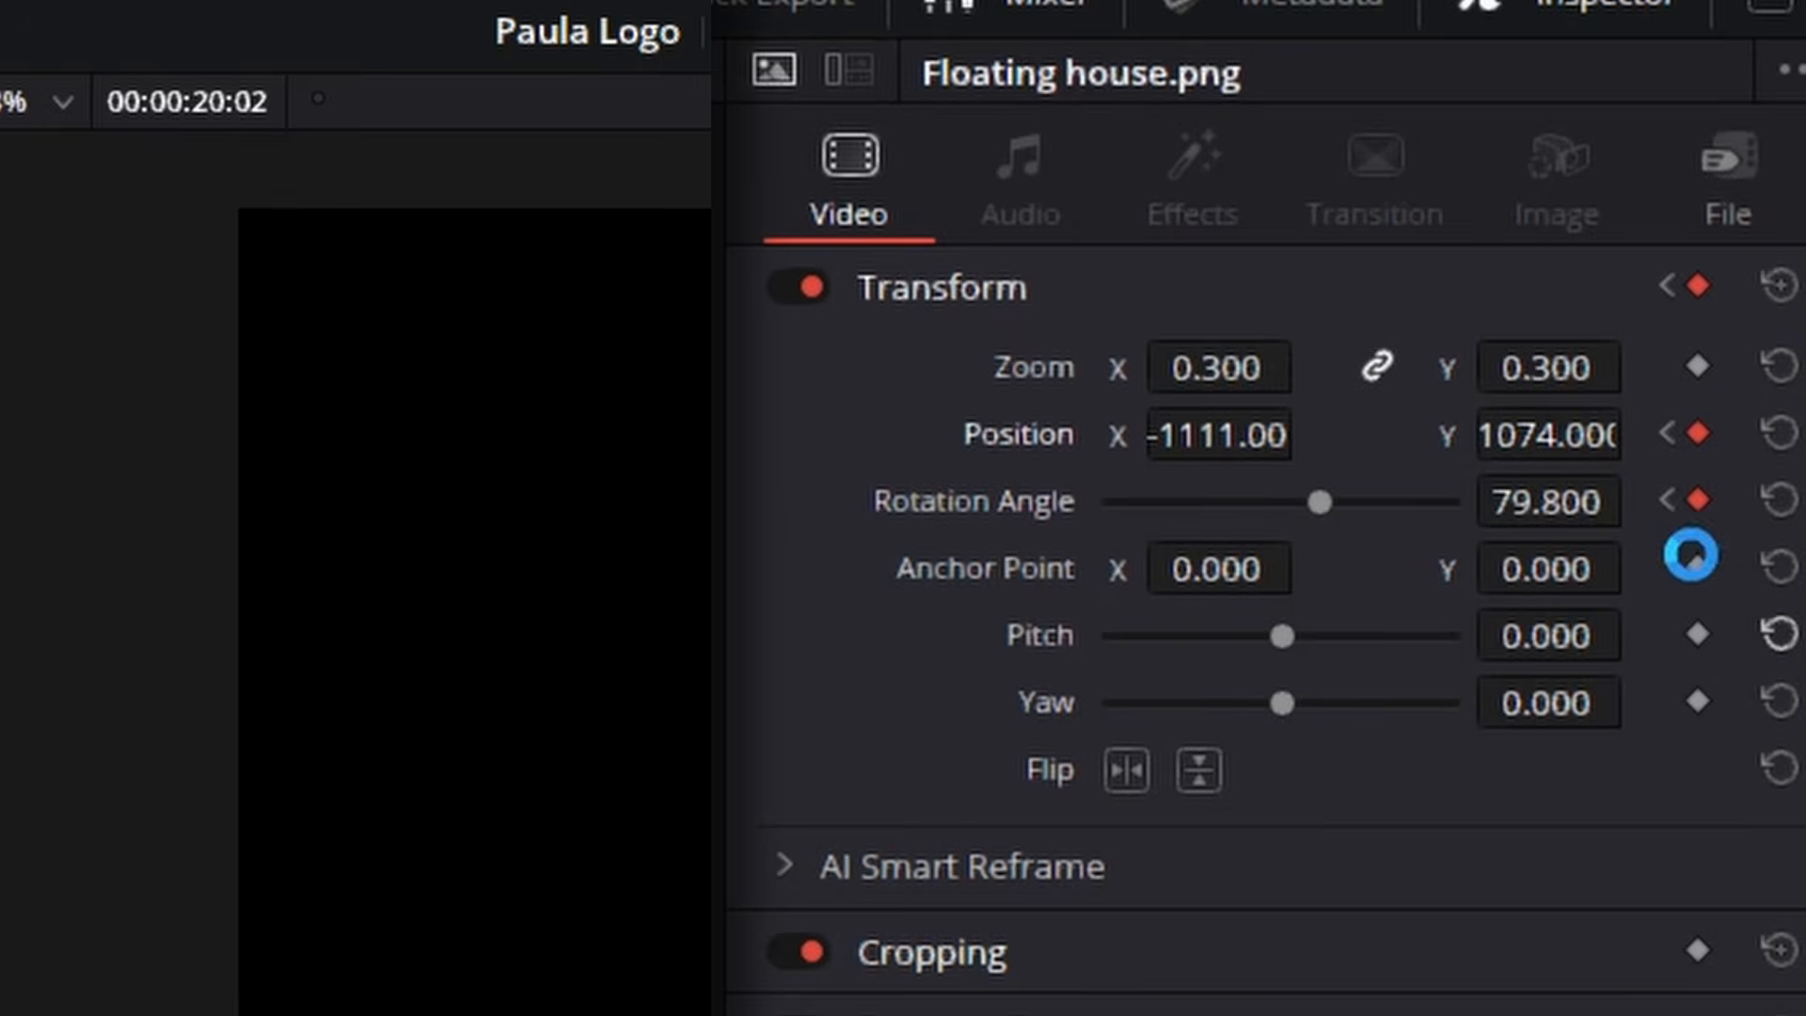
- Lower the house's Position Y at the first keyframe, and trim both ends of its clip to the composition's length
click(1661, 432)
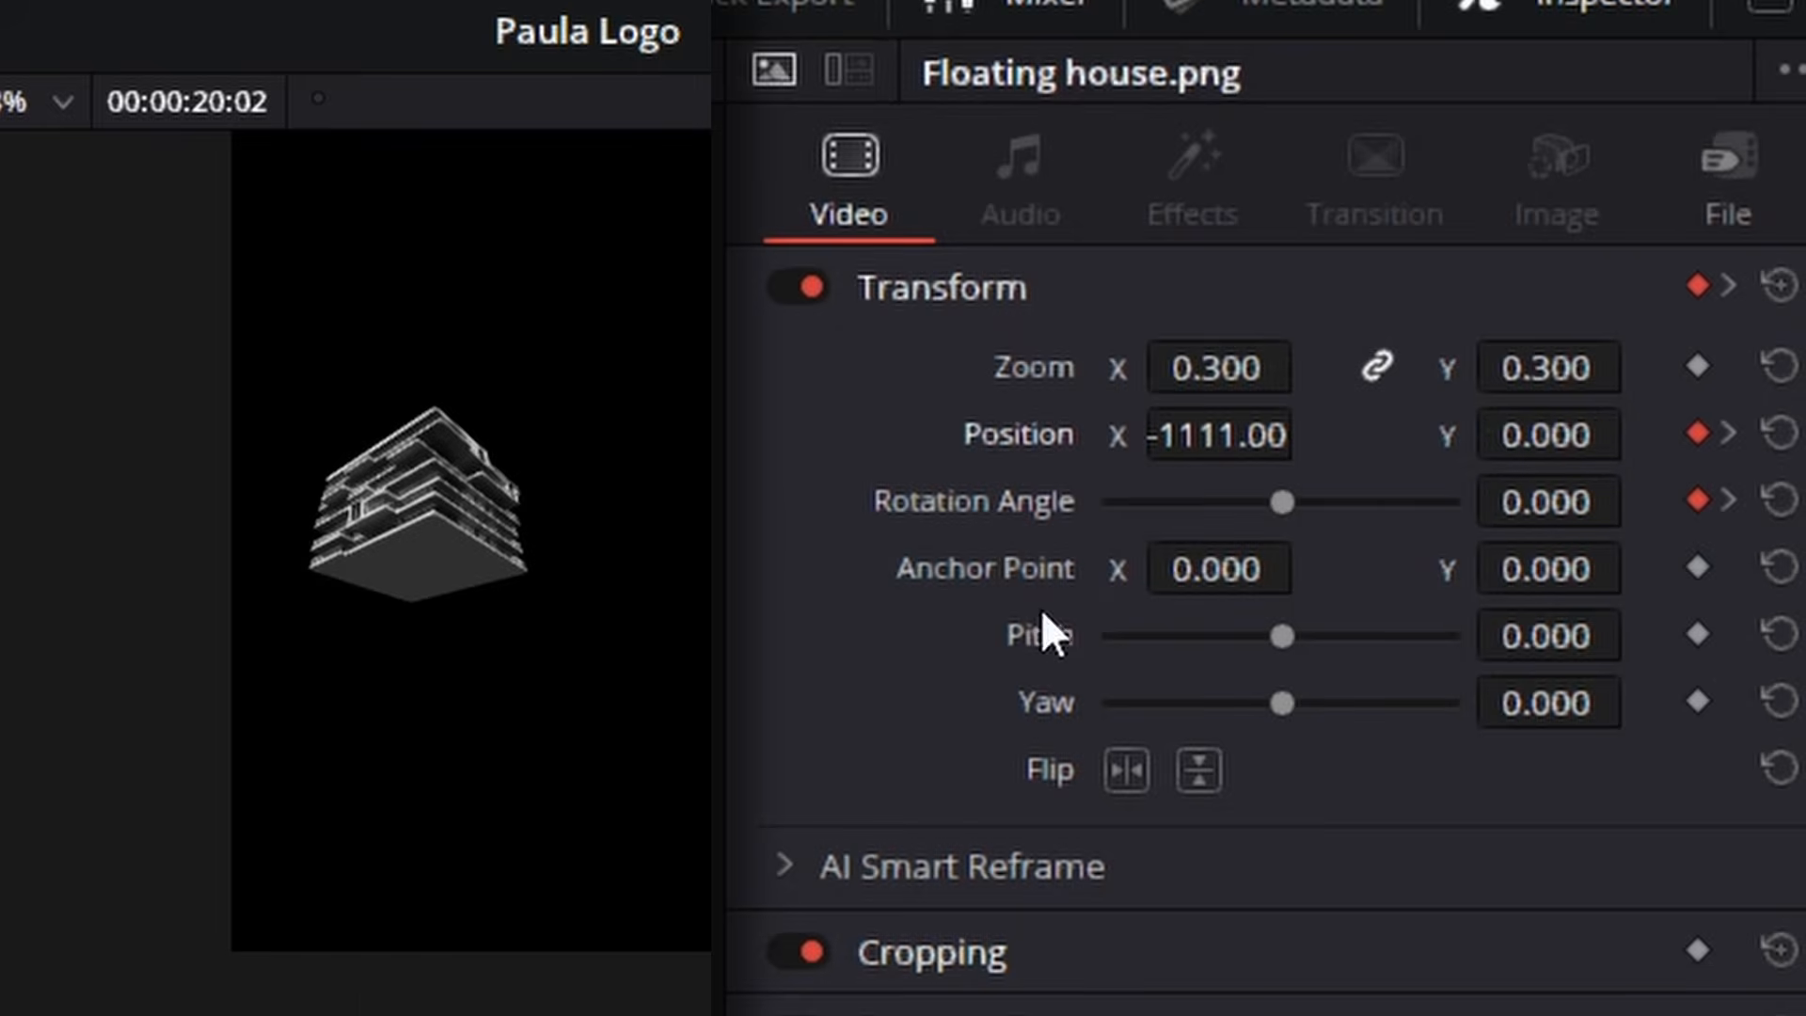
drag(1540, 413, 1396, 415)
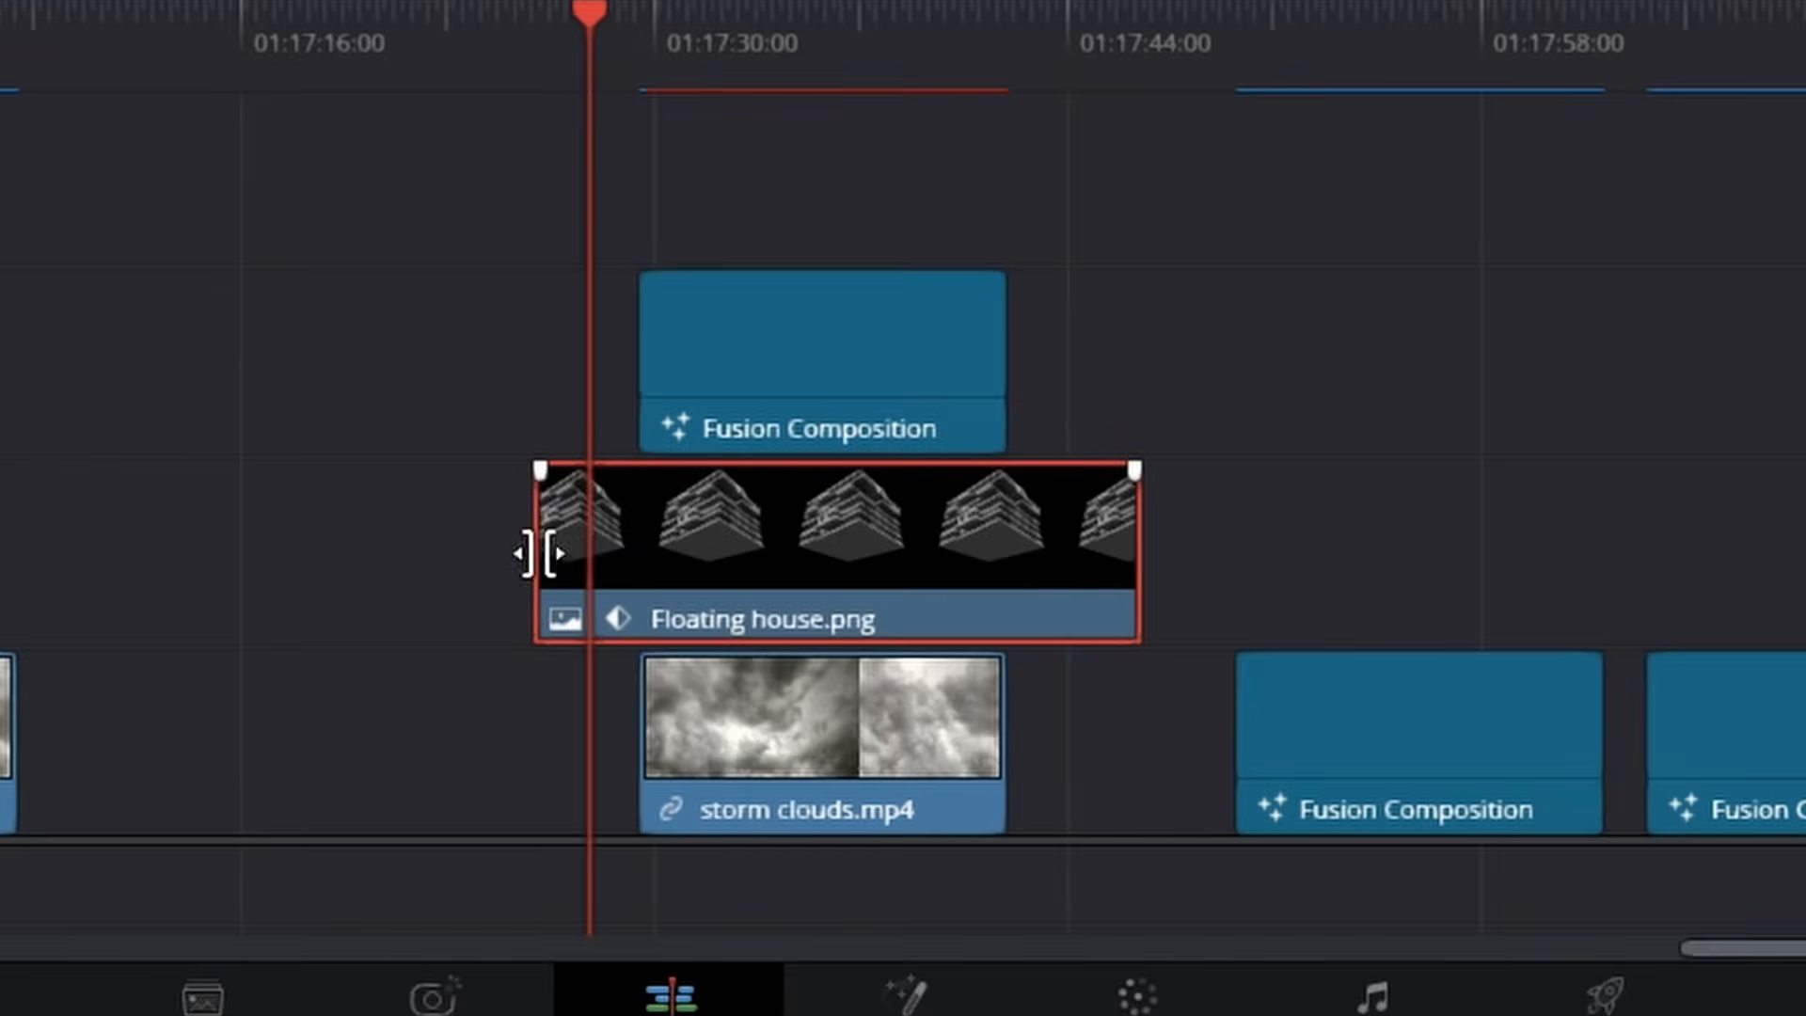
drag(536, 553, 640, 553)
drag(1138, 544, 1003, 552)
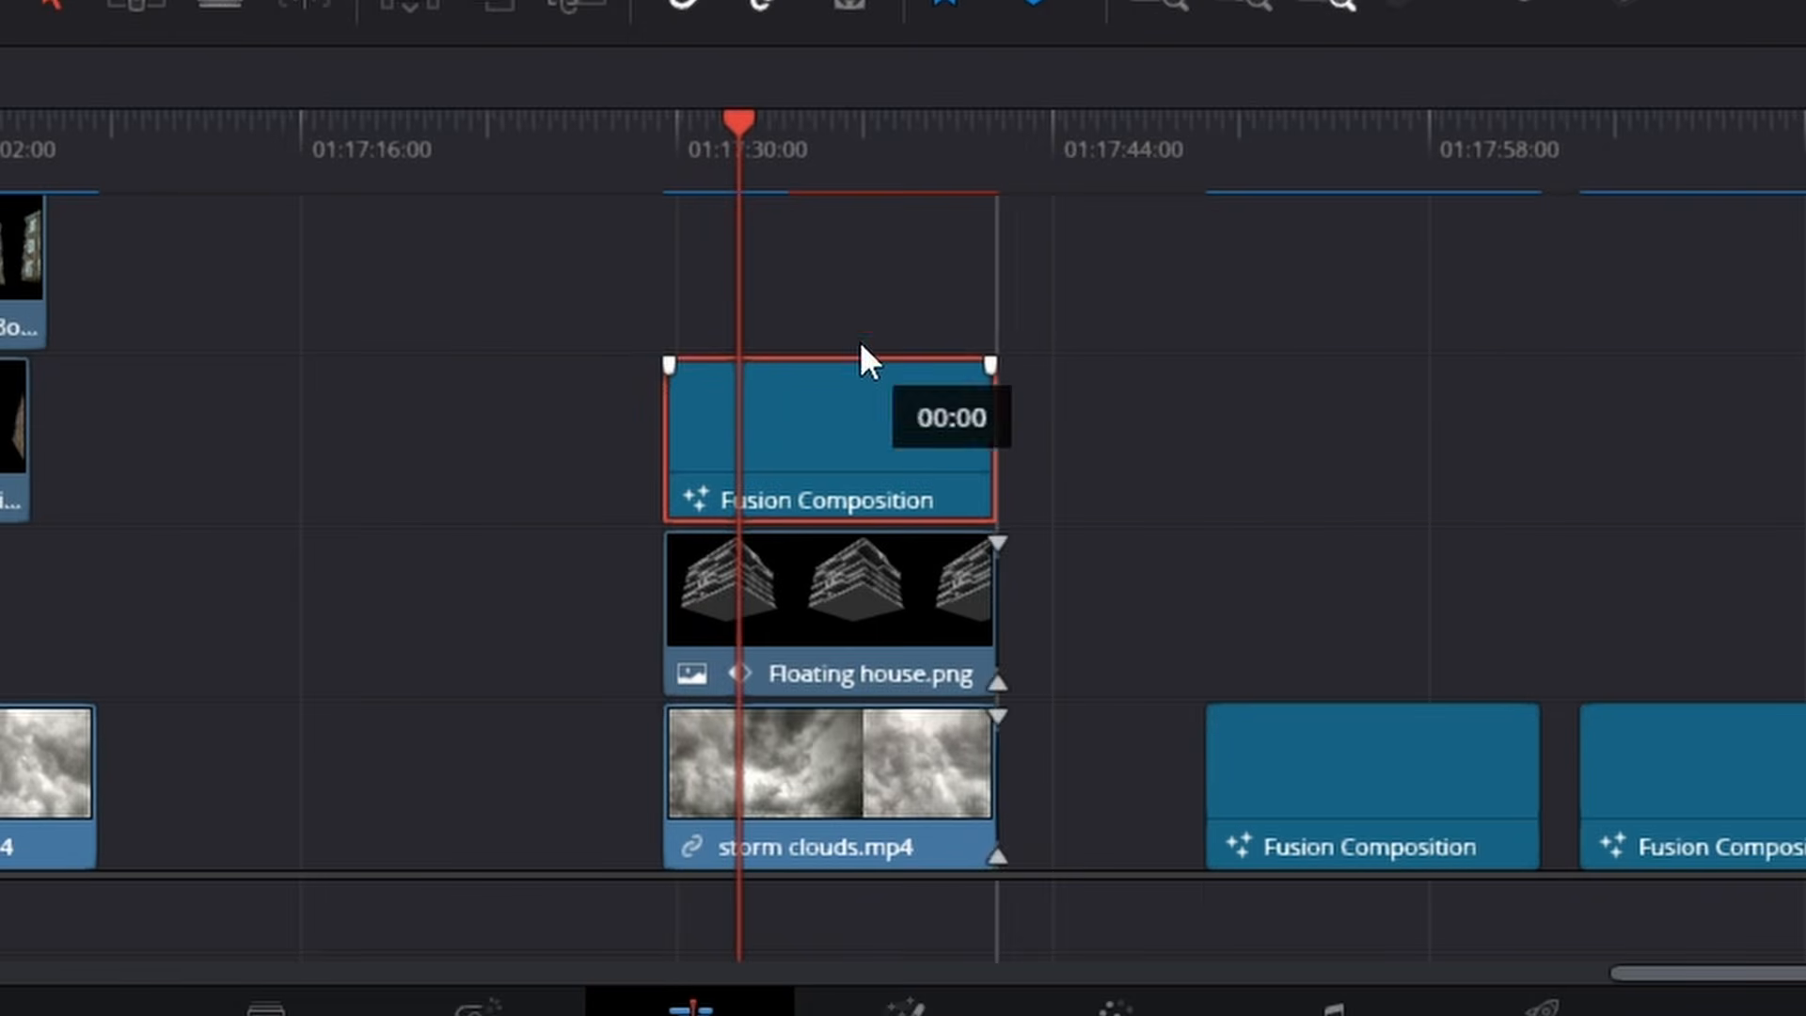
- Raise the Fusion Composition to Video 4, and place cube building crazy.png on Video 3, extended past both ends of the composition
drag(859, 340, 860, 322)
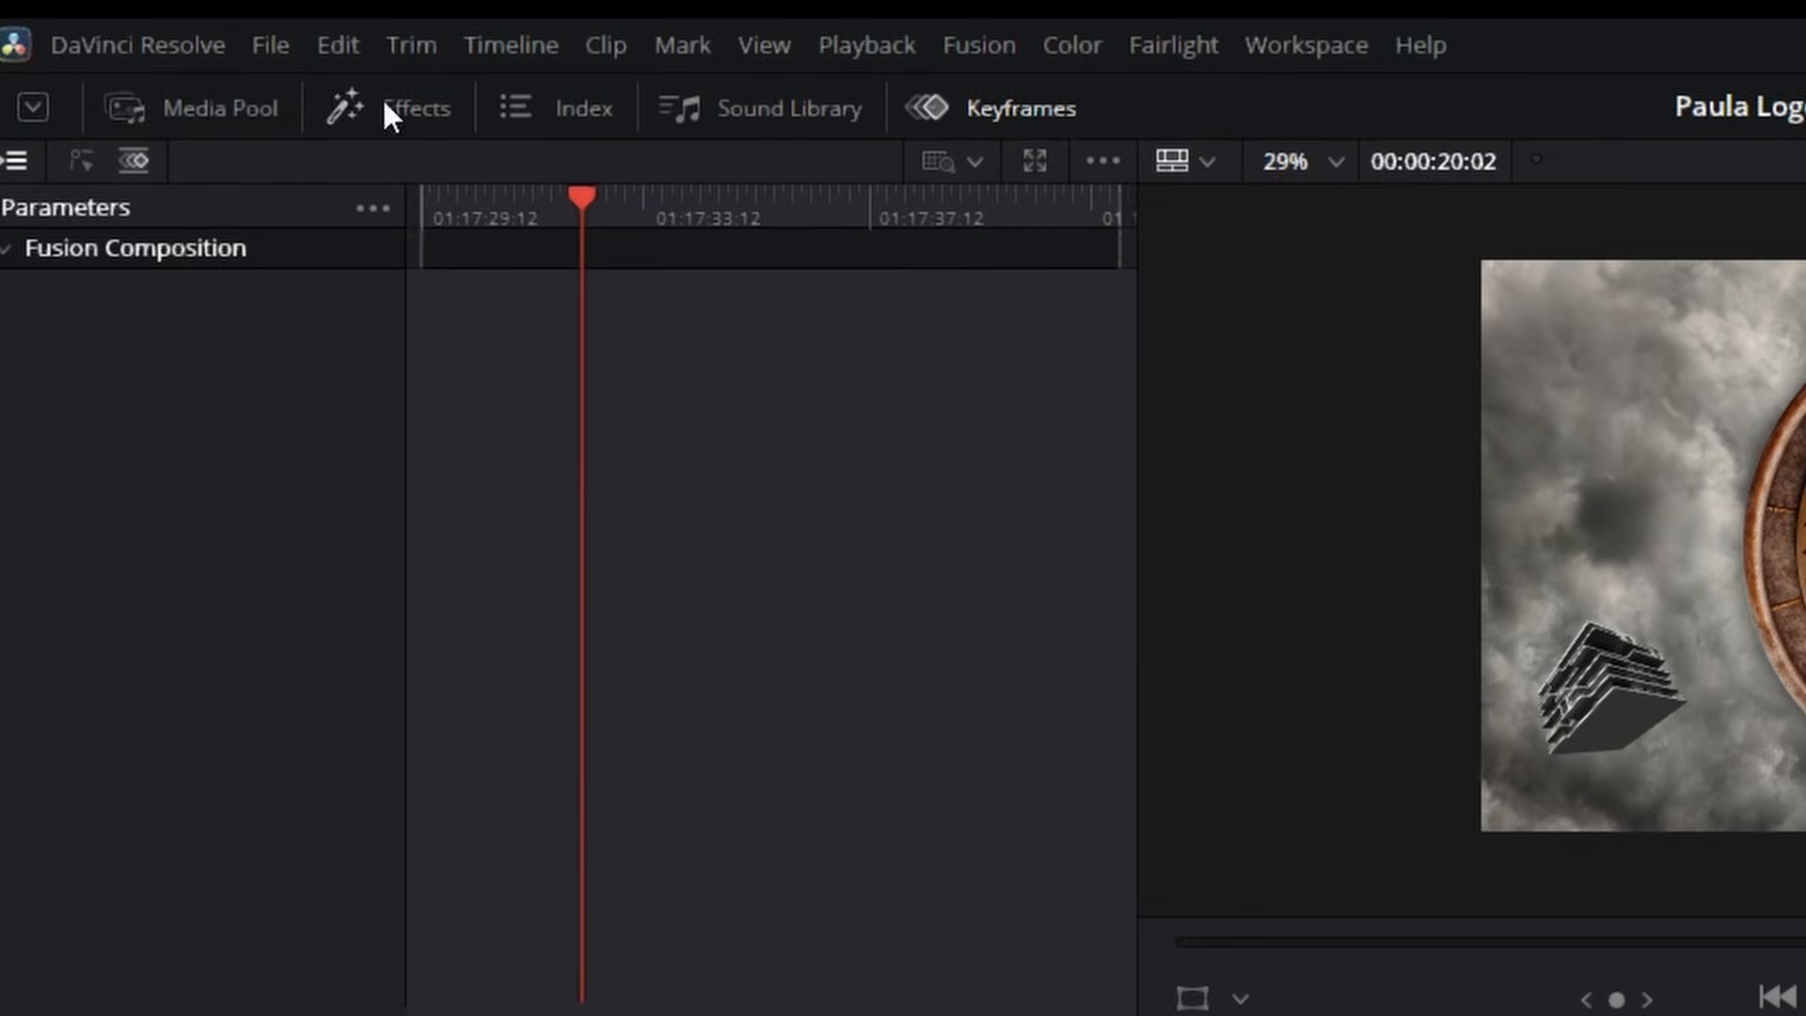
click(209, 113)
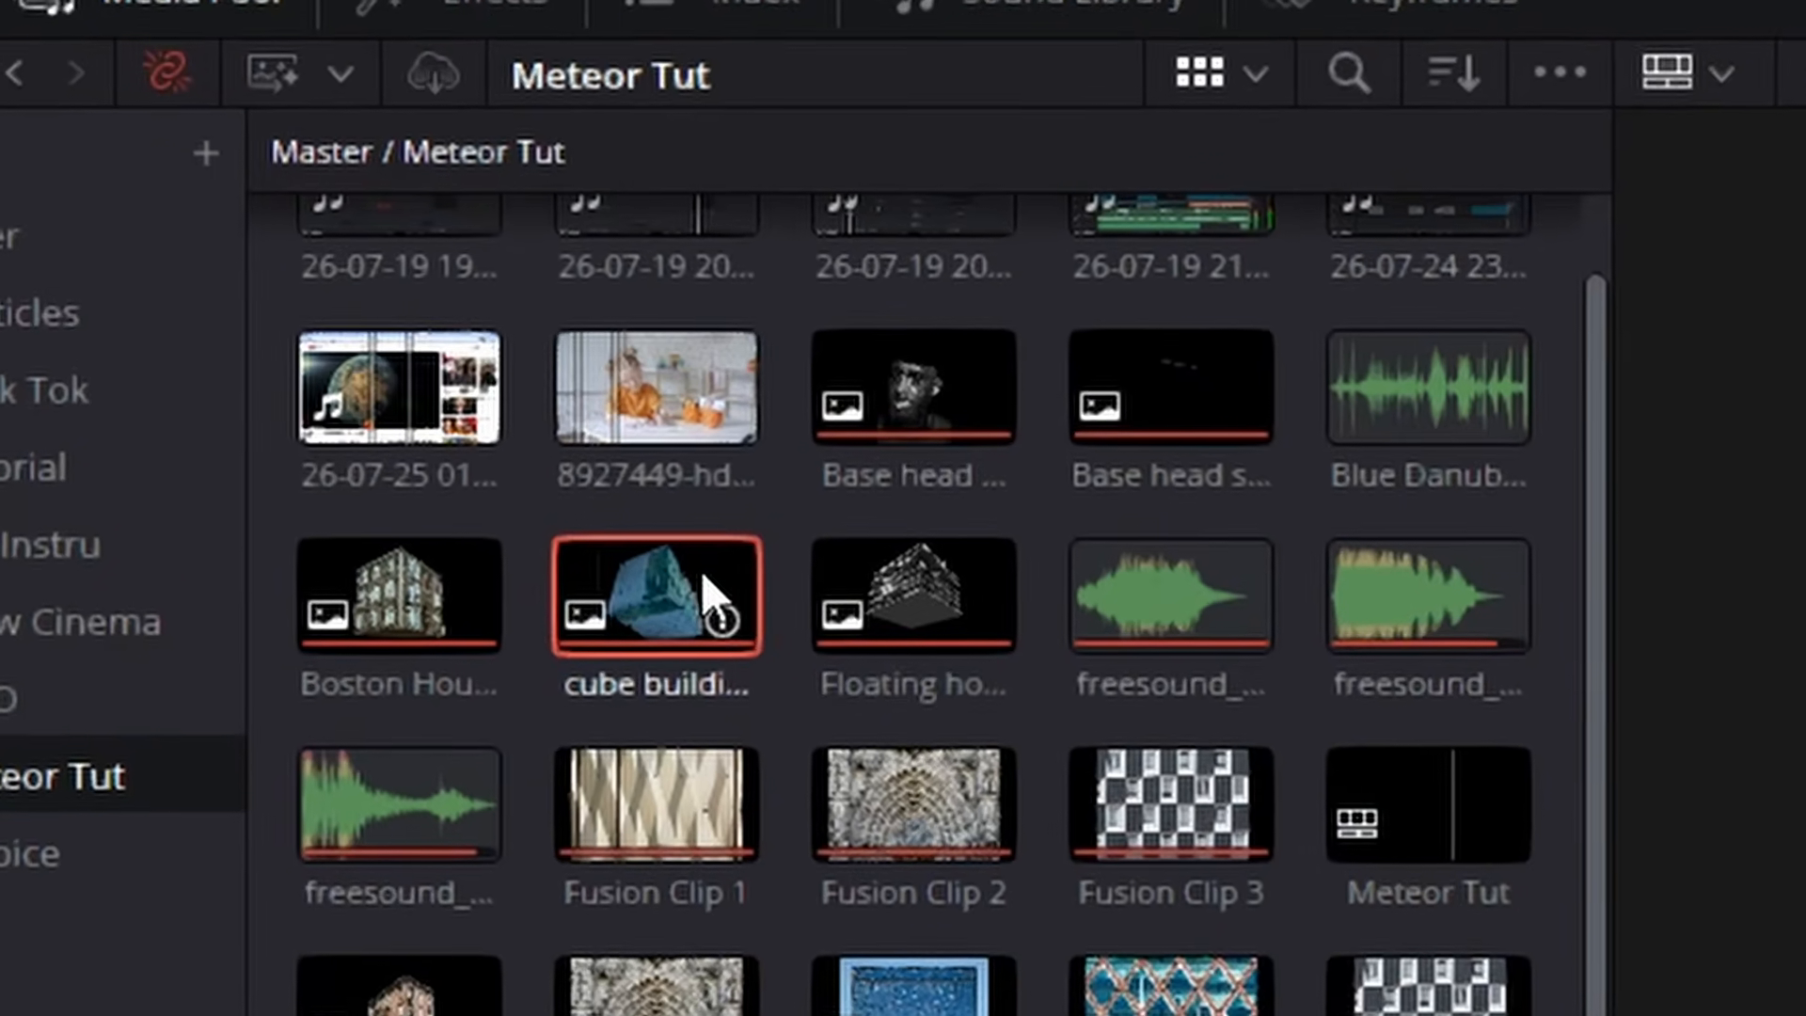
drag(701, 596, 709, 605)
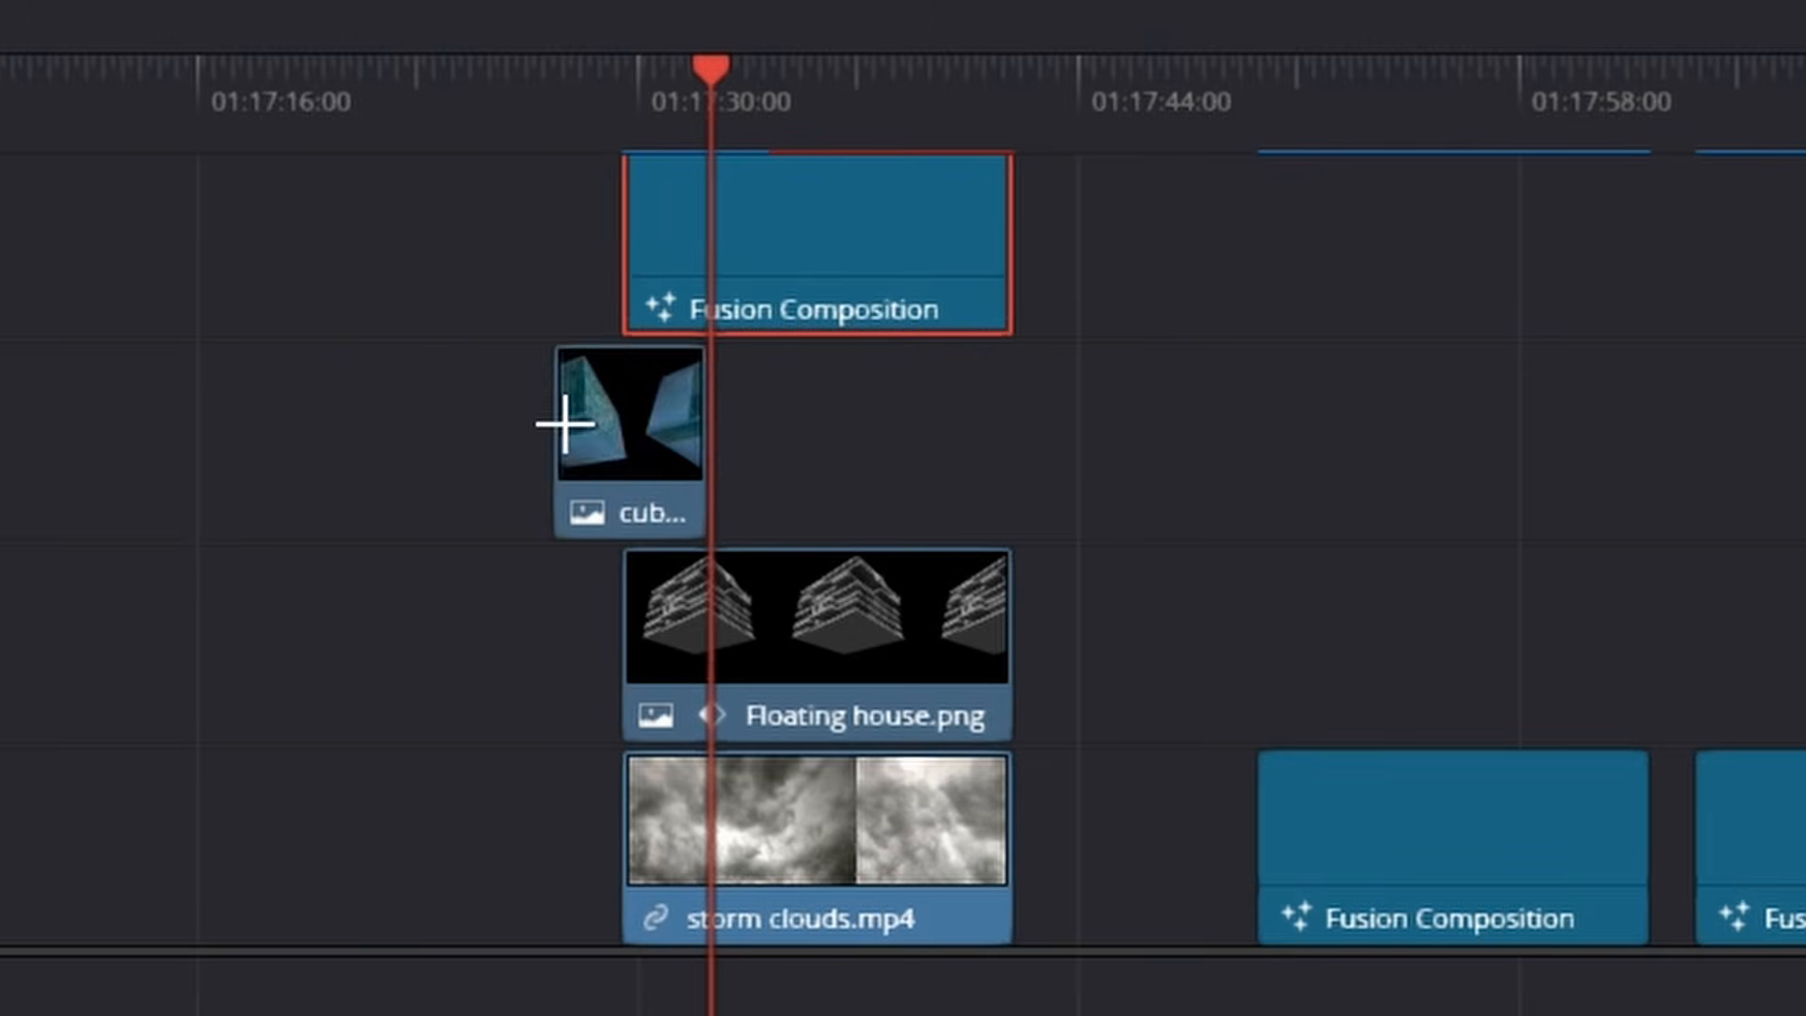
drag(564, 423, 633, 452)
drag(771, 434, 1149, 453)
drag(647, 407, 486, 411)
- Copy the Floating house clip and paste its keyframed transform attributes onto cube building crazy.png
click(828, 649)
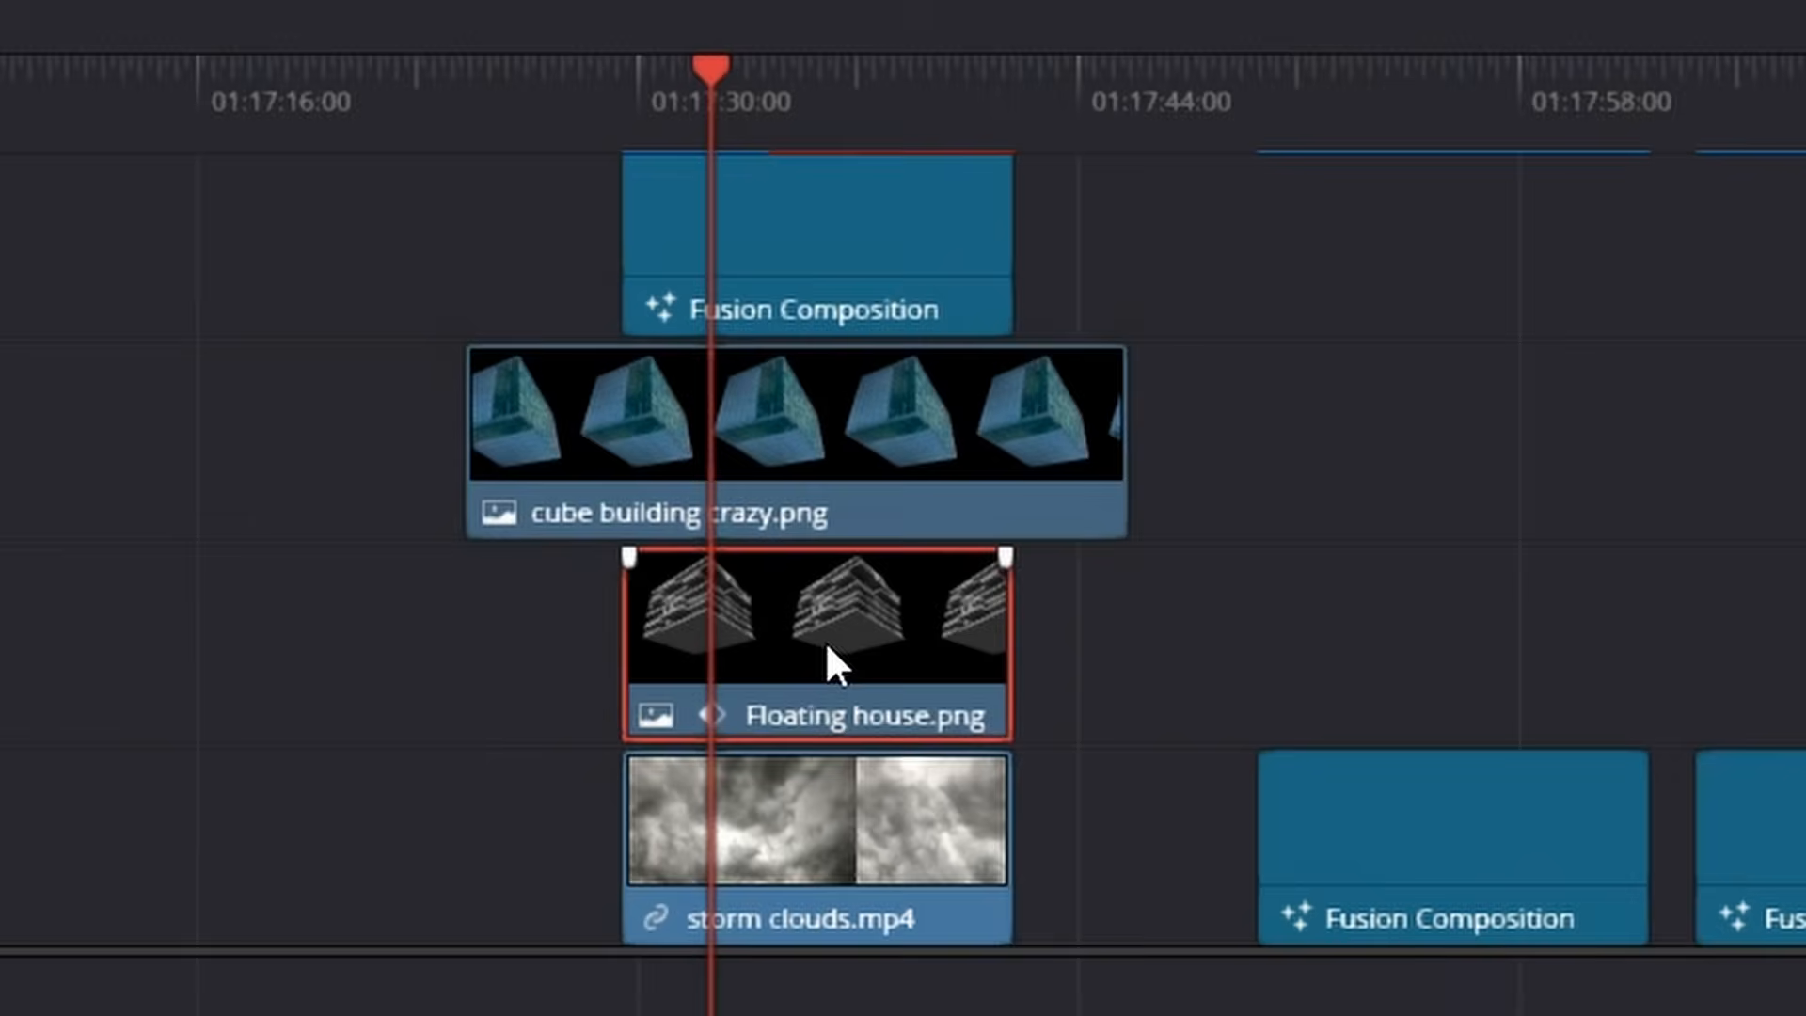
right_click(826, 640)
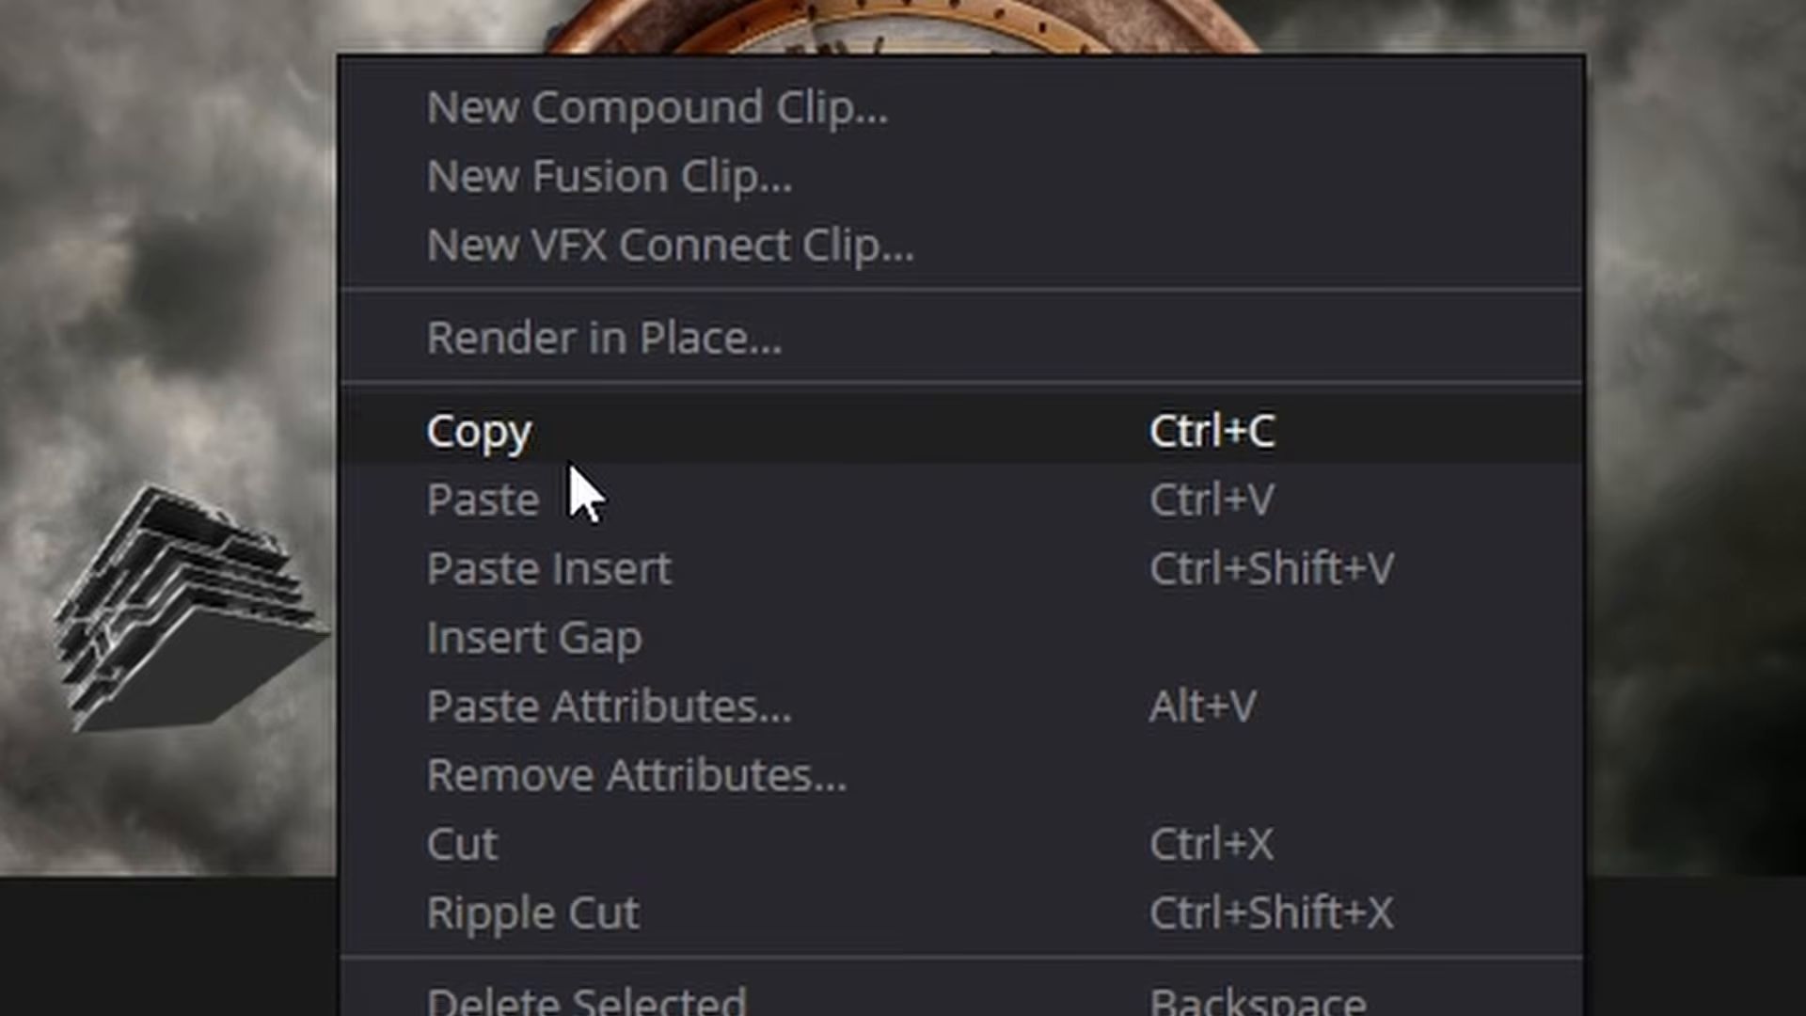
click(572, 466)
click(910, 456)
right_click(911, 456)
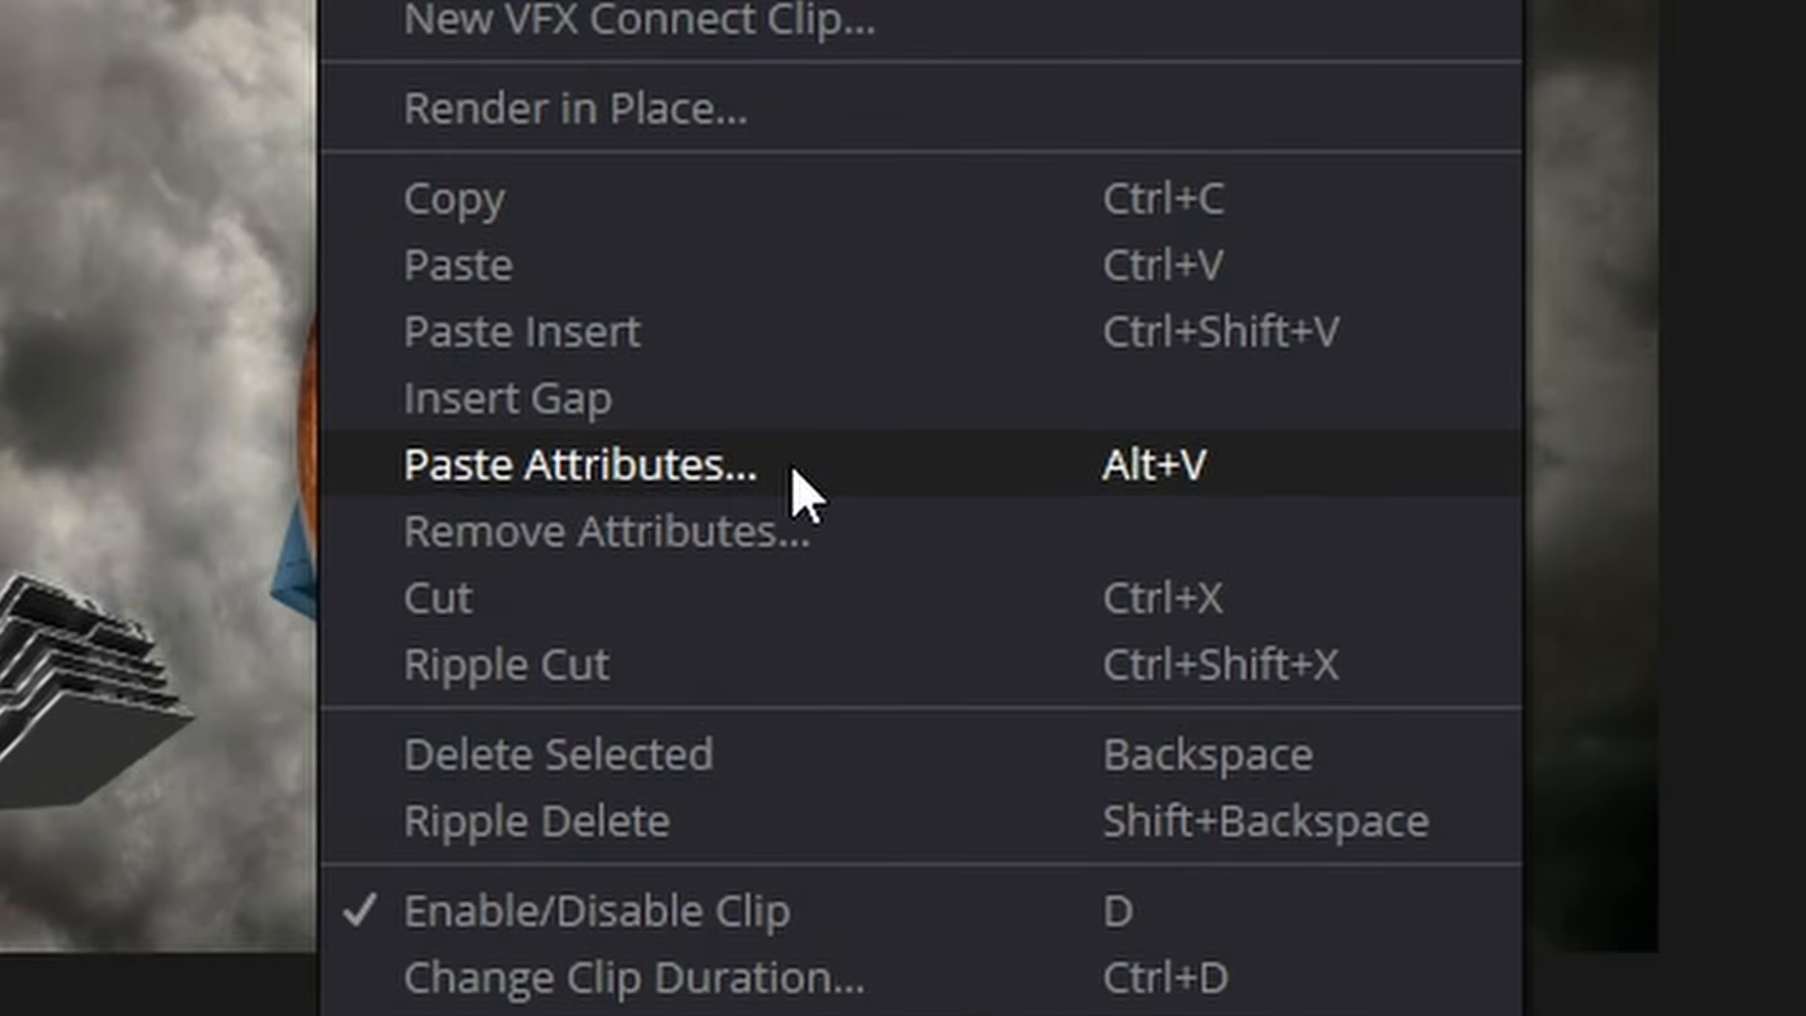
click(888, 263)
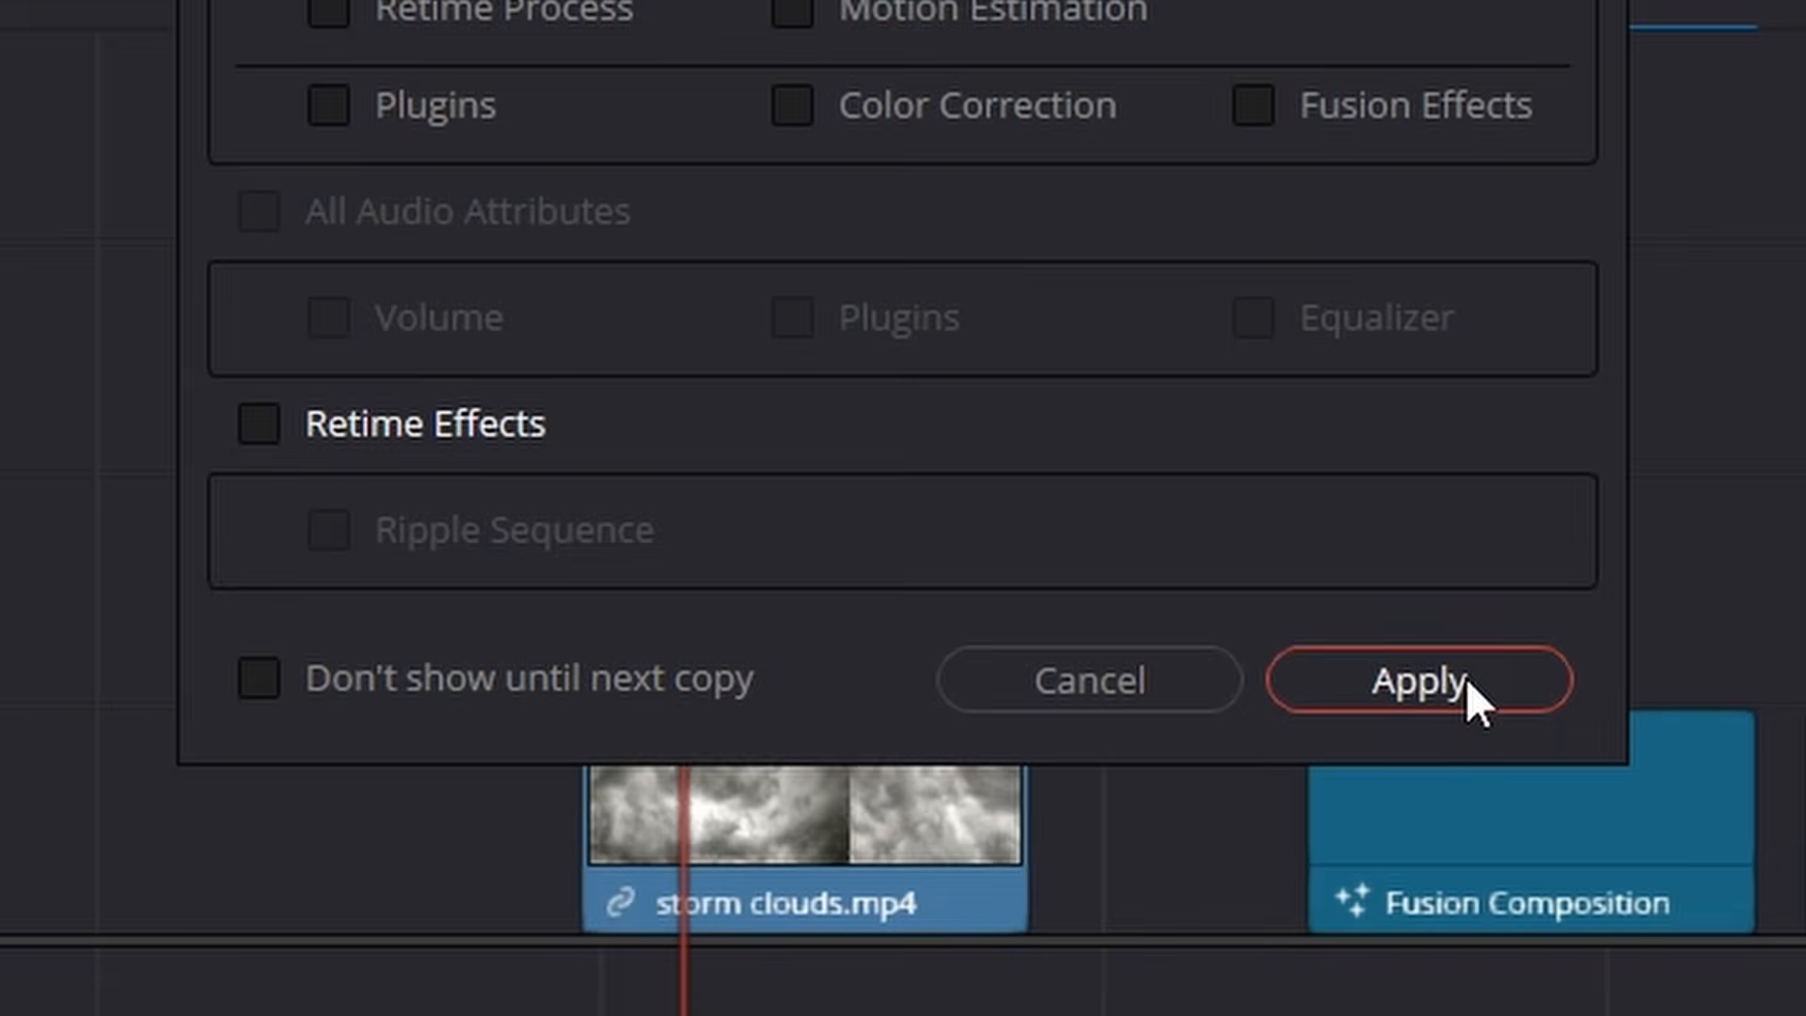
click(1467, 687)
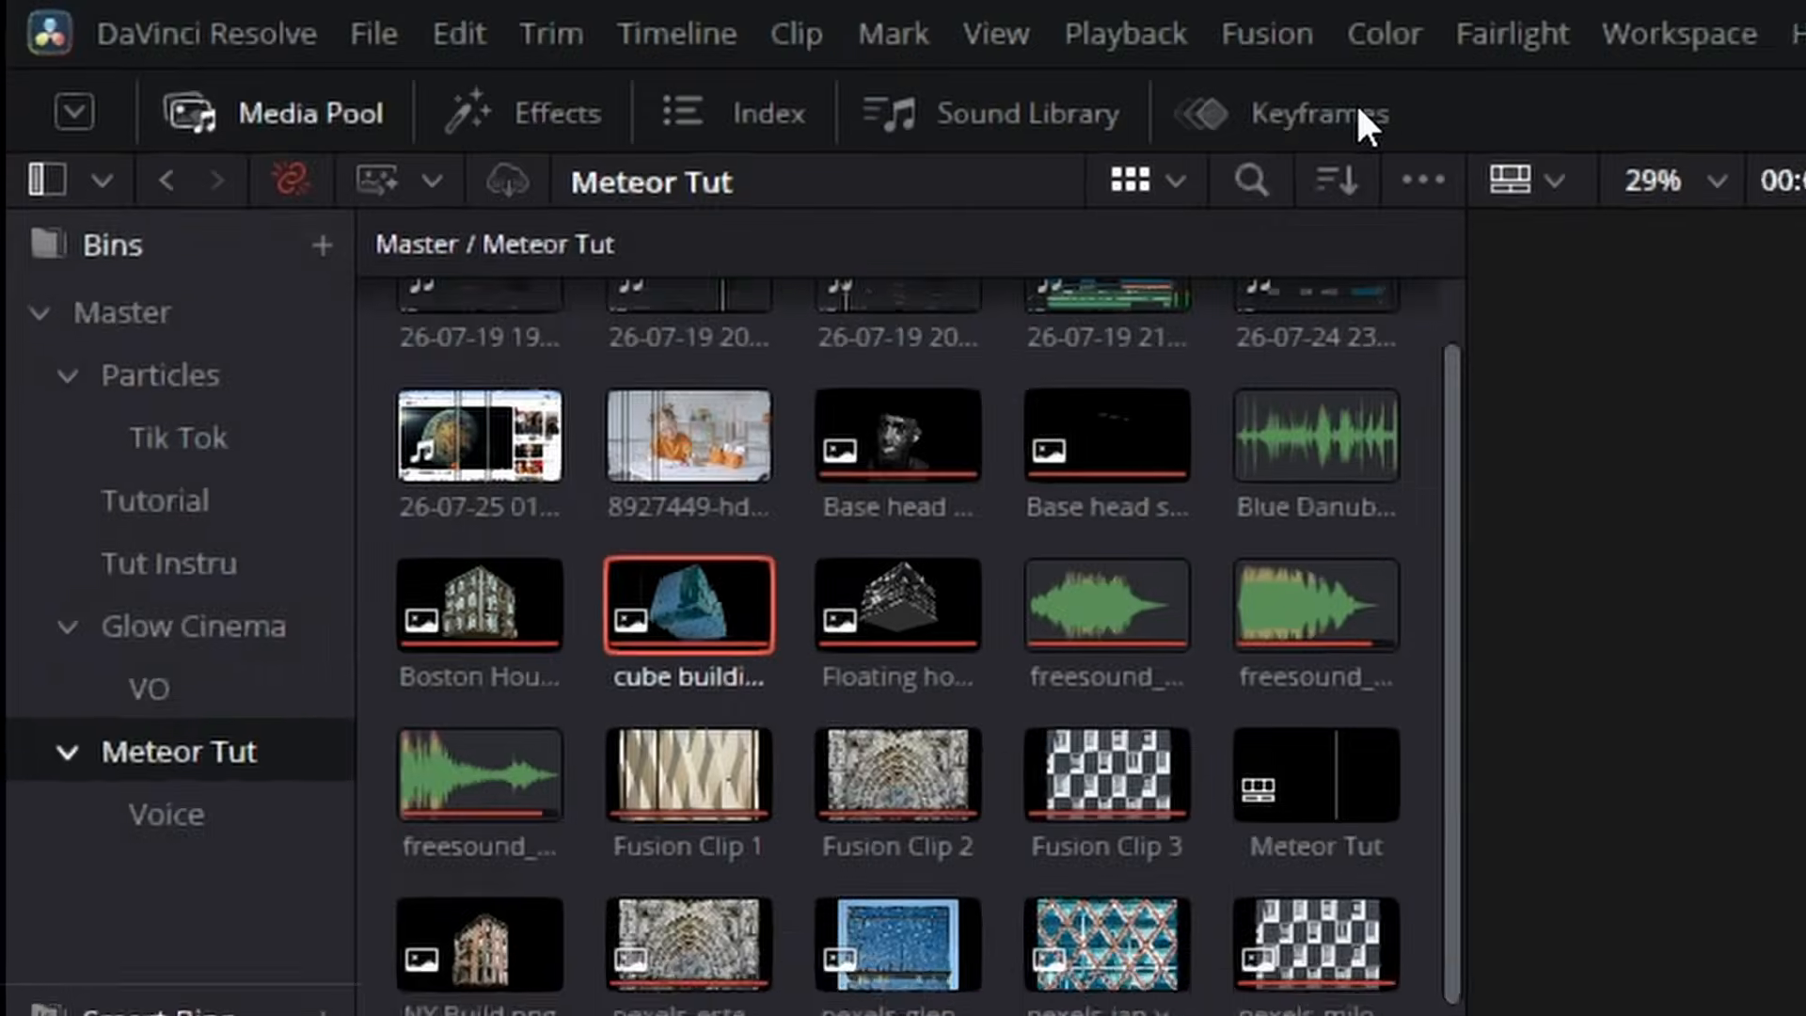
- Extend the cube building clip further at both its start and its end, with its keyframes shown
click(534, 45)
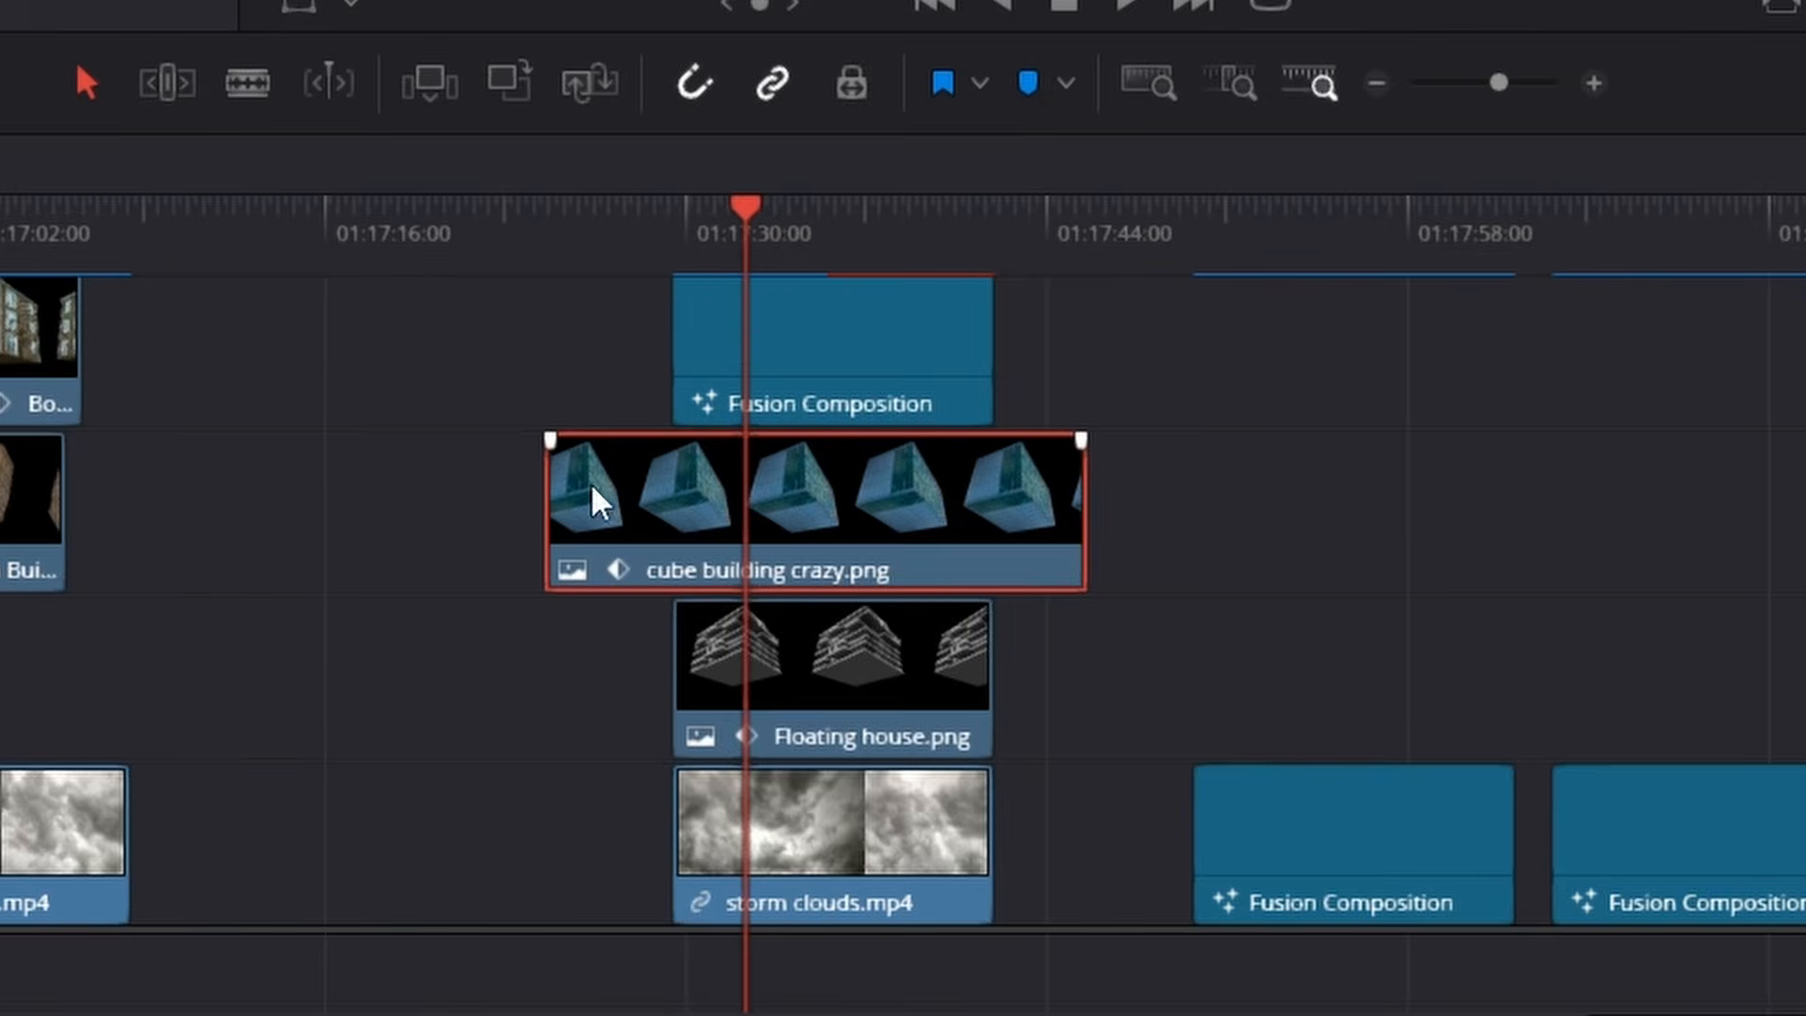
drag(575, 500, 490, 500)
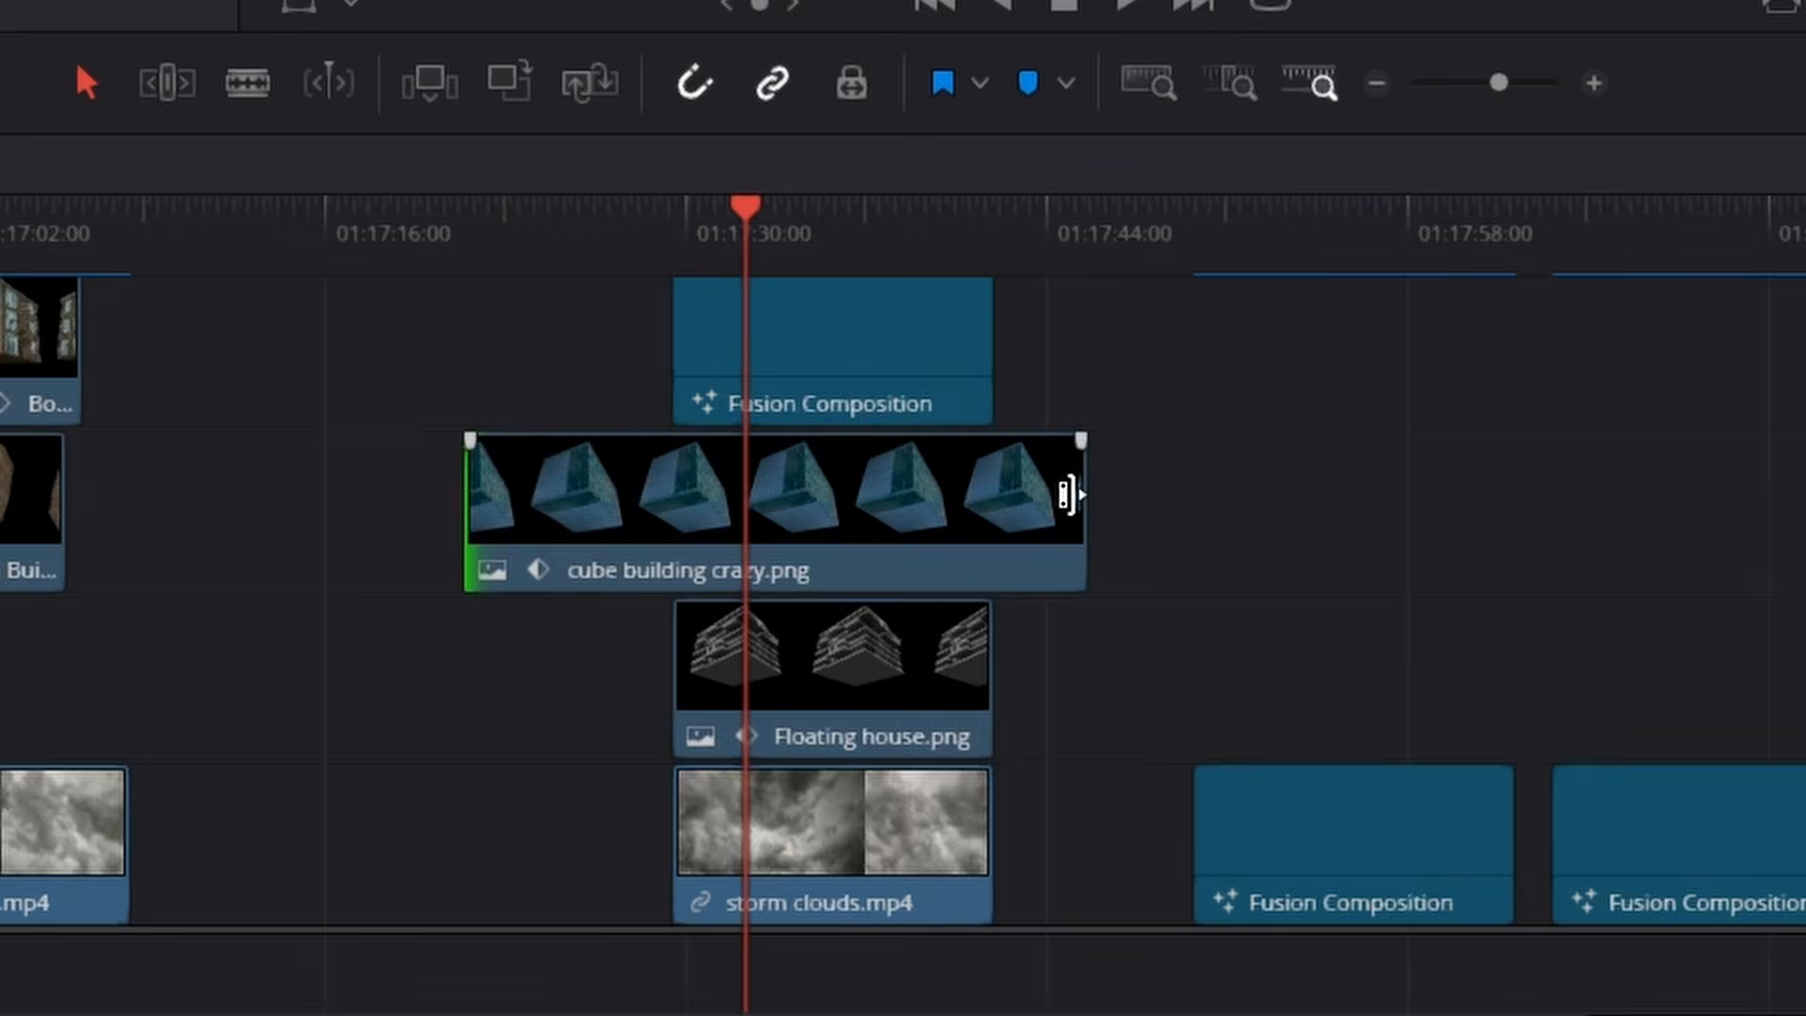
drag(1079, 495, 1228, 495)
click(1014, 474)
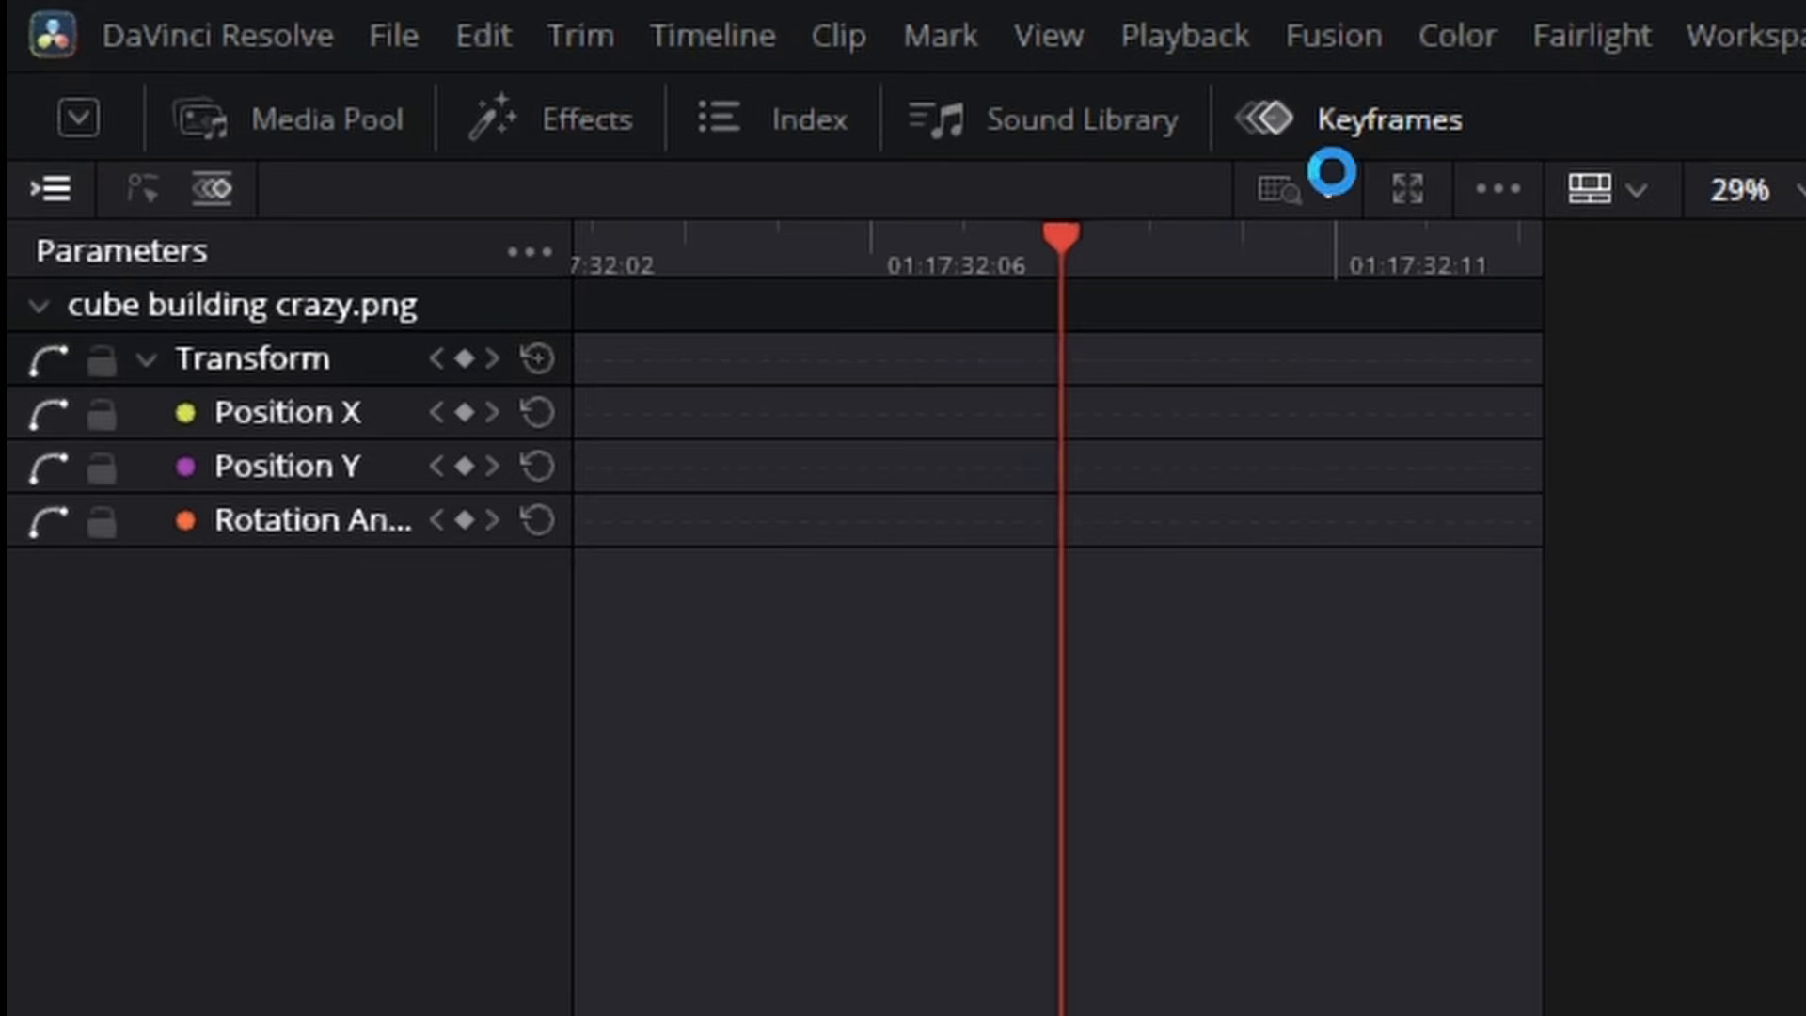
- Move the cube building's ending Position and Rotation Angle keyframes earlier to speed up its motion
click(1329, 186)
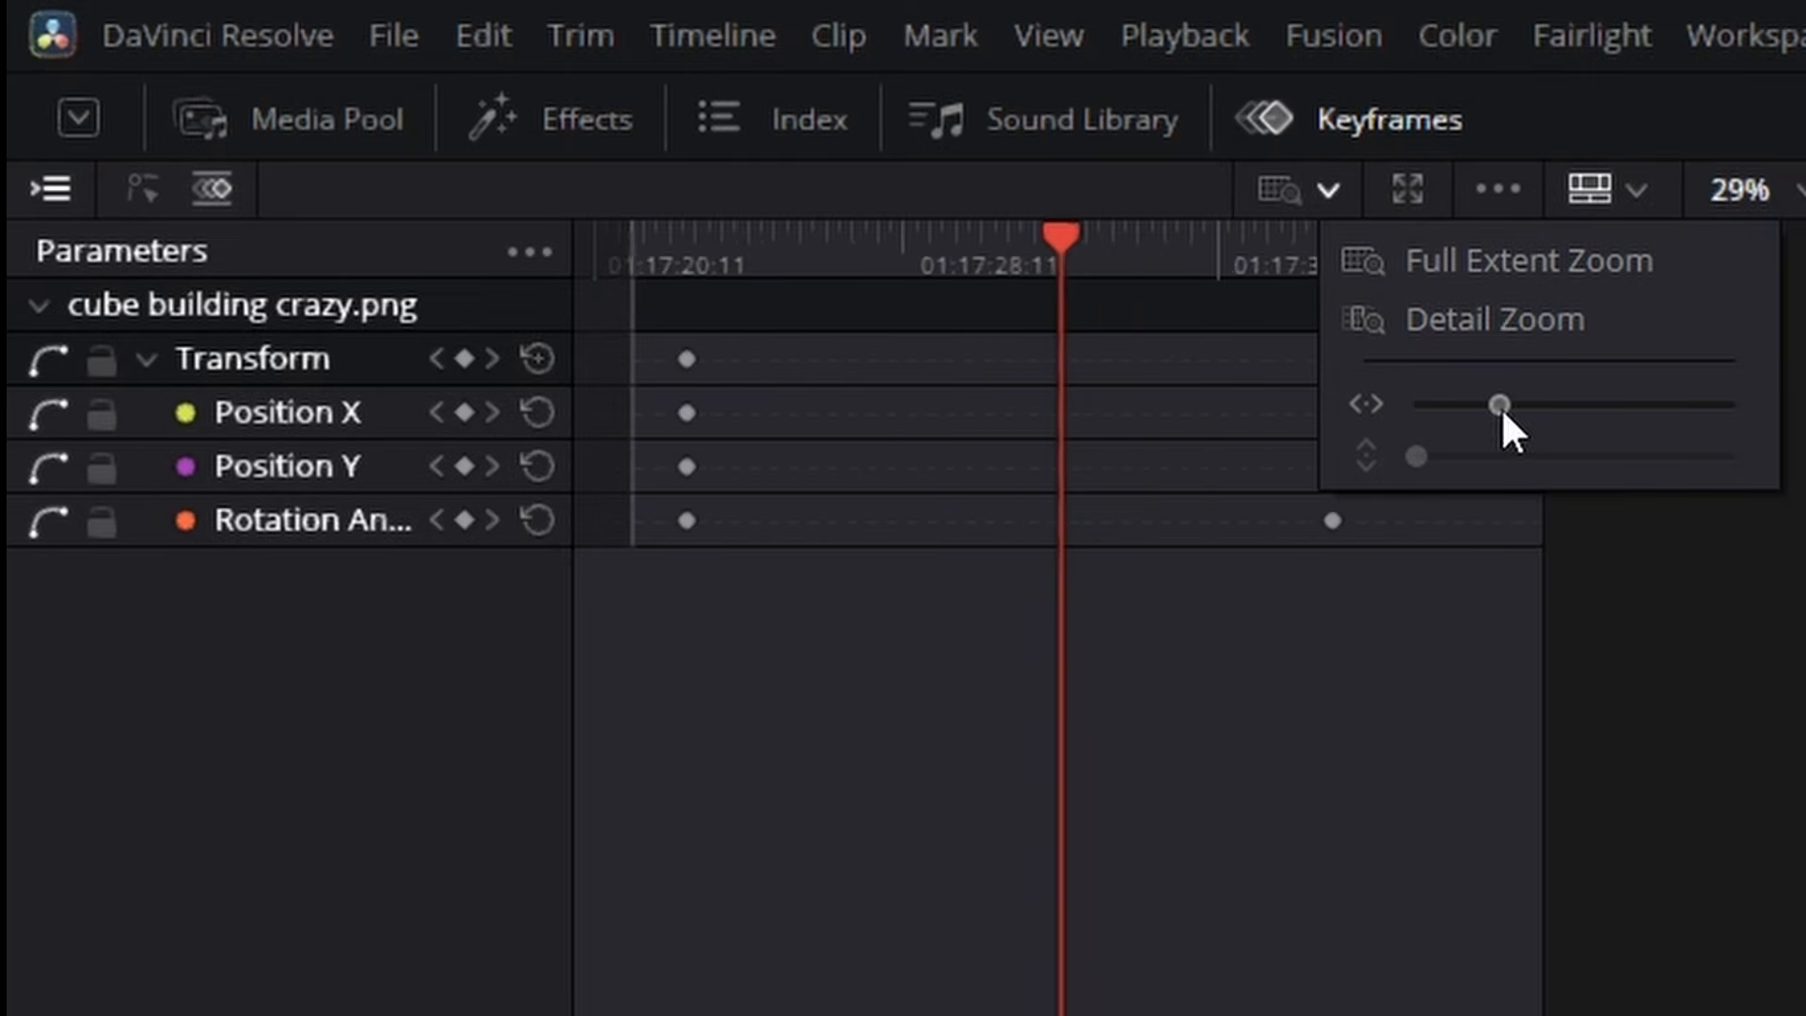
click(1281, 710)
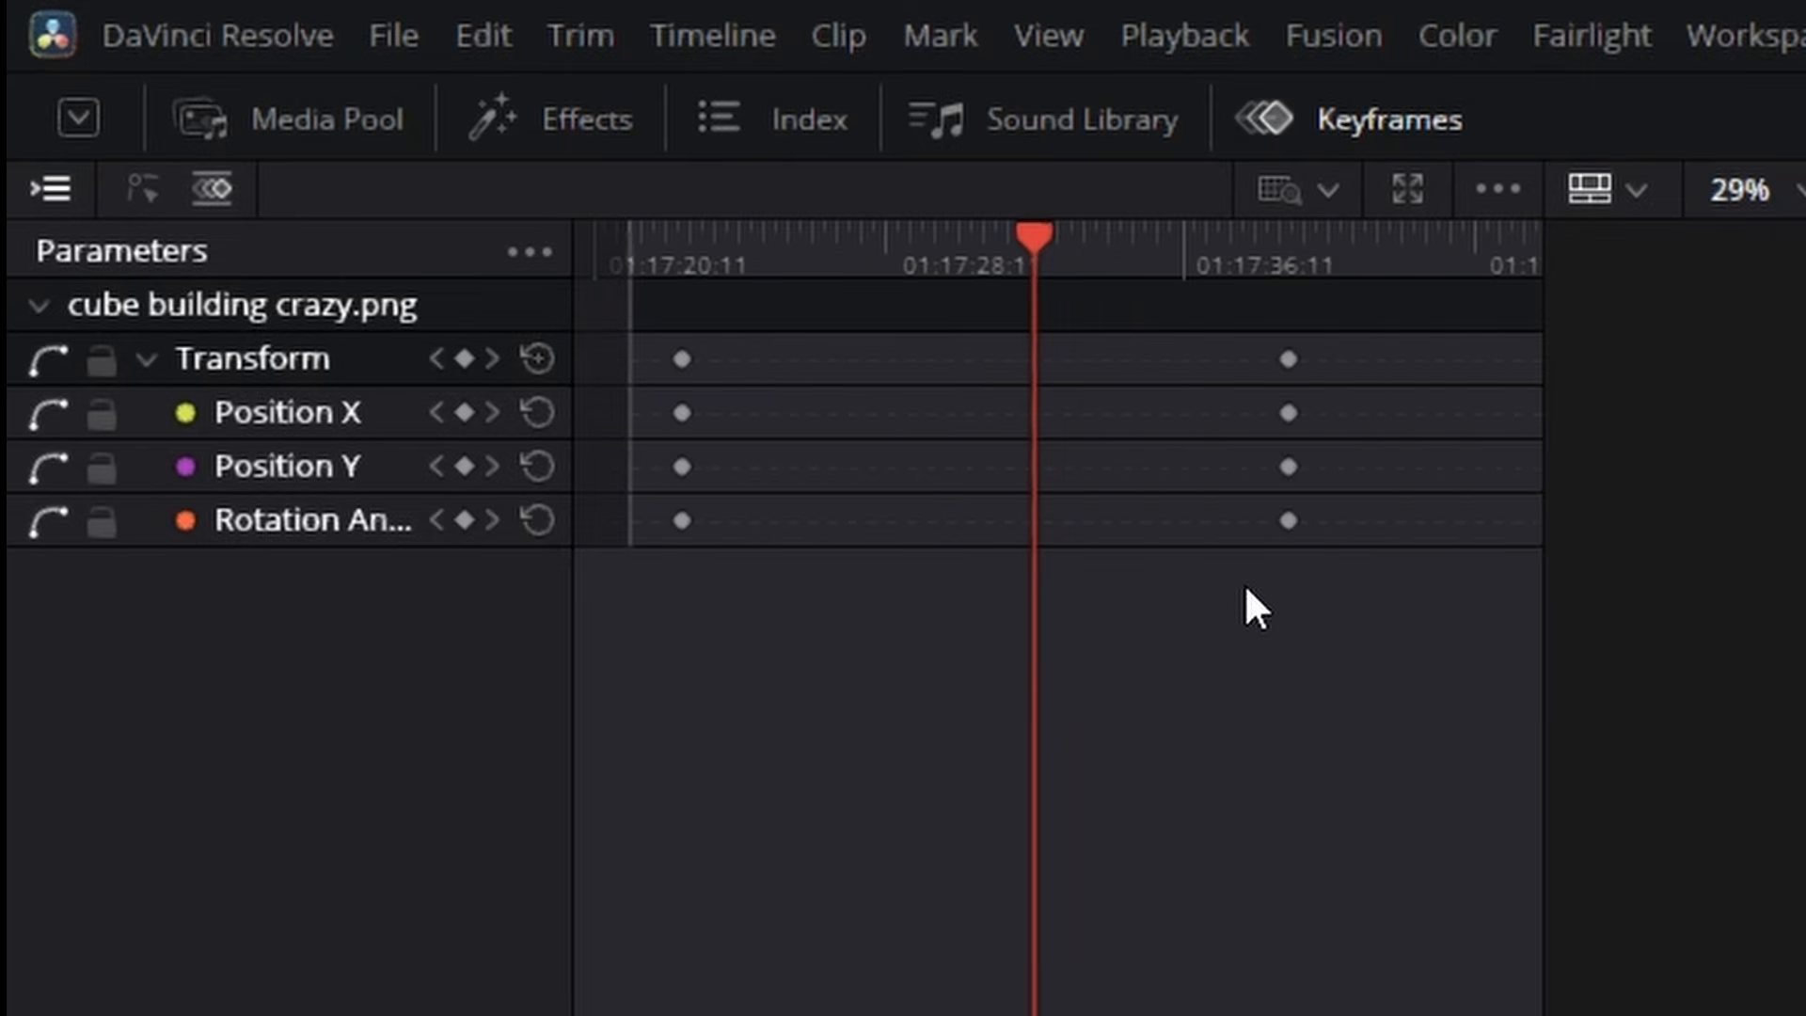
drag(1192, 344, 1348, 461)
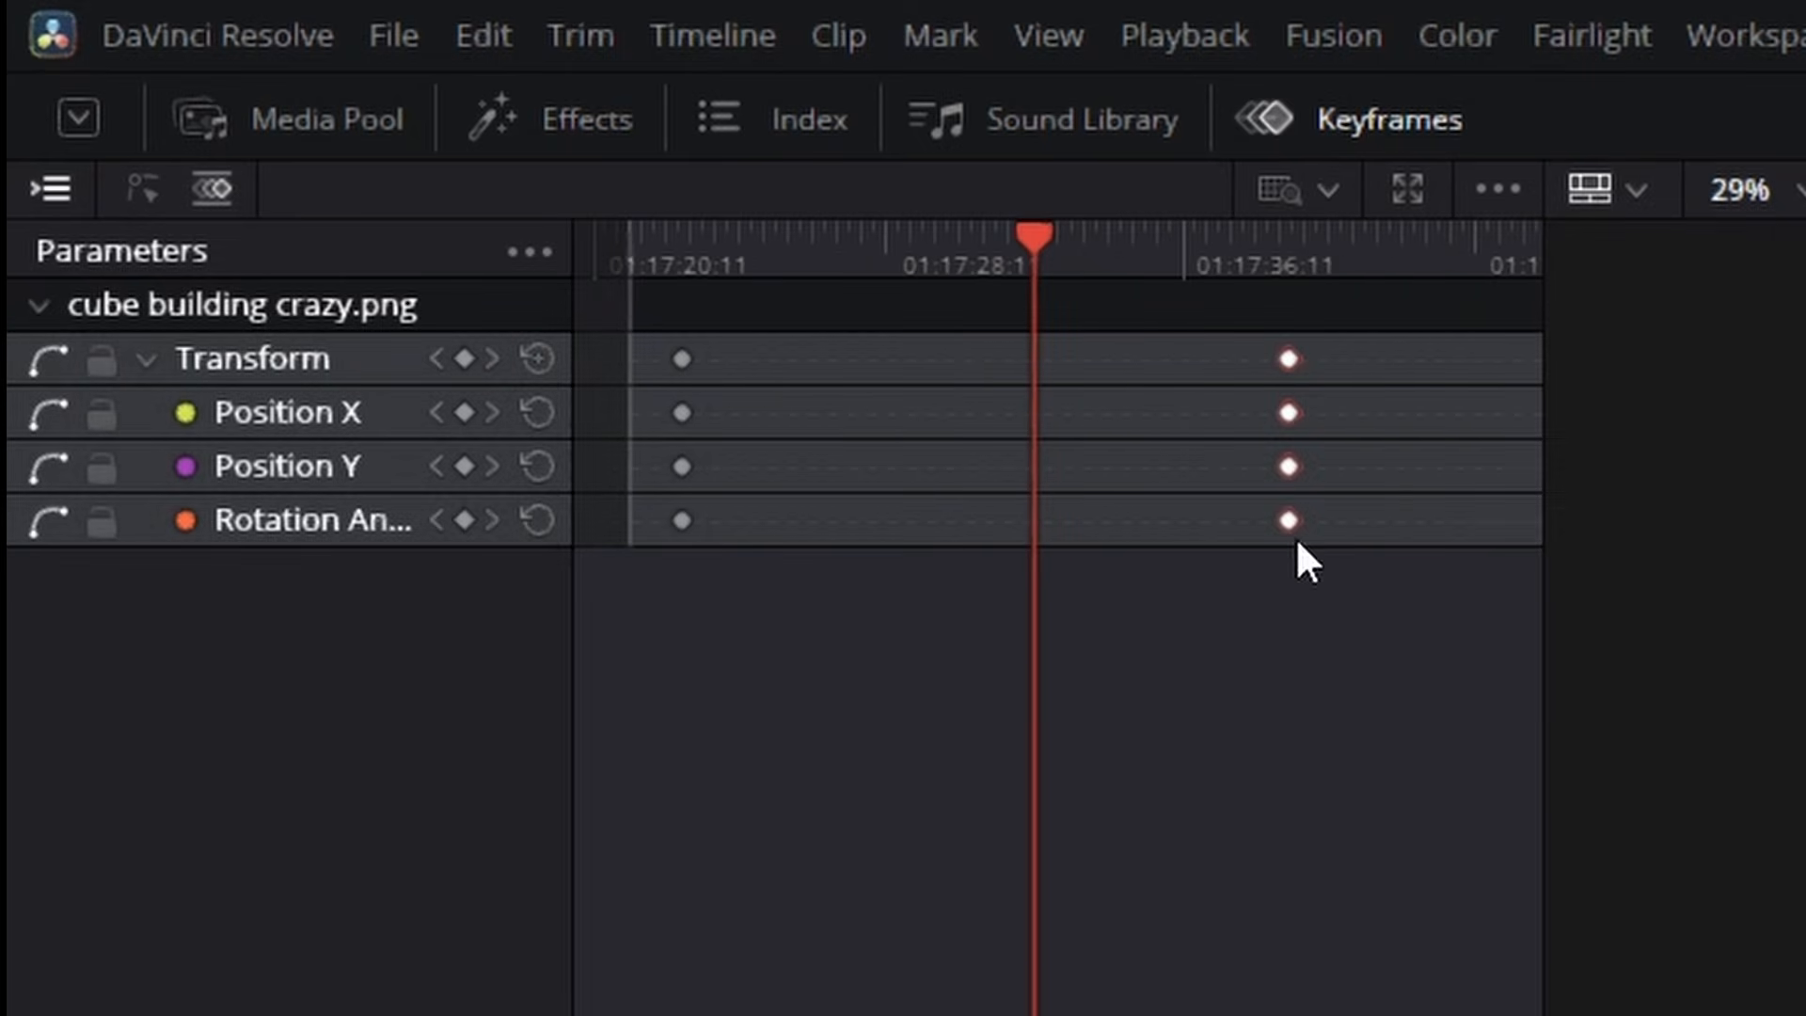
drag(1288, 518, 1069, 516)
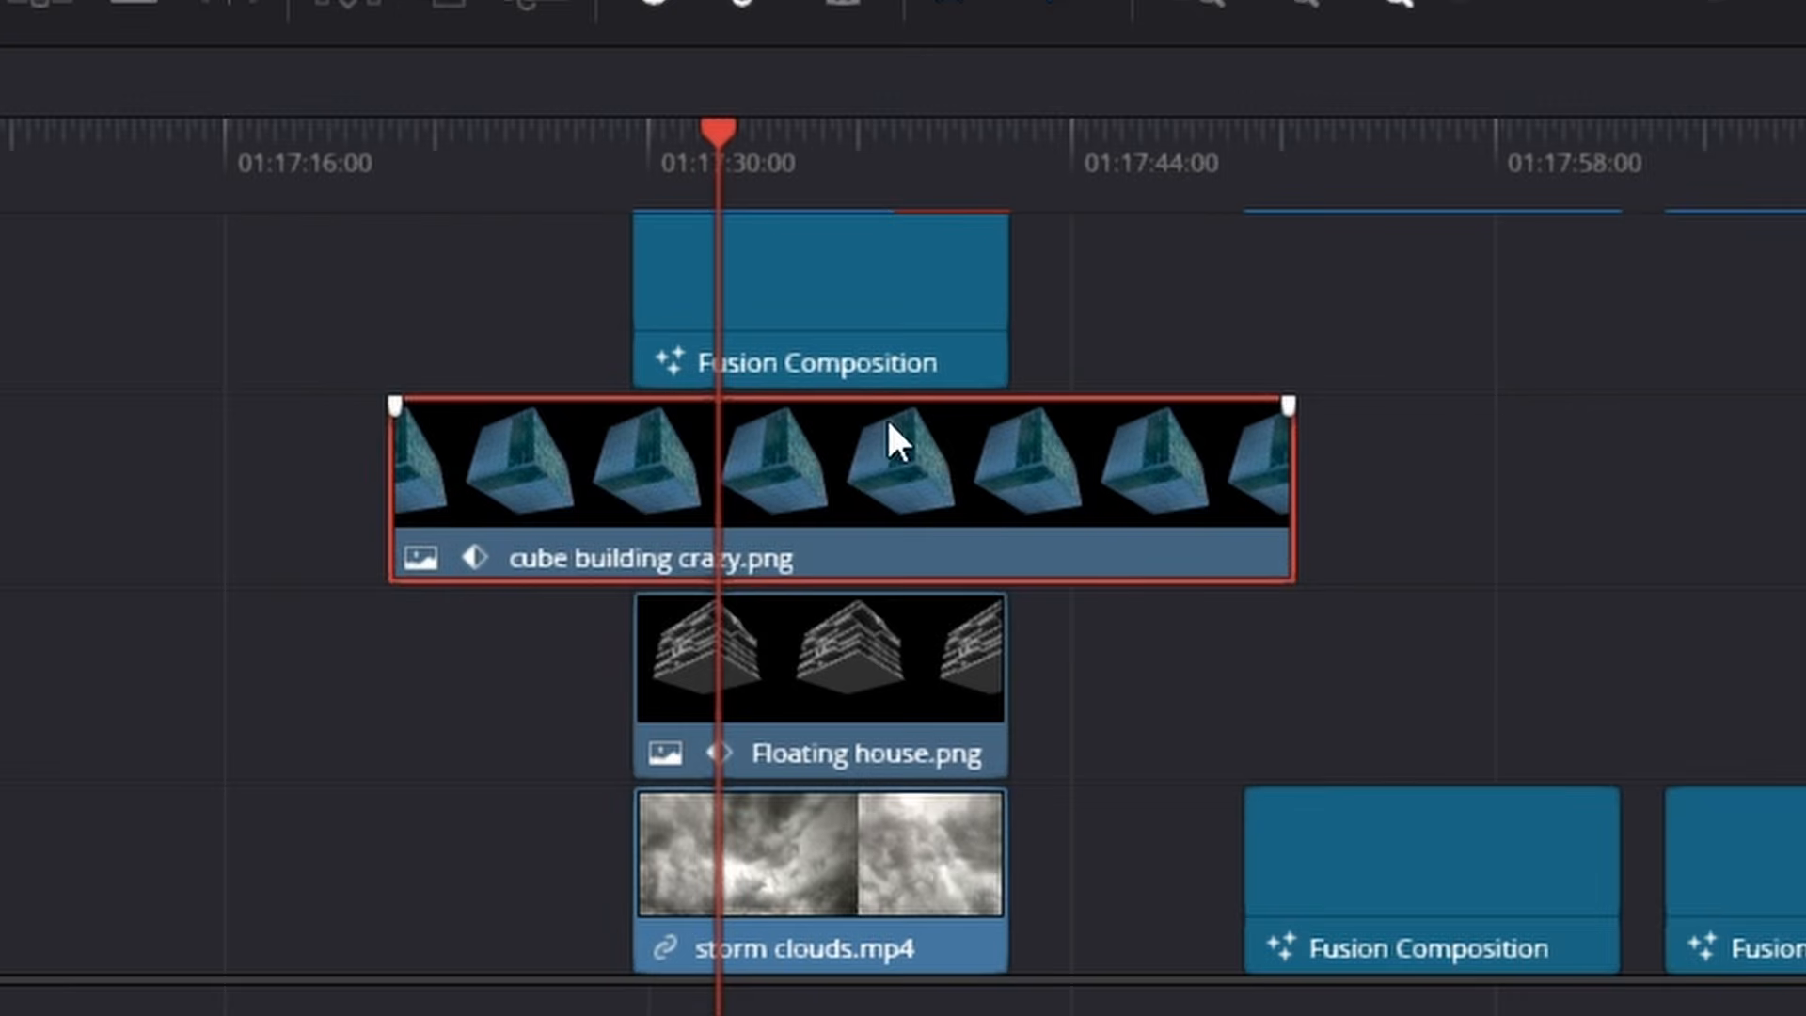
- Shift the cube building clip later, play back the result, and trim the clip's end to match the composition
drag(889, 425, 1128, 419)
key(space)
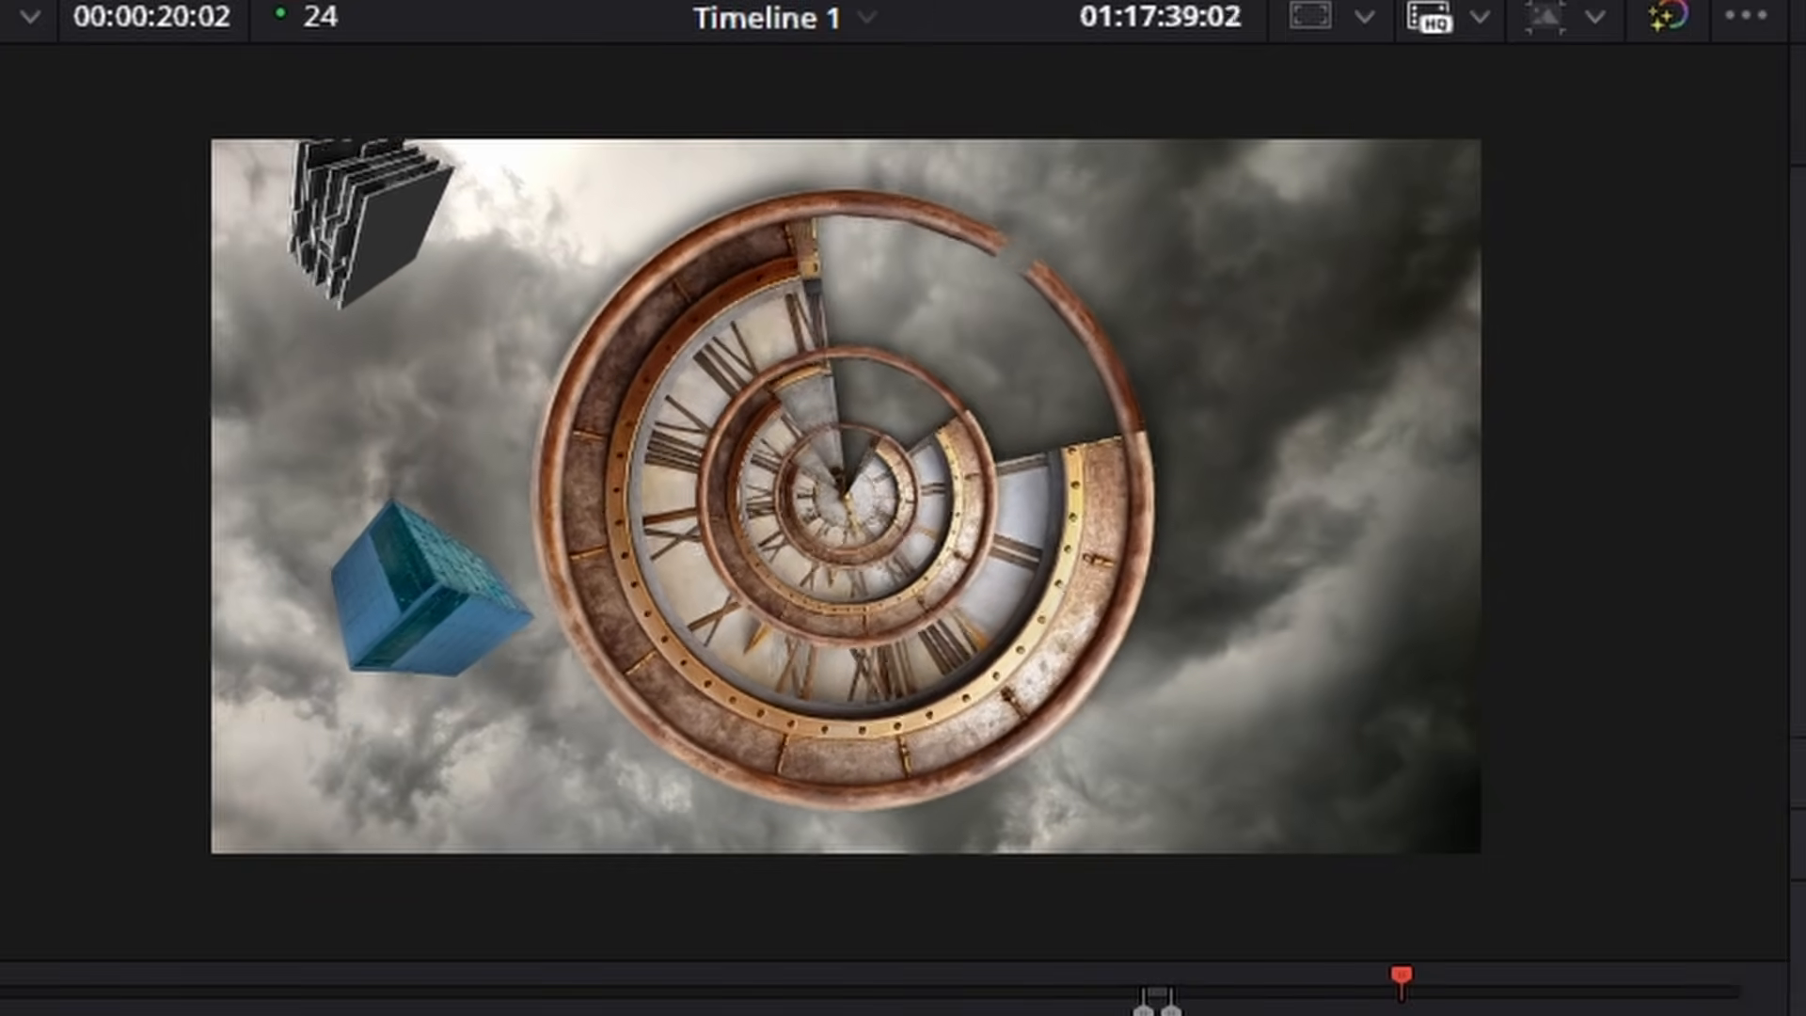
key(space)
drag(1206, 784, 1113, 785)
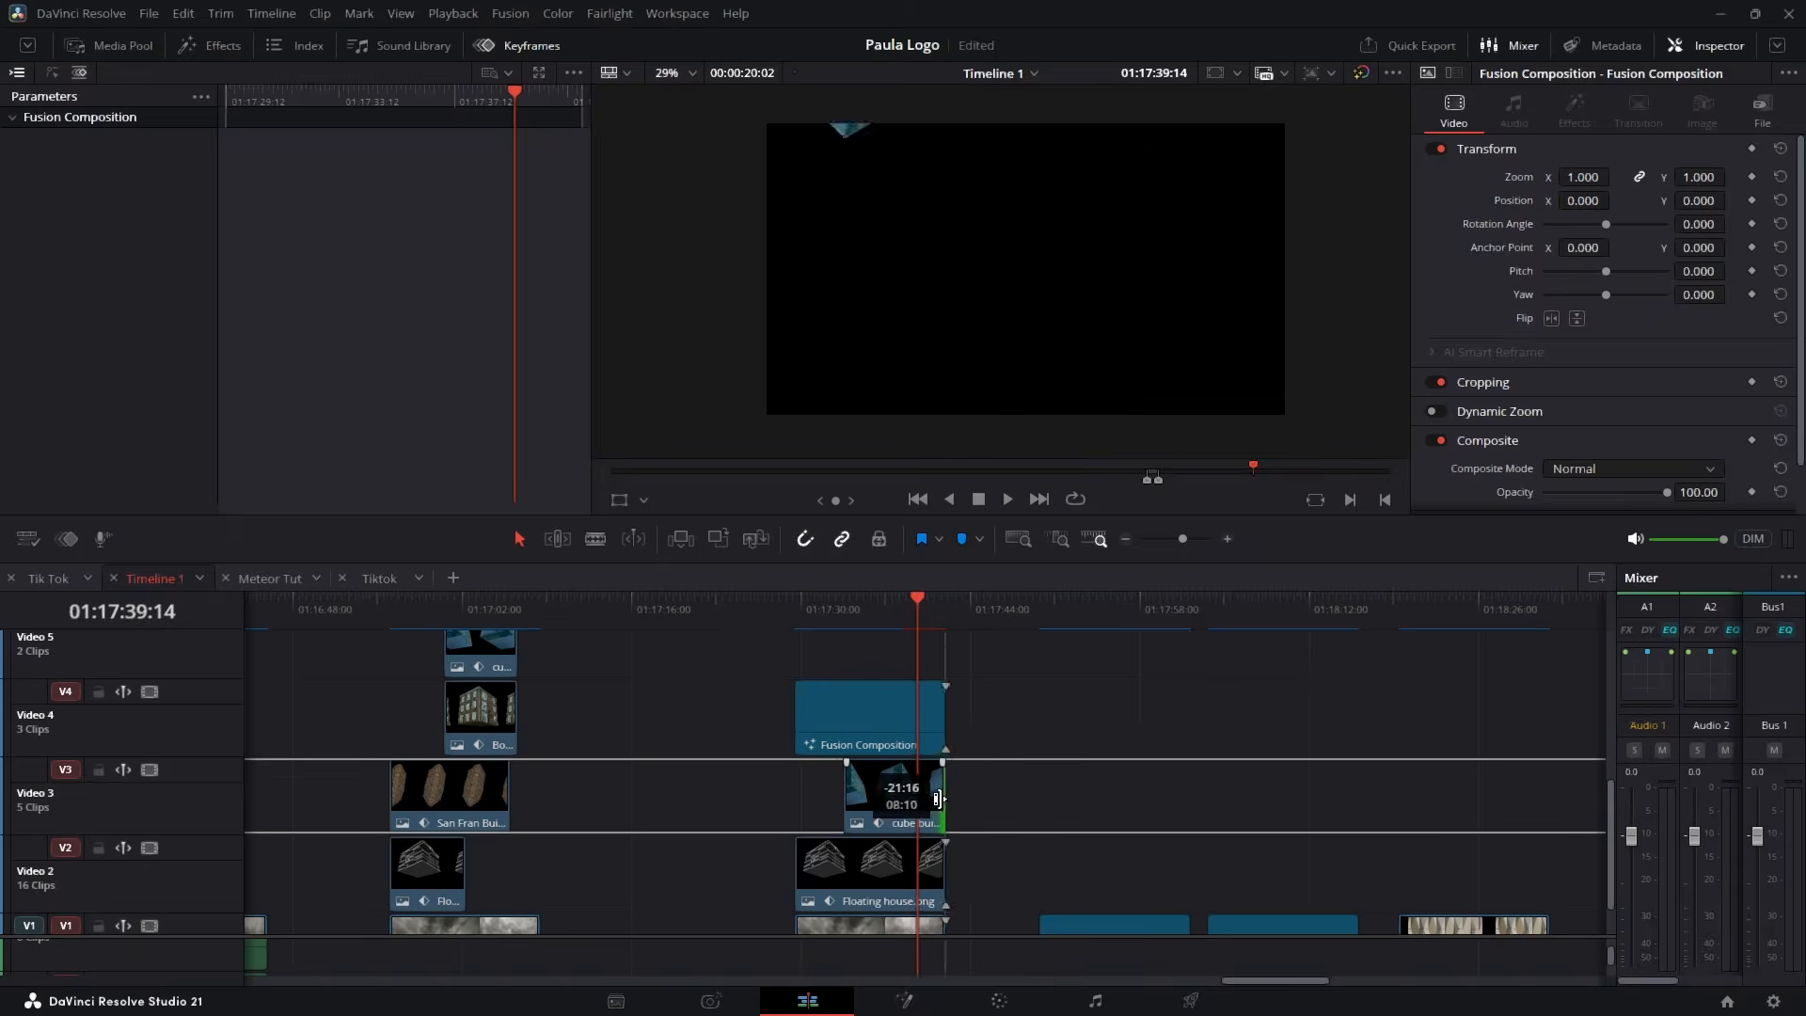
drag(941, 798, 941, 799)
drag(1091, 750, 1404, 857)
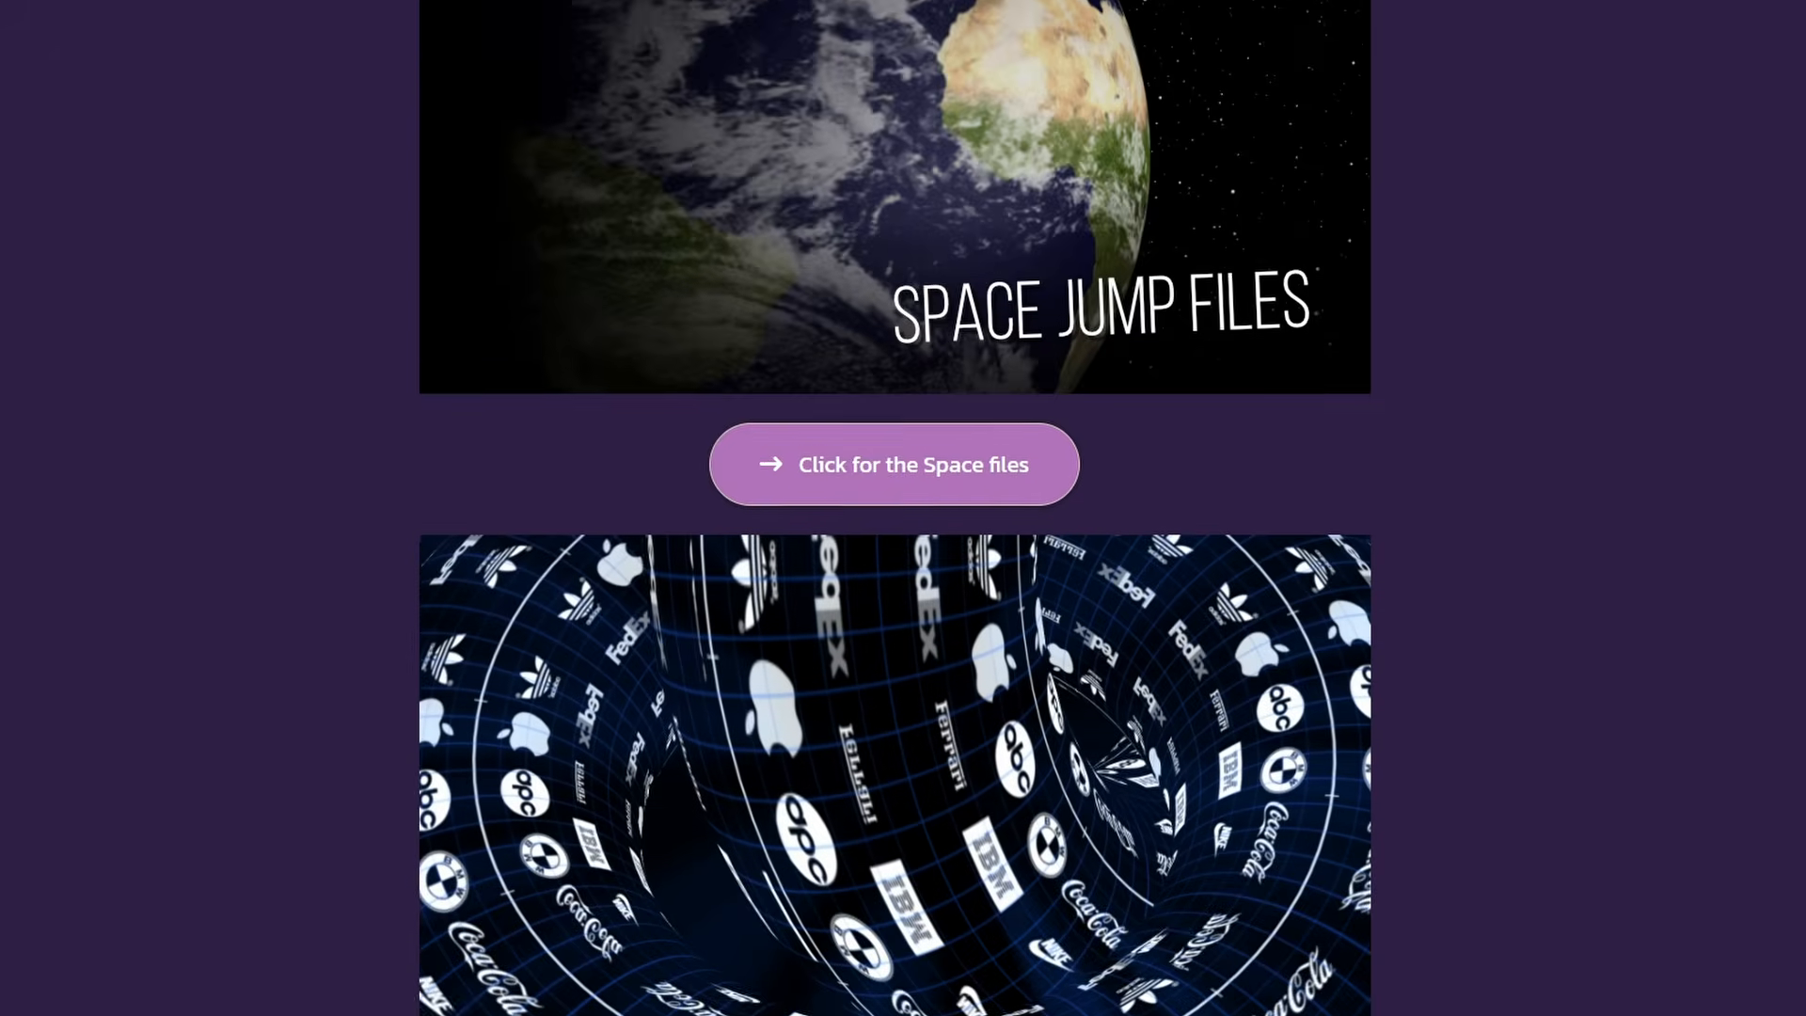
scroll(903, 508, down, 10)
scroll(903, 508, down, 15)
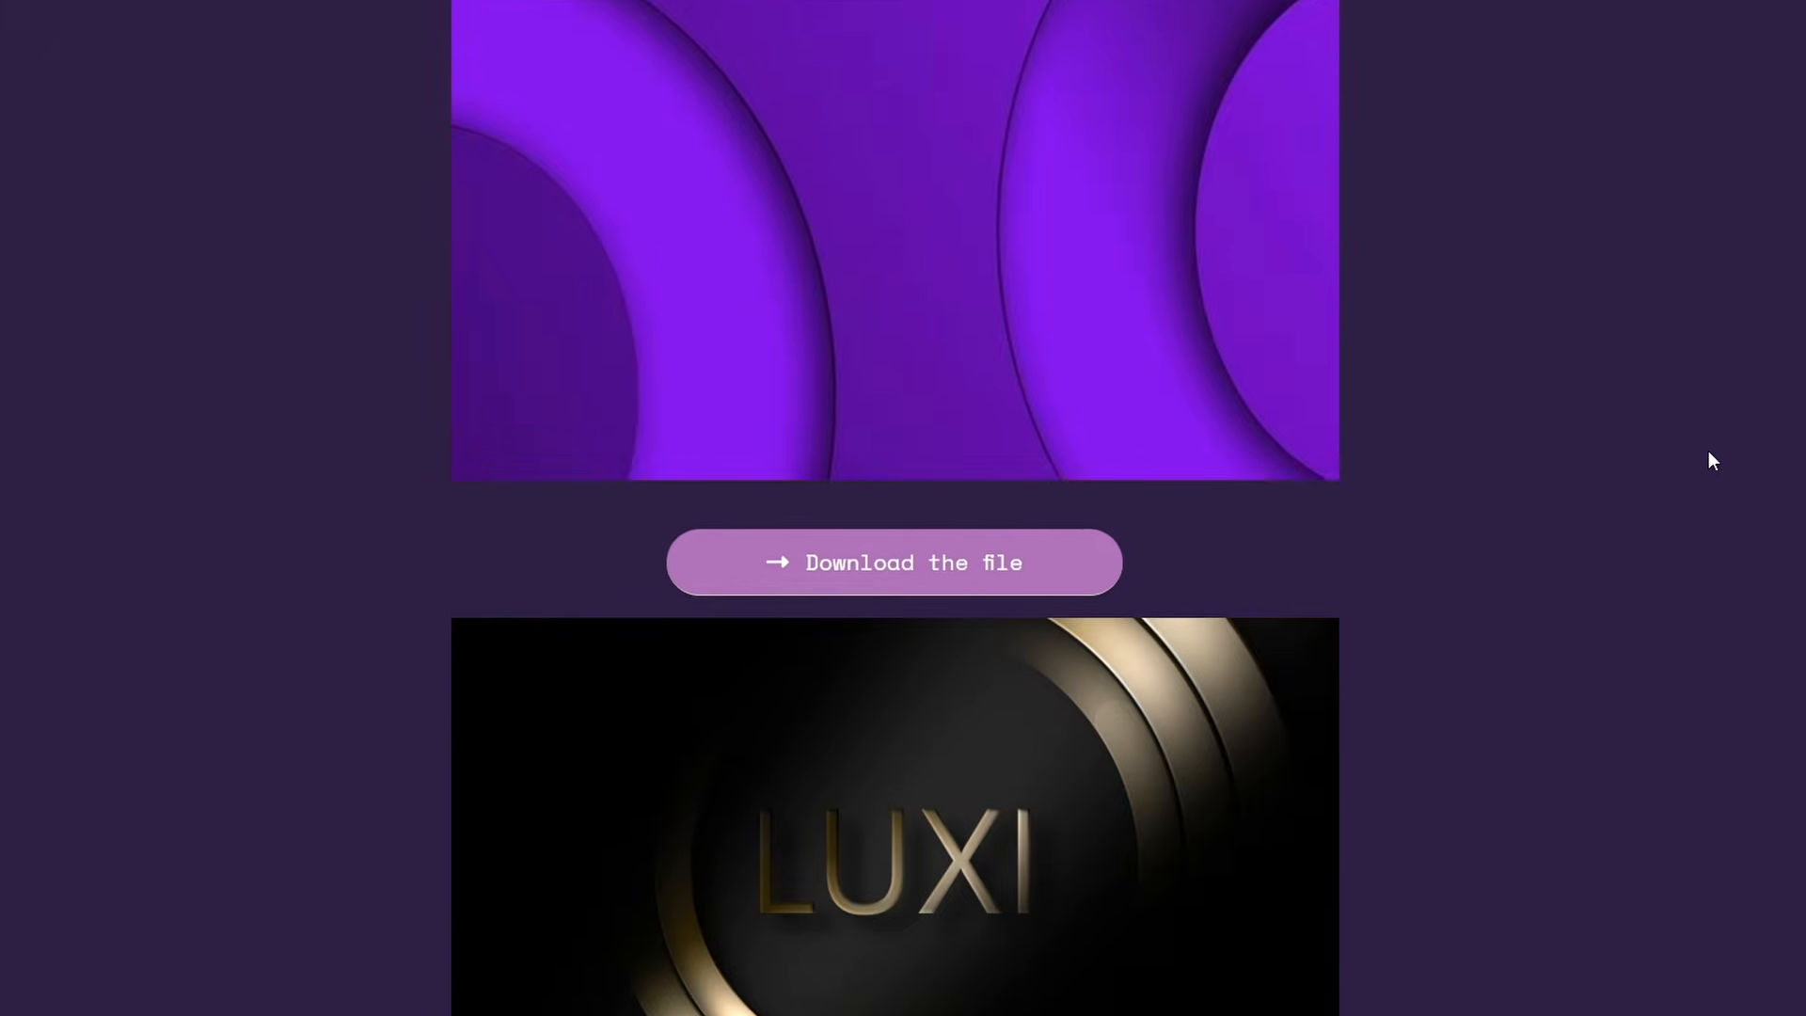
scroll(1708, 452, down, 20)
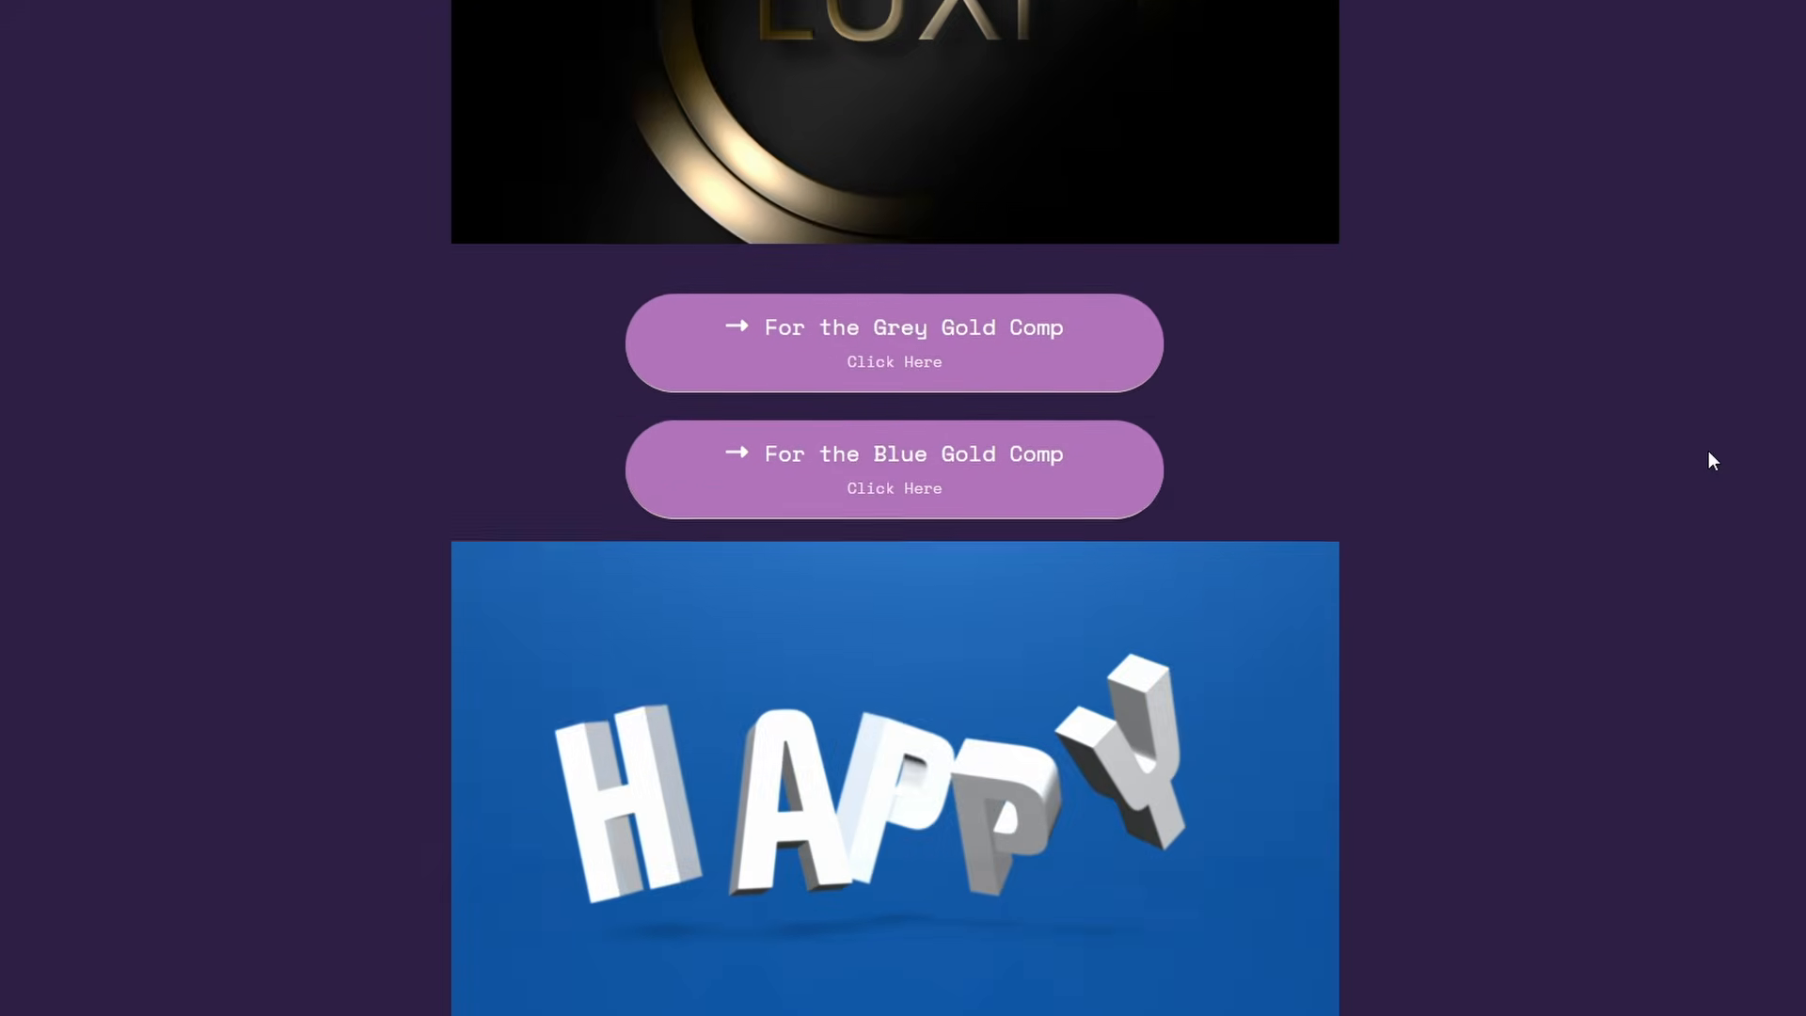
scroll(1706, 463, down, 5)
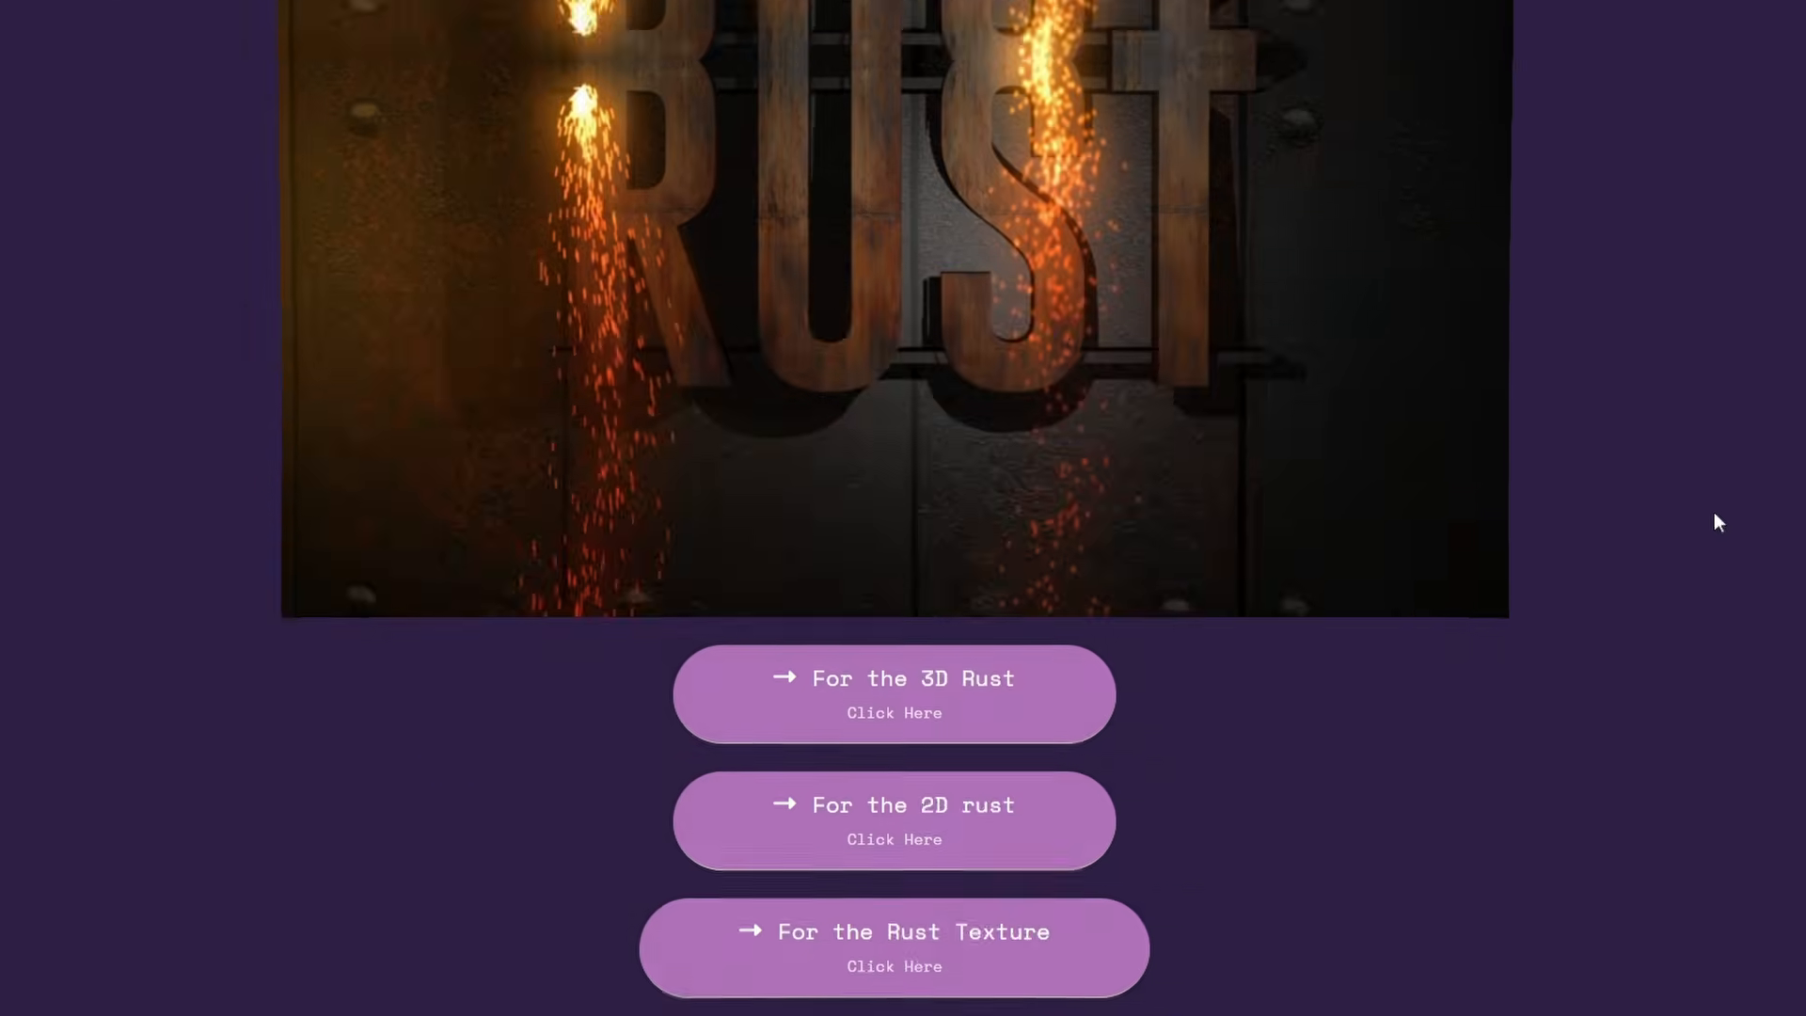